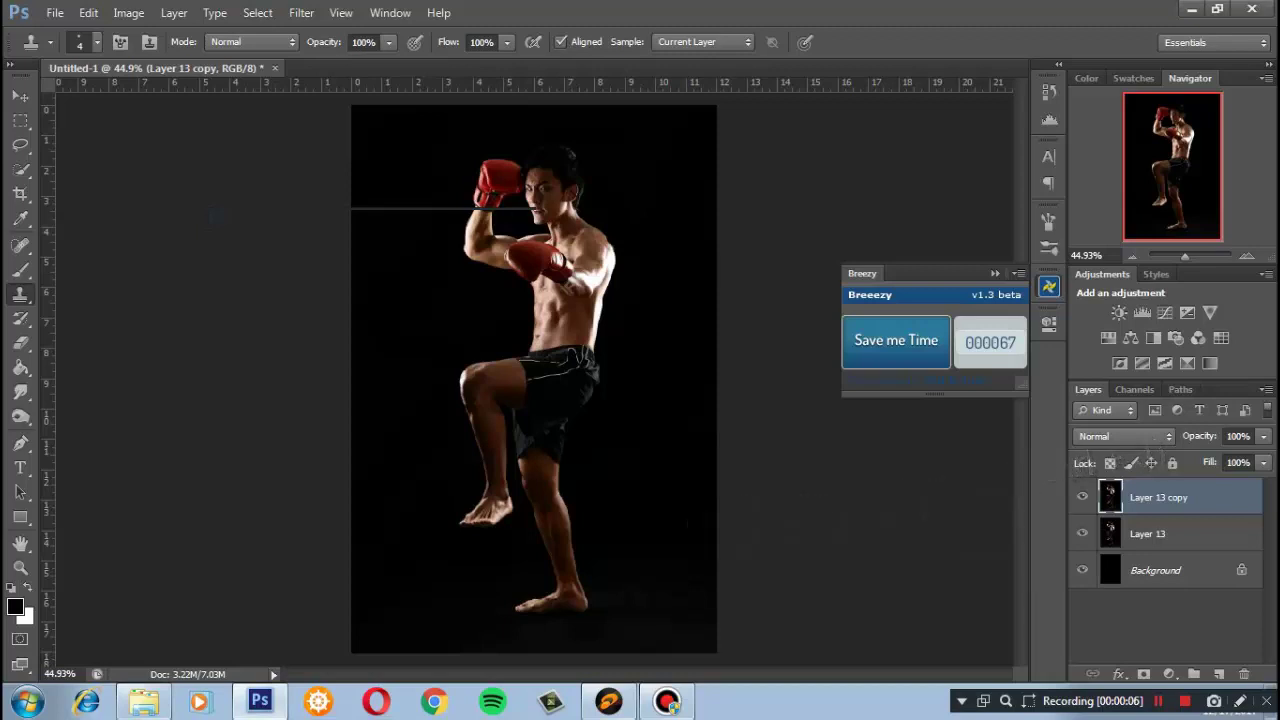
Apply Stylize > Glowing Edges (Edge Width 1, Brightness 8, Smoothness 3) to Layer 13 copy
click(301, 12)
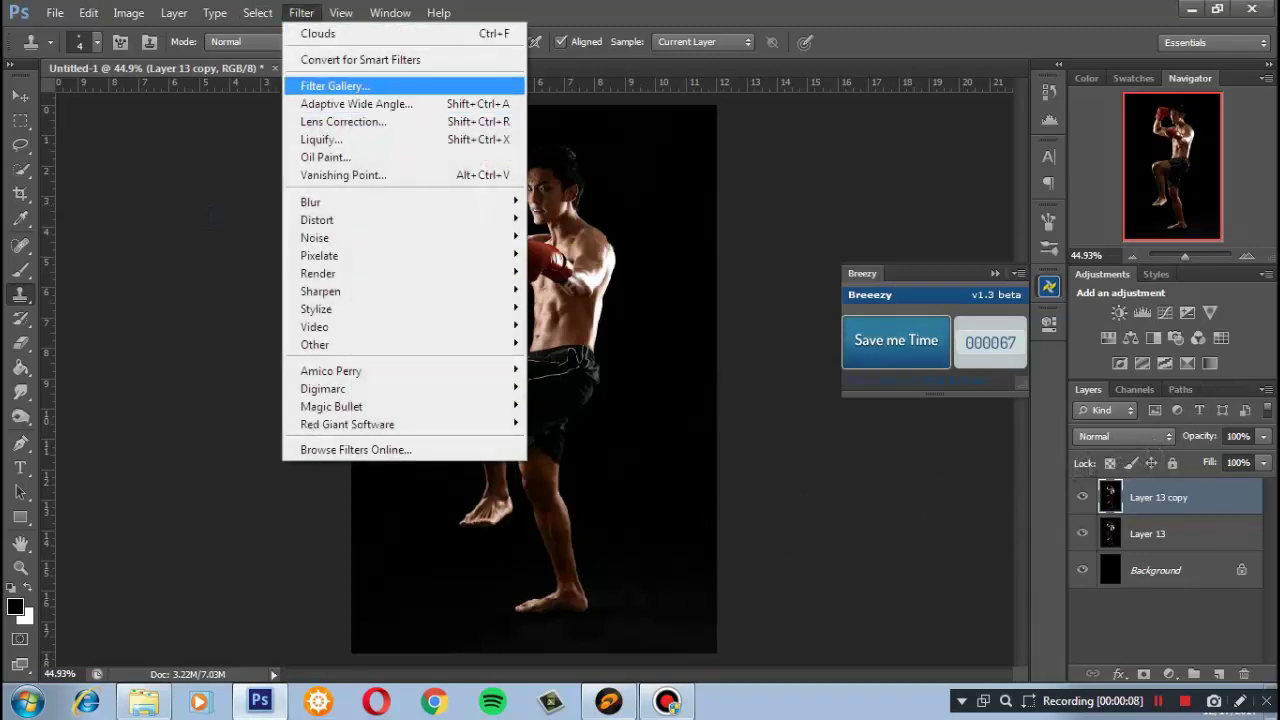
click(335, 86)
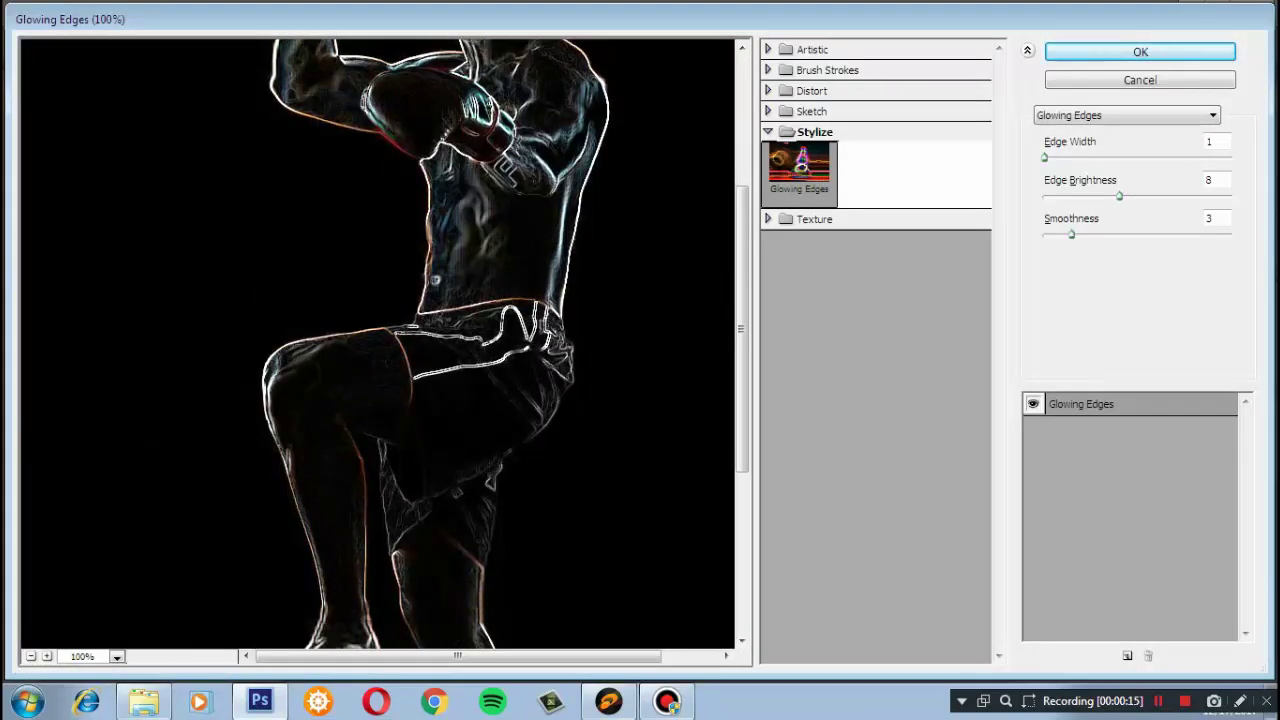
click(1210, 180)
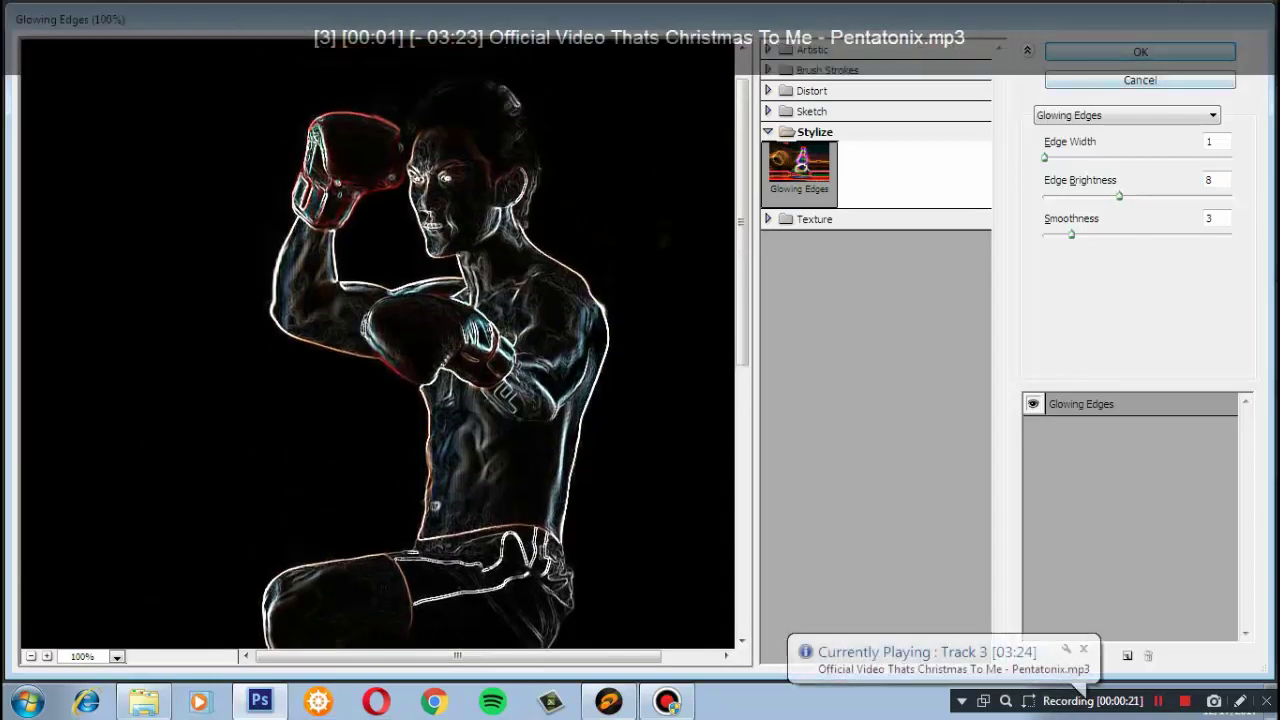
key(Return)
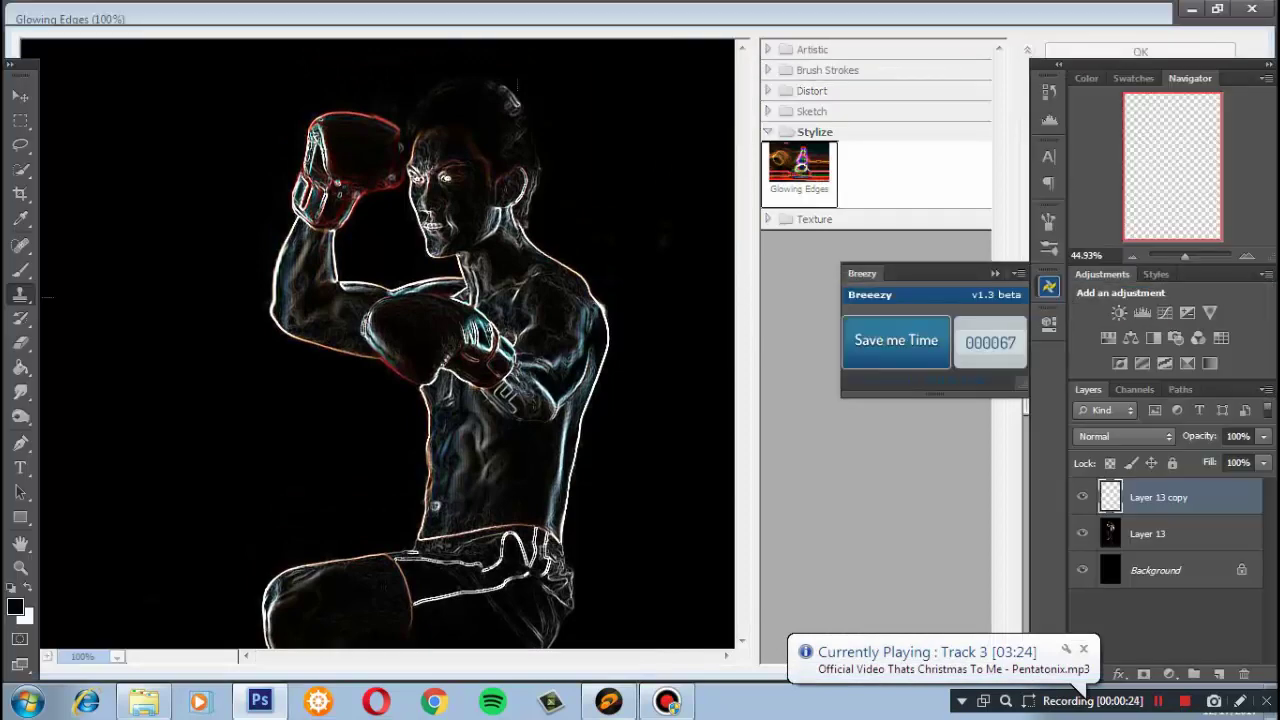
Select the Blur Tool from the Blur/Sharpen/Smudge tool flyout
scroll(534, 400, up, 3)
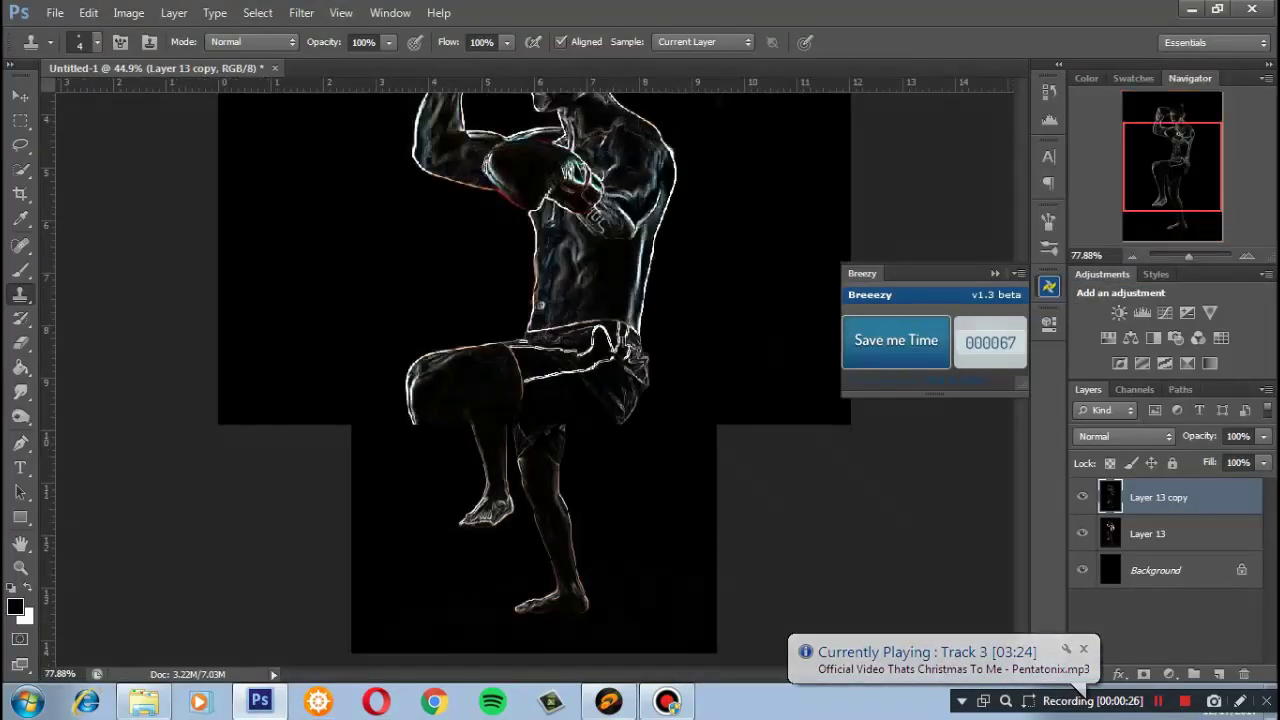
scroll(534, 380, up, 2)
scroll(534, 380, up, 2)
scroll(534, 380, down, 6)
scroll(534, 380, up, 1)
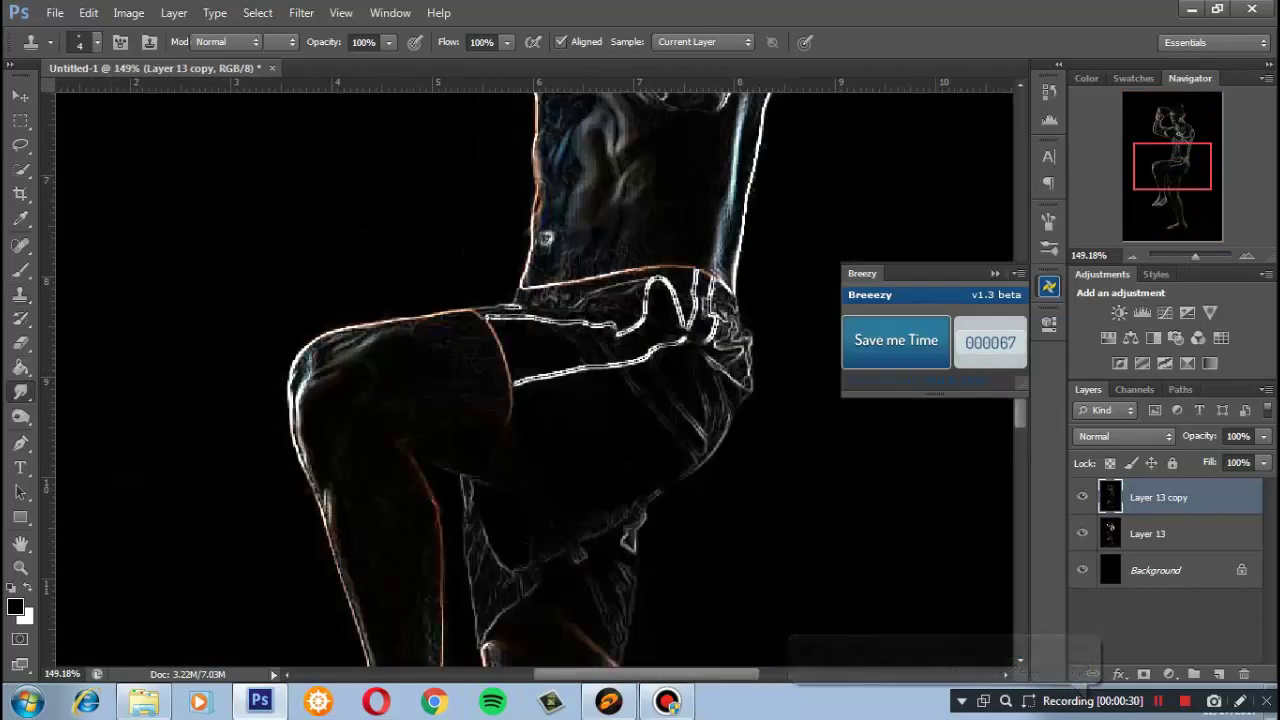
click(20, 392)
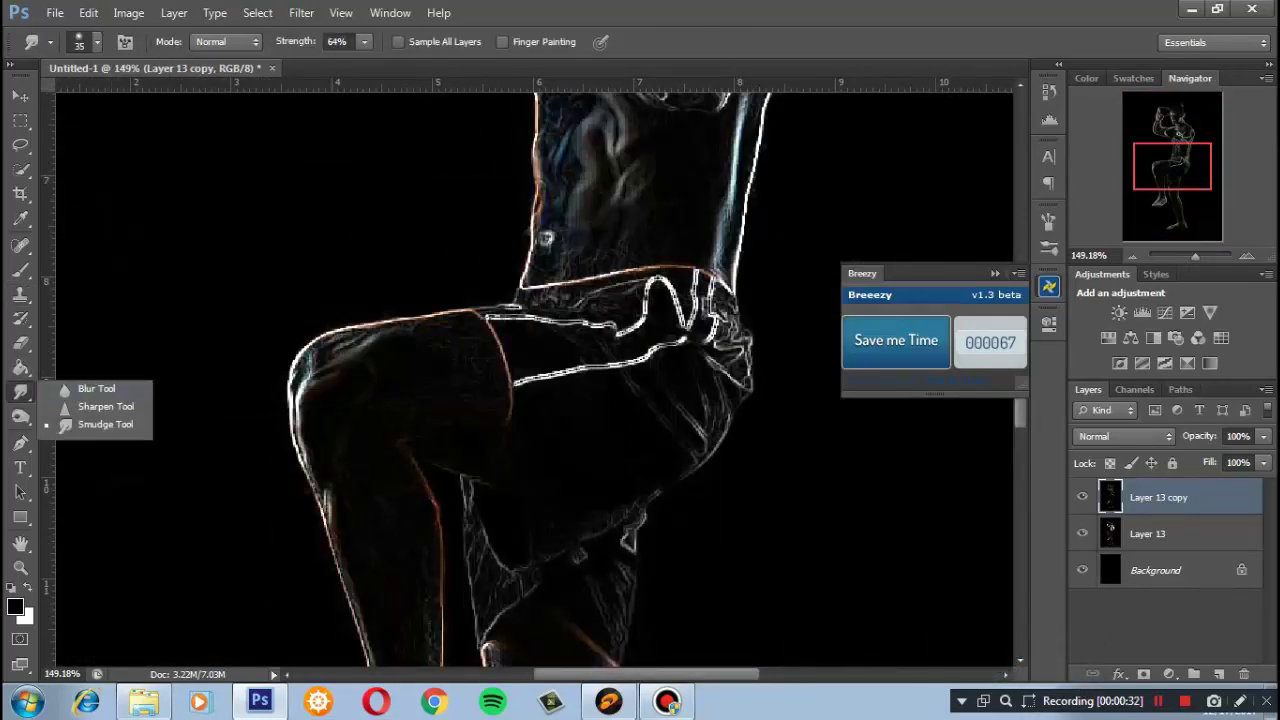
click(92, 388)
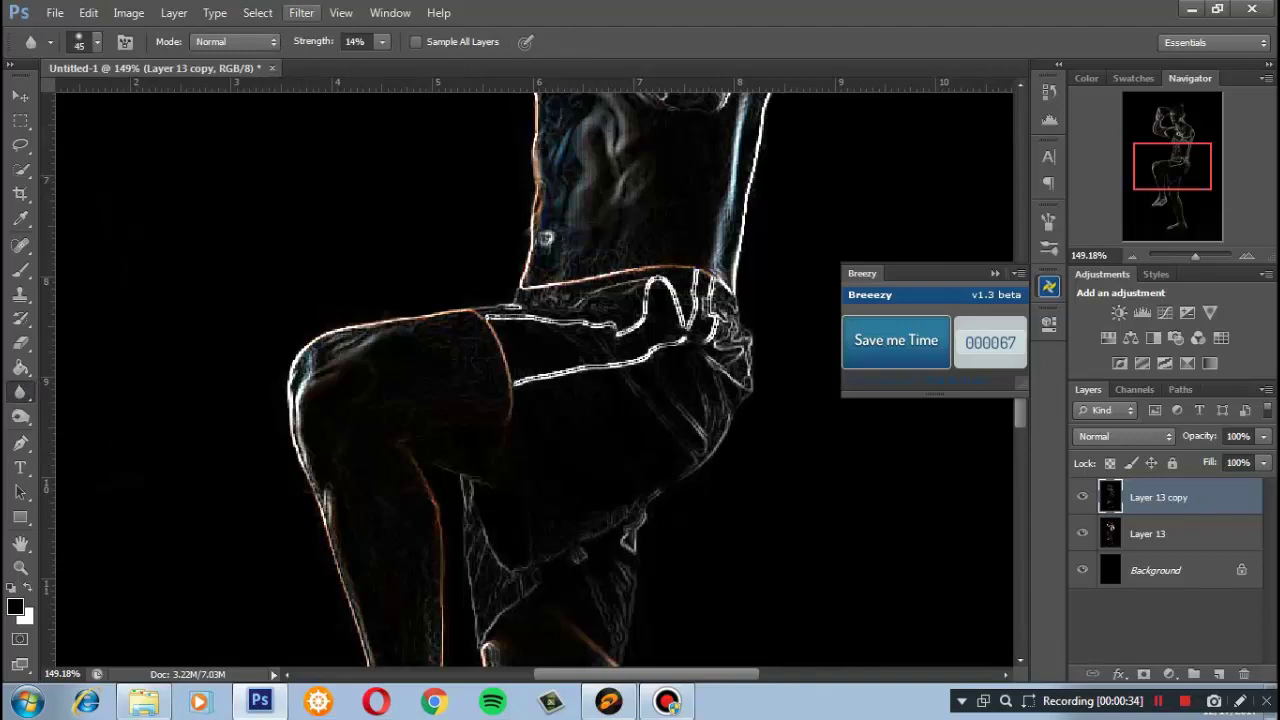
Raise the Blur Tool strength to 100% and scroll over the figure
drag(313, 41, 321, 41)
scroll(535, 380, down, 5)
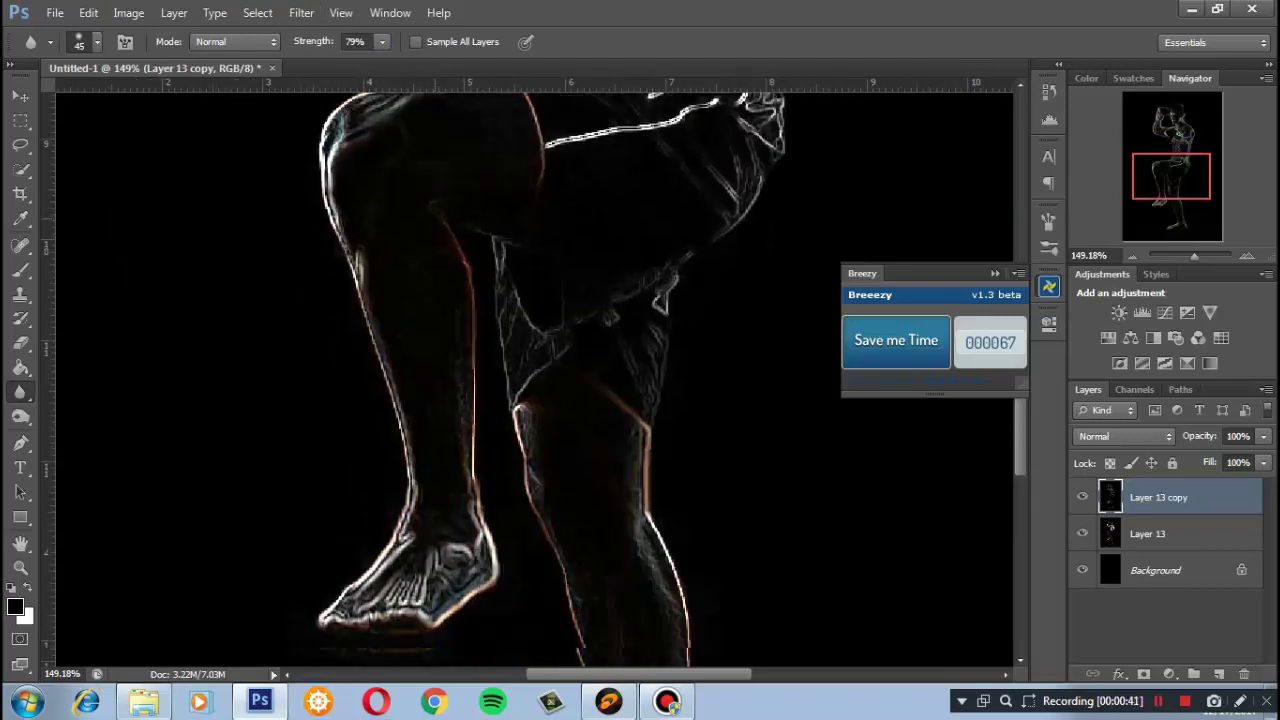
drag(313, 41, 355, 41)
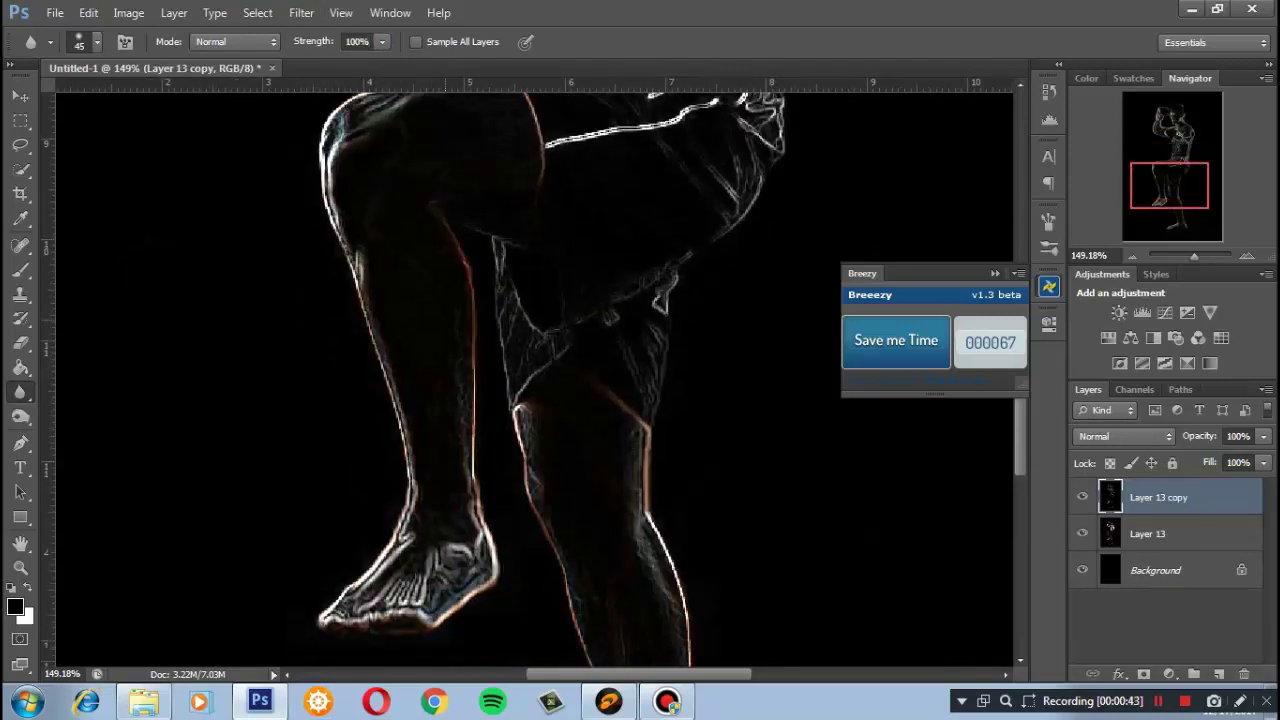
scroll(535, 380, down, 1)
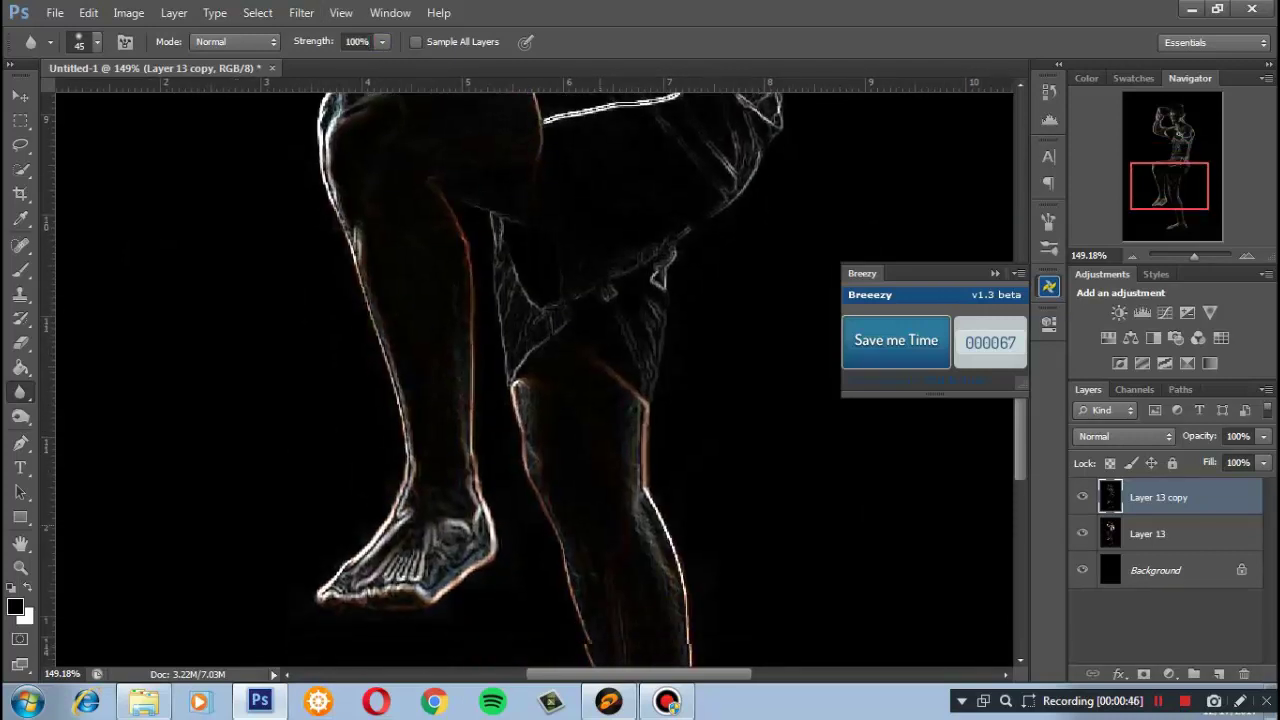
scroll(535, 380, down, 3)
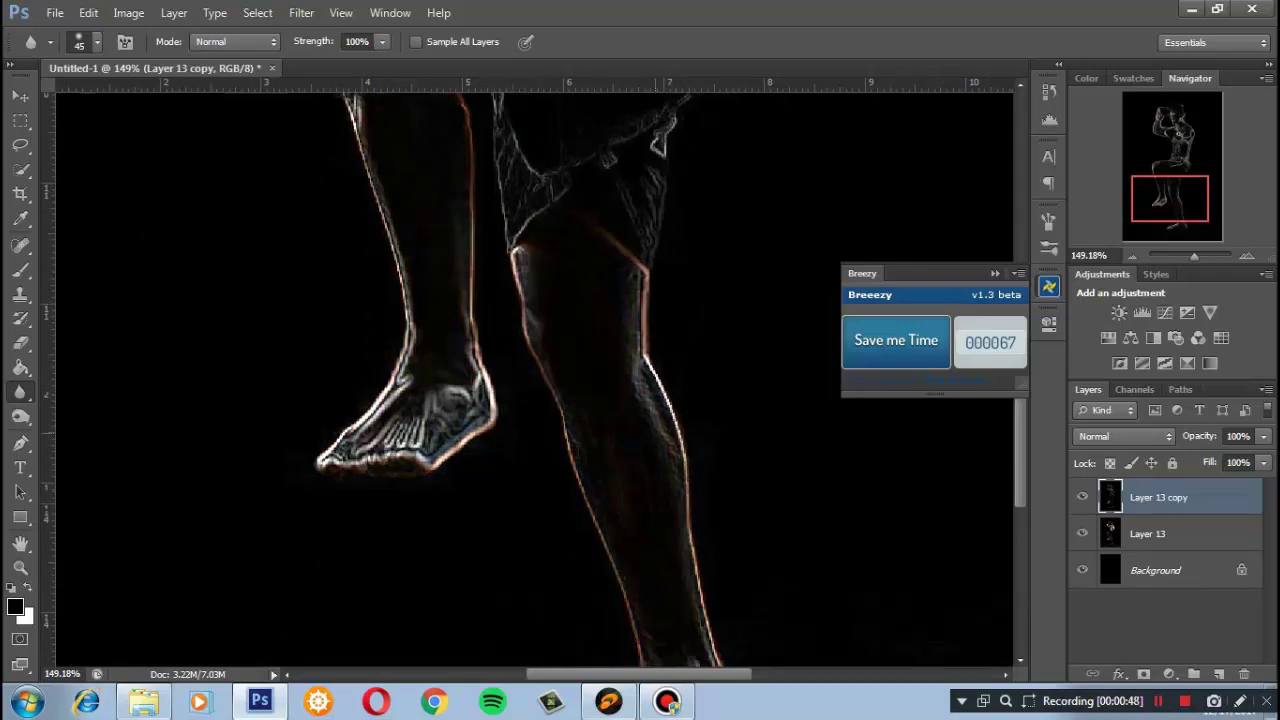
scroll(535, 380, down, 1)
scroll(535, 380, down, 3)
scroll(535, 380, up, 1)
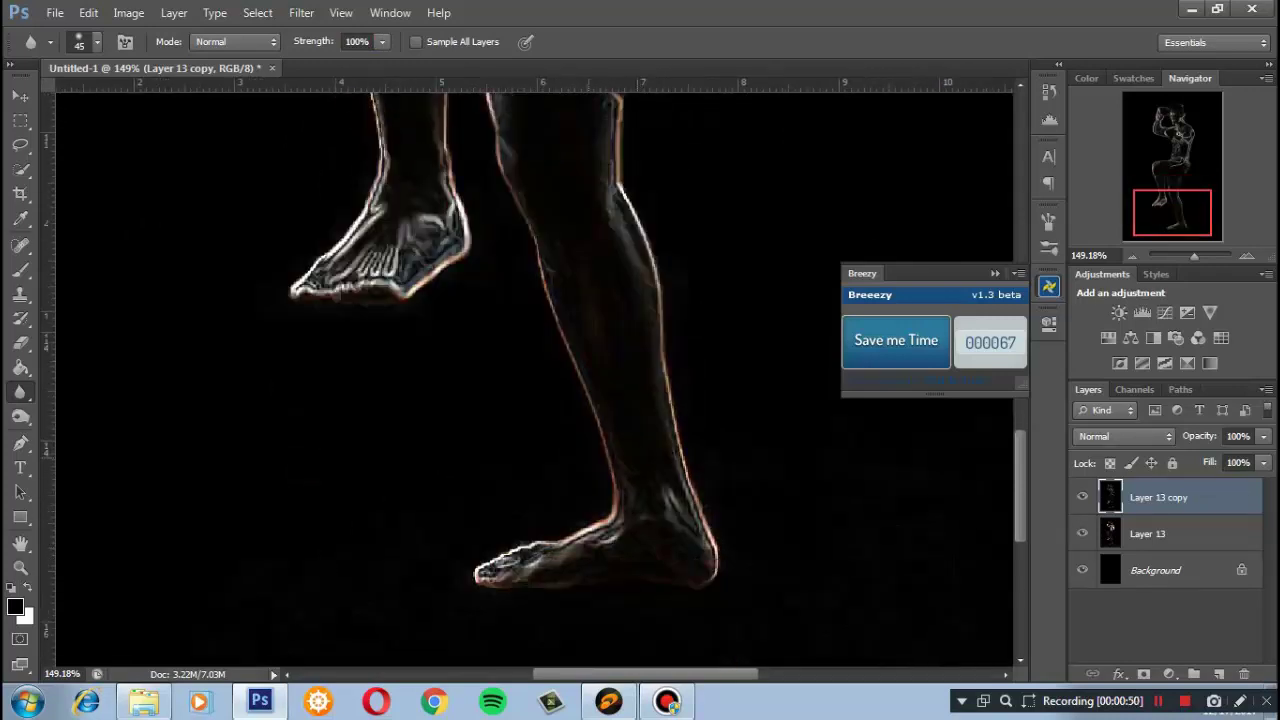
scroll(535, 380, up, 4)
scroll(535, 380, up, 3)
scroll(535, 380, up, 5)
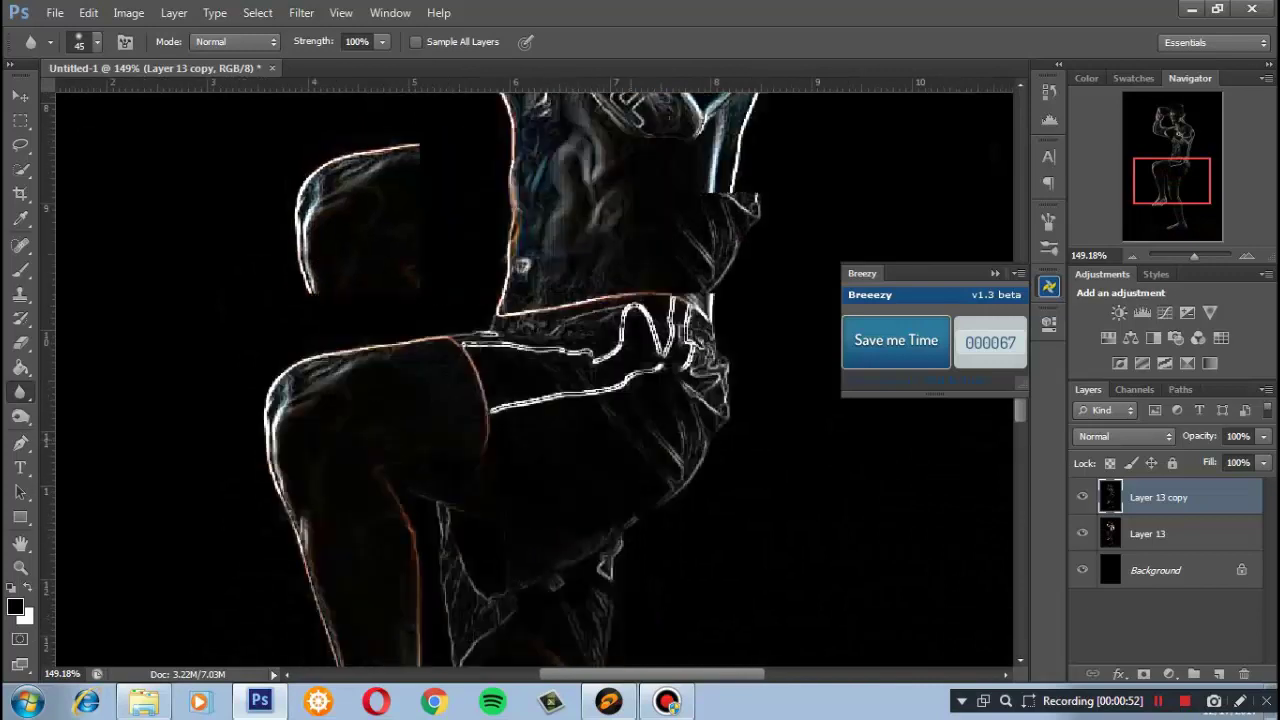
scroll(535, 380, up, 4)
scroll(535, 380, up, 2)
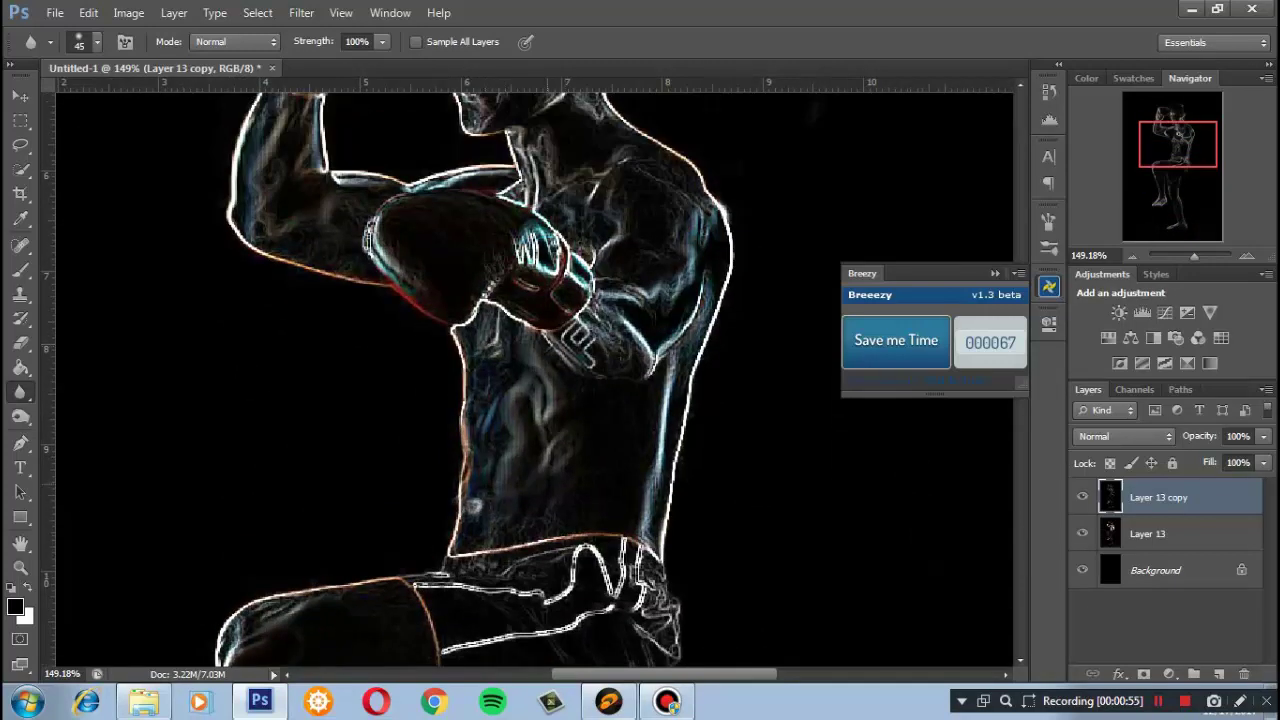
scroll(530, 324, up, 4)
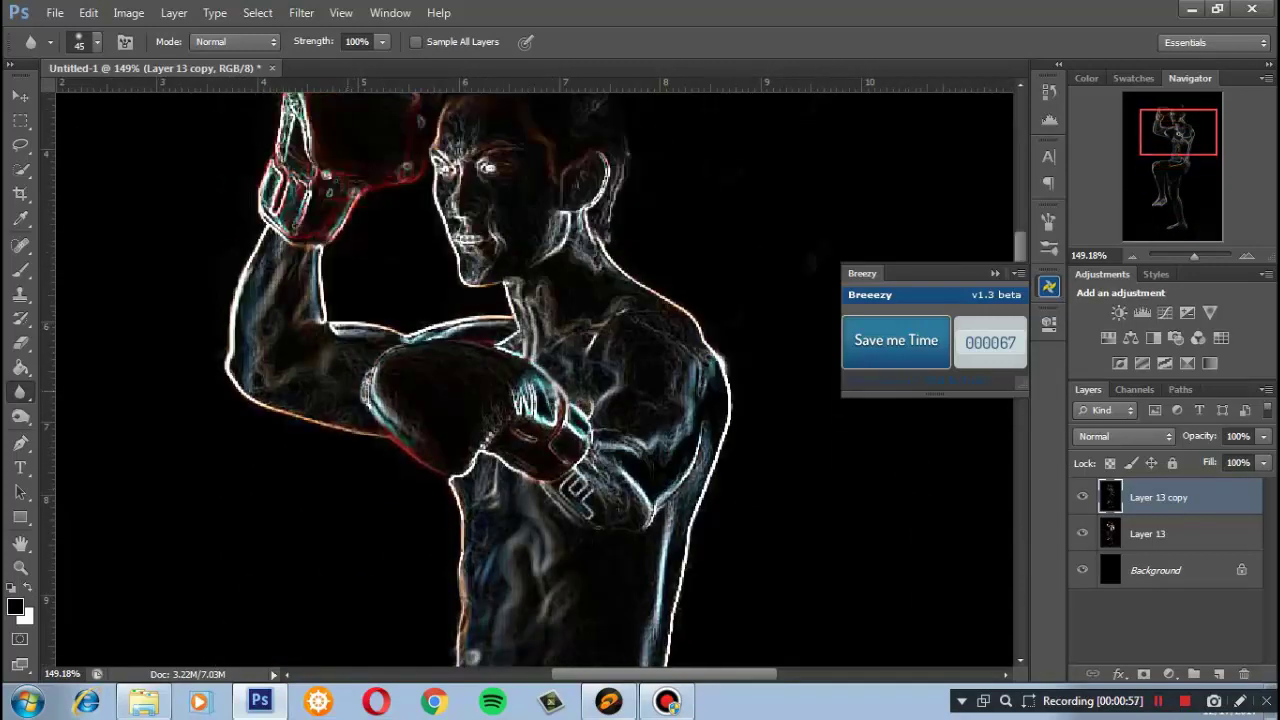
Colorize the outlines with Hue/Saturation at Hue 16, Saturation 87, Lightness -51
key(ctrl+u)
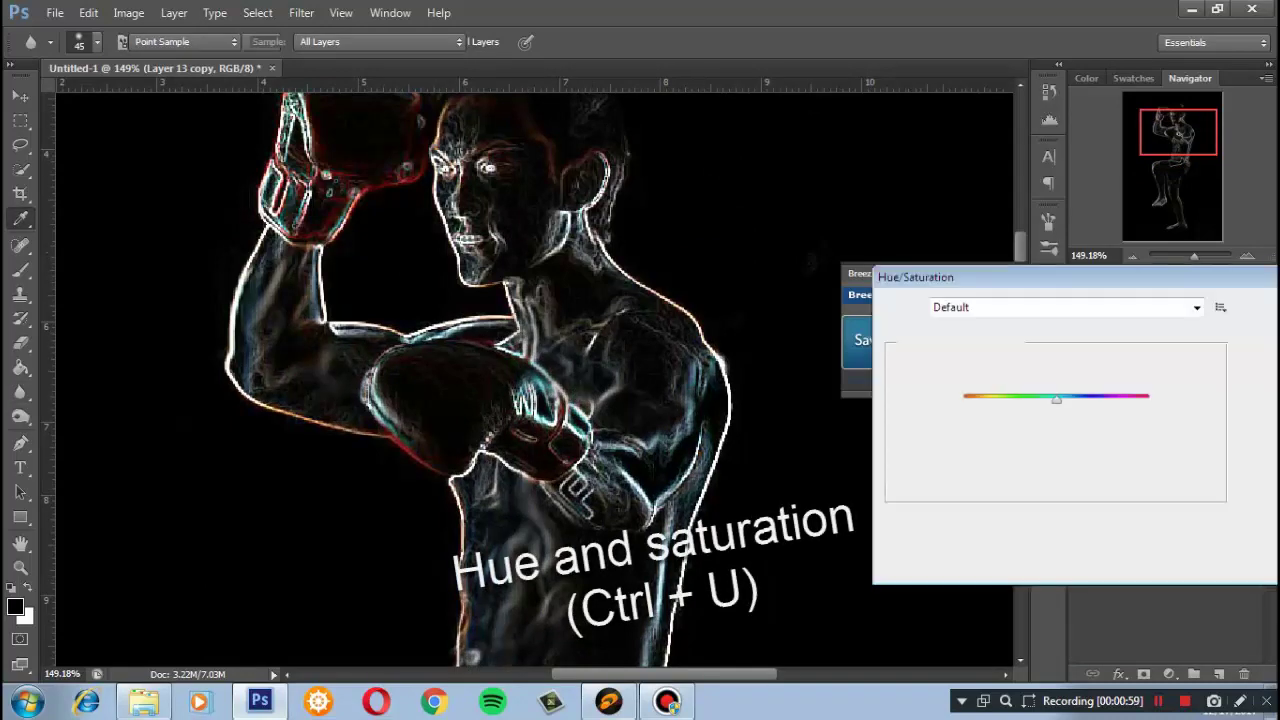
click(1249, 508)
drag(1056, 488, 1031, 488)
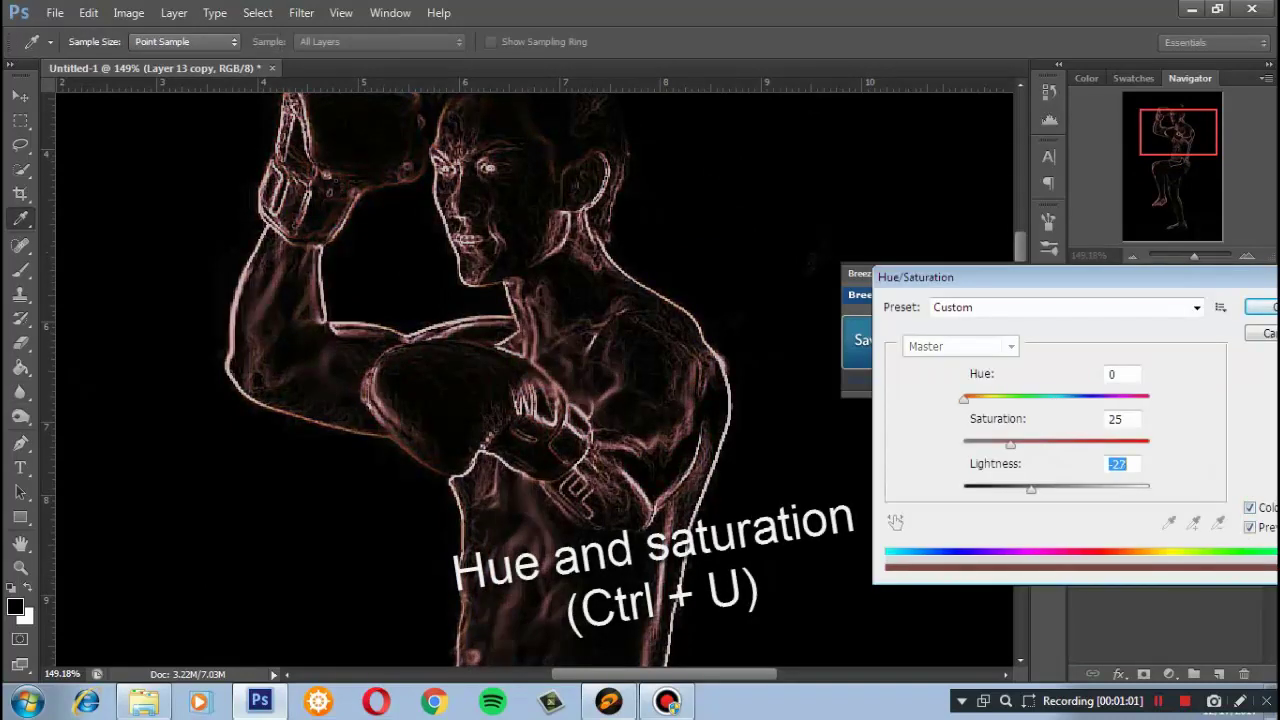
key(shift+Tab)
text(100)
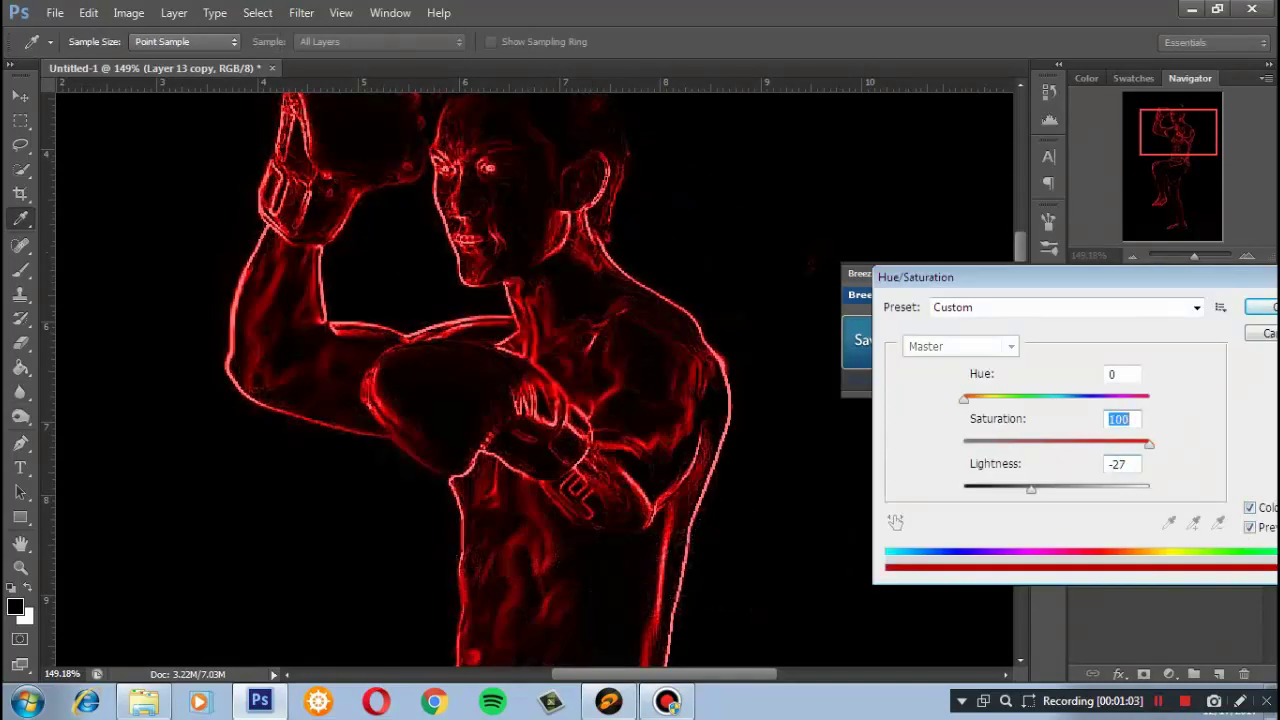
text(87)
key(Tab)
text(-51)
key(shift+Tab)
key(shift+Tab)
text(27)
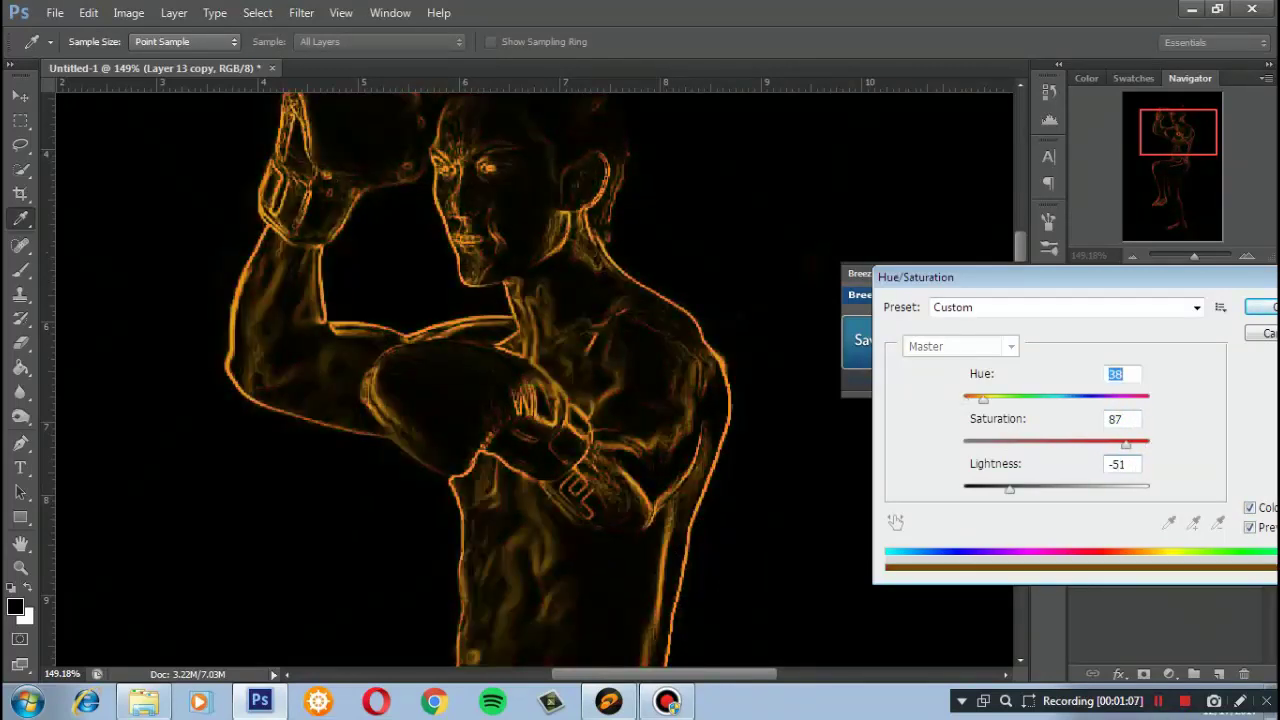
text(7)
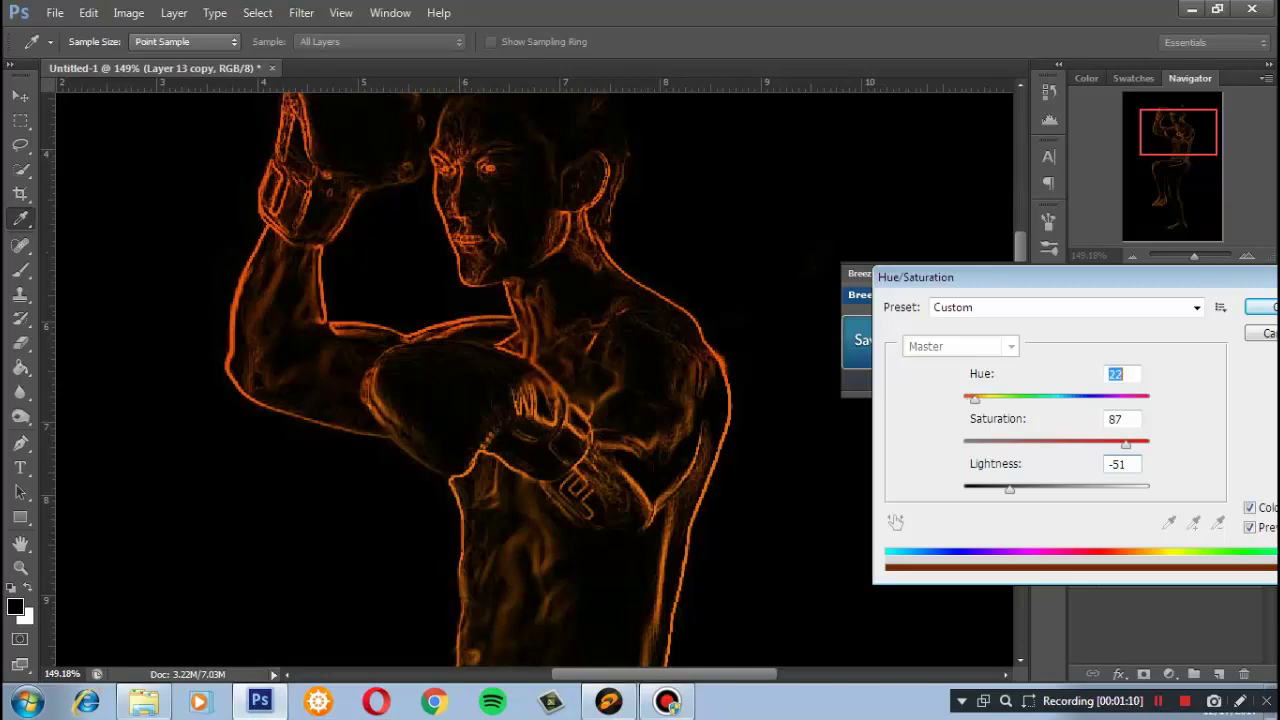
key(Up)
key(Up)
key(Up)
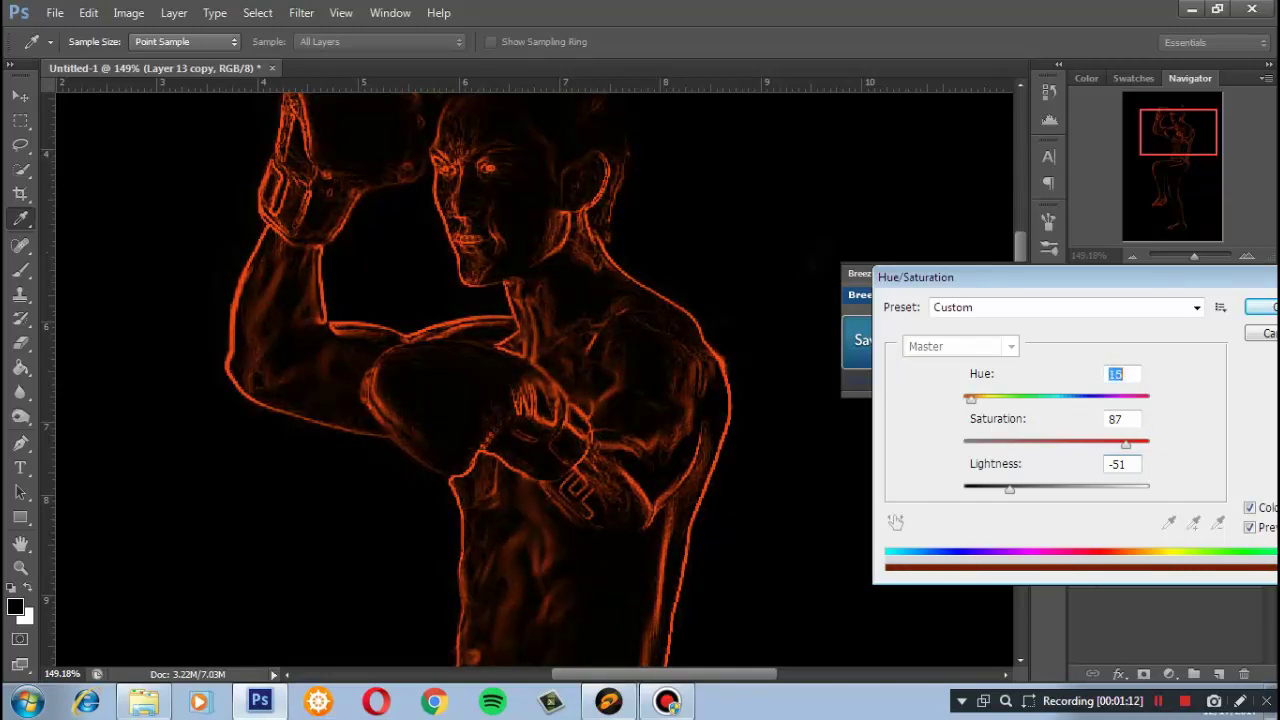
key(Return)
Zoom out to the whole figure and duplicate the orange outline layer as Layer 13 copy 2
key(r)
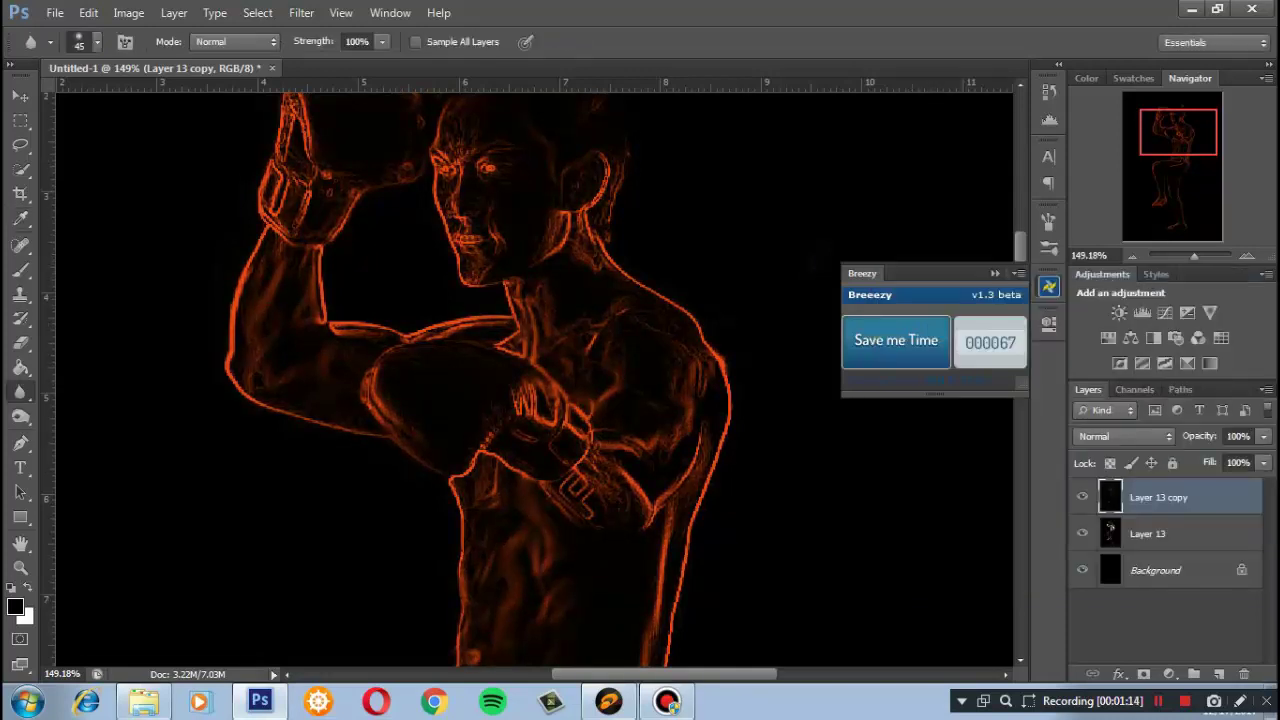
scroll(534, 380, down, 5)
scroll(534, 380, up, 1)
scroll(534, 380, up, 2)
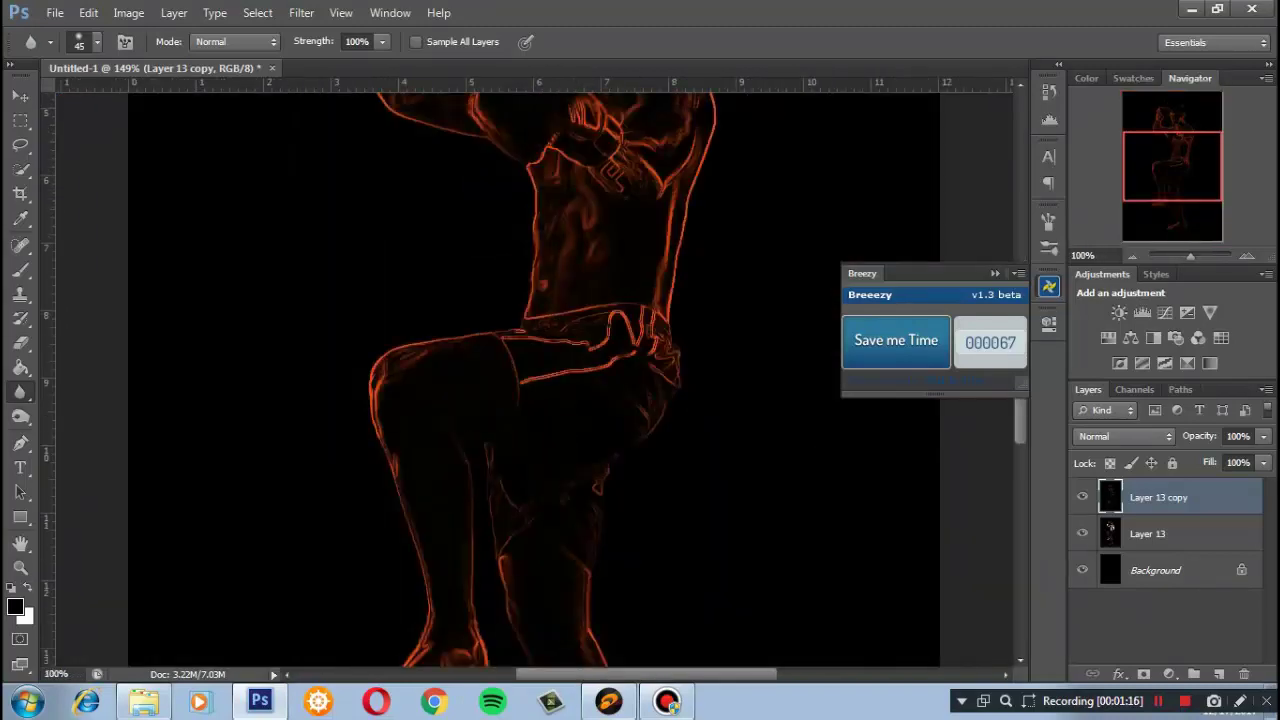
key(ctrl+j)
Apply a Gaussian Blur to Layer 13 copy 2
click(301, 12)
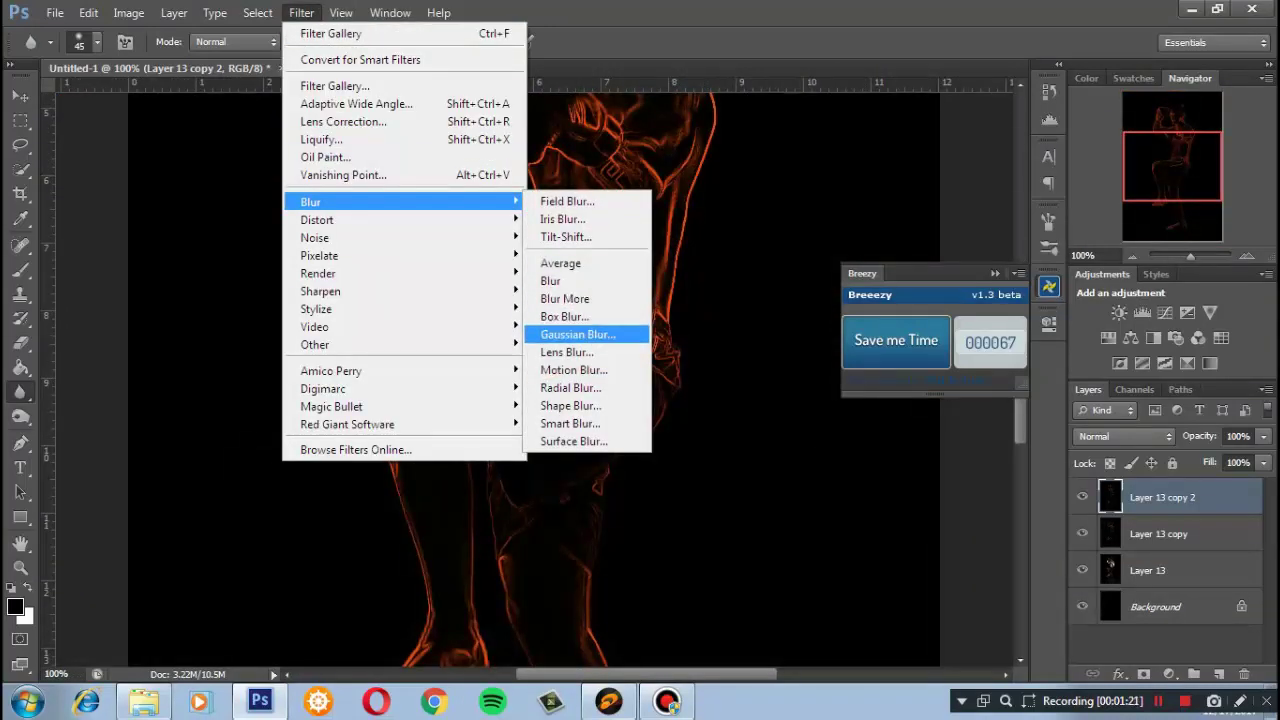
click(586, 334)
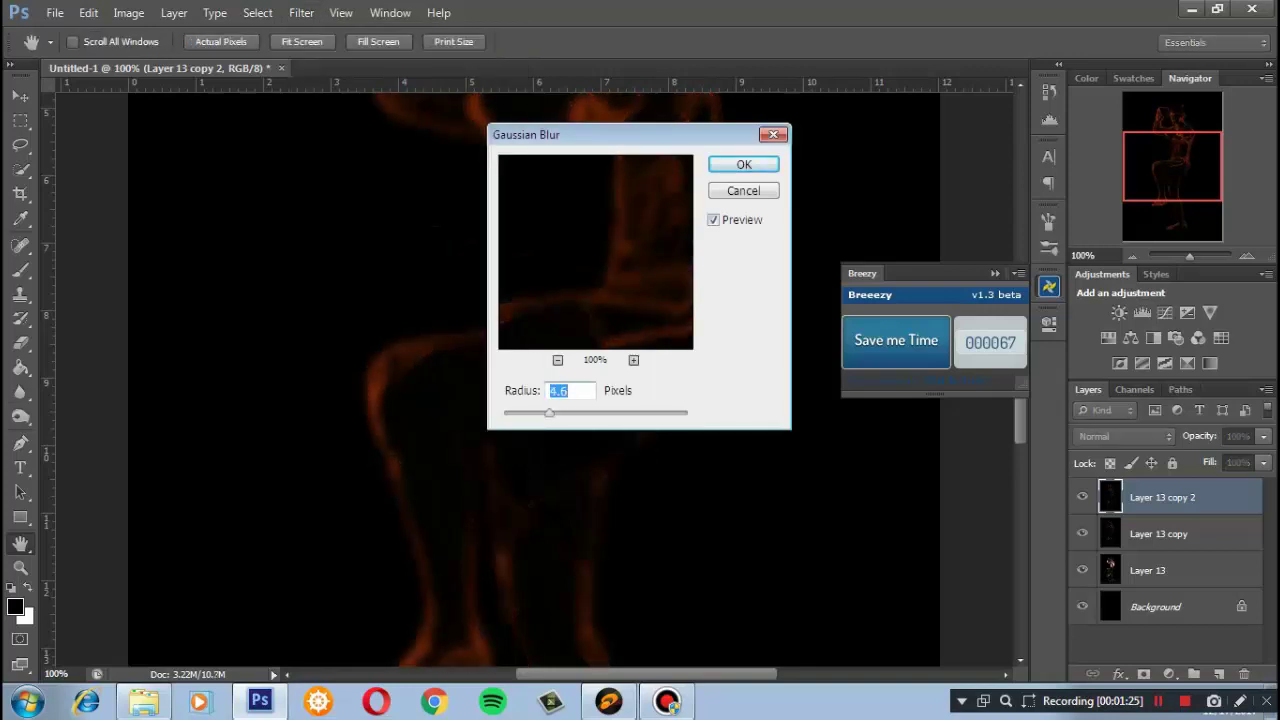
key(Return)
key(r)
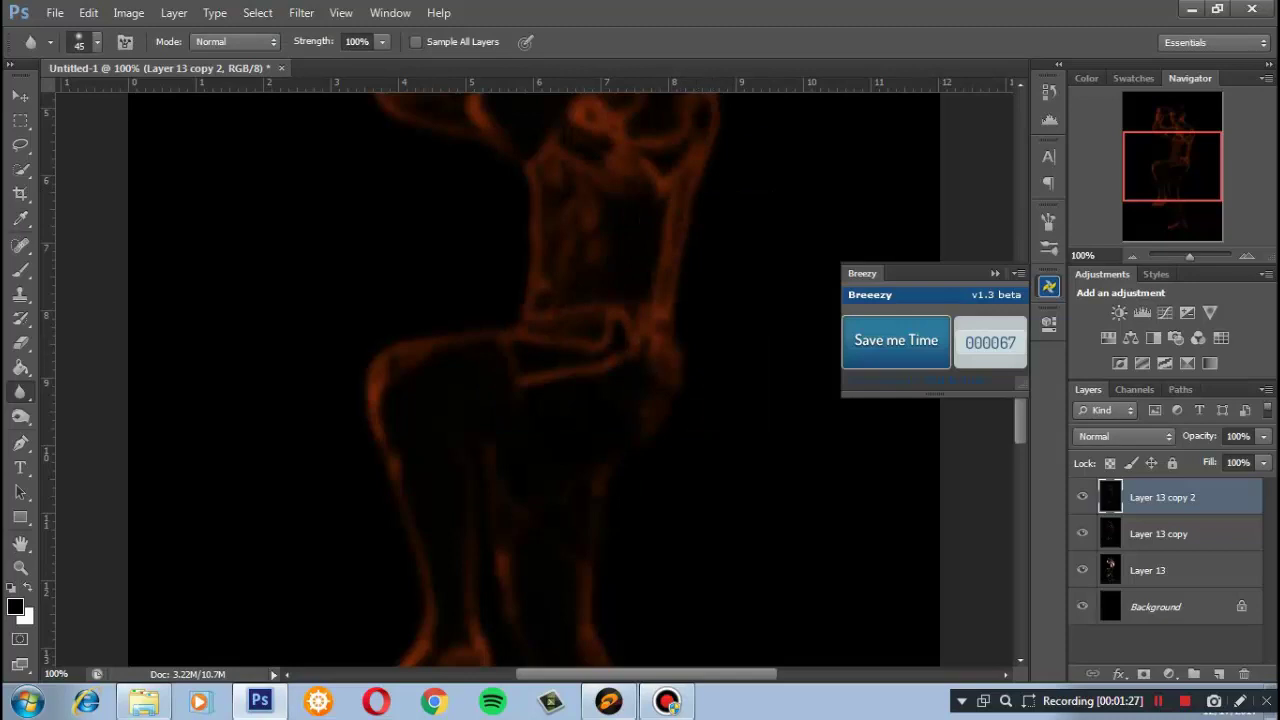
Set Layer 13 copy 2's blend mode to Linear Dodge (Add)
click(1125, 436)
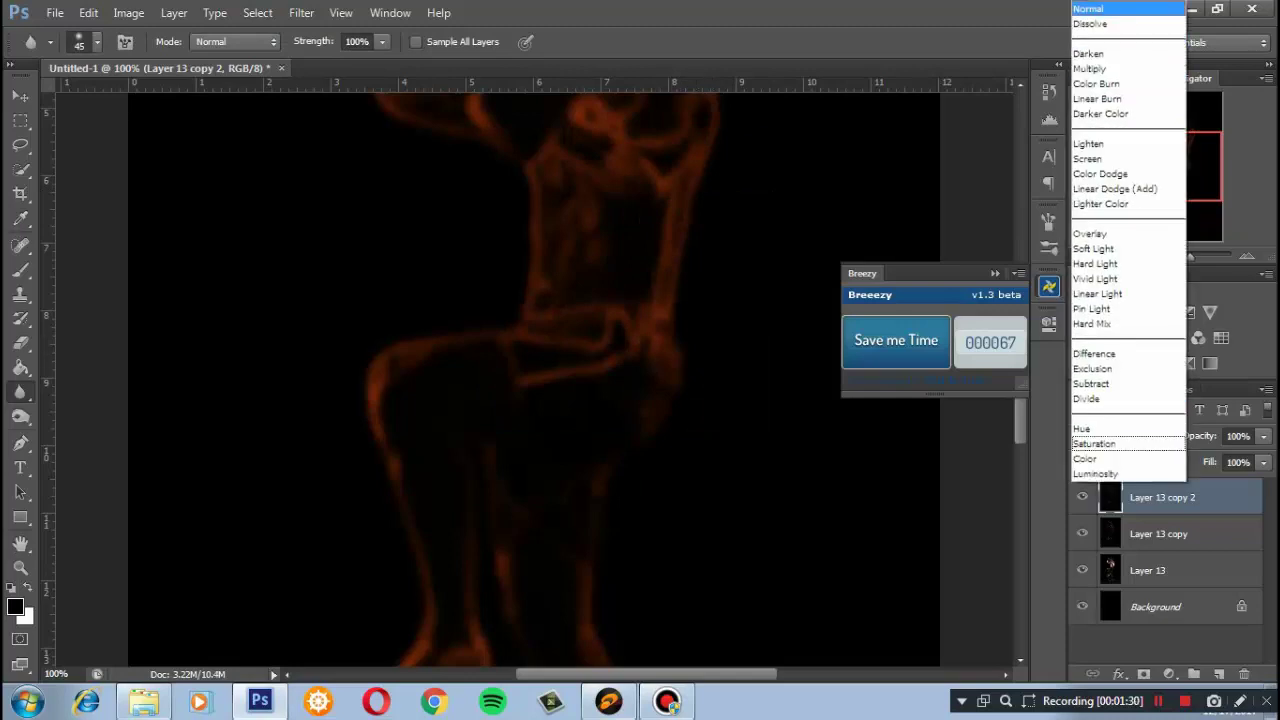
click(1130, 140)
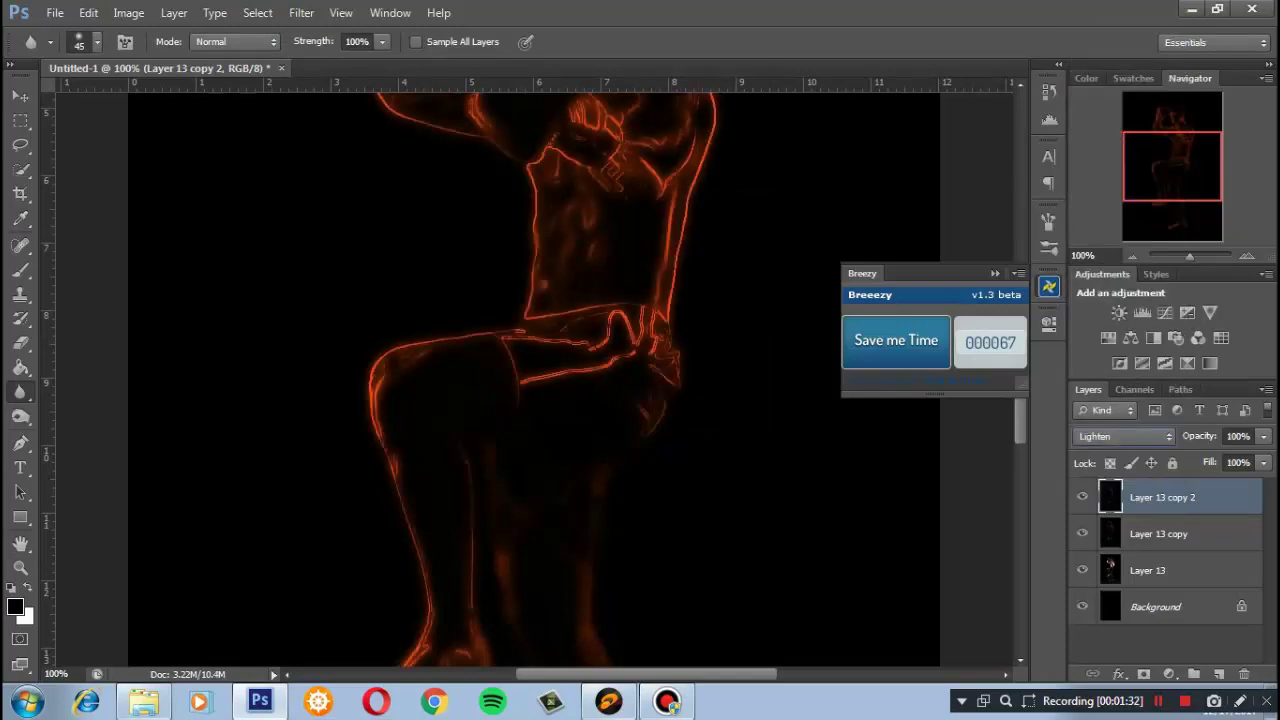
click(1125, 436)
click(1130, 188)
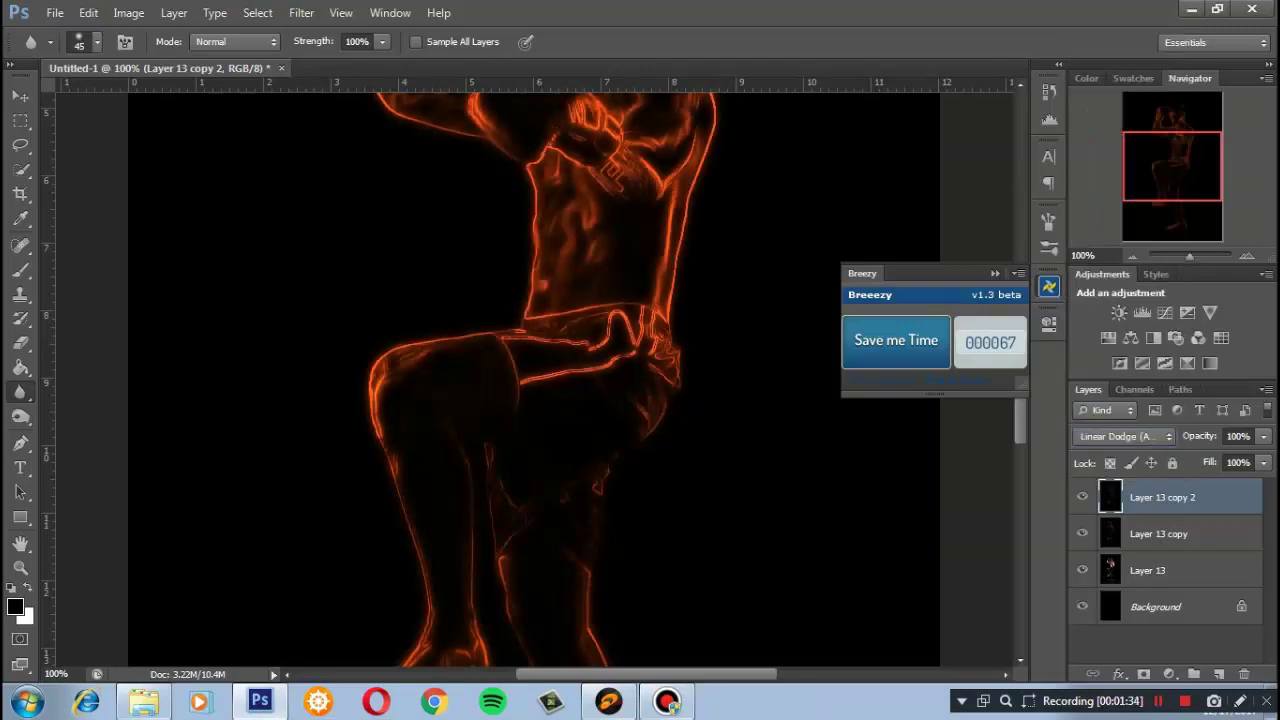
scroll(520, 380, up, 4)
scroll(520, 380, up, 1)
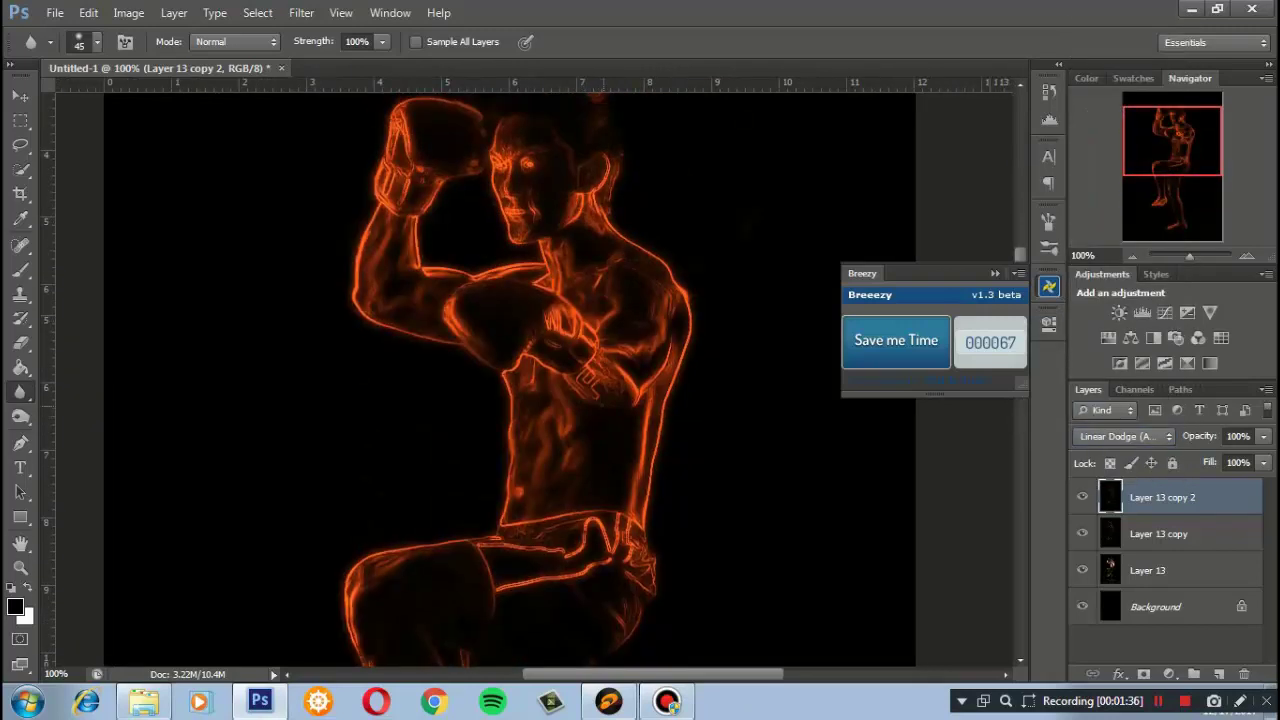
Shift the layer's hue to -15 with Hue/Saturation for a redder glow
key(ctrl+u)
text(-23)
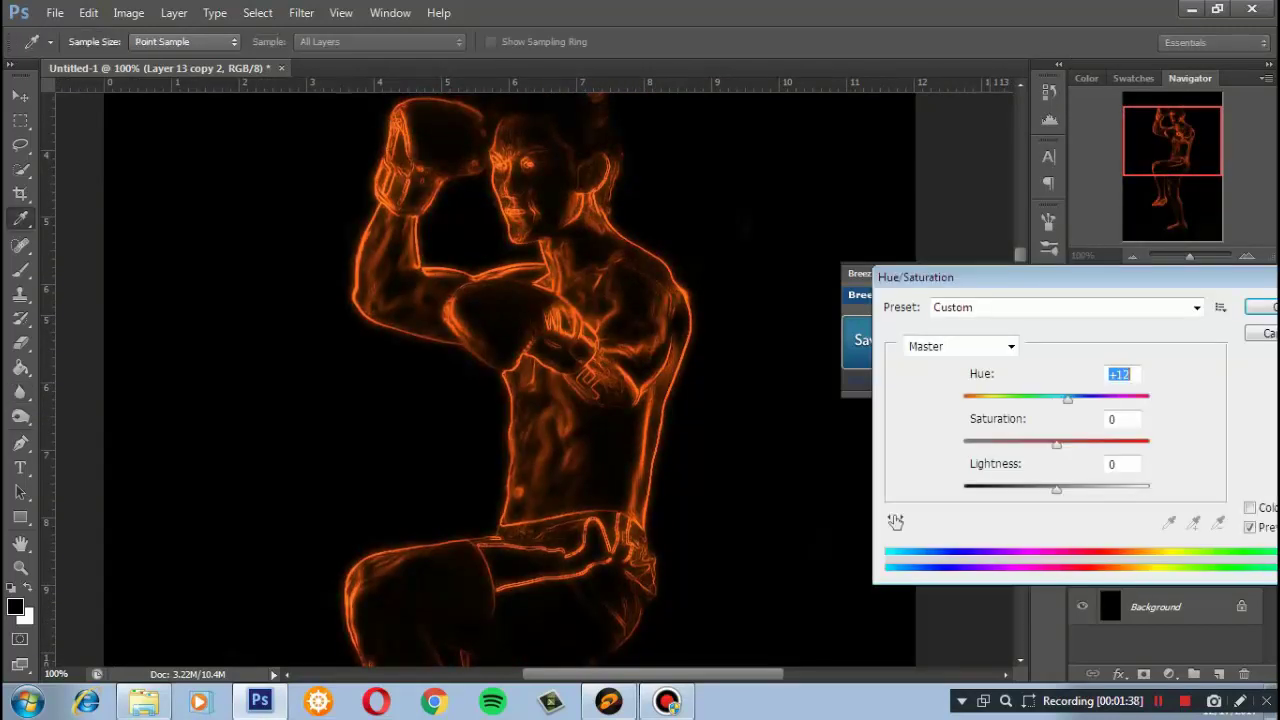
key(Up)
key(Up)
key(Up)
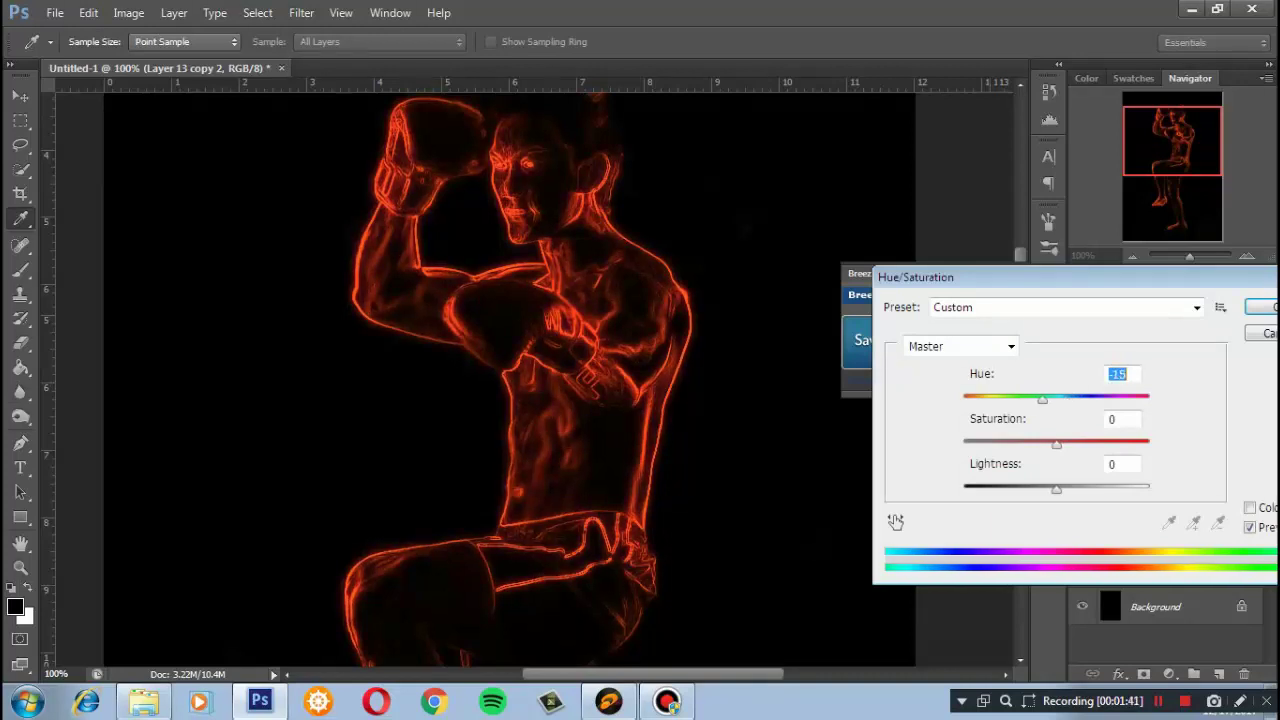
key(Return)
key(r)
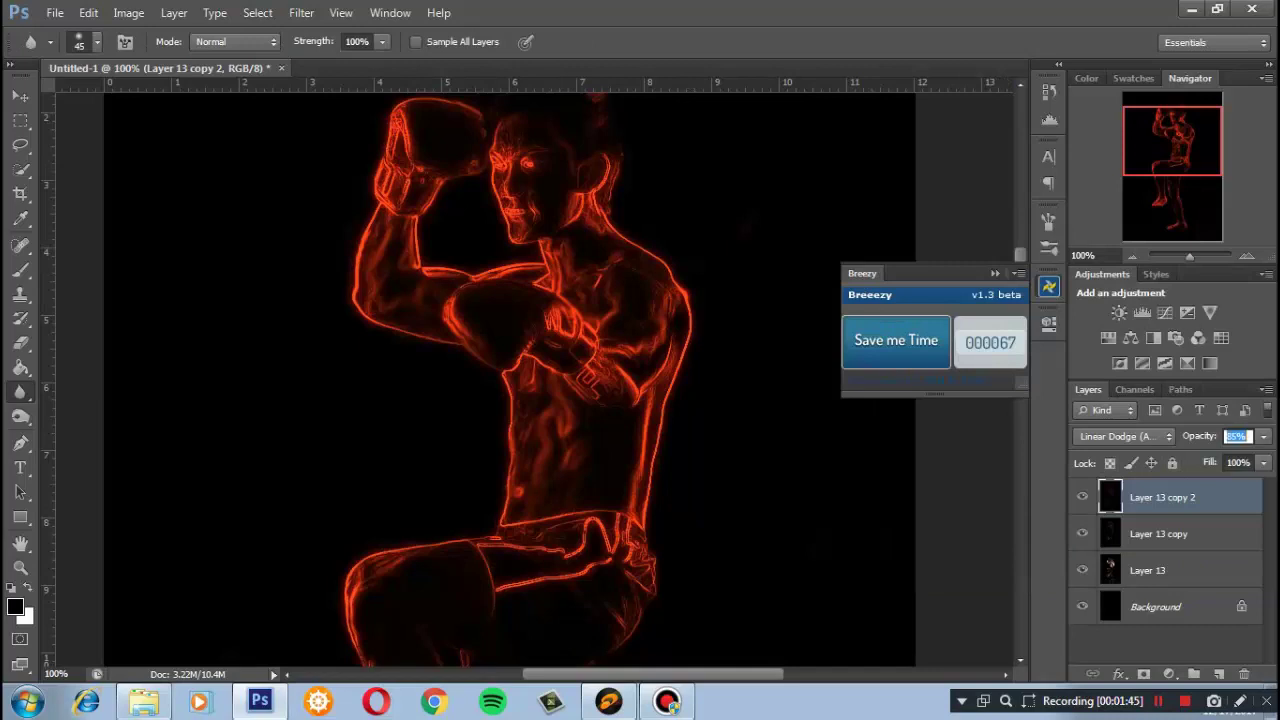
Add a Curves adjustment above Layer 13 copy with the curve pulled steeply up
click(1158, 533)
click(1168, 674)
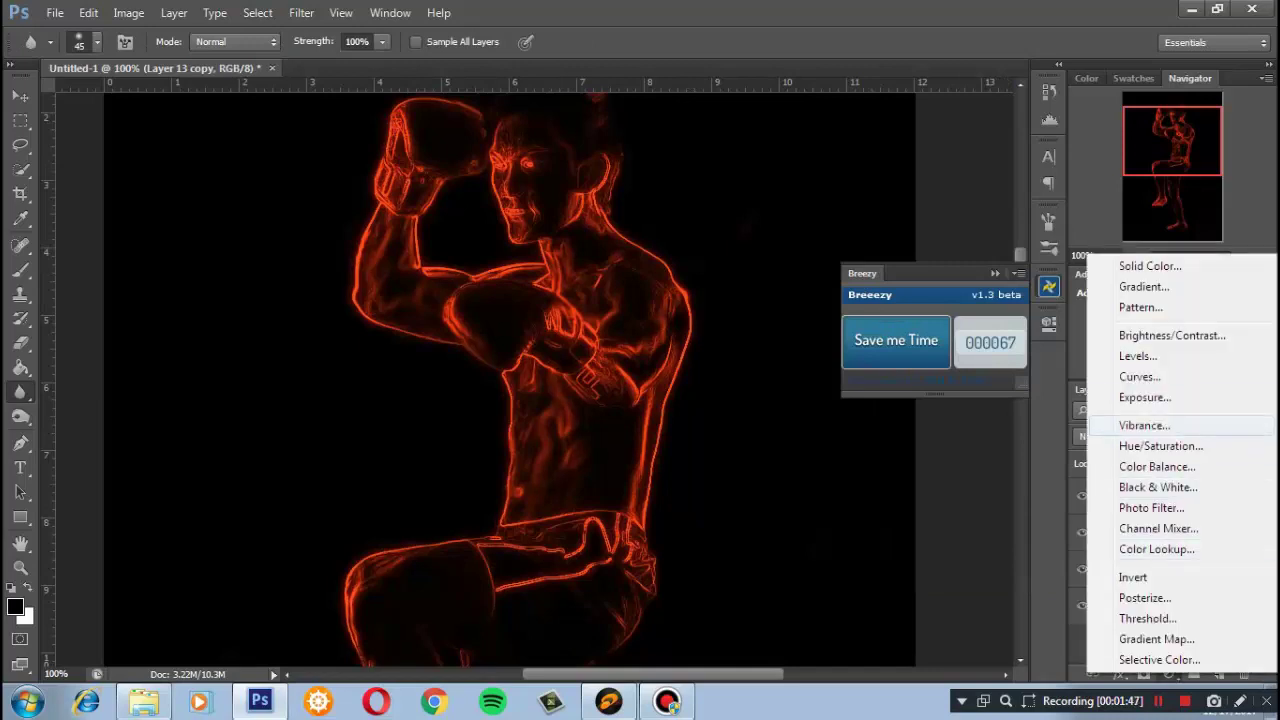
click(1139, 376)
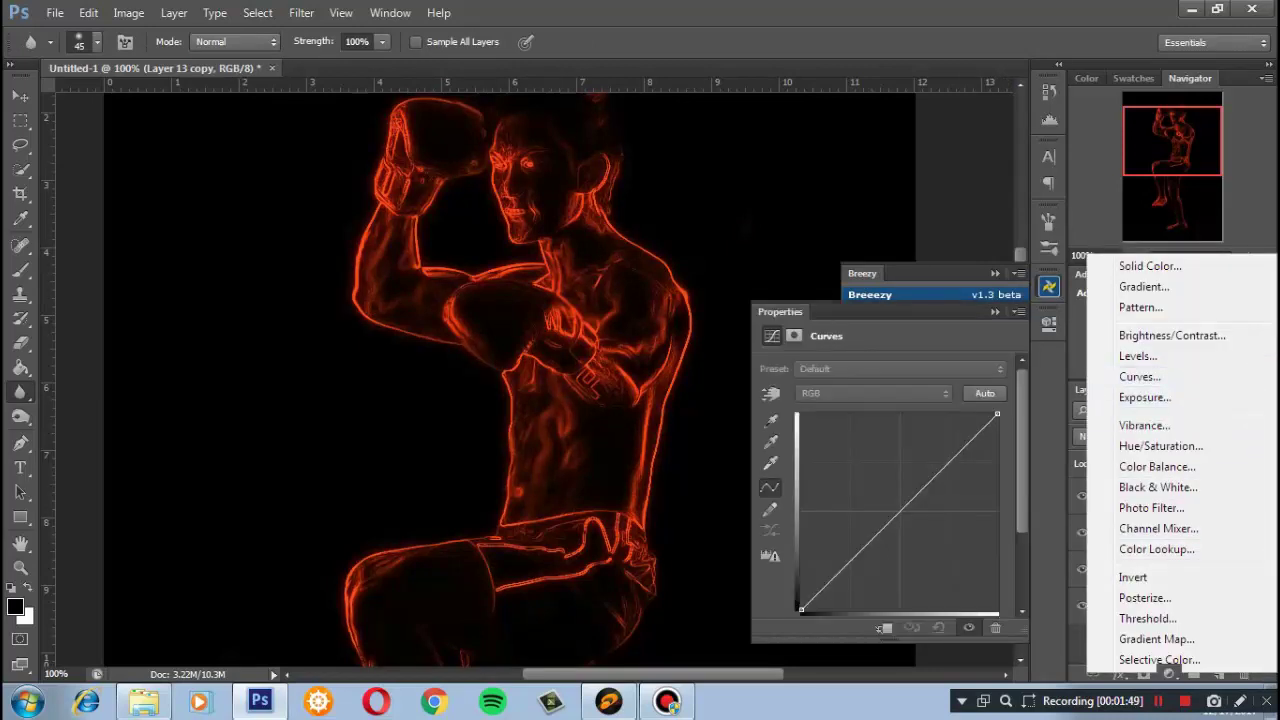
mouse_move(900, 512)
mouse_down()
mouse_move(894, 500)
mouse_move(850, 512)
mouse_move(833, 467)
mouse_move(857, 457)
mouse_move(843, 466)
mouse_up()
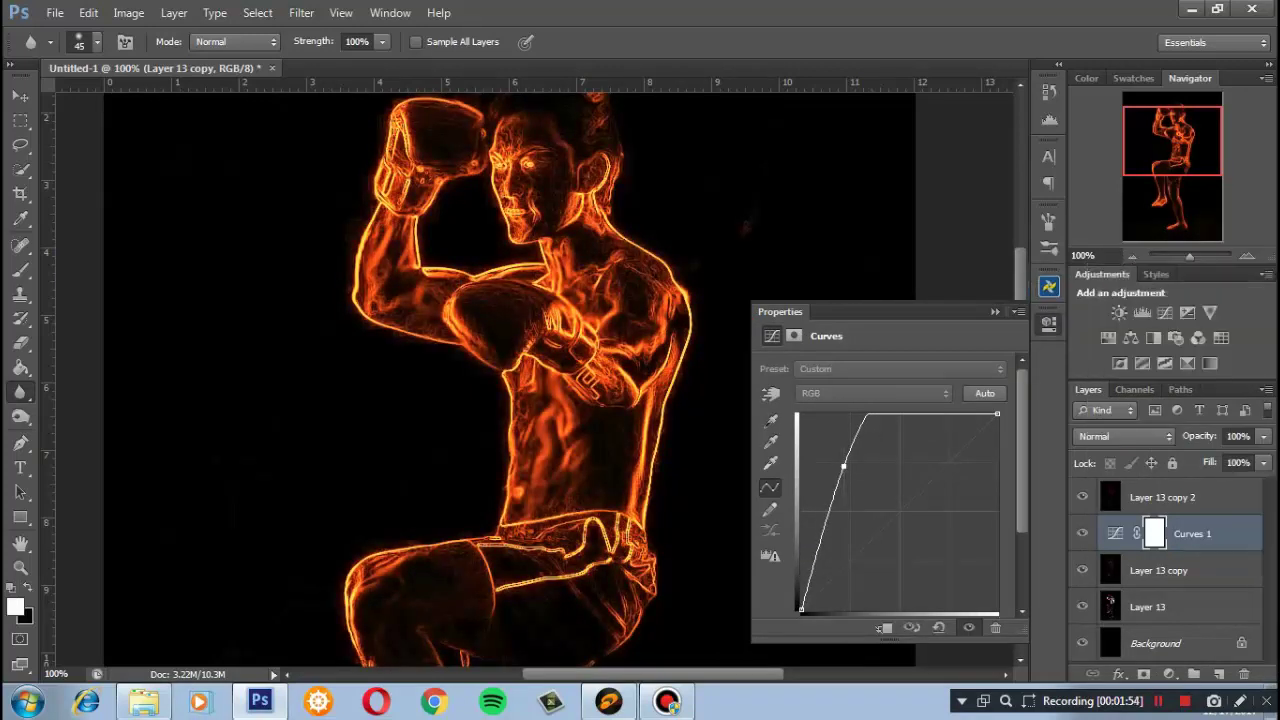
Invert the Curves 1 mask to black and set a 50 px brush
click(1154, 533)
key(ctrl+i)
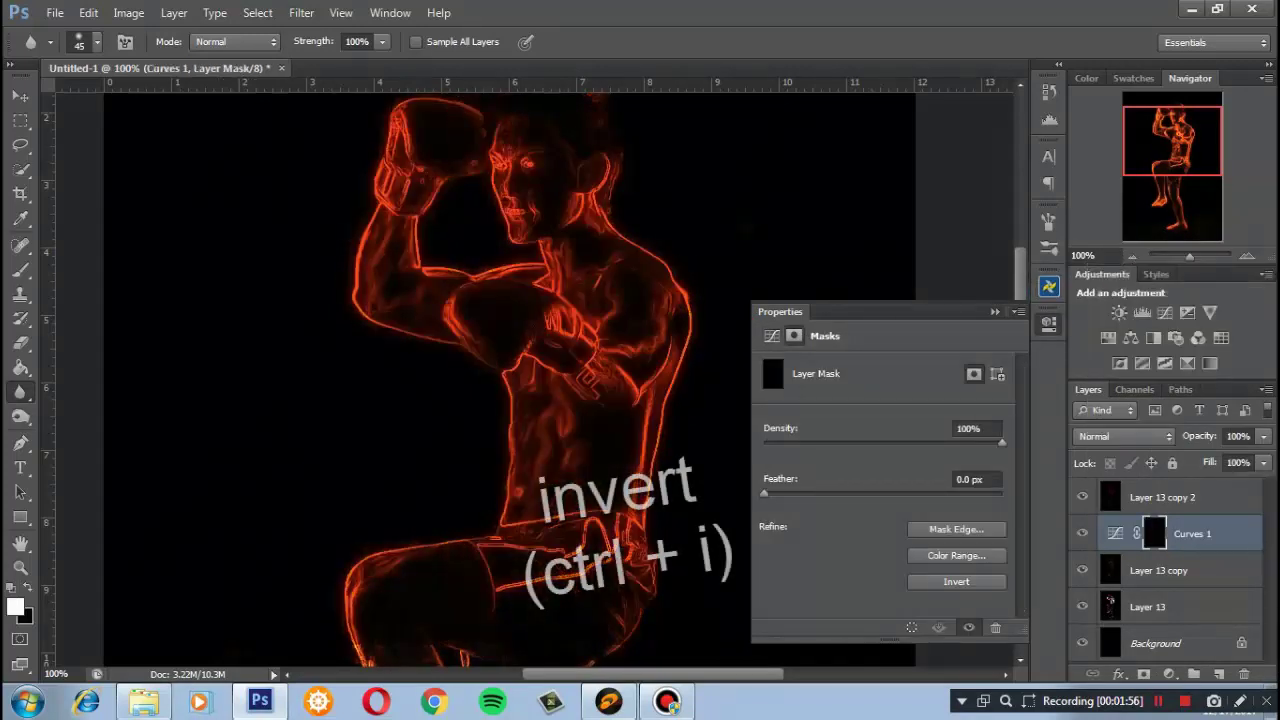
key(b)
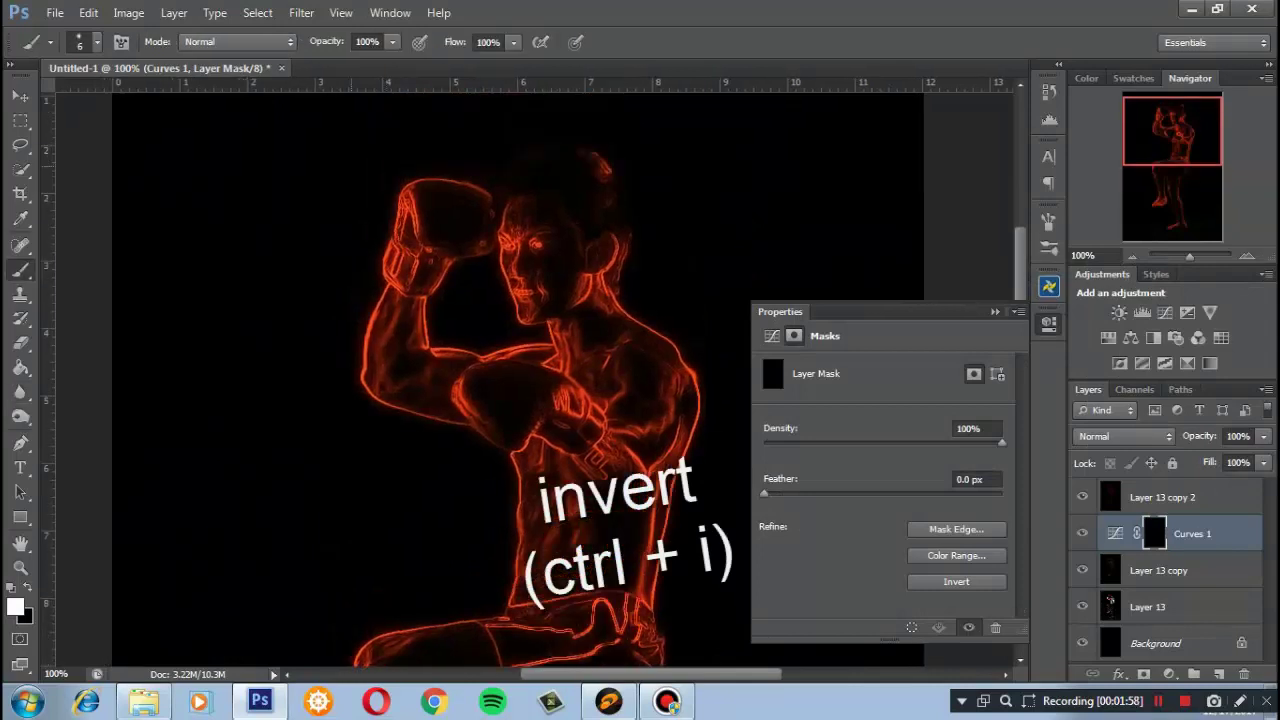
click(97, 42)
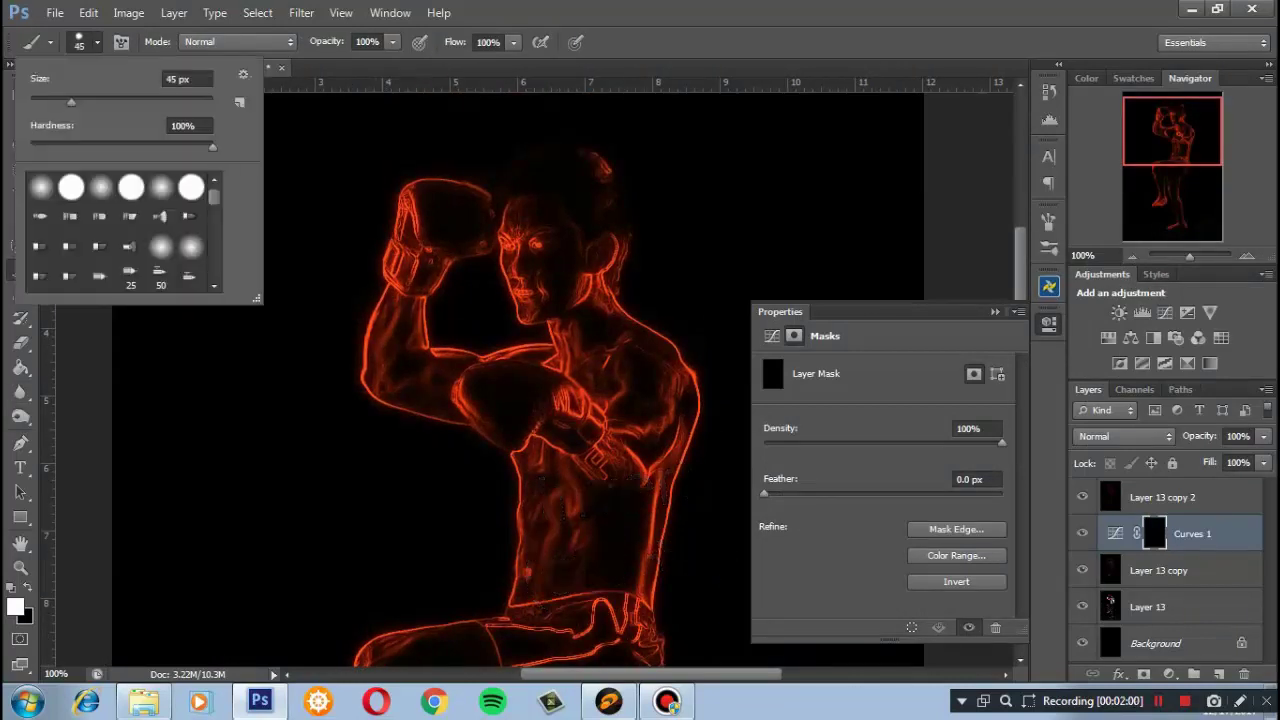
key(Return)
key(super+Down)
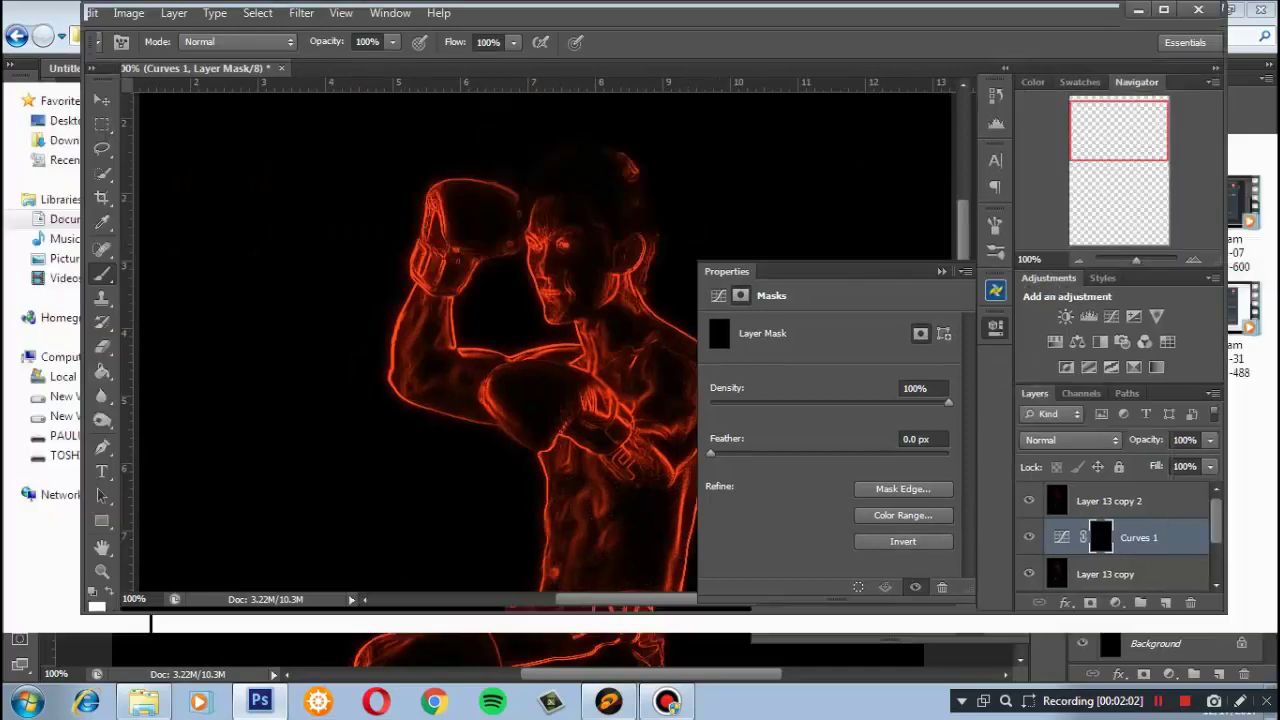
key(super+Up)
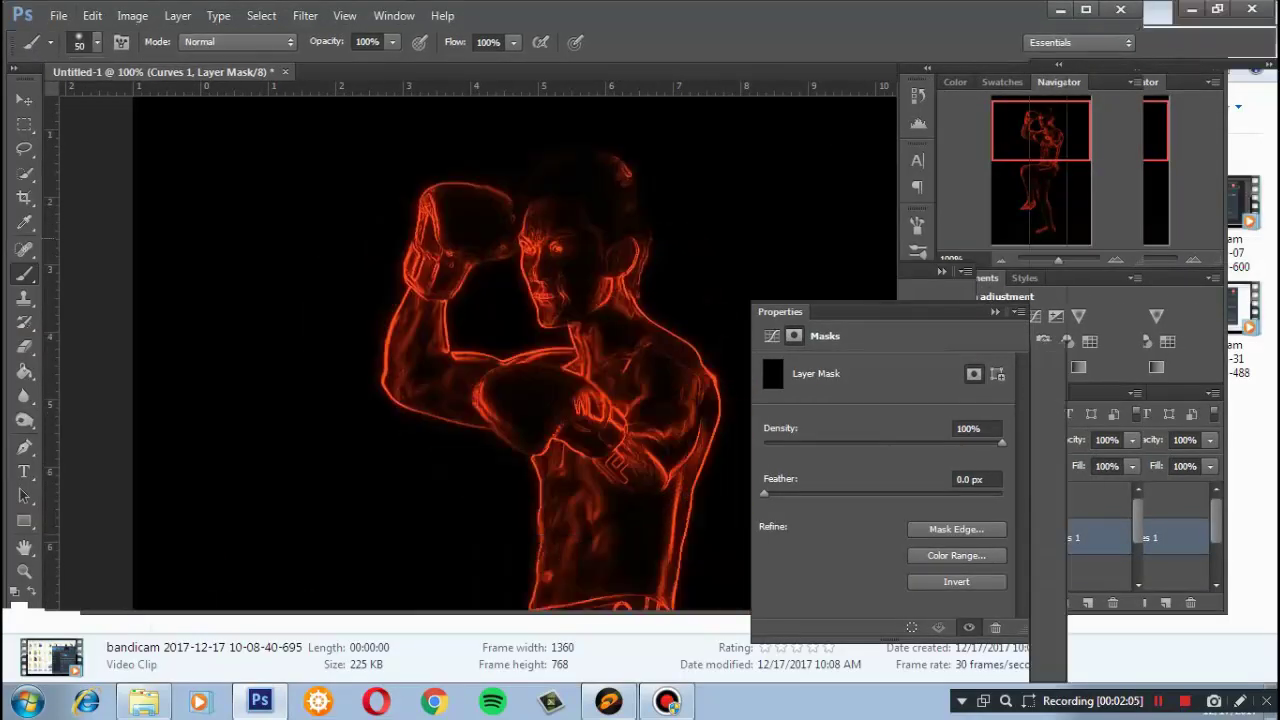
Paint white on the mask over the left glove, forearm and chest, undoing the wrist stroke
mouse_move(435, 200)
mouse_down()
mouse_move(413, 271)
mouse_move(462, 275)
mouse_move(455, 285)
mouse_move(445, 237)
mouse_up()
mouse_move(472, 318)
mouse_down()
mouse_move(468, 370)
mouse_move(545, 408)
mouse_move(615, 398)
mouse_up()
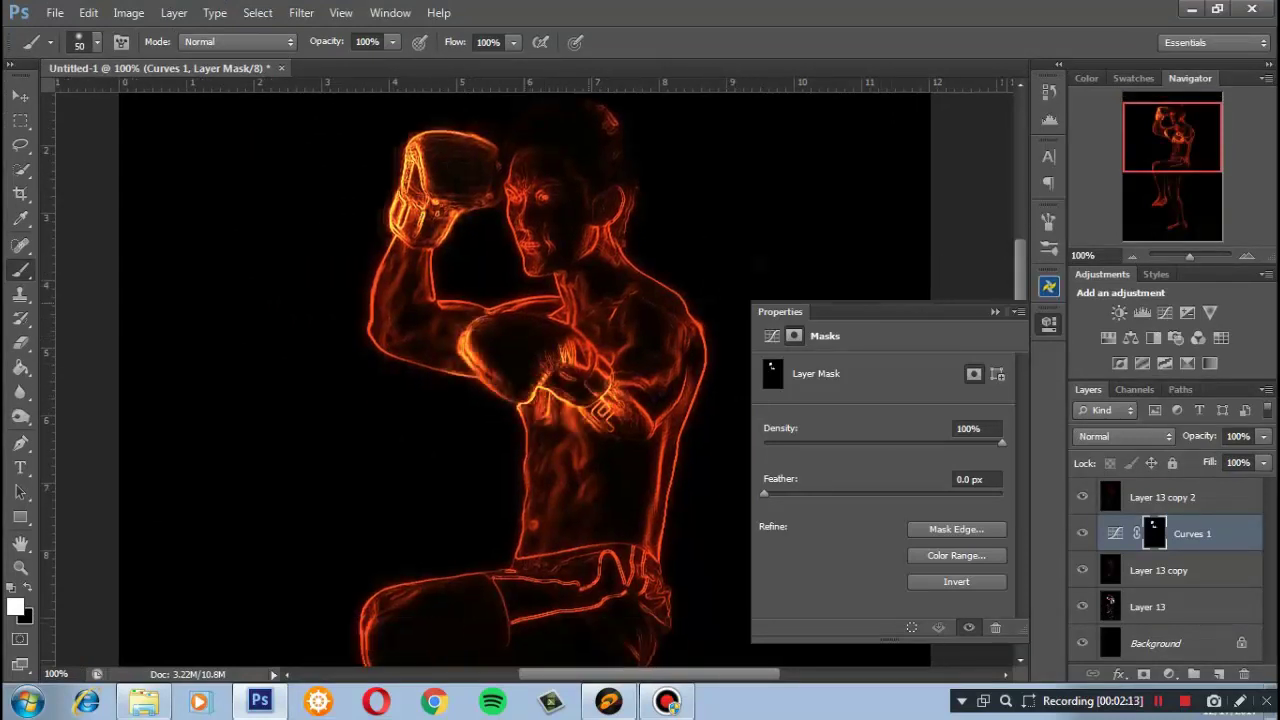
key(ctrl+z)
click(1158, 570)
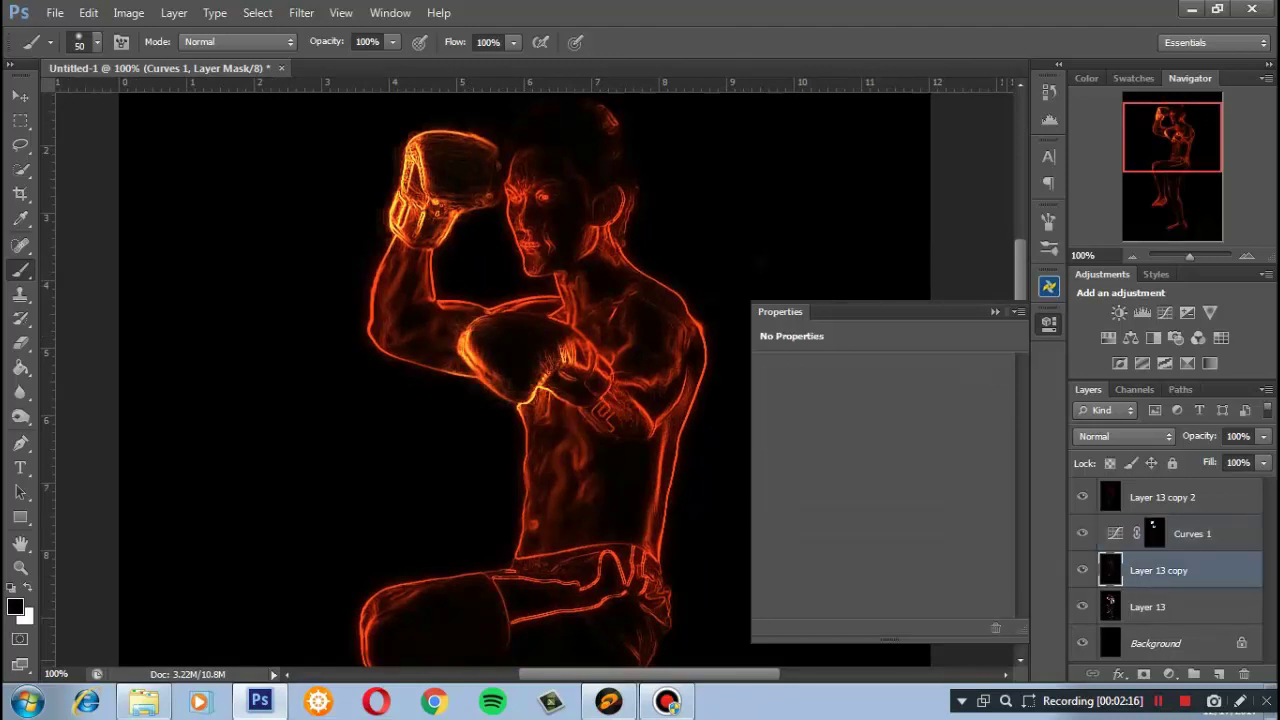
key(i)
key(ctrl+u)
Set Layer 13 copy's Hue/Saturation Lightness to -40
key(Down)
key(Down)
key(Down)
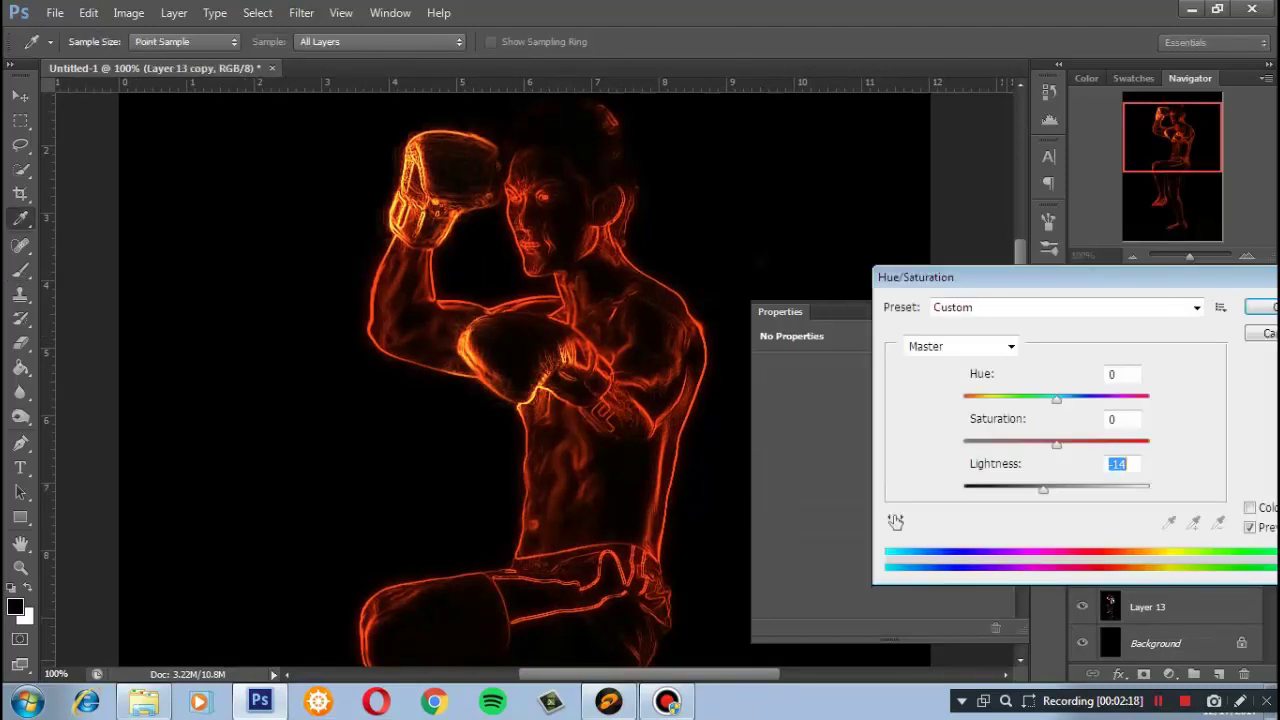
key(Down)
key(Down)
key(Down)
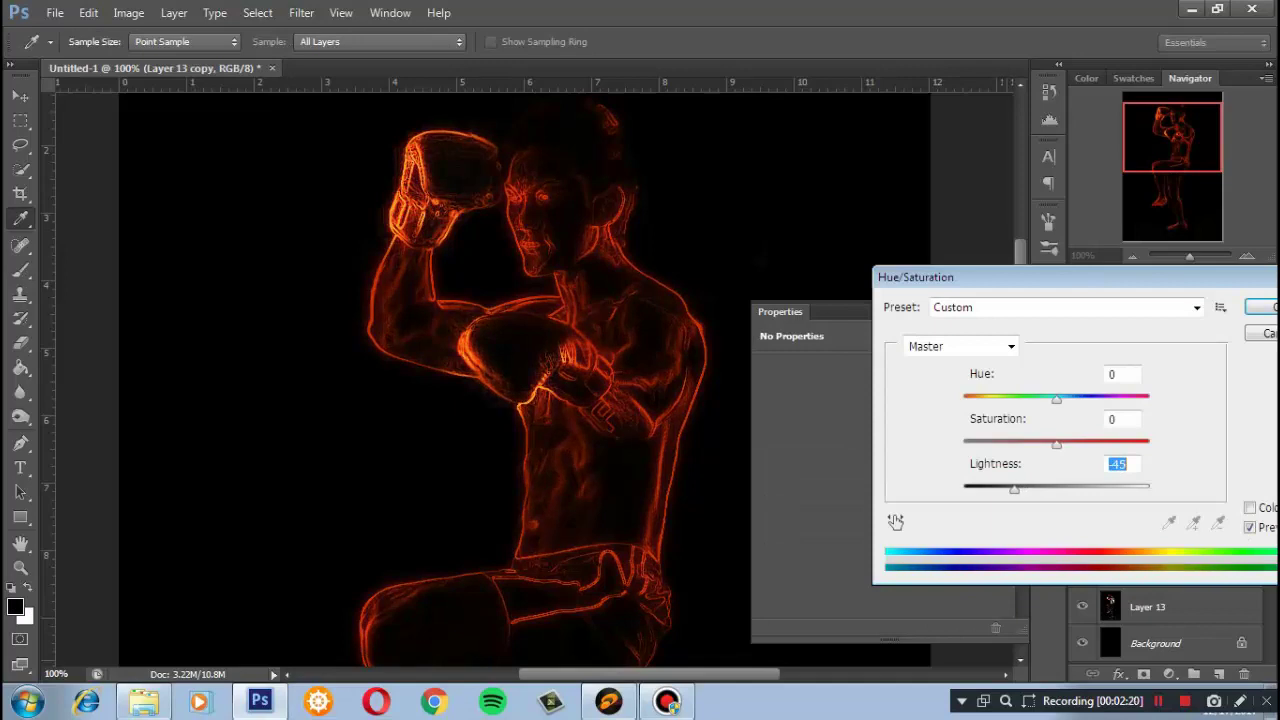
key(Down)
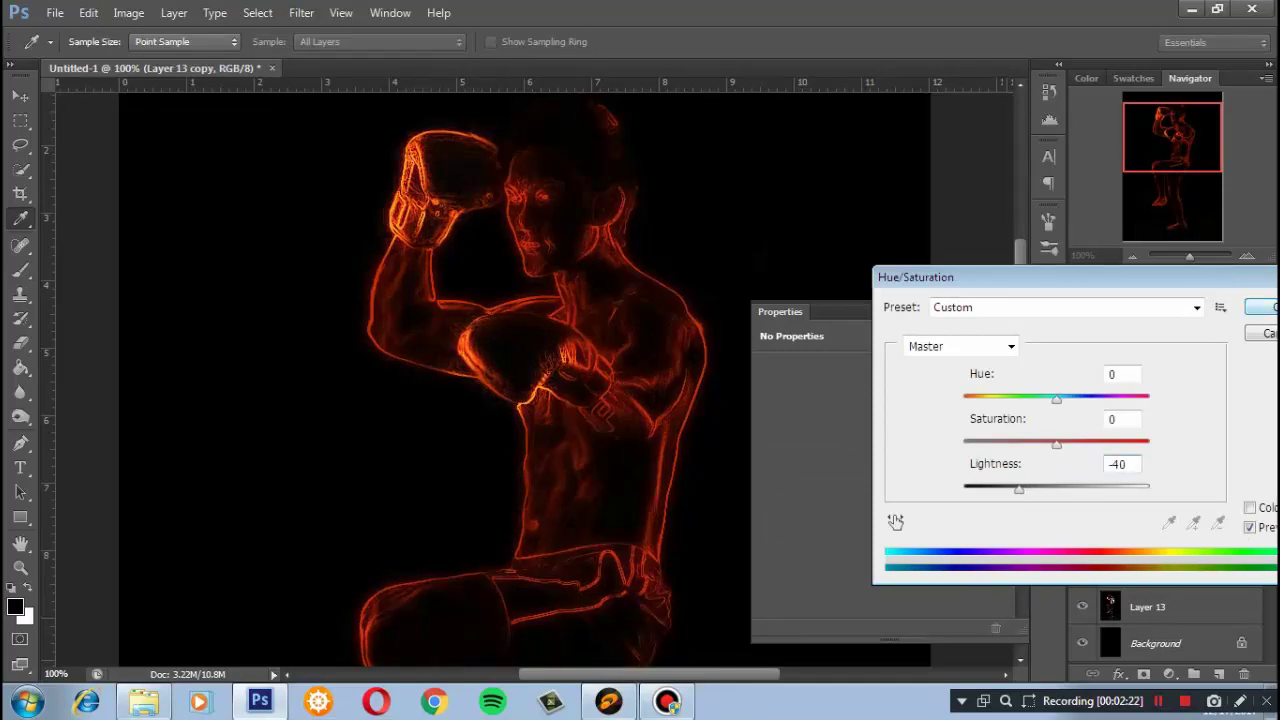
key(Return)
Paint white on the Curves 1 mask along the arm edge and left thigh and knee
key(b)
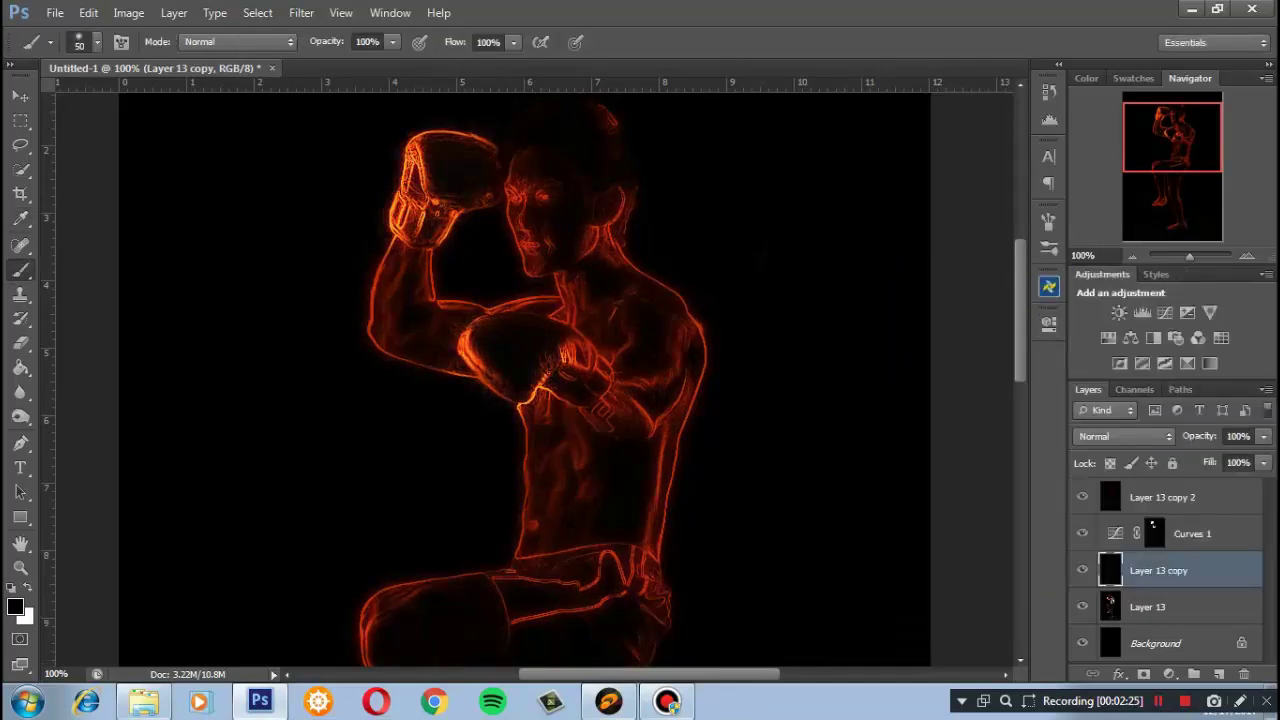
click(1154, 533)
drag(560, 400, 625, 375)
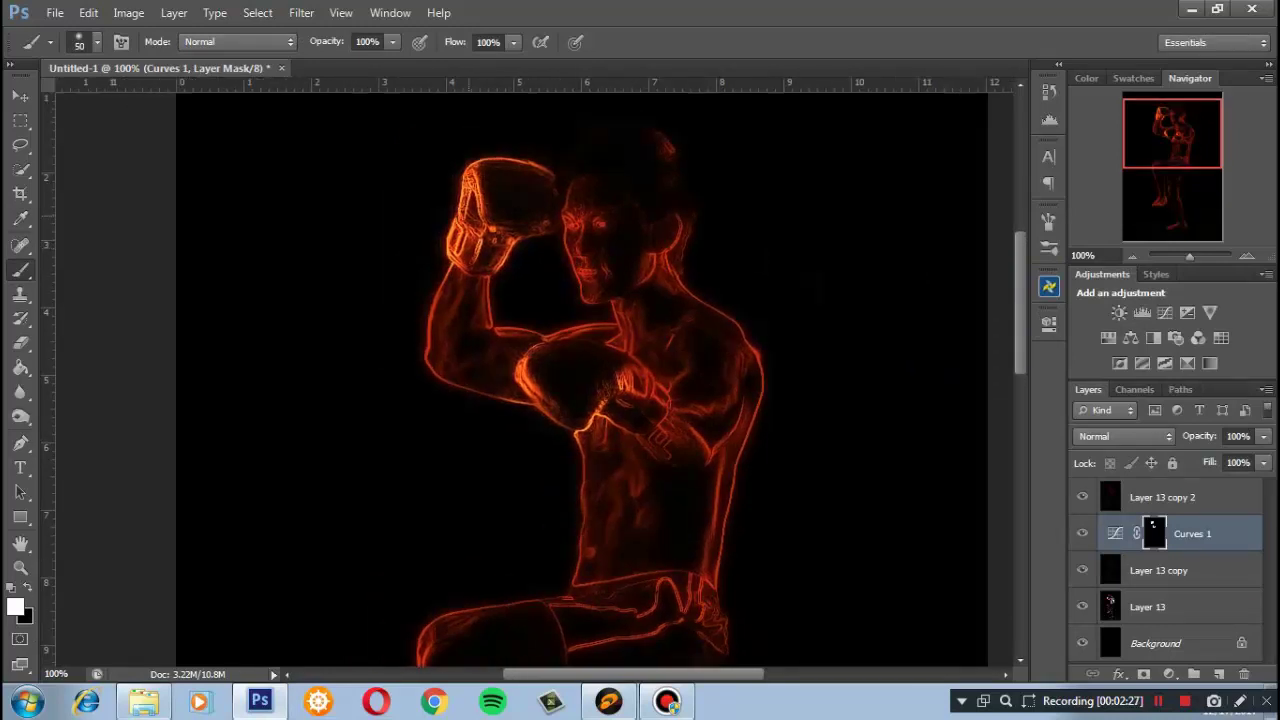
drag(452, 256, 440, 384)
drag(500, 500, 657, 160)
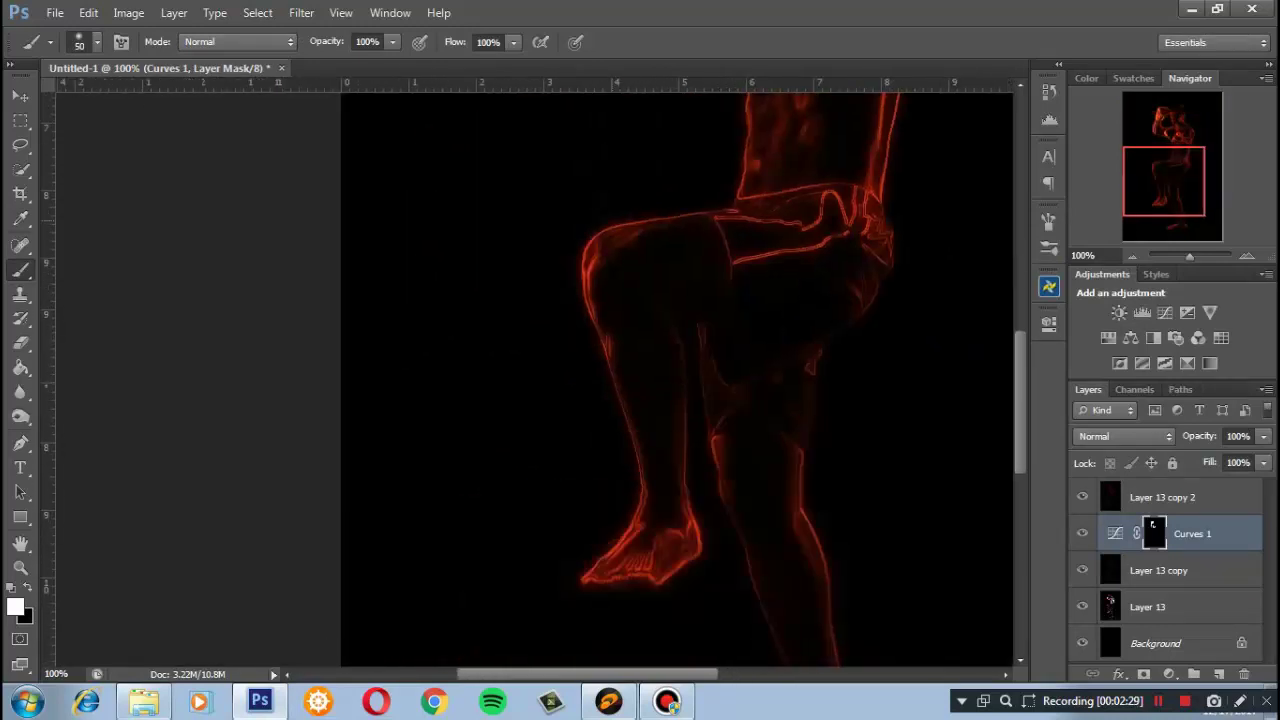
mouse_move(592, 232)
mouse_down()
mouse_move(598, 350)
mouse_move(644, 548)
mouse_move(584, 580)
mouse_move(524, 380)
mouse_up()
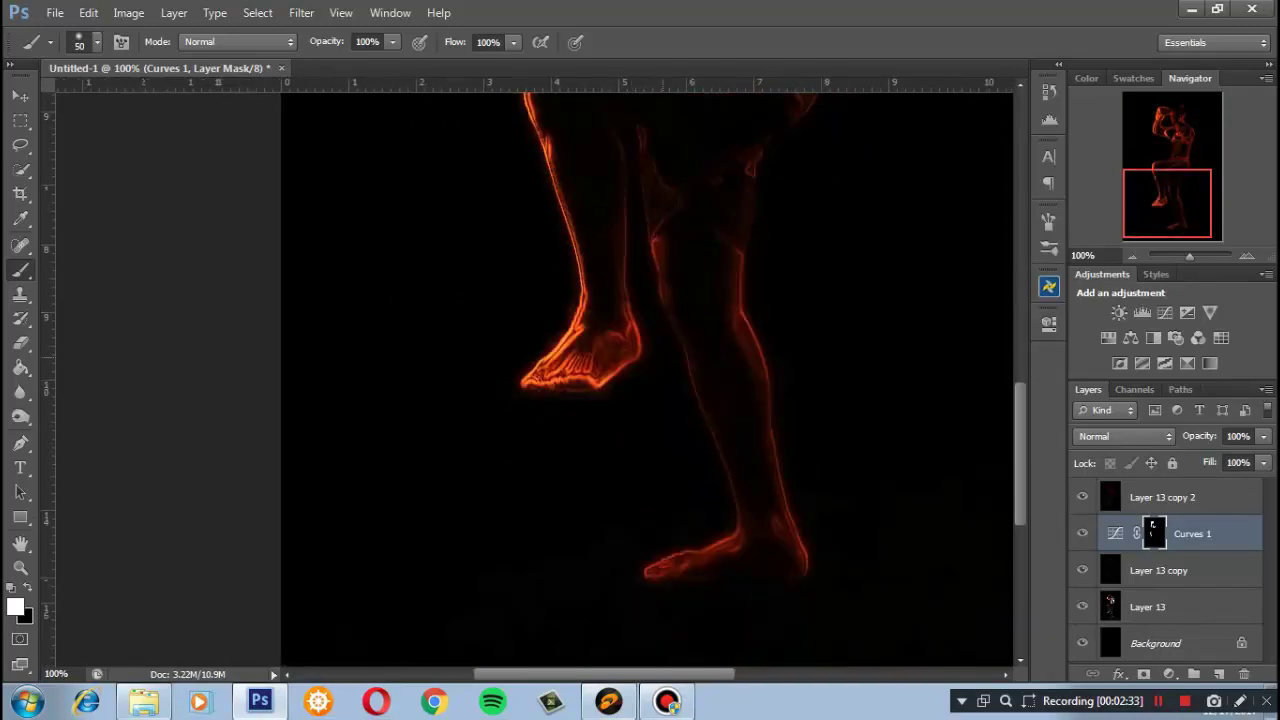
Extend the mask glow along the right leg, waistband and torso, then reshape the Curves 1 curve
mouse_move(735, 275)
mouse_down()
mouse_move(800, 545)
mouse_move(648, 572)
mouse_up()
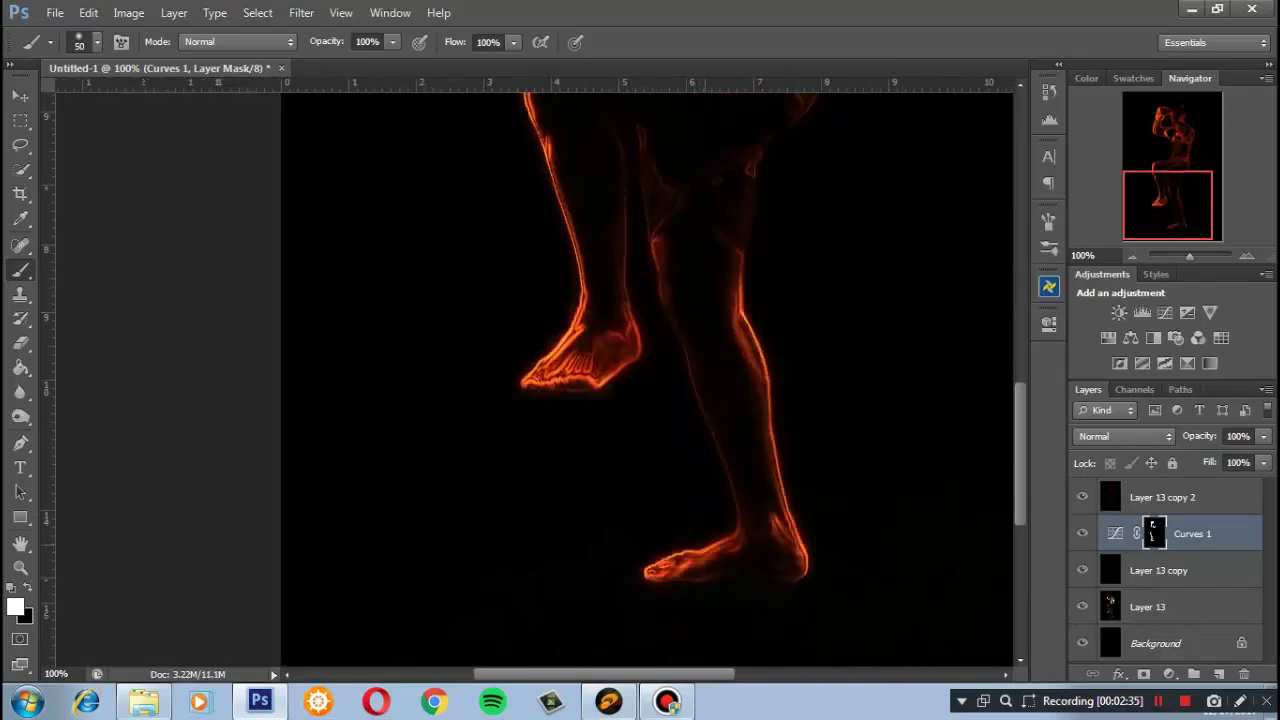
drag(660, 285, 735, 540)
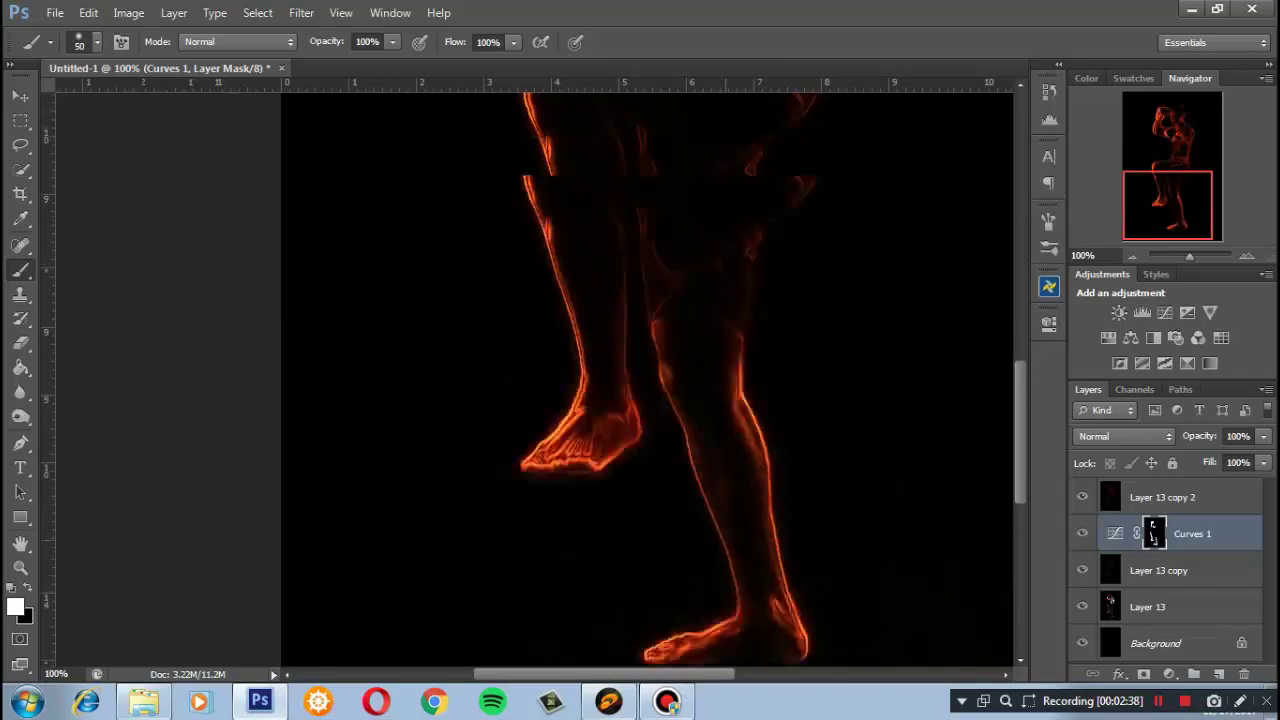
drag(650, 200, 624, 578)
mouse_move(650, 378)
mouse_down()
mouse_move(765, 405)
mouse_move(800, 345)
mouse_move(820, 212)
mouse_up()
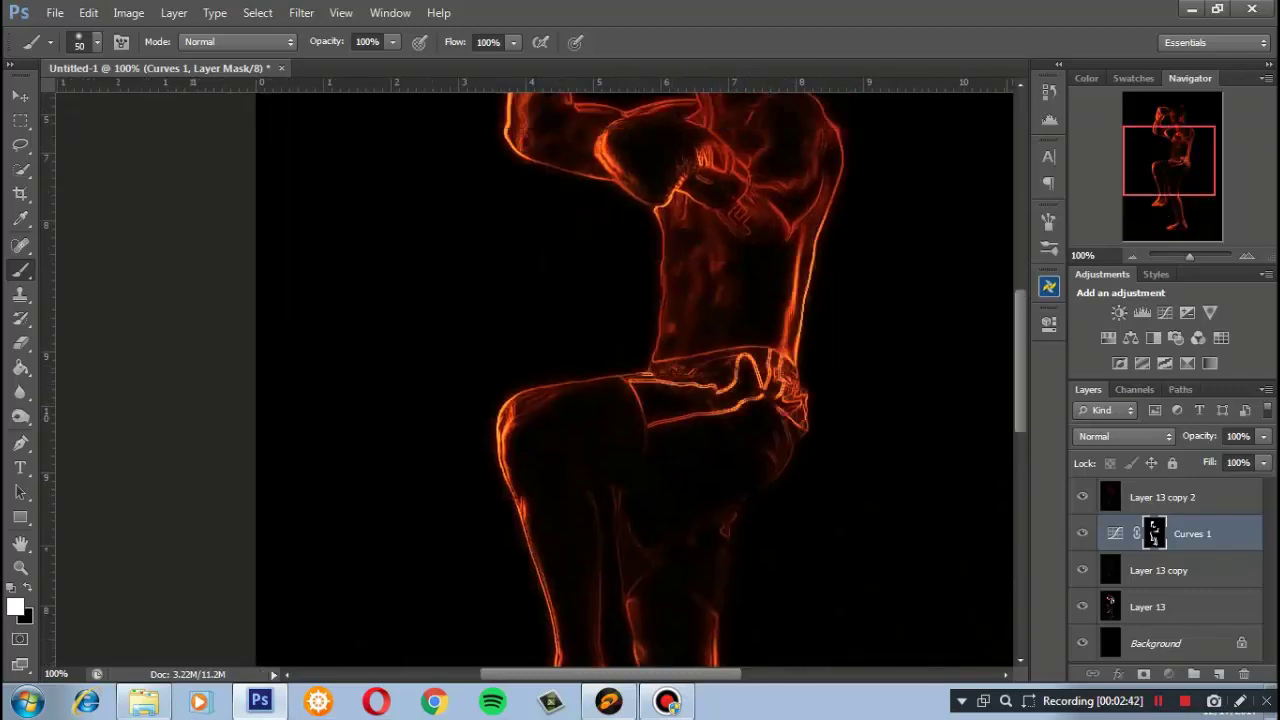
double_click(1115, 533)
drag(830, 520, 839, 462)
Remove the extra curve point and steepen Curves 1 into a straight ramp
key(Delete)
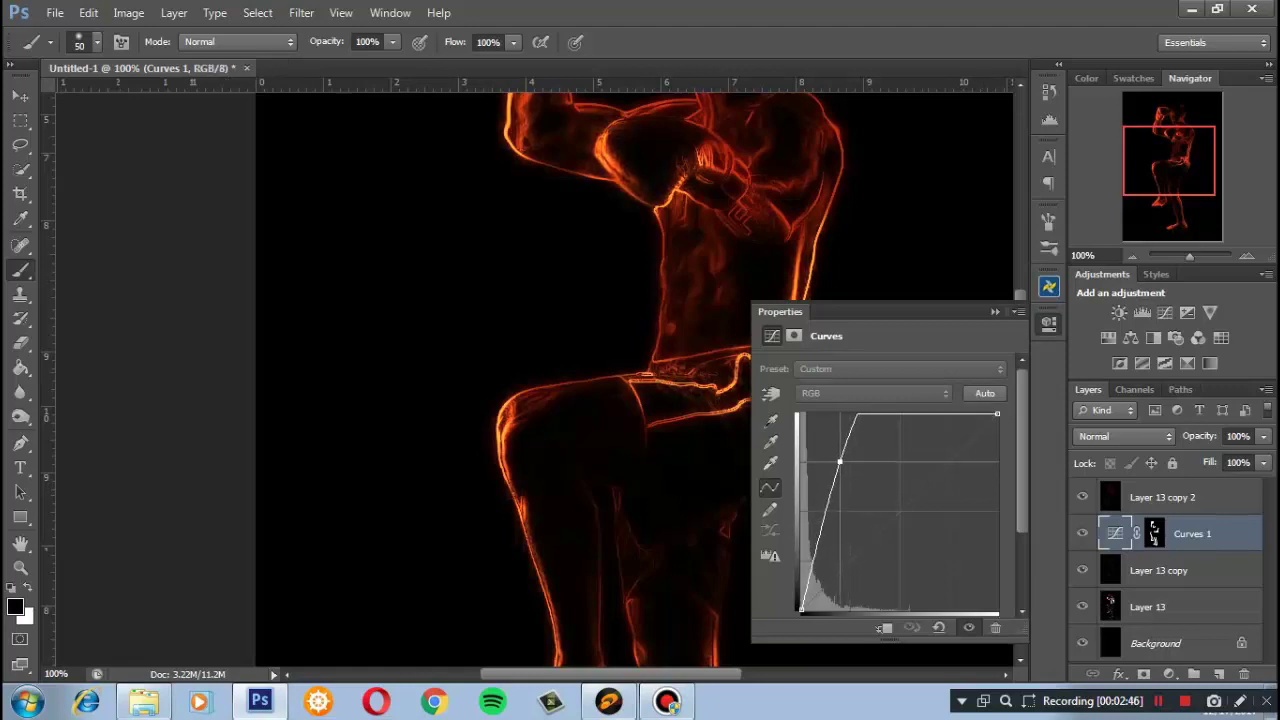
drag(600, 400, 536, 490)
click(1160, 497)
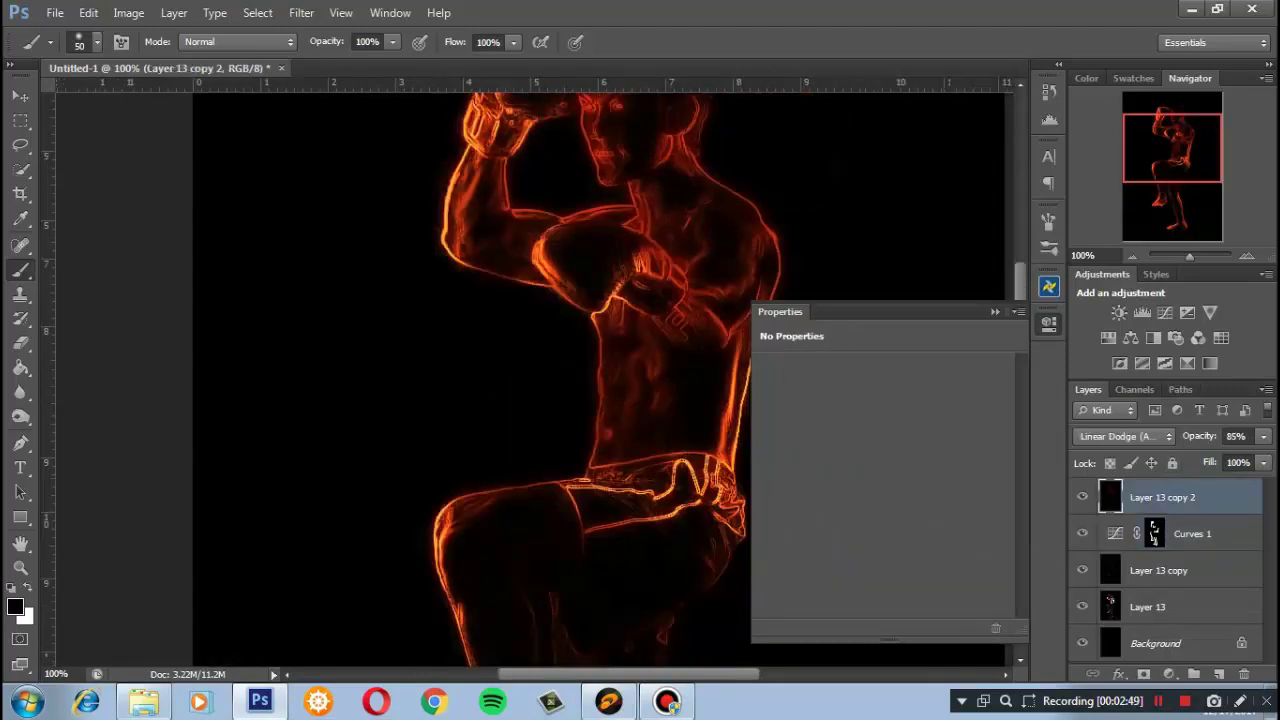
click(1048, 322)
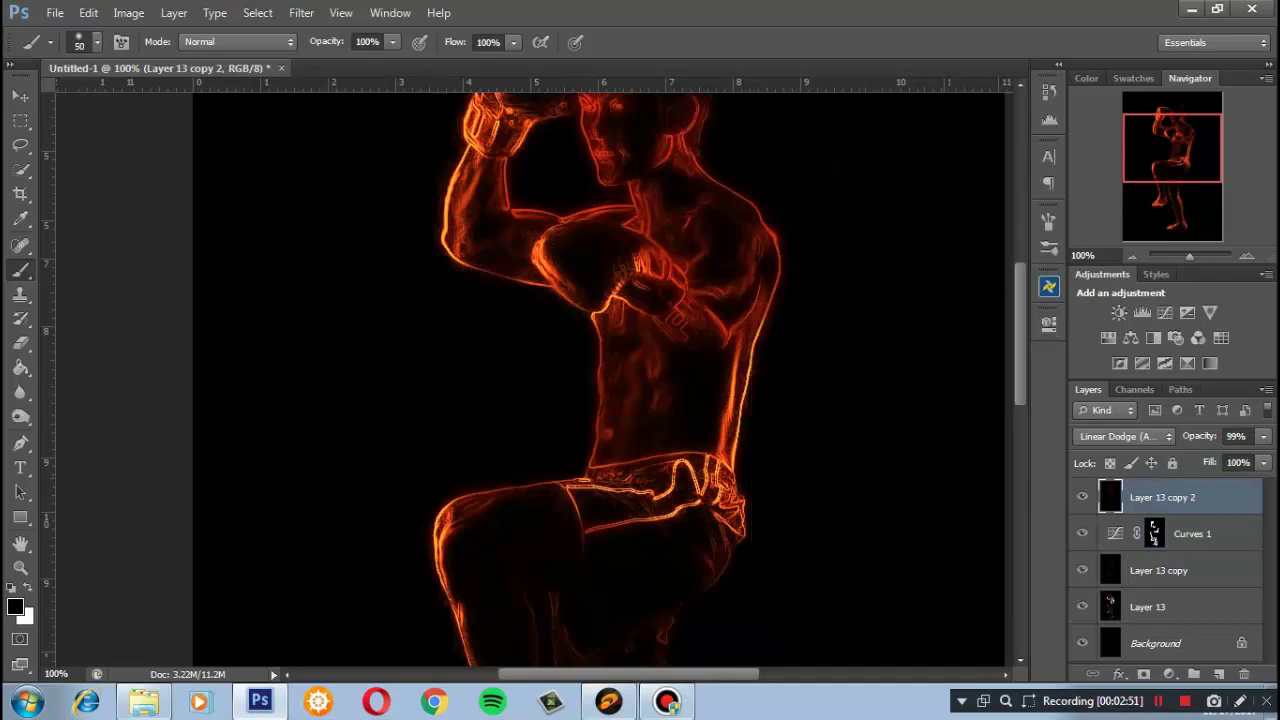
Paint white on the Curves 1 mask over the abdomen, chest and right flank
click(1154, 533)
drag(612, 328, 612, 420)
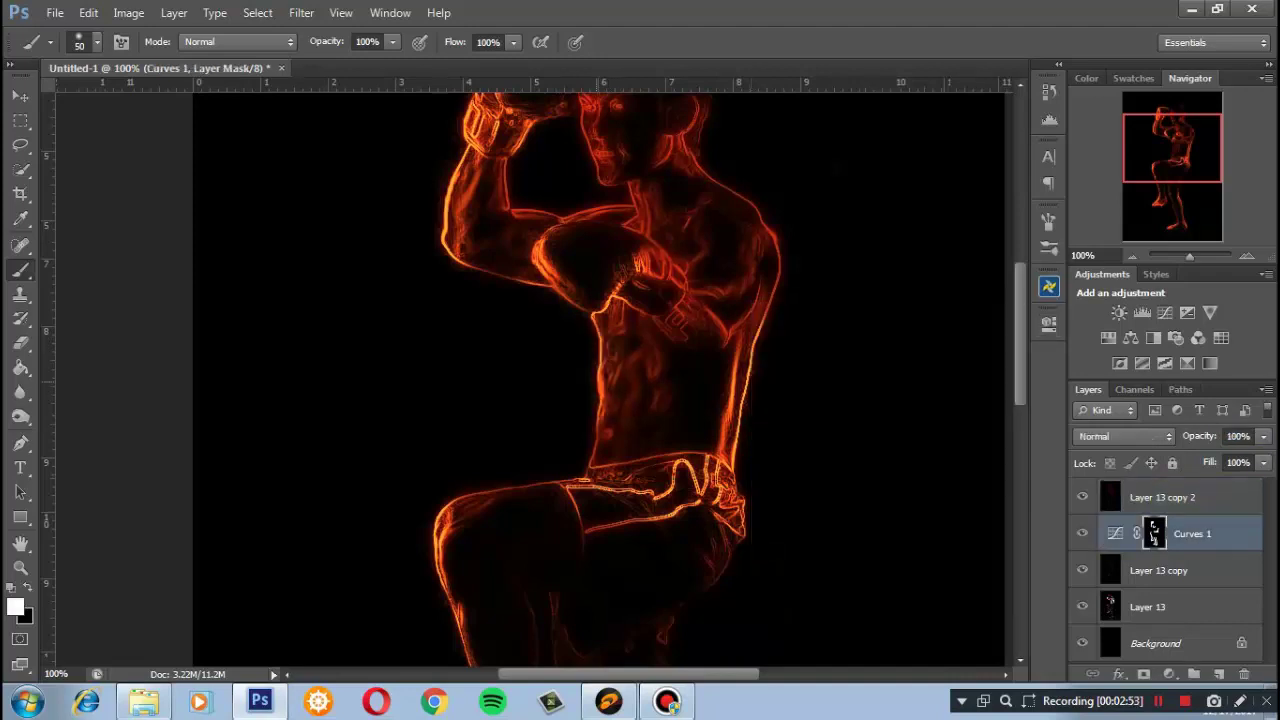
scroll(600, 380, up, 1)
drag(680, 260, 735, 390)
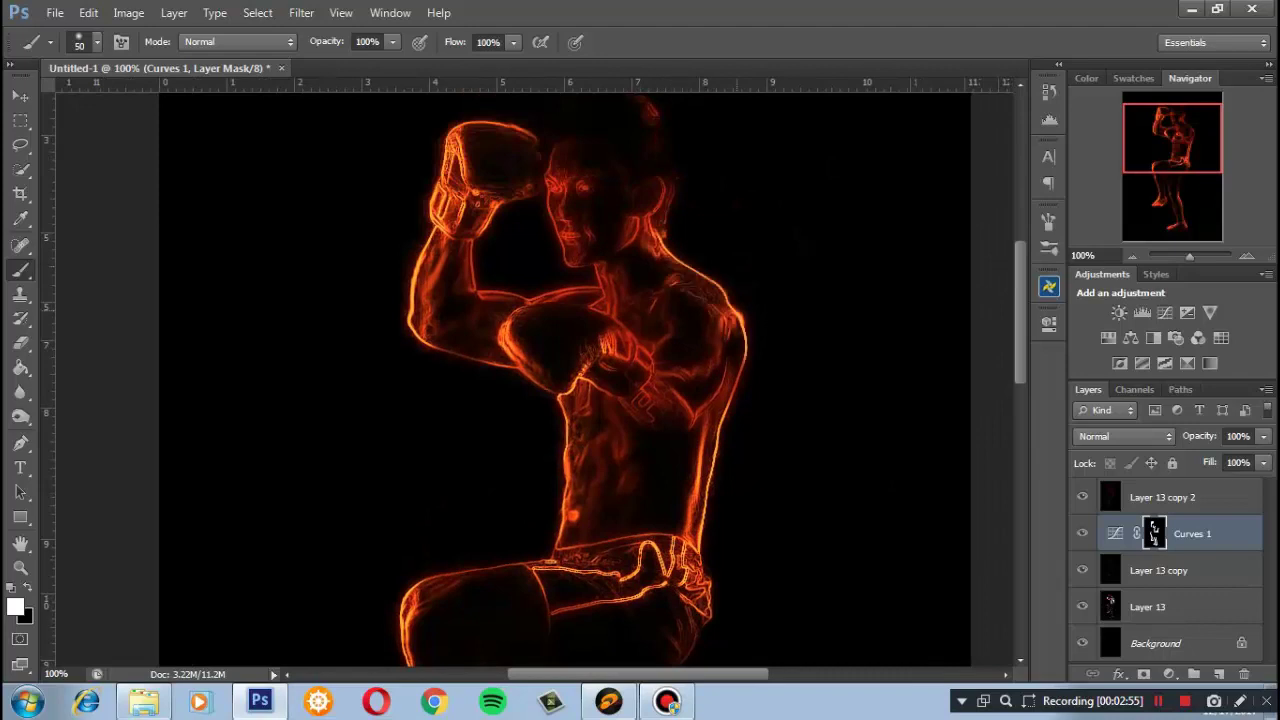
drag(600, 400, 870, 270)
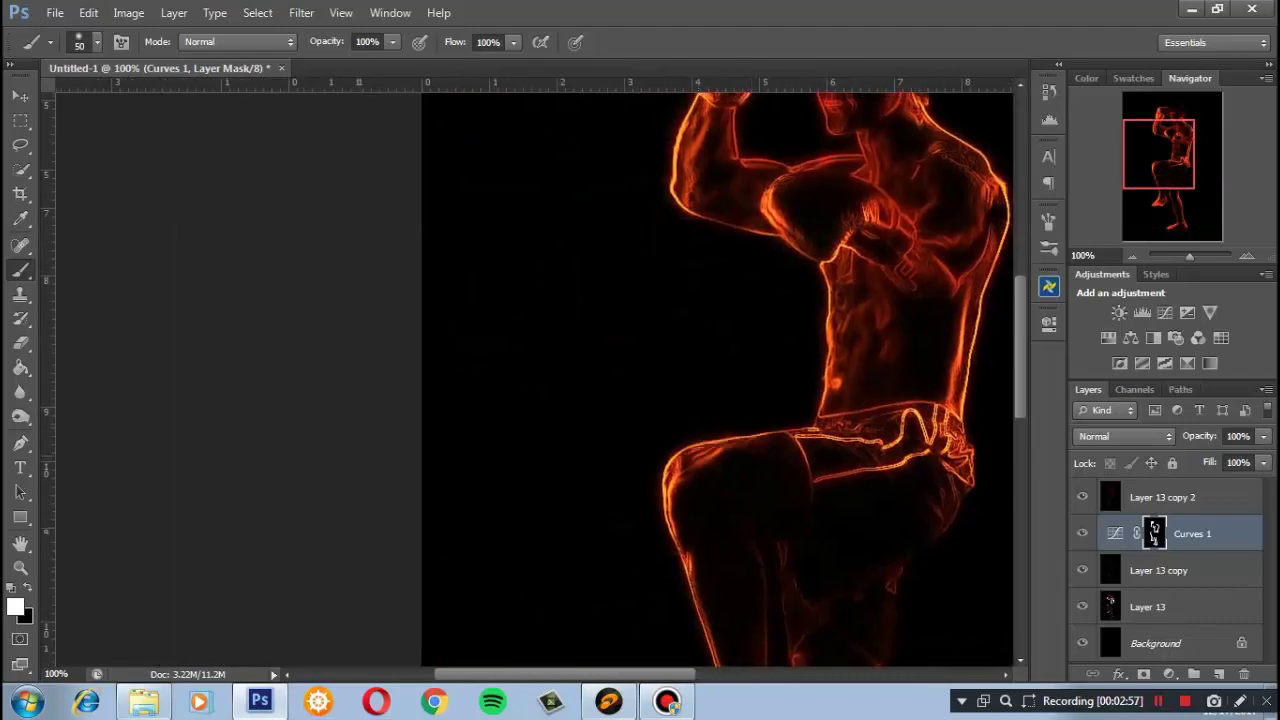
Brighten the glow along the legs, undo the stray glove stroke, and reselect Layer 13 copy
drag(736, 447, 666, 297)
mouse_move(694, 418)
mouse_down()
mouse_move(730, 555)
mouse_move(625, 422)
mouse_up()
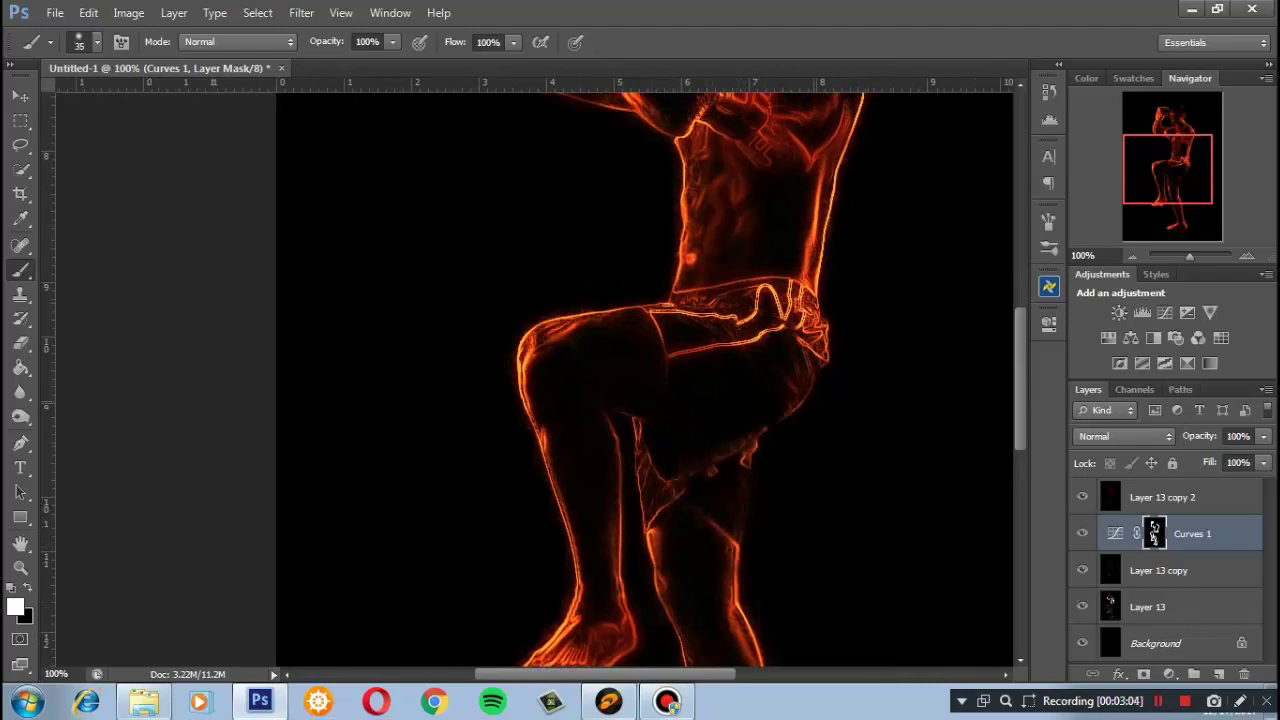
mouse_move(720, 130)
mouse_down()
mouse_move(710, 230)
mouse_move(640, 410)
mouse_move(690, 370)
mouse_up()
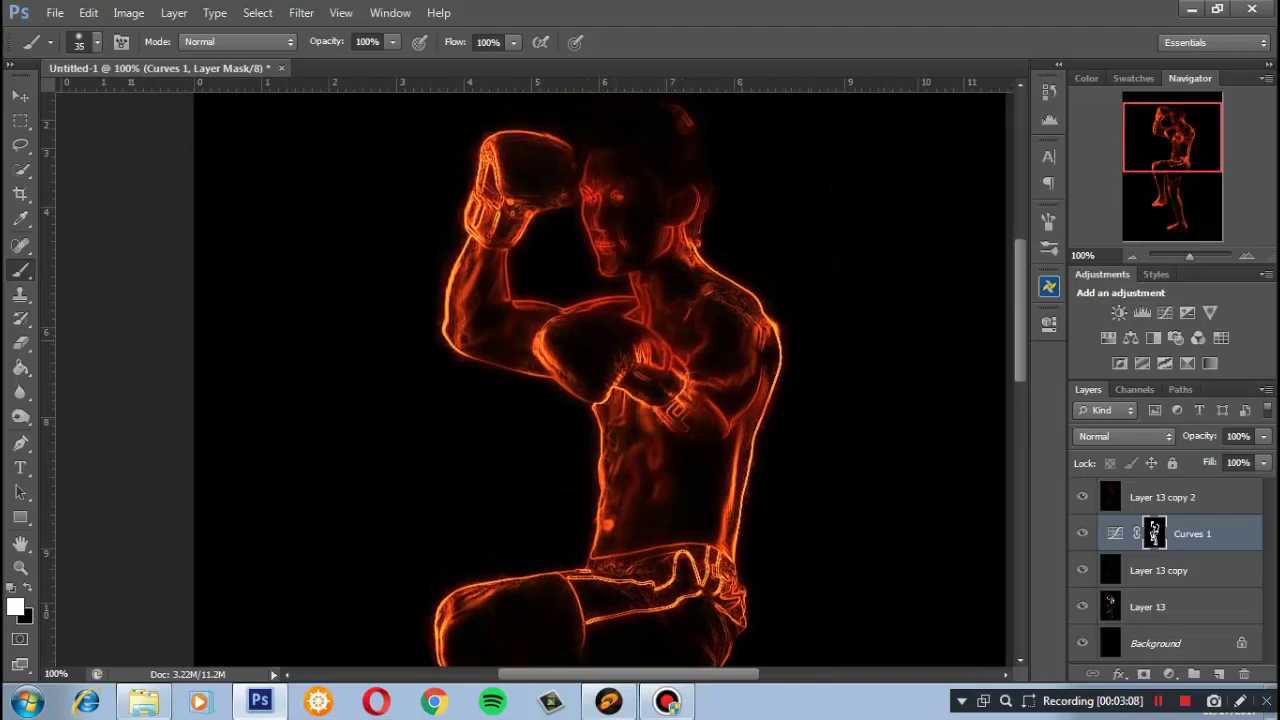
key(ctrl+z)
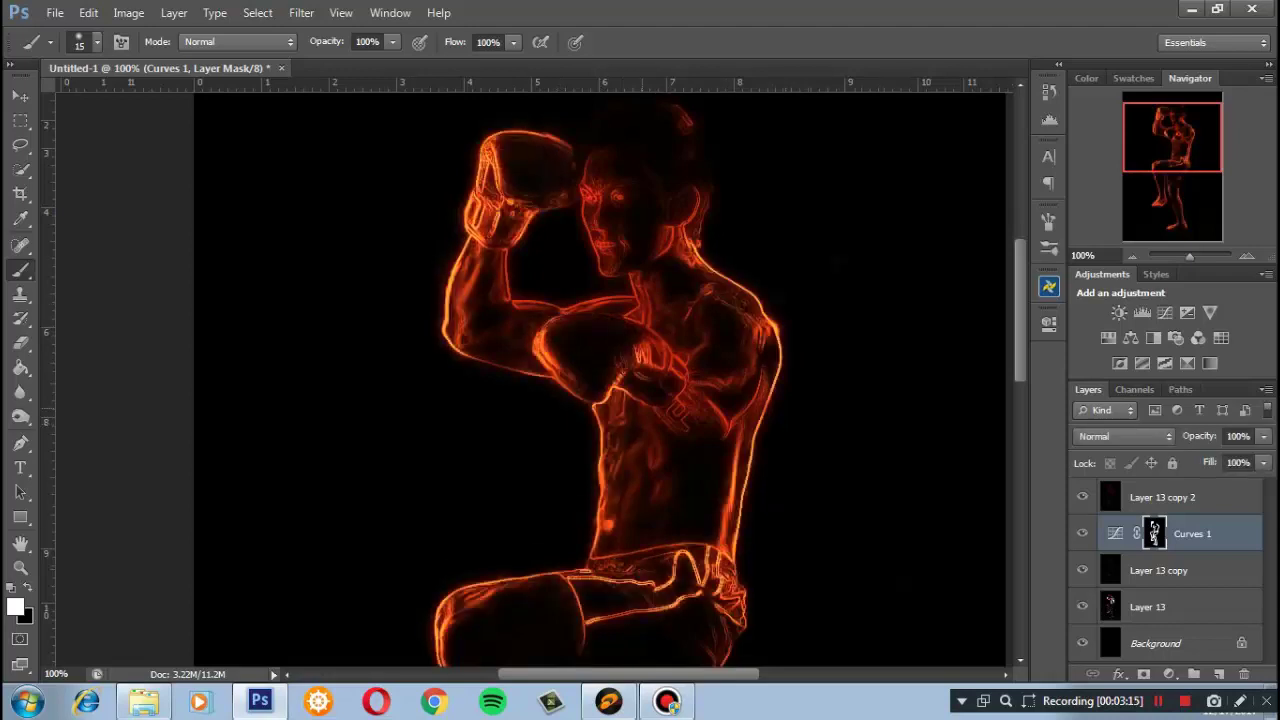
scroll(600, 380, down, 3)
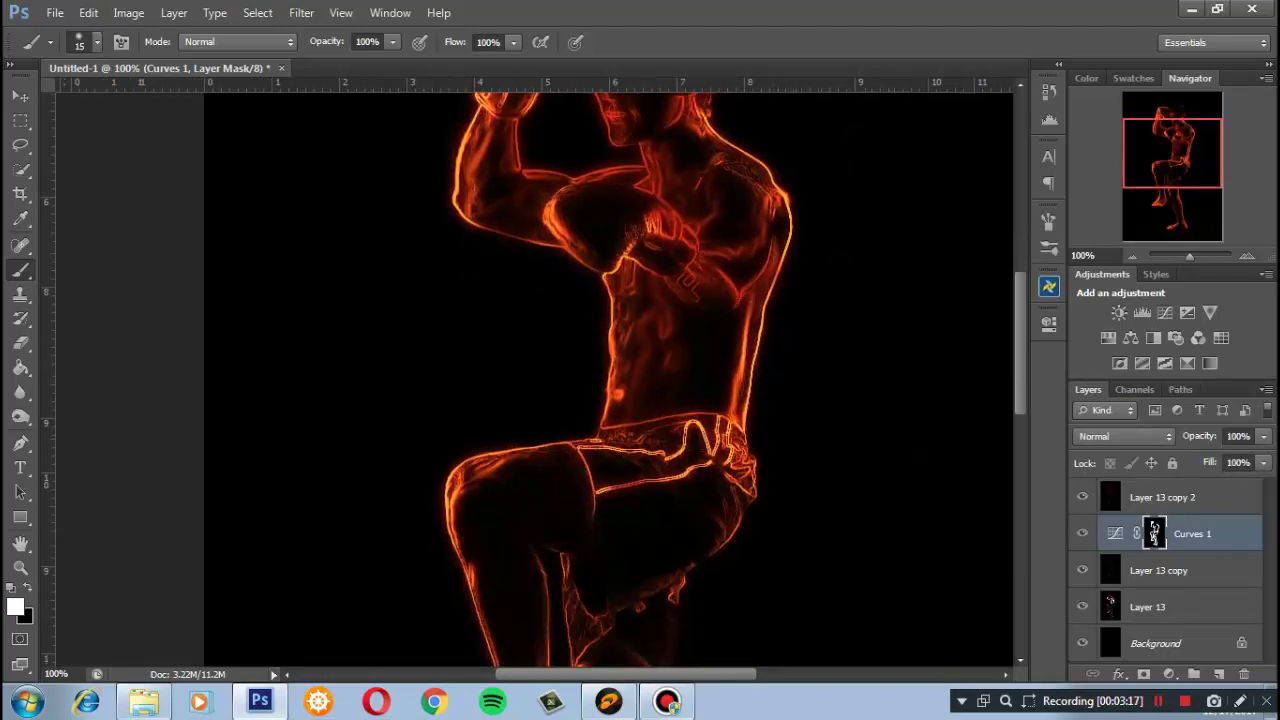
click(1158, 570)
key(r)
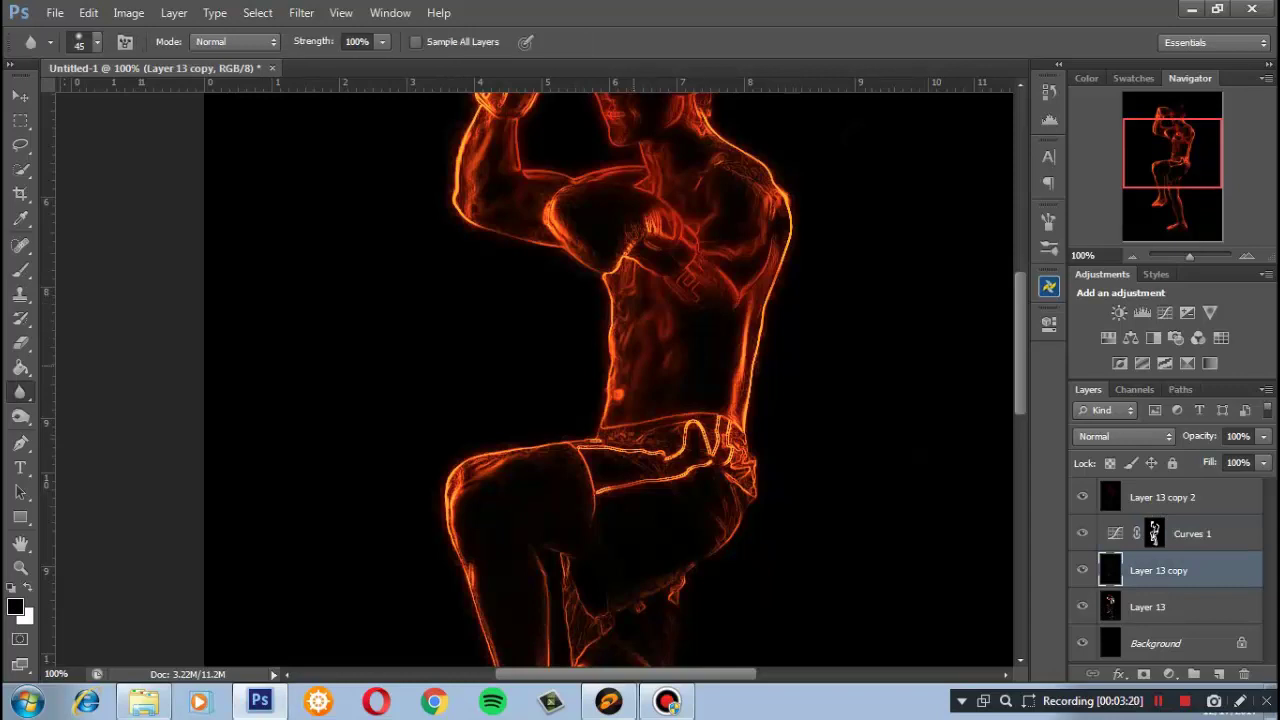
scroll(610, 380, up, 2)
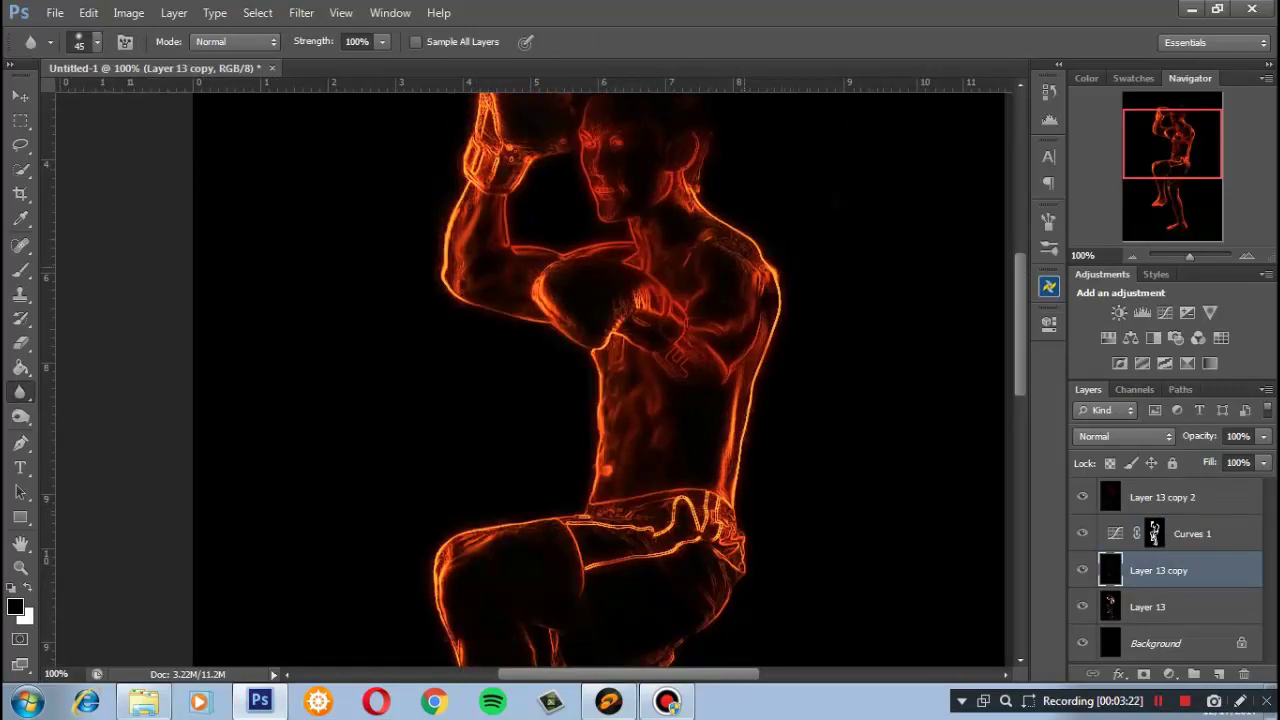
mouse_move(600, 380)
mouse_down()
mouse_move(626, 470)
mouse_move(716, 360)
mouse_move(754, 245)
mouse_up()
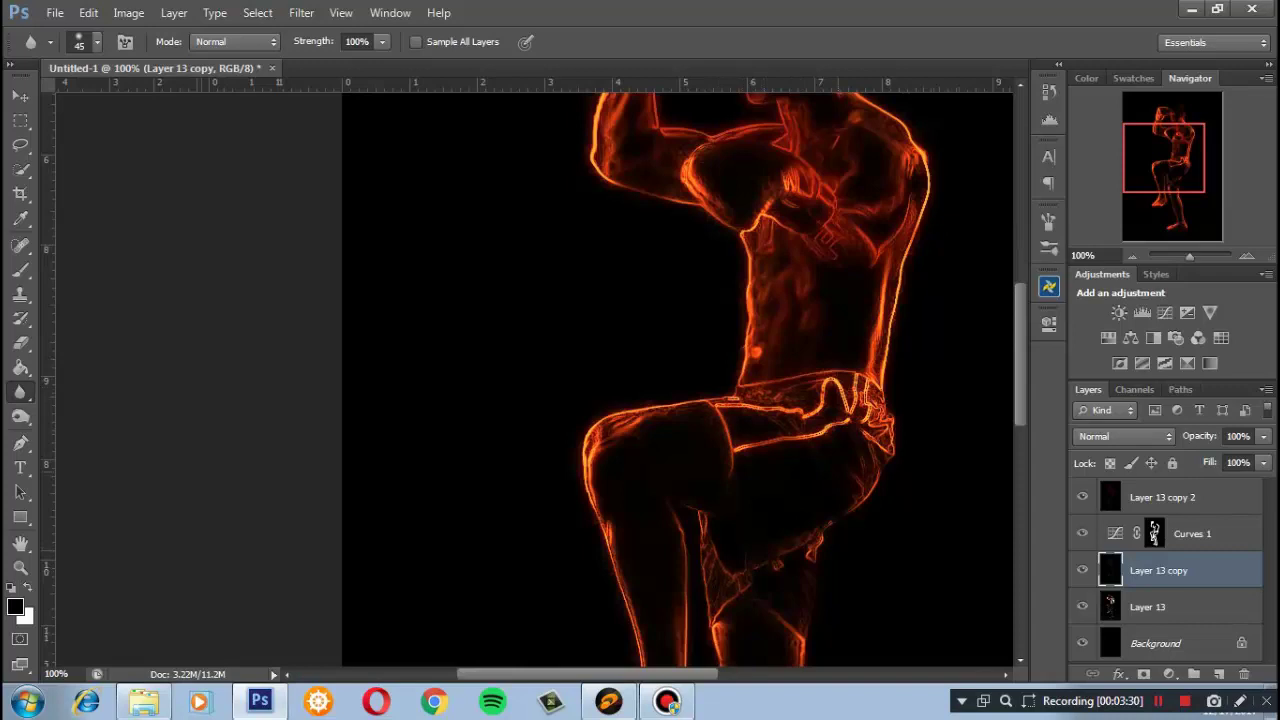
drag(754, 245, 729, 135)
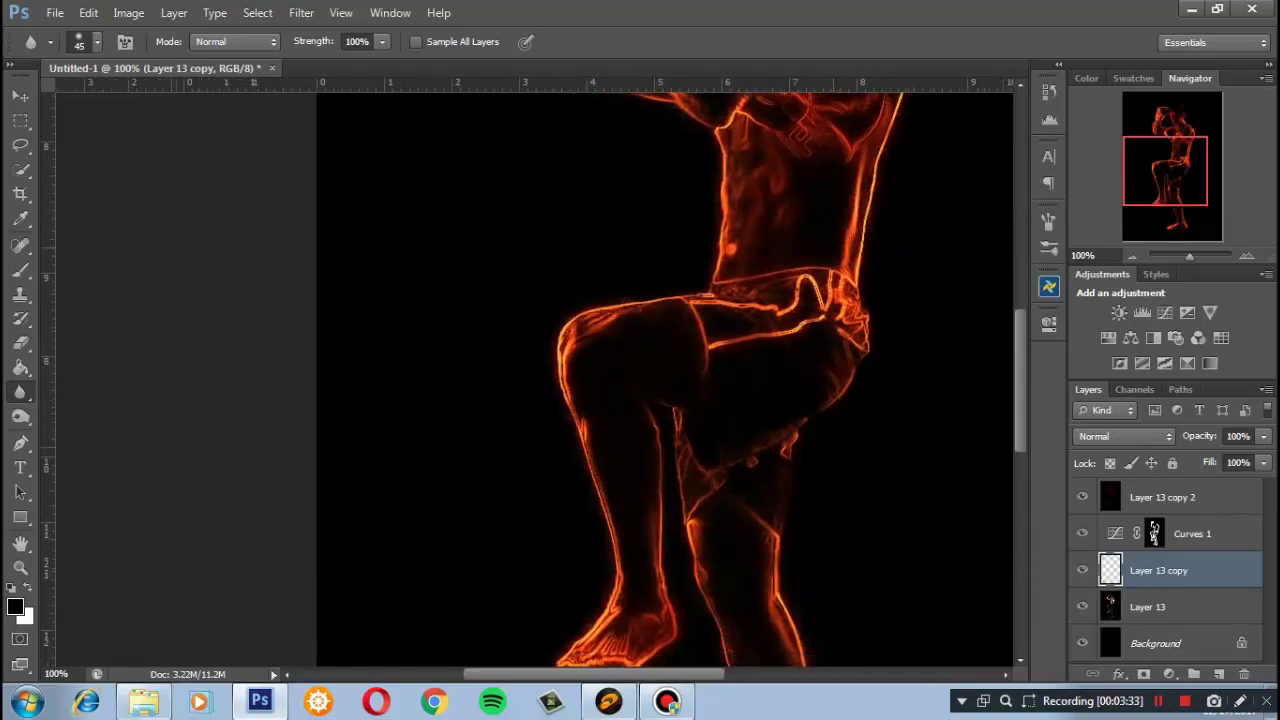
mouse_move(729, 135)
mouse_down()
mouse_move(574, 325)
mouse_move(553, 465)
mouse_move(598, 345)
mouse_up()
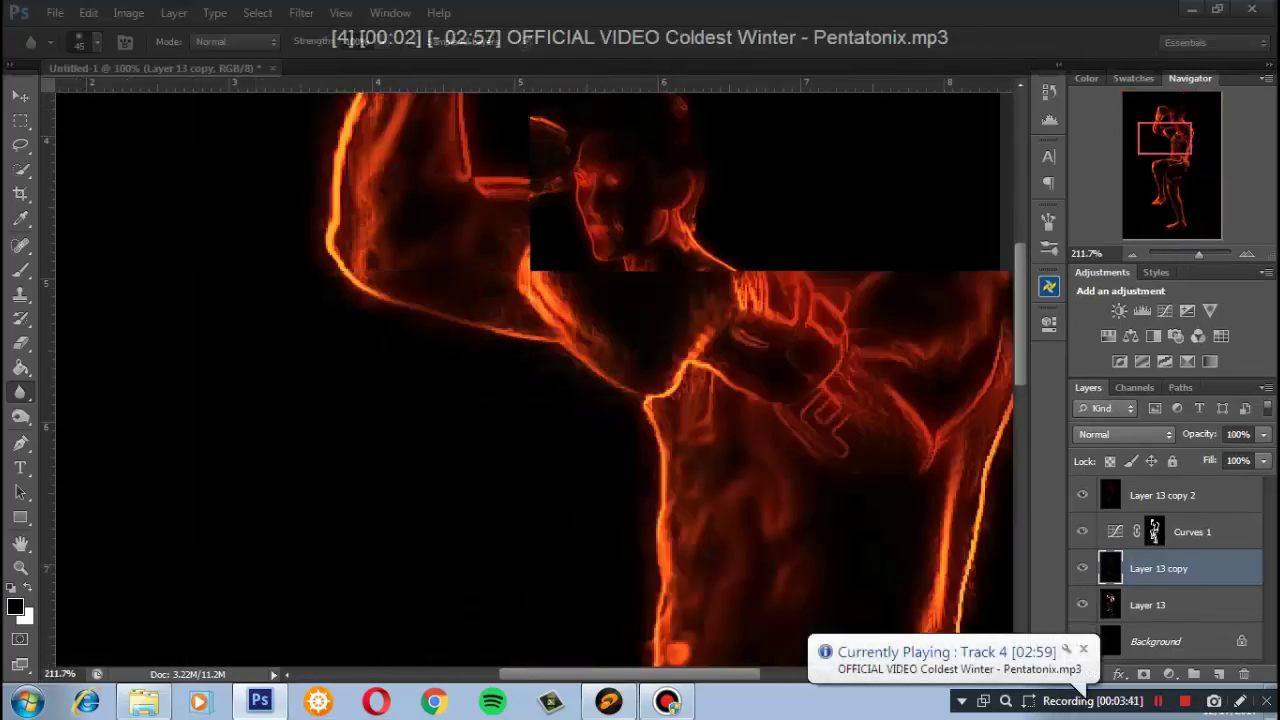
scroll(600, 380, down, 5)
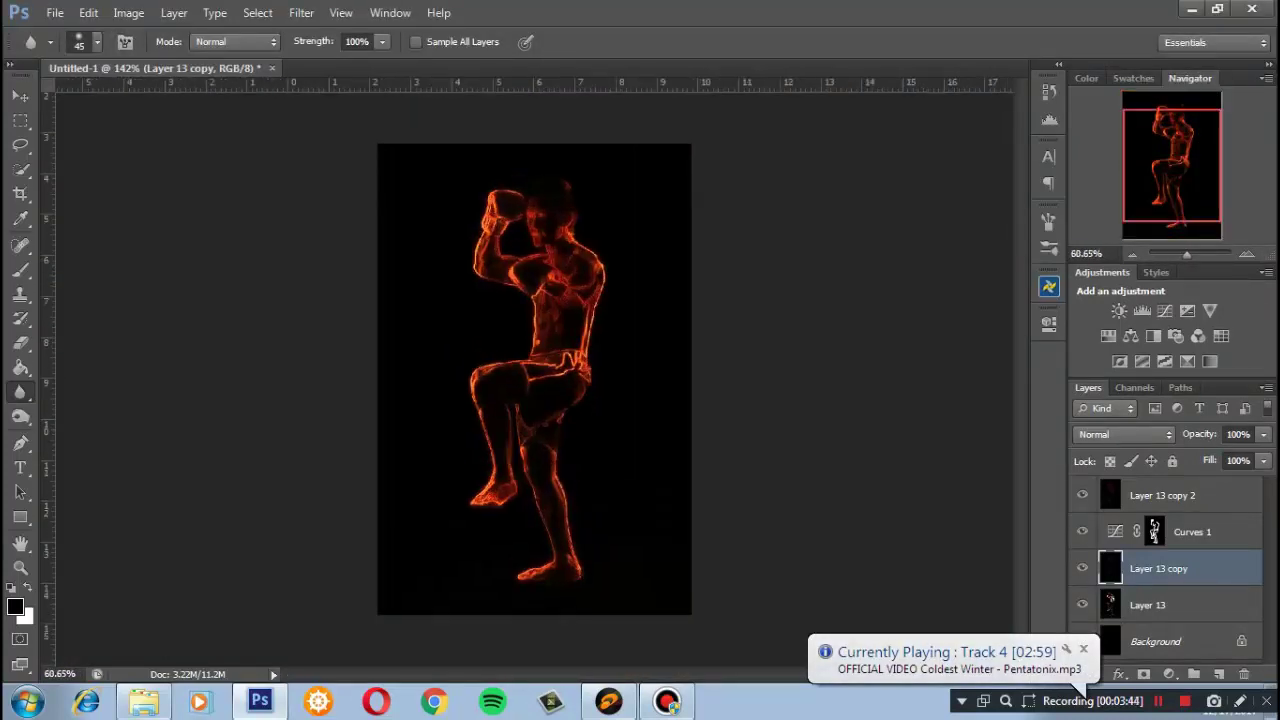
Duplicate the Layer 13 photo and add a new layer filled with solid black
scroll(534, 411, up, 3)
key(alt+bracketleft)
key(ctrl+j)
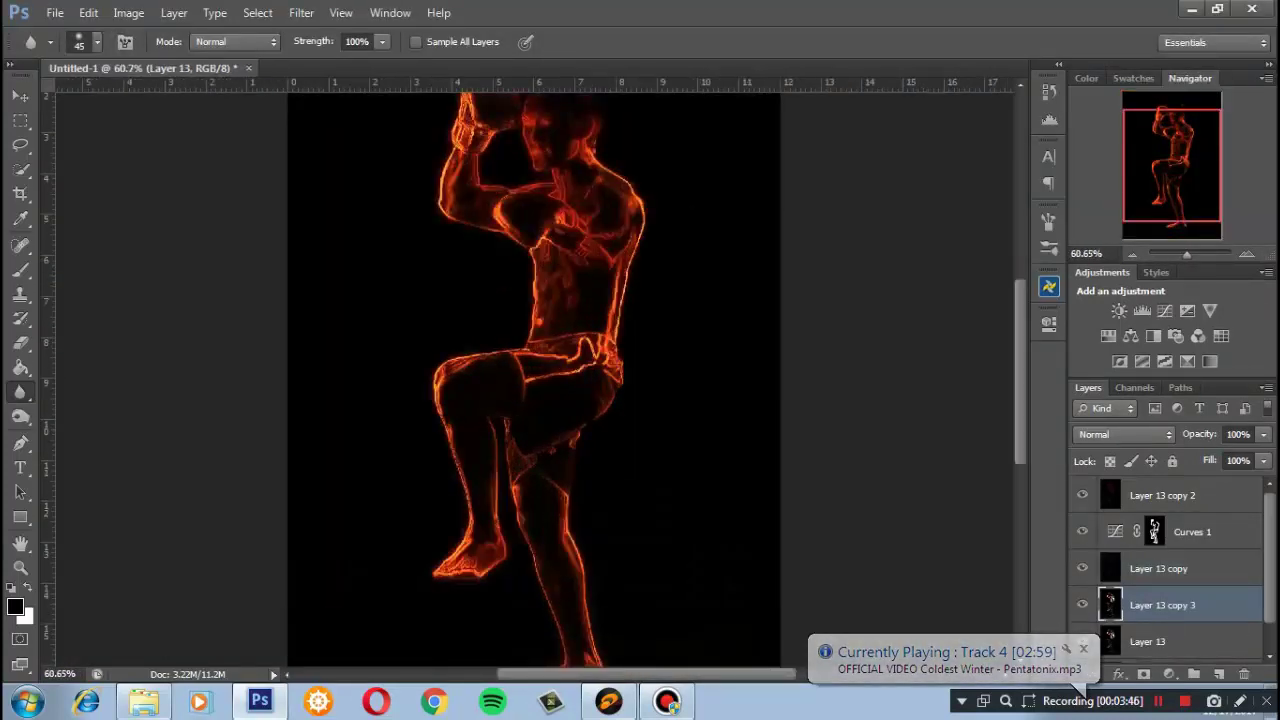
key(alt+bracketleft)
key(ctrl+shift+alt+n)
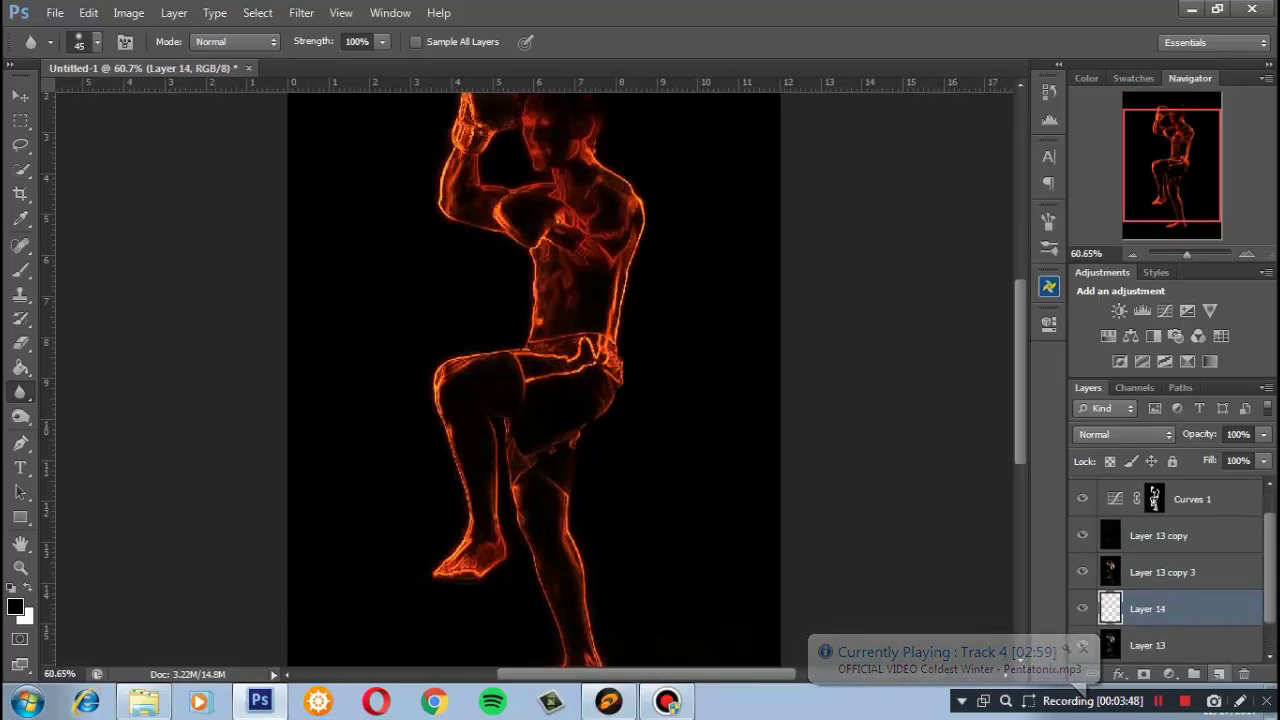
key(g)
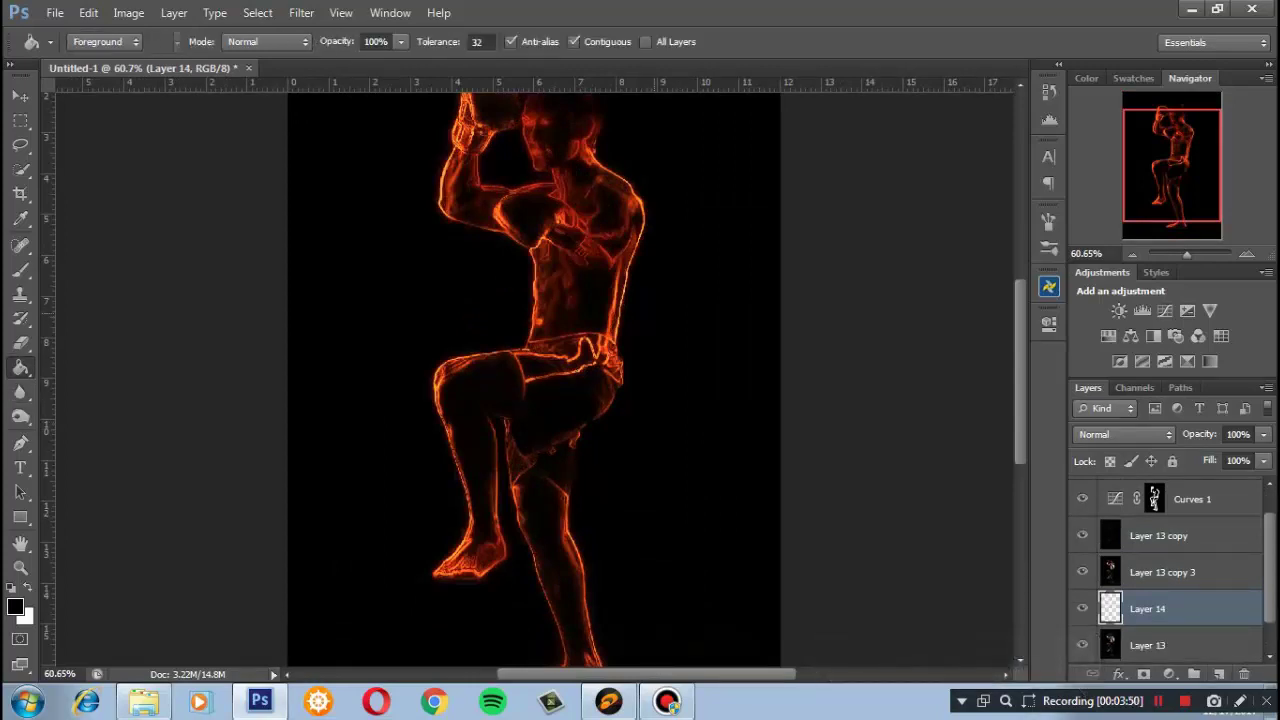
key(alt+BackSpace)
Set Layer 13 copy's blend mode to Screen, trying Lighten first
click(1160, 572)
click(1160, 535)
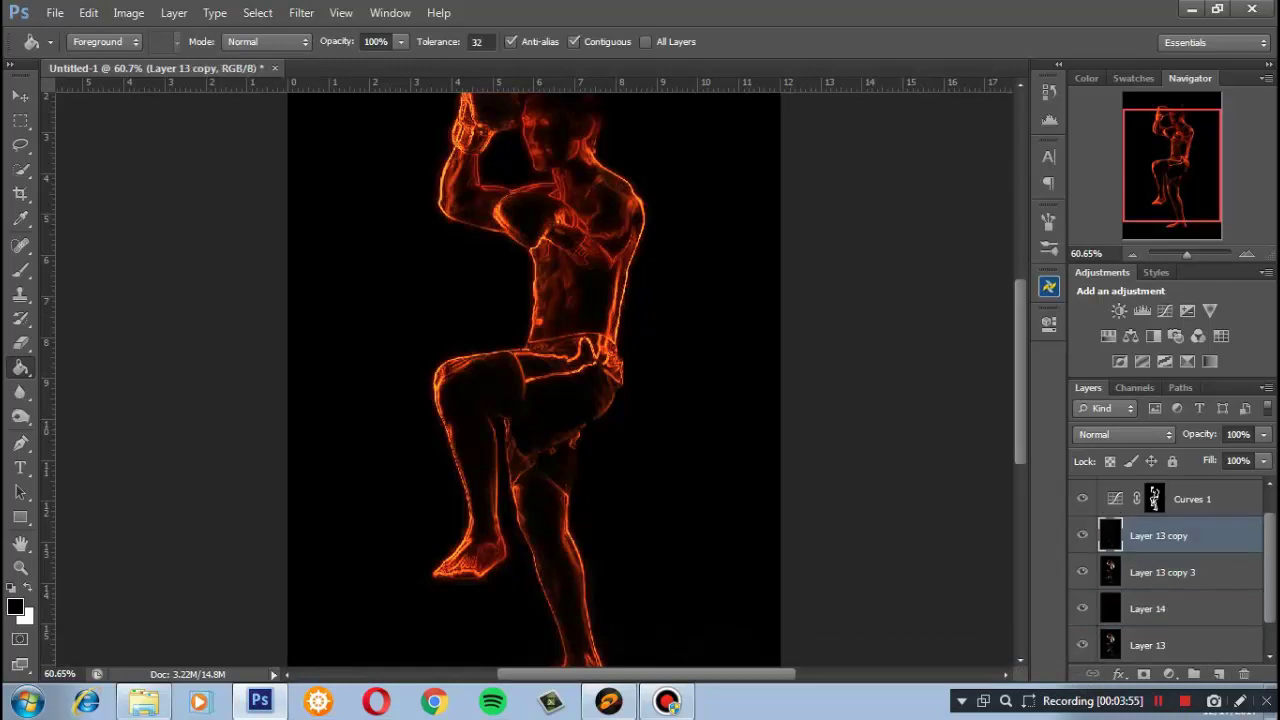
click(1125, 434)
click(1090, 143)
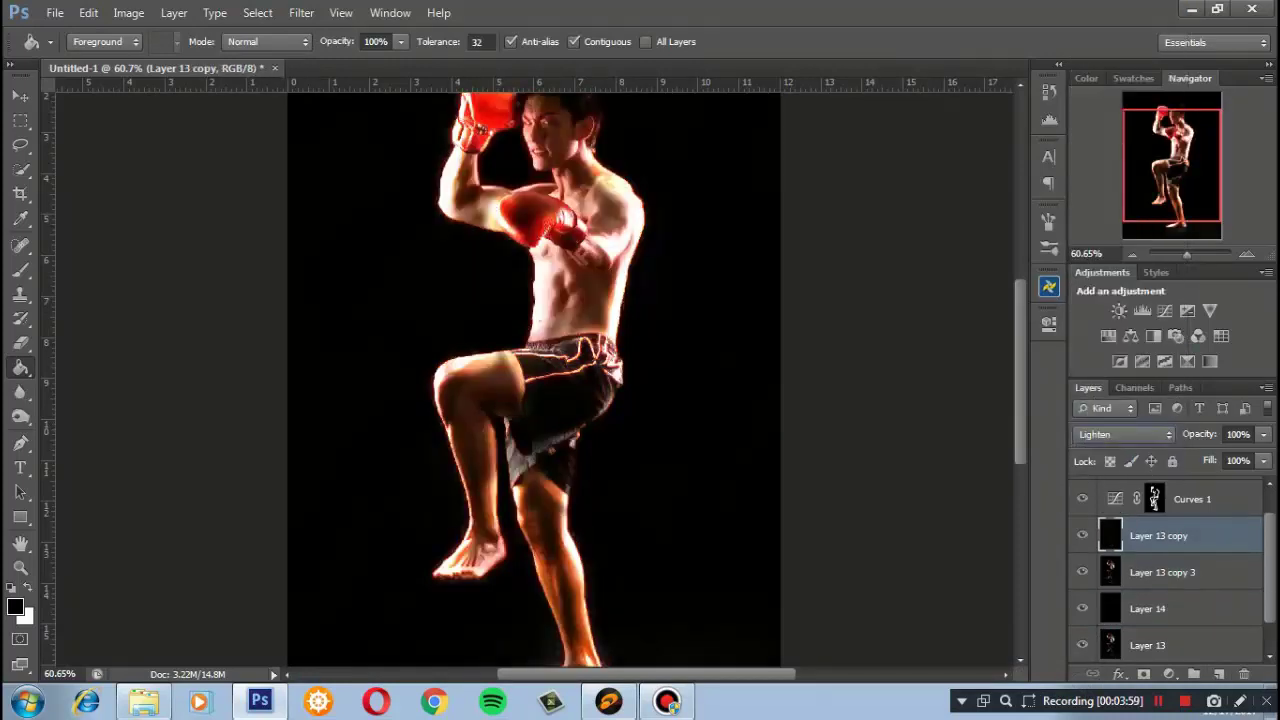
click(1125, 434)
click(1100, 157)
click(1160, 572)
Colorize Layer 13 copy 3 with Hue 13, Saturation 100 and Lightness -88
key(i)
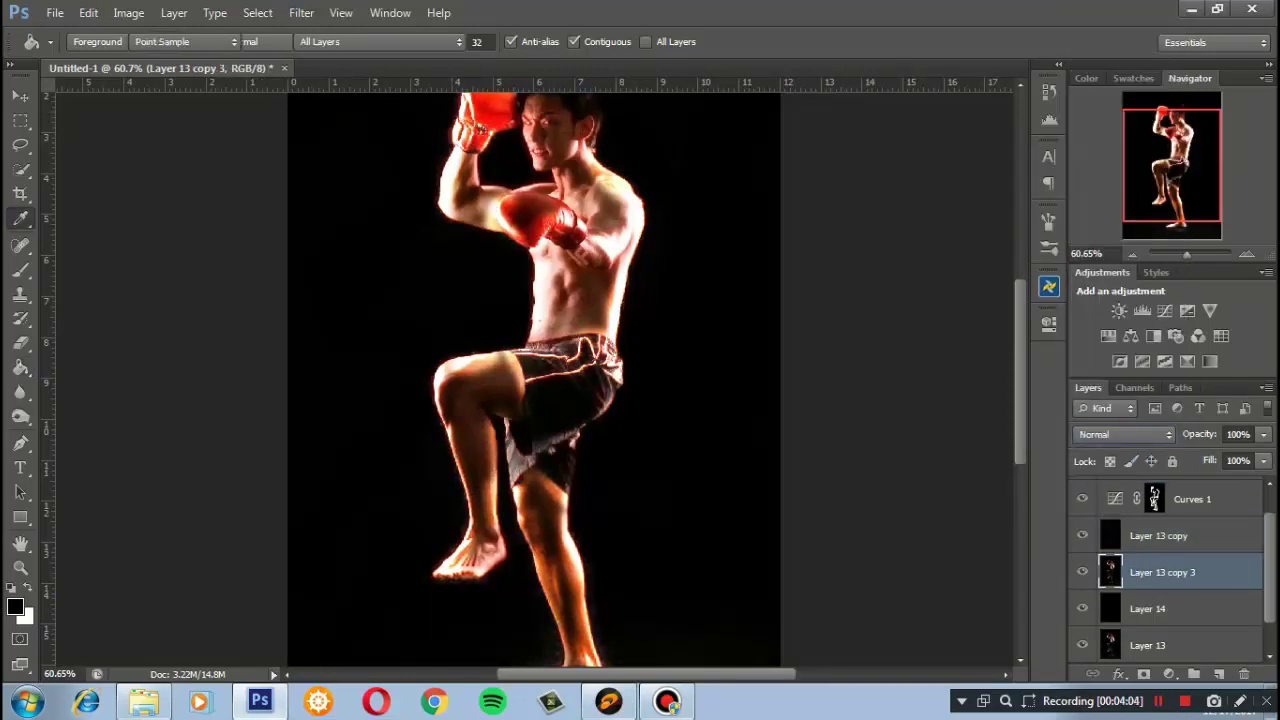
key(ctrl+u)
key(Tab)
key(Tab)
text(-71)
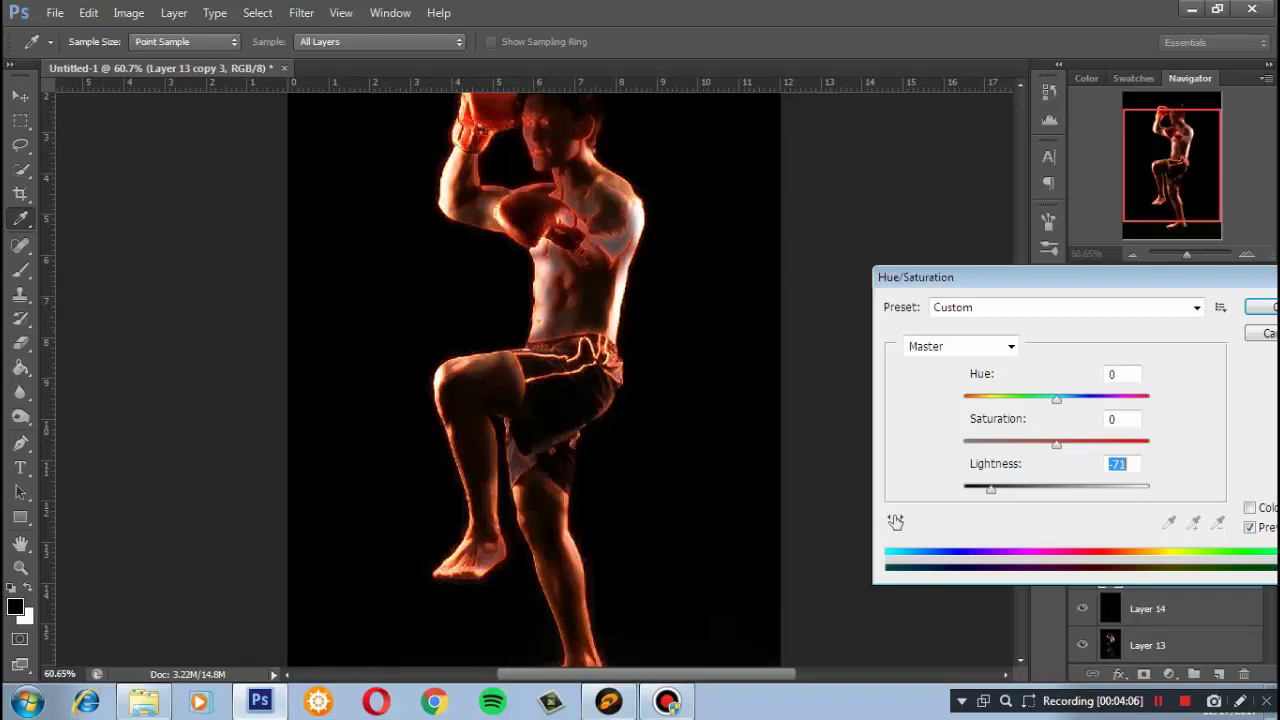
key(alt+o)
text(-58)
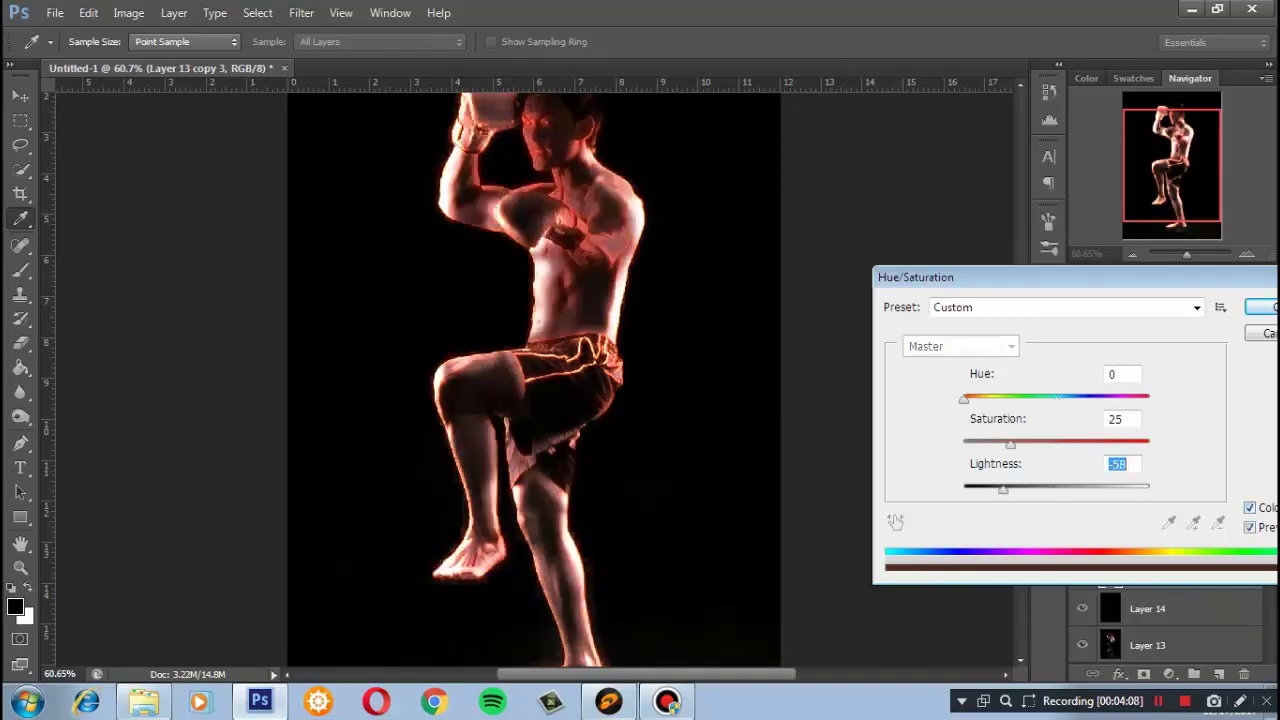
key(shift+Tab)
text(100)
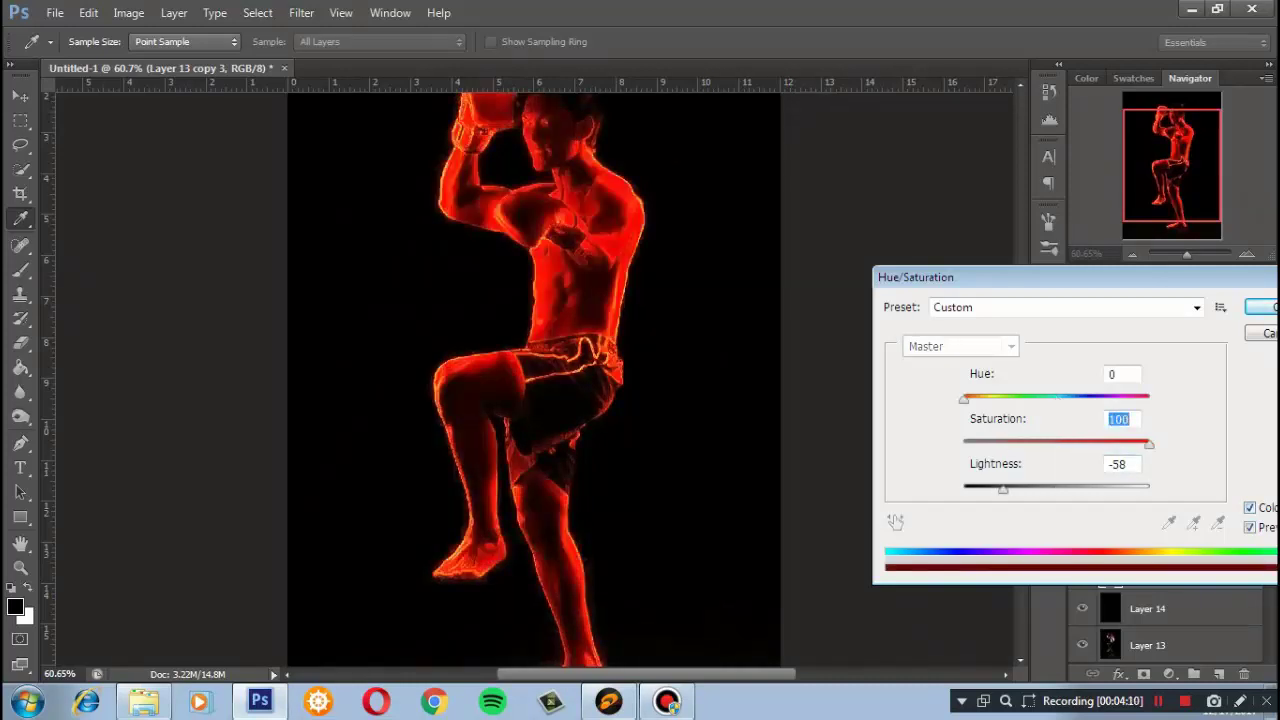
key(Tab)
text(-72)
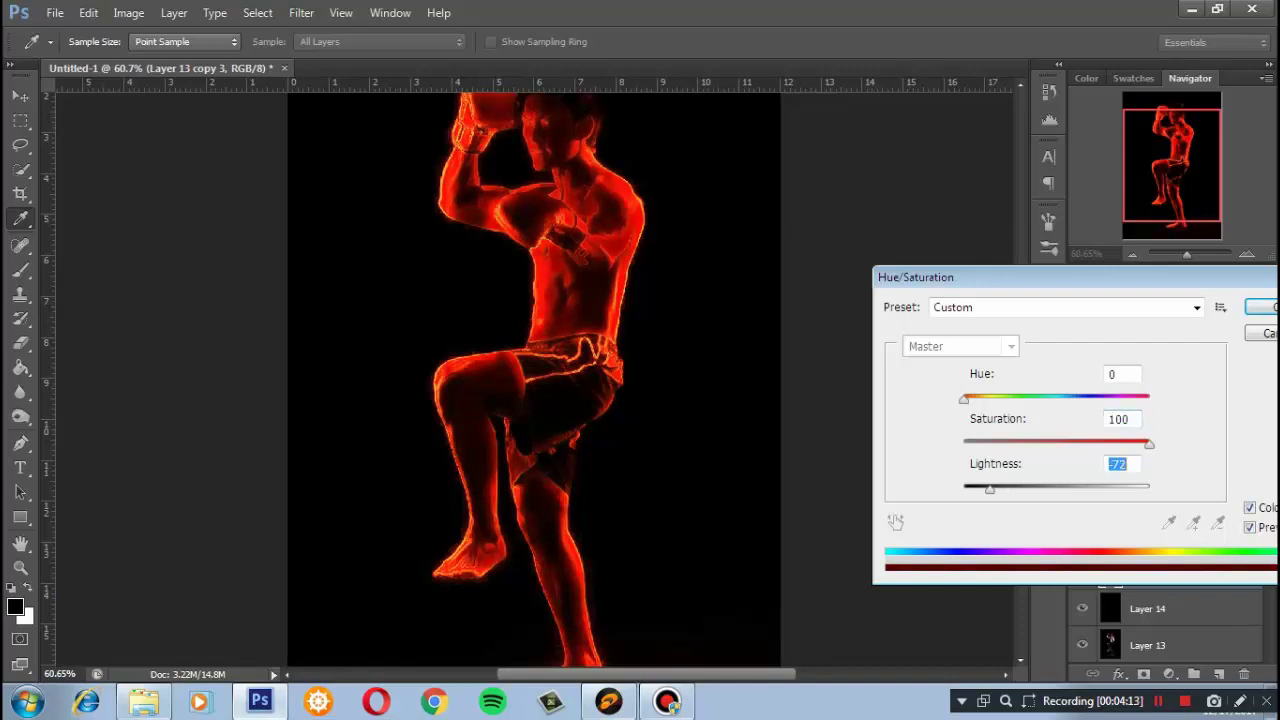
key(shift+Tab)
key(shift+Tab)
text(53)
text(20)
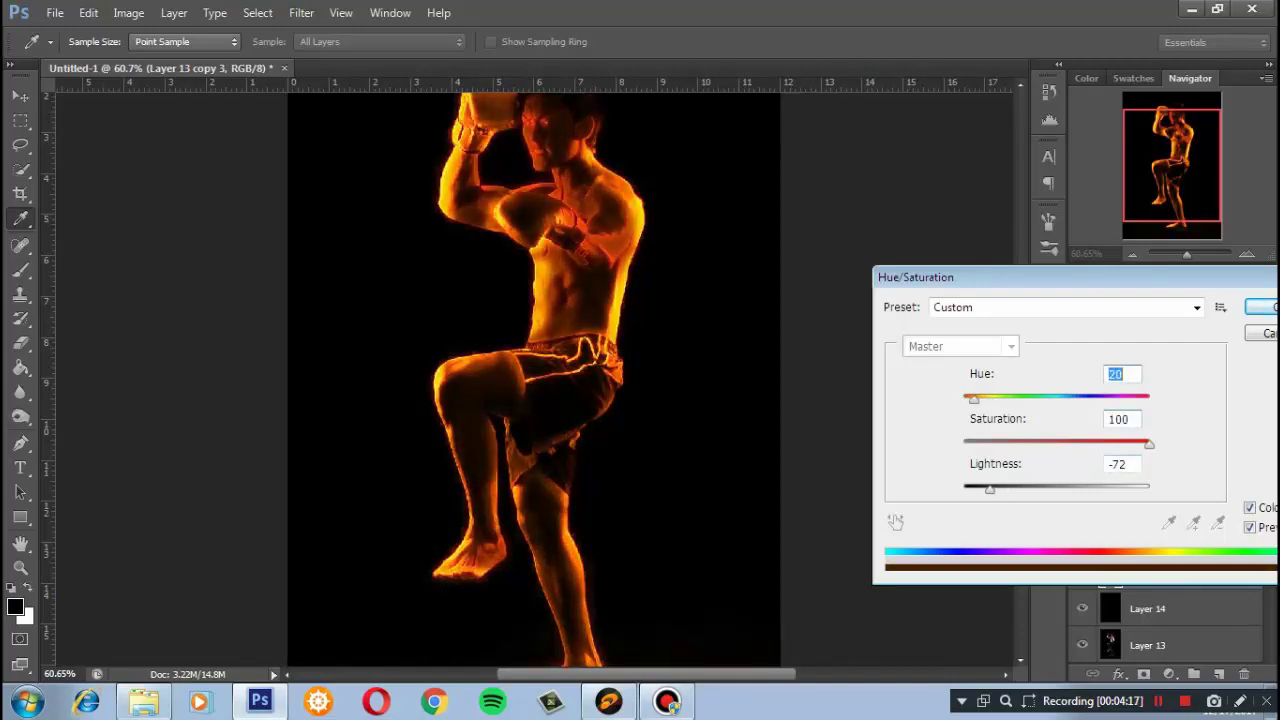
key(Tab)
key(Tab)
text(-91)
key(Up)
key(Up)
key(Up)
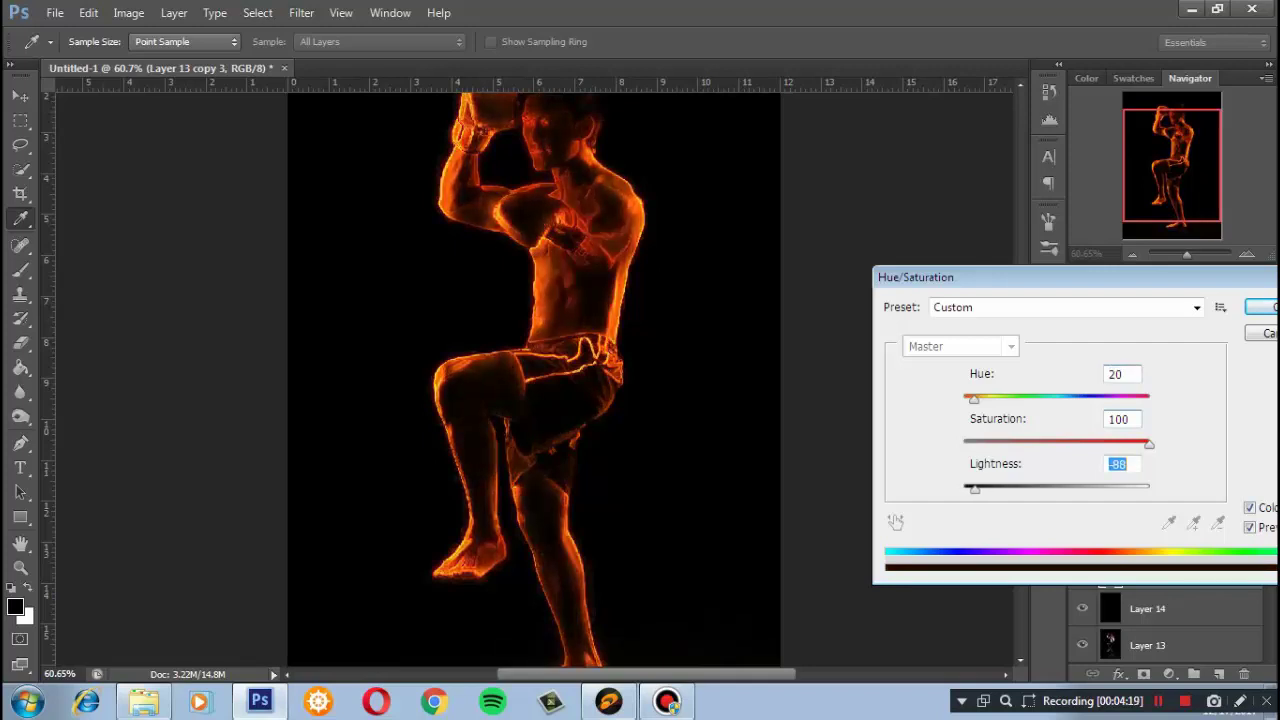
key(shift+Tab)
key(shift+Tab)
key(Down)
key(Down)
key(Down)
key(Down)
key(Down)
key(Down)
key(Down)
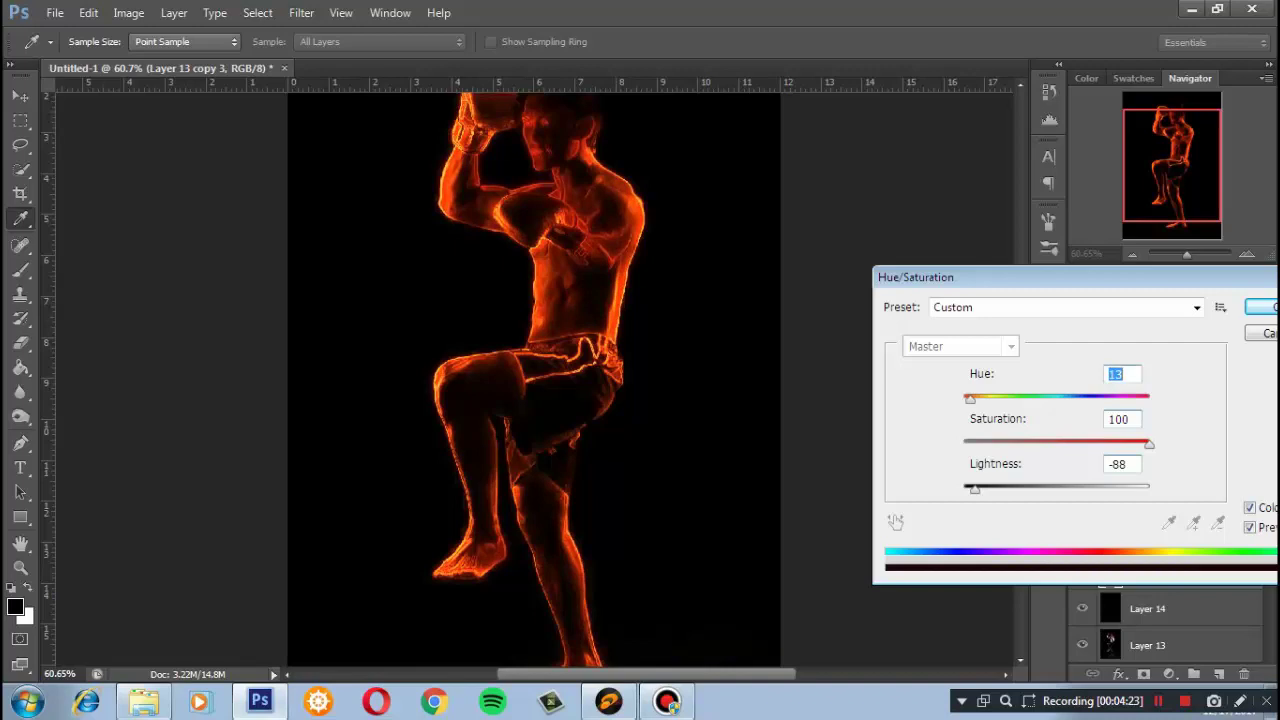
key(Return)
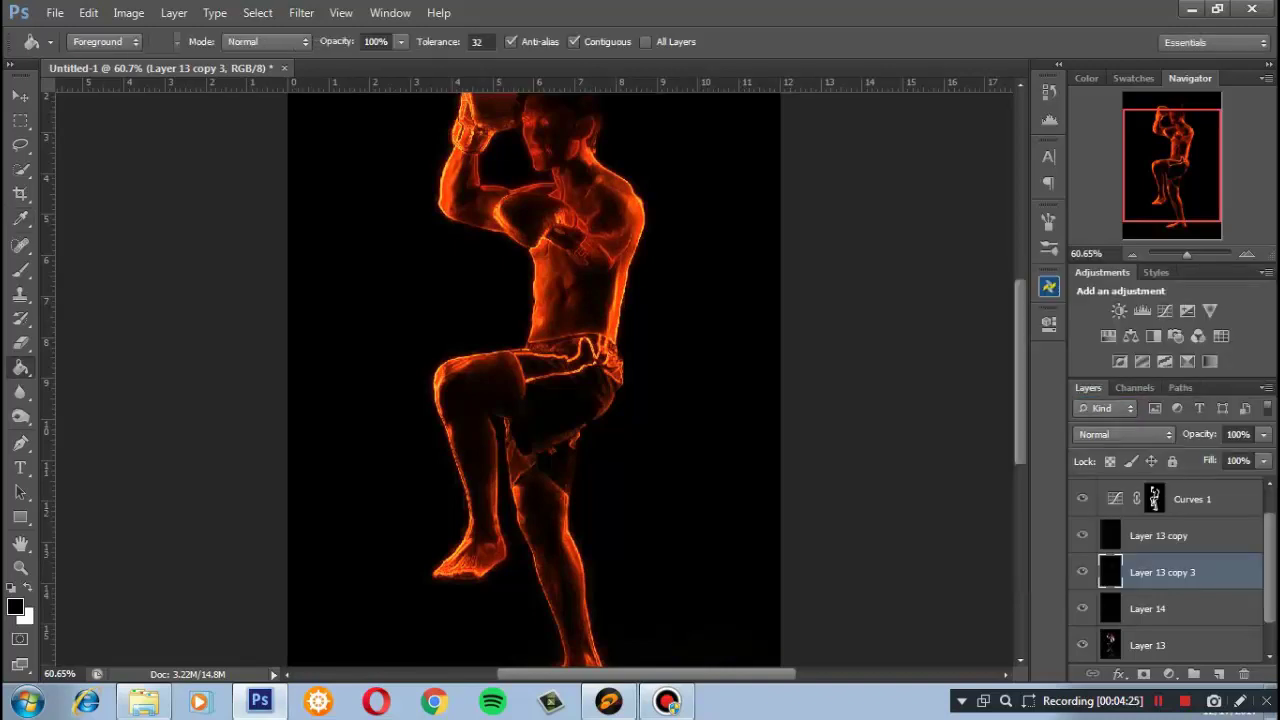
Apply an 8.4-pixel Gaussian Blur to the tinted photo copy
click(301, 12)
mouse_move(310, 202)
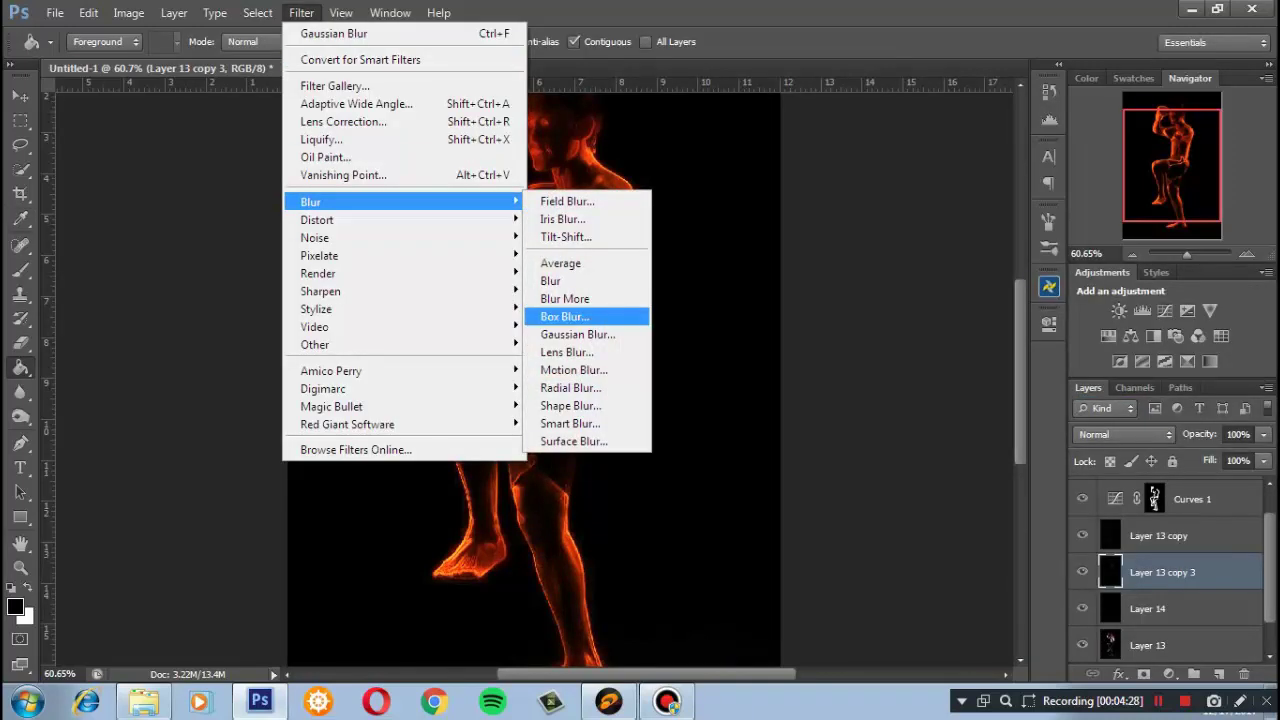
click(577, 334)
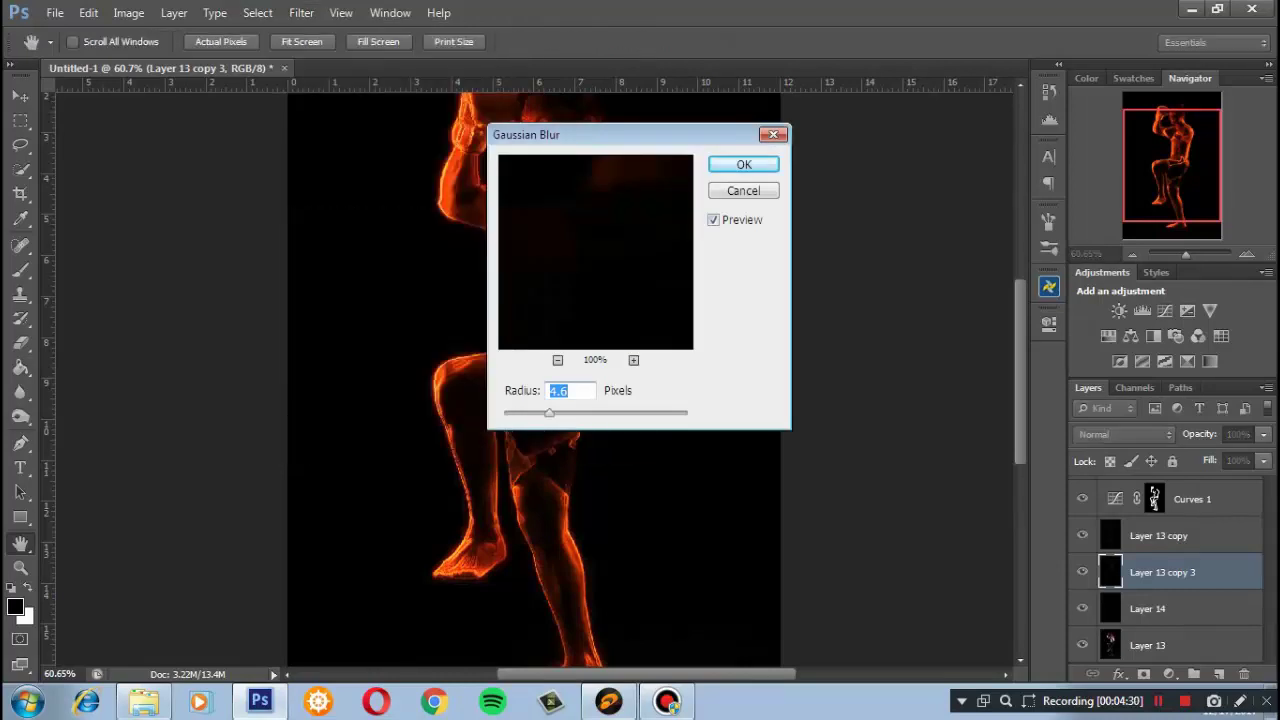
drag(548, 412, 570, 412)
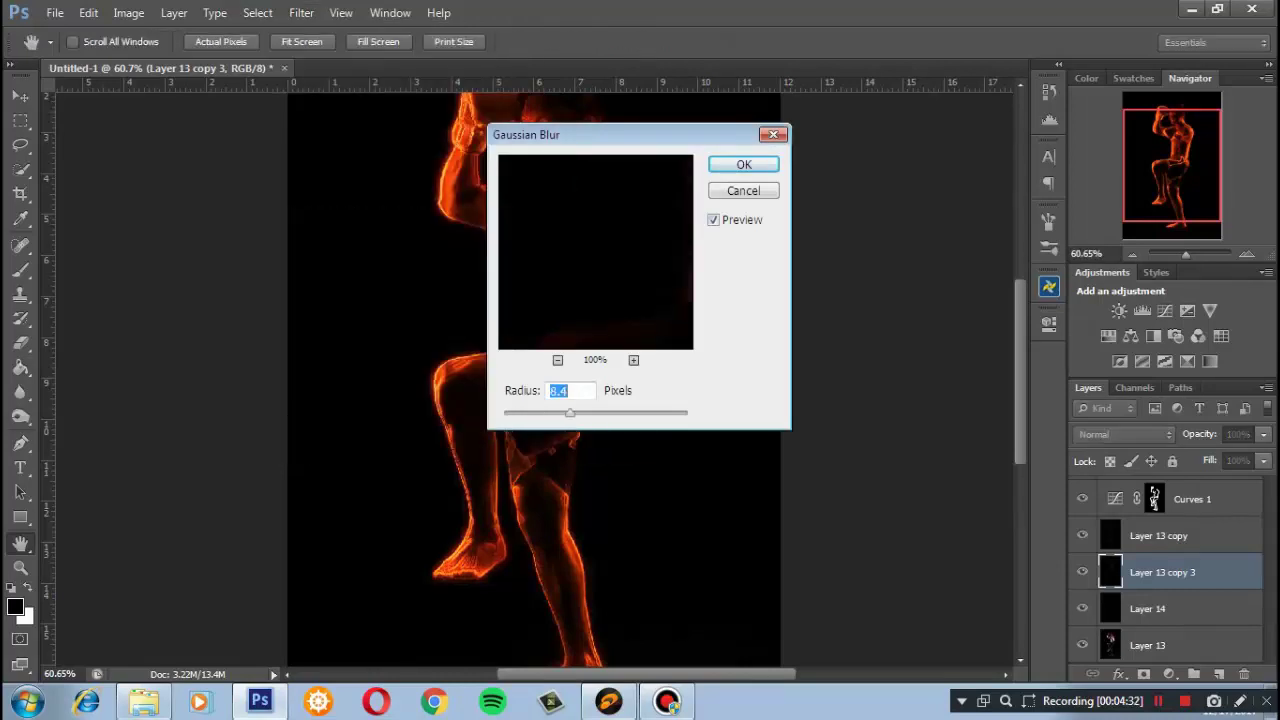
key(Return)
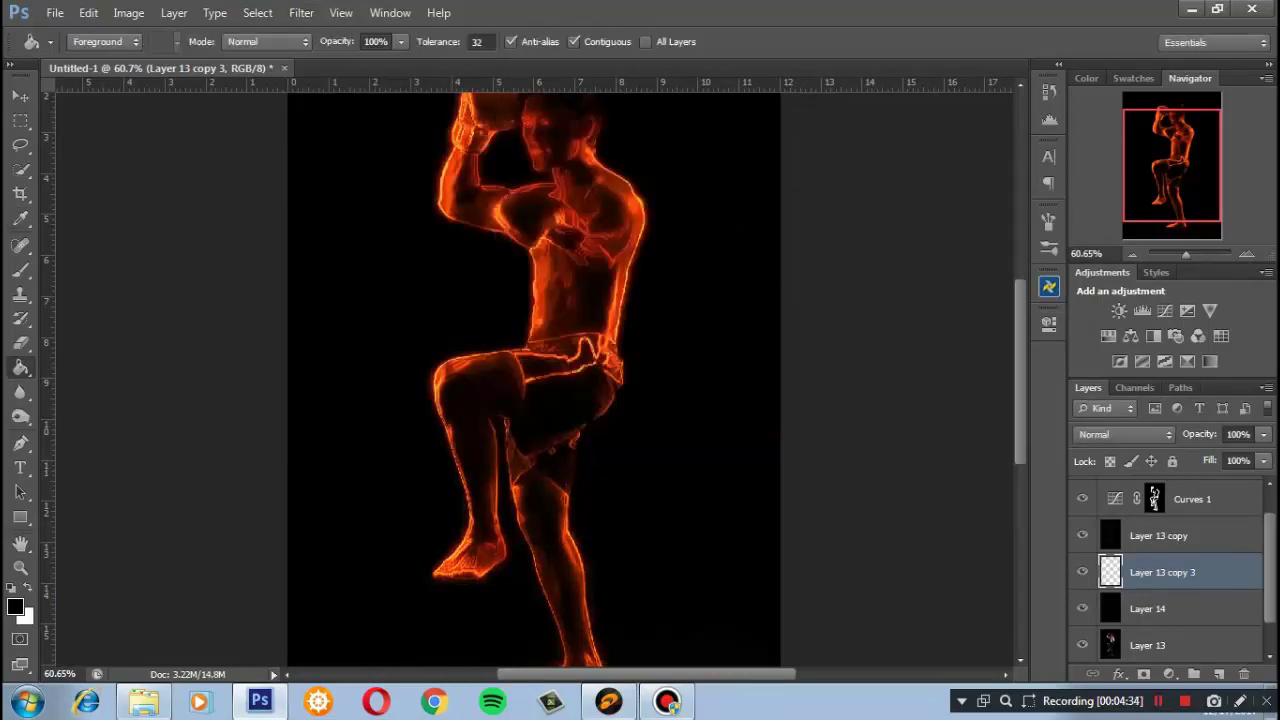
Select the Layer 13 copy glow layer and switch to the Blur tool
scroll(1165, 570, up, 1)
click(1158, 568)
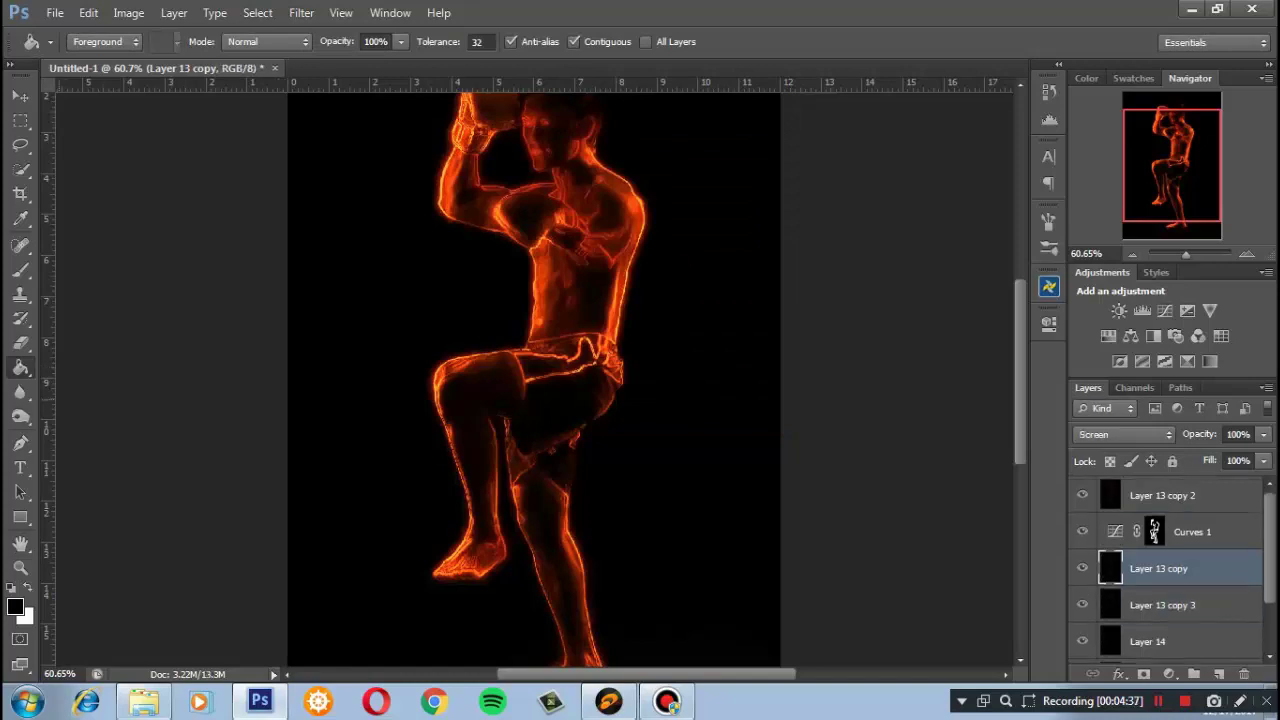
click(20, 392)
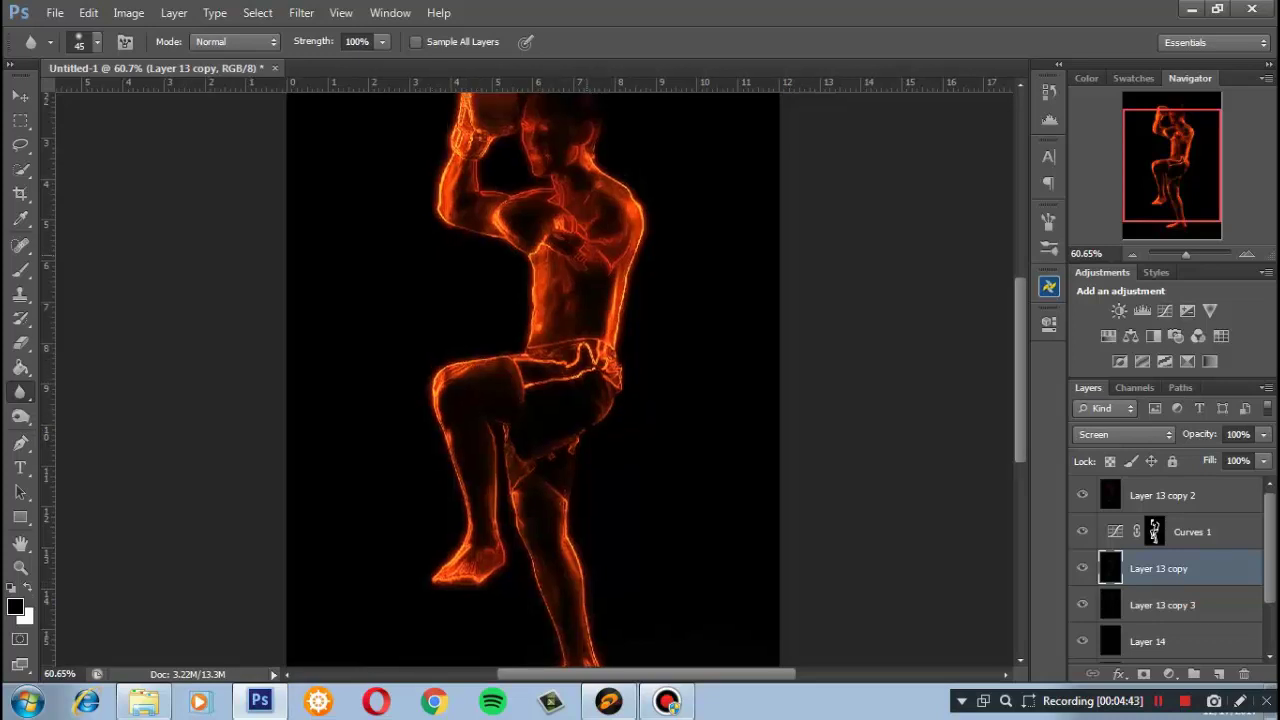
Clip Curves 1 to Layer 13 copy, briefly unclipping it to compare the glow
drag(530, 380, 582, 398)
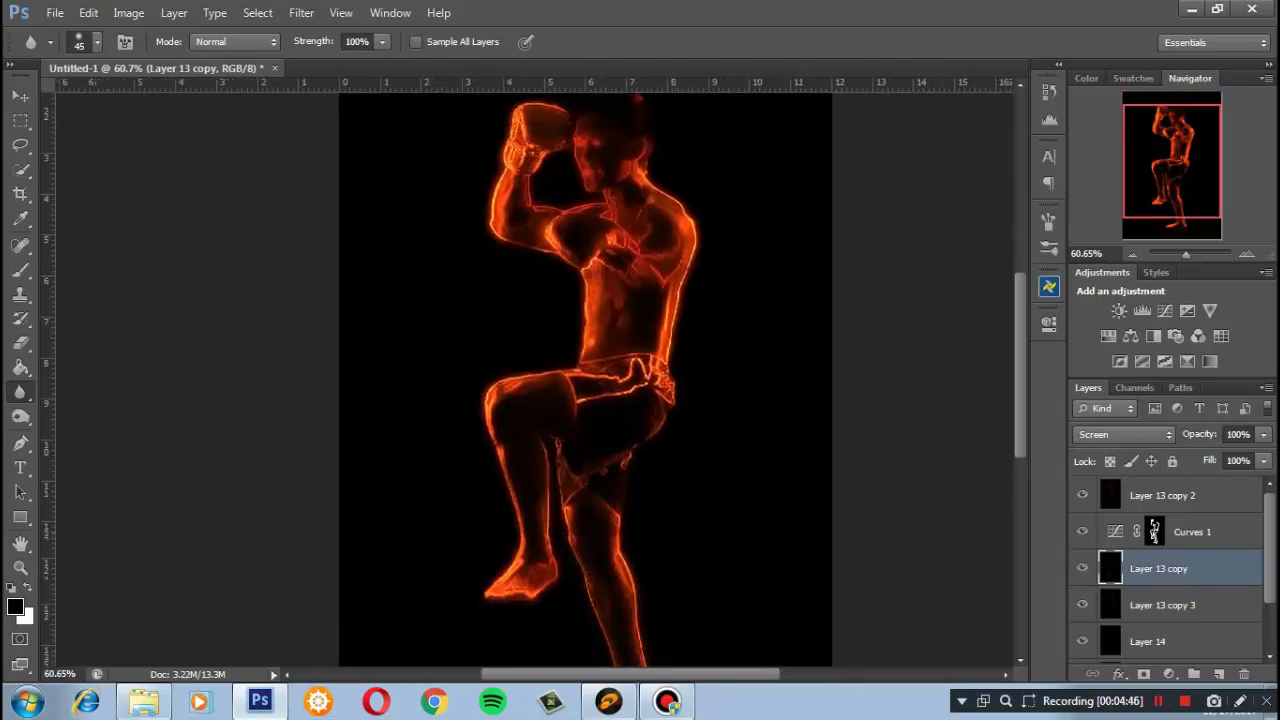
click(1162, 495)
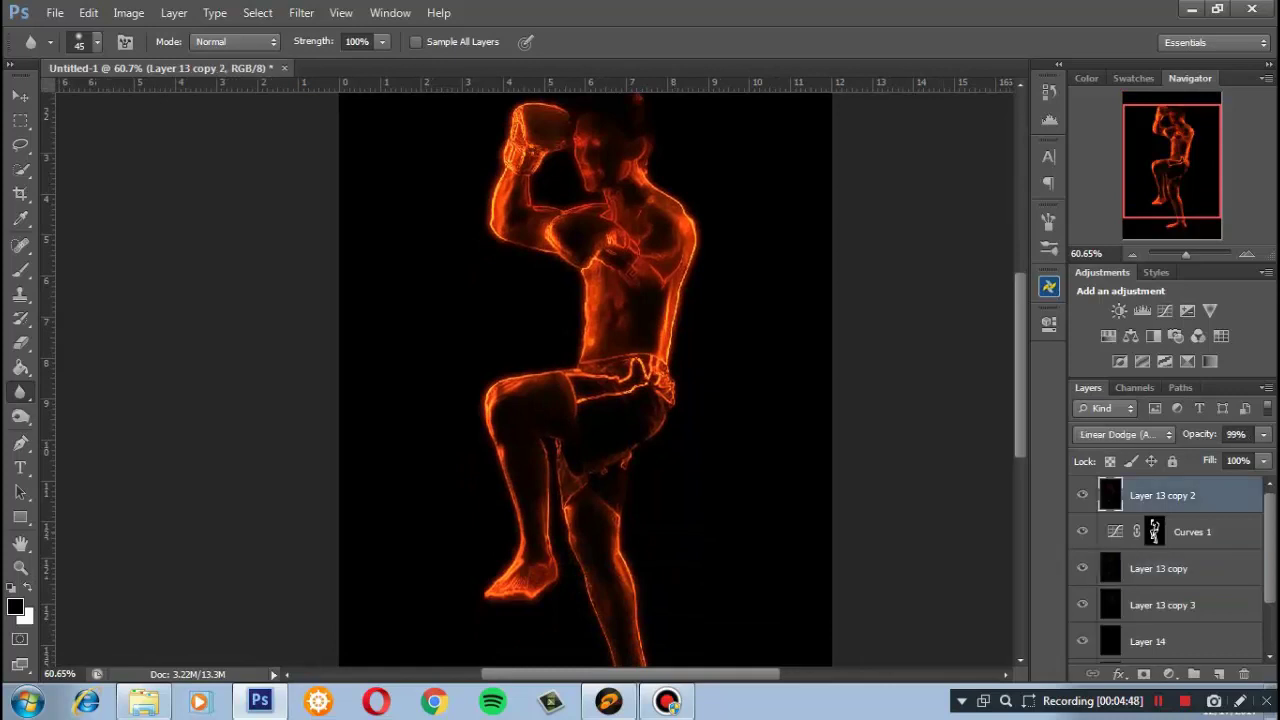
click(1154, 531)
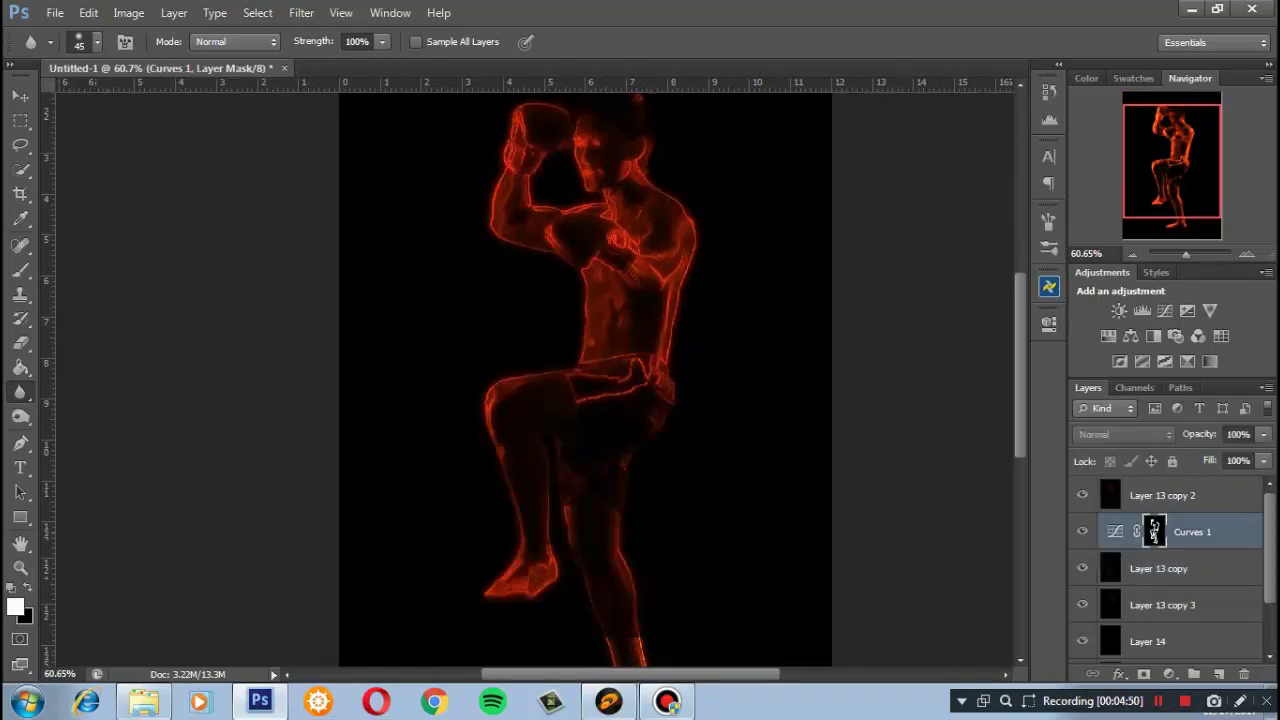
right_click(1230, 531)
click(1100, 249)
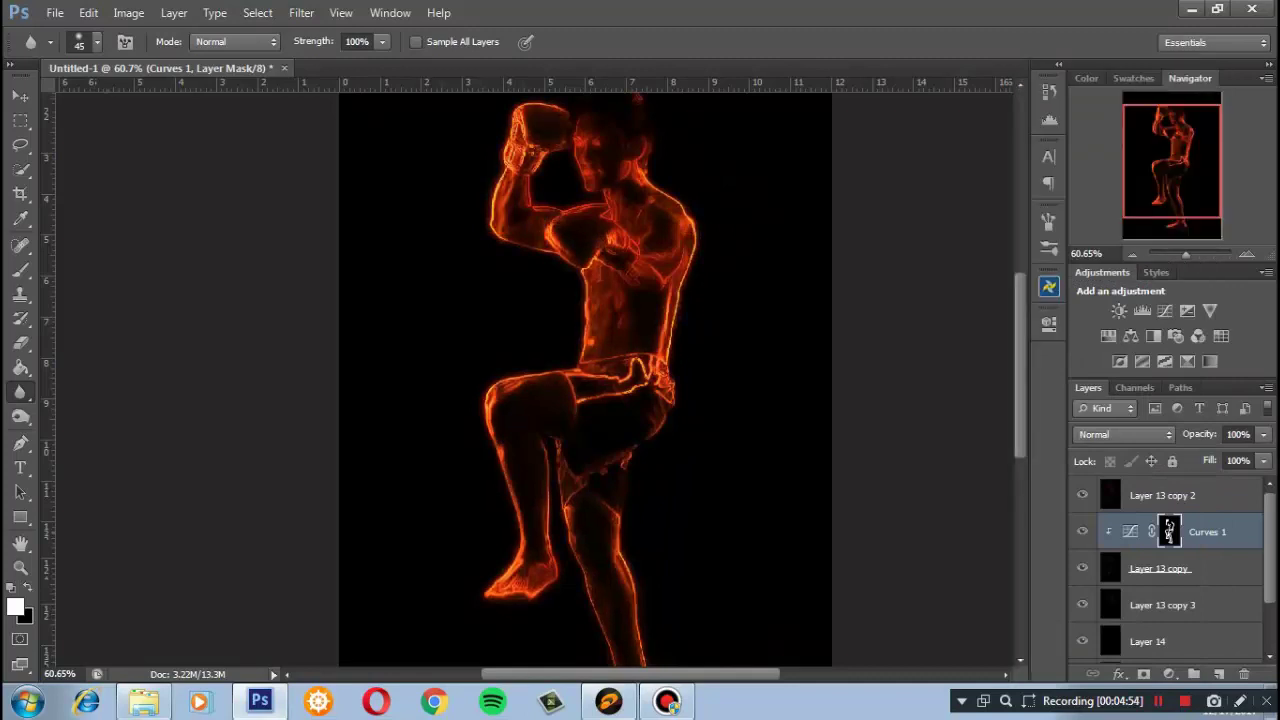
key(ctrl+alt+g)
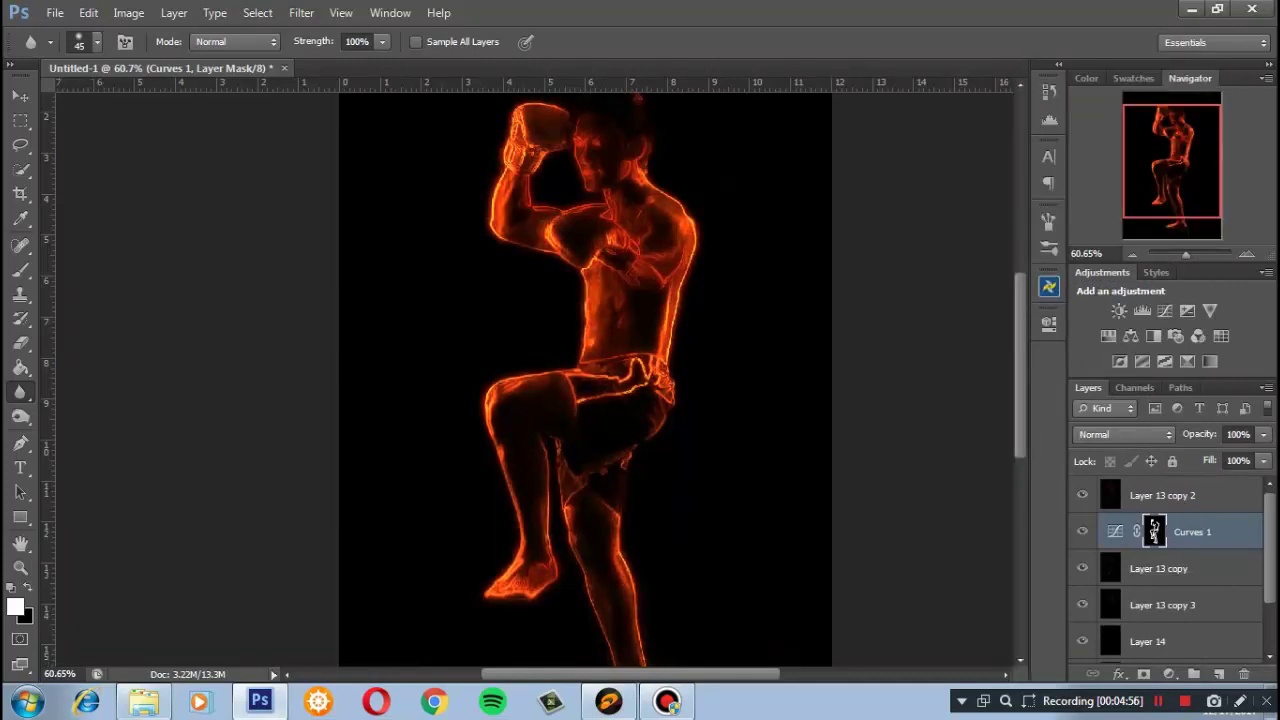
right_click(1230, 531)
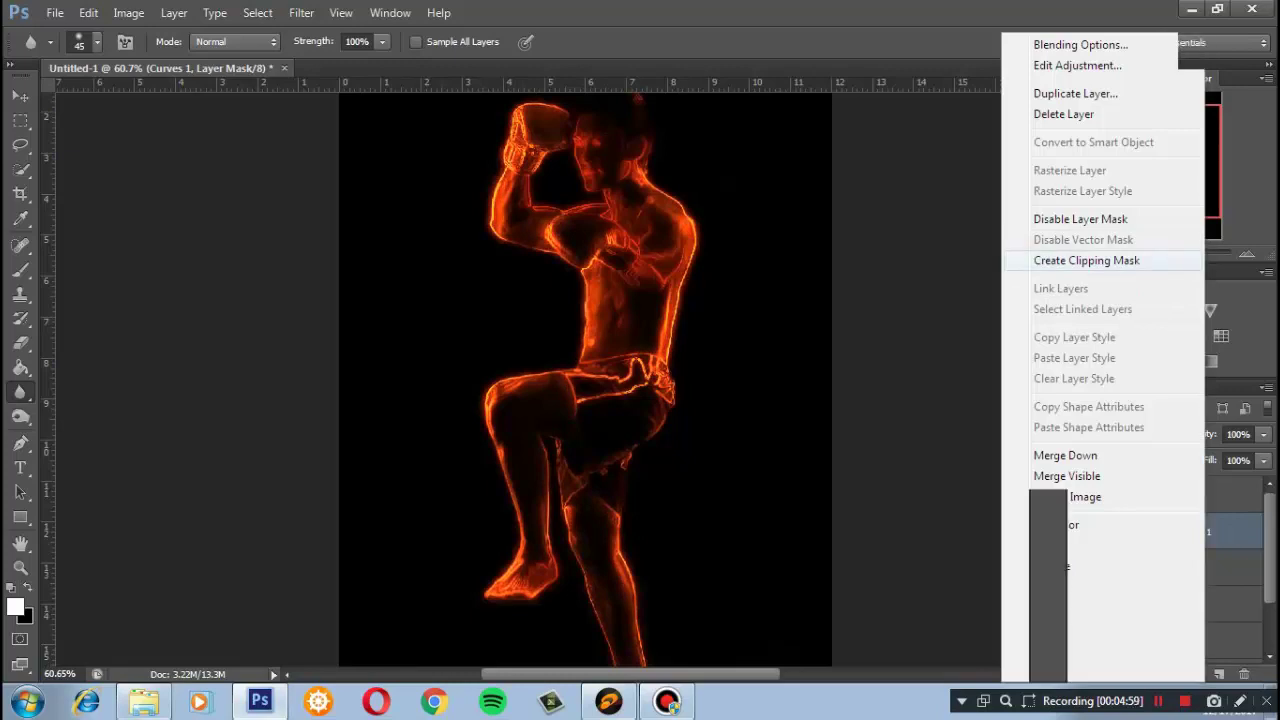
click(1100, 251)
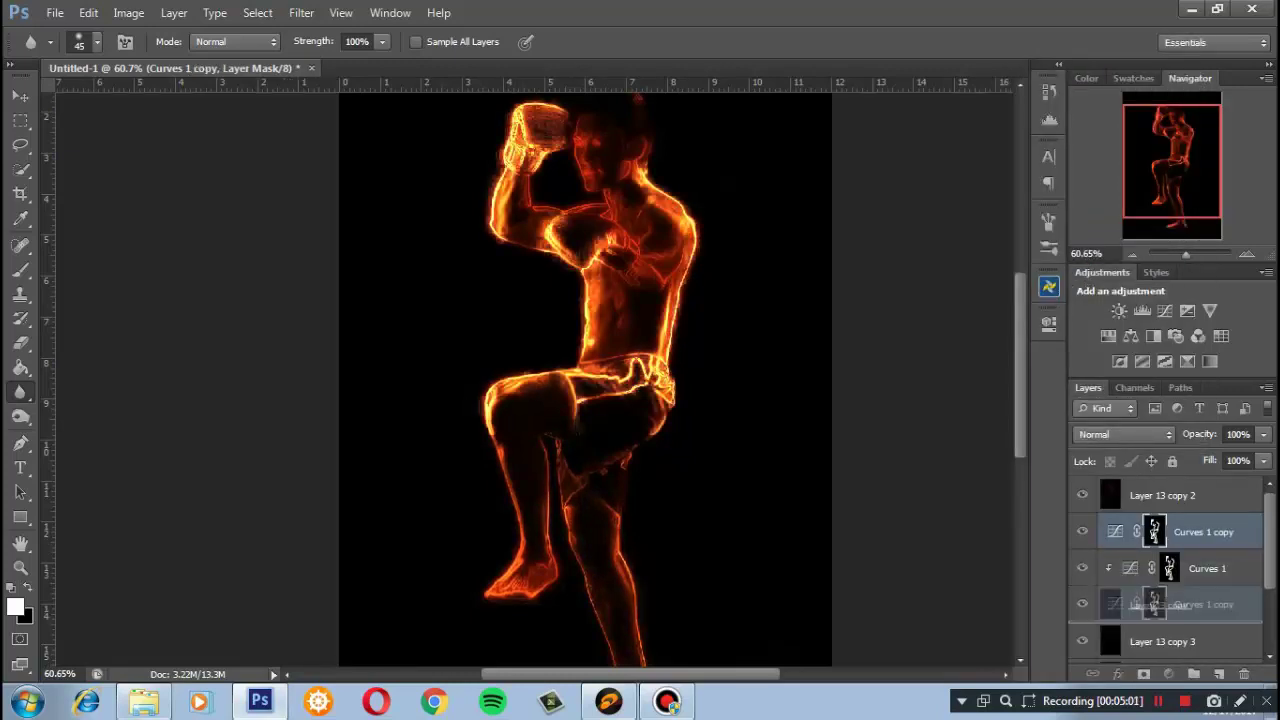
Duplicate Curves 1 below Layer 13 copy and clip the copy to Layer 13 copy 3
drag(1130, 531, 1130, 588)
right_click(1208, 605)
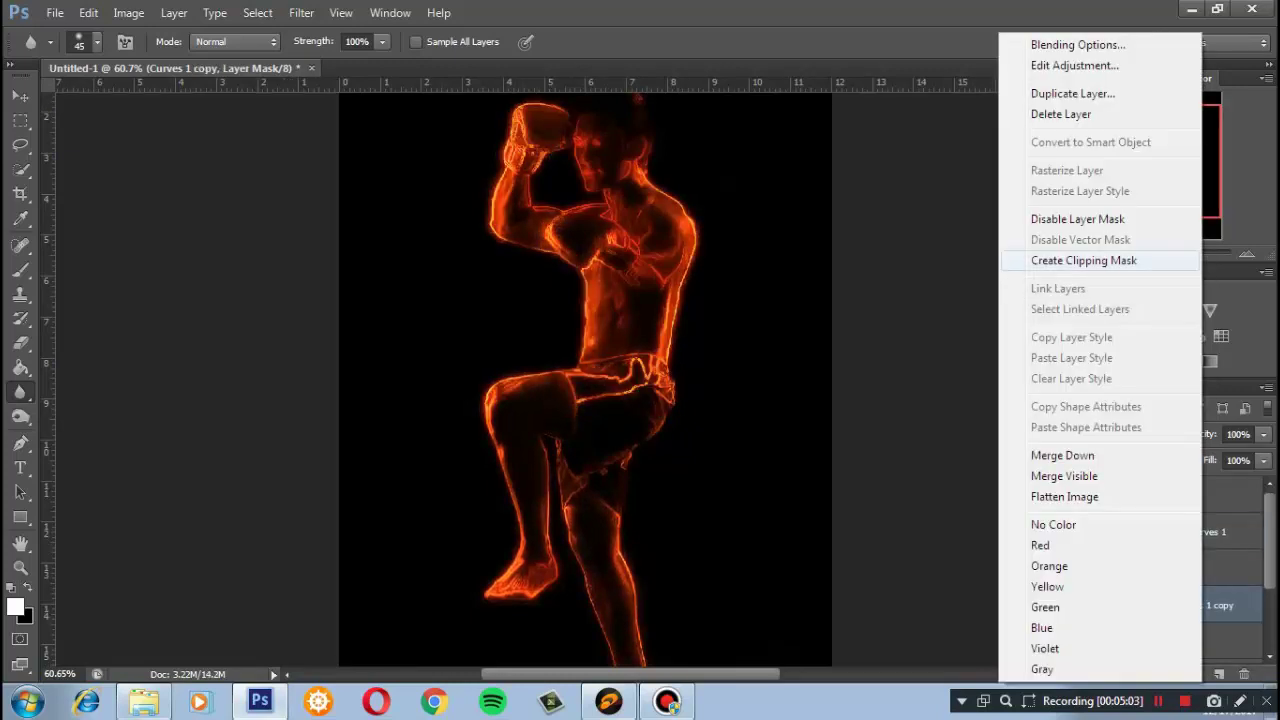
click(1100, 257)
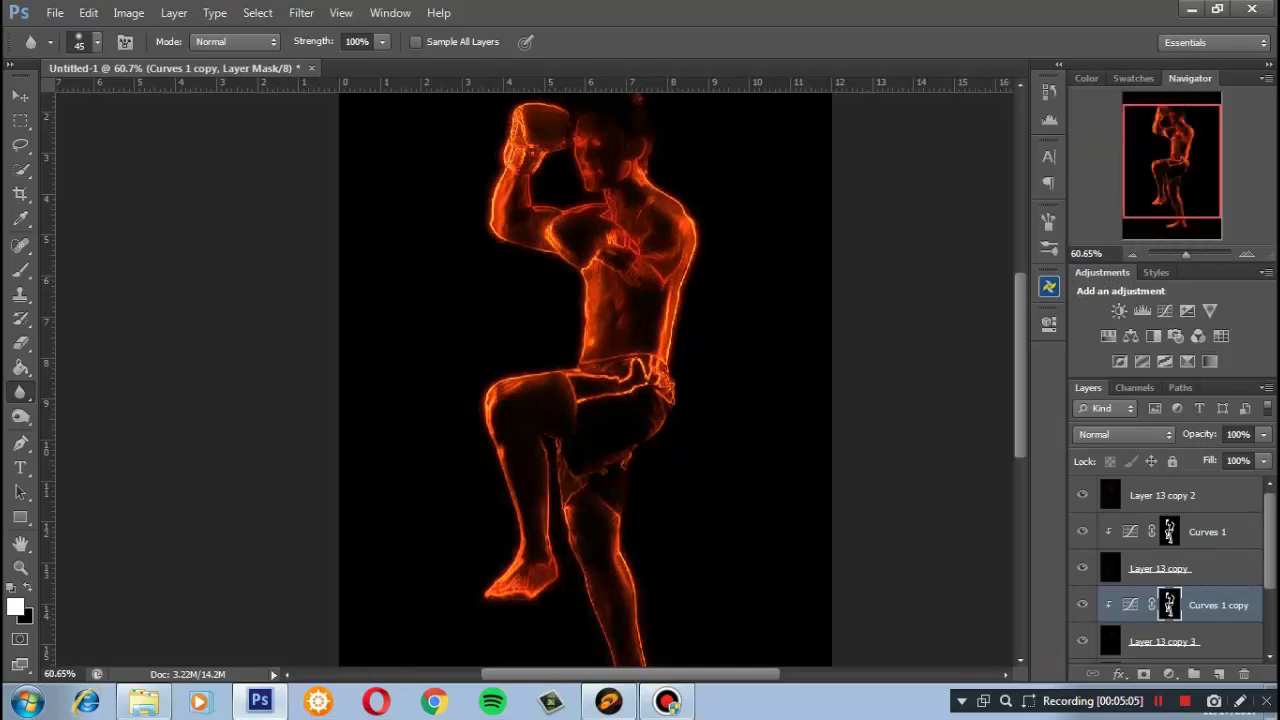
click(1162, 495)
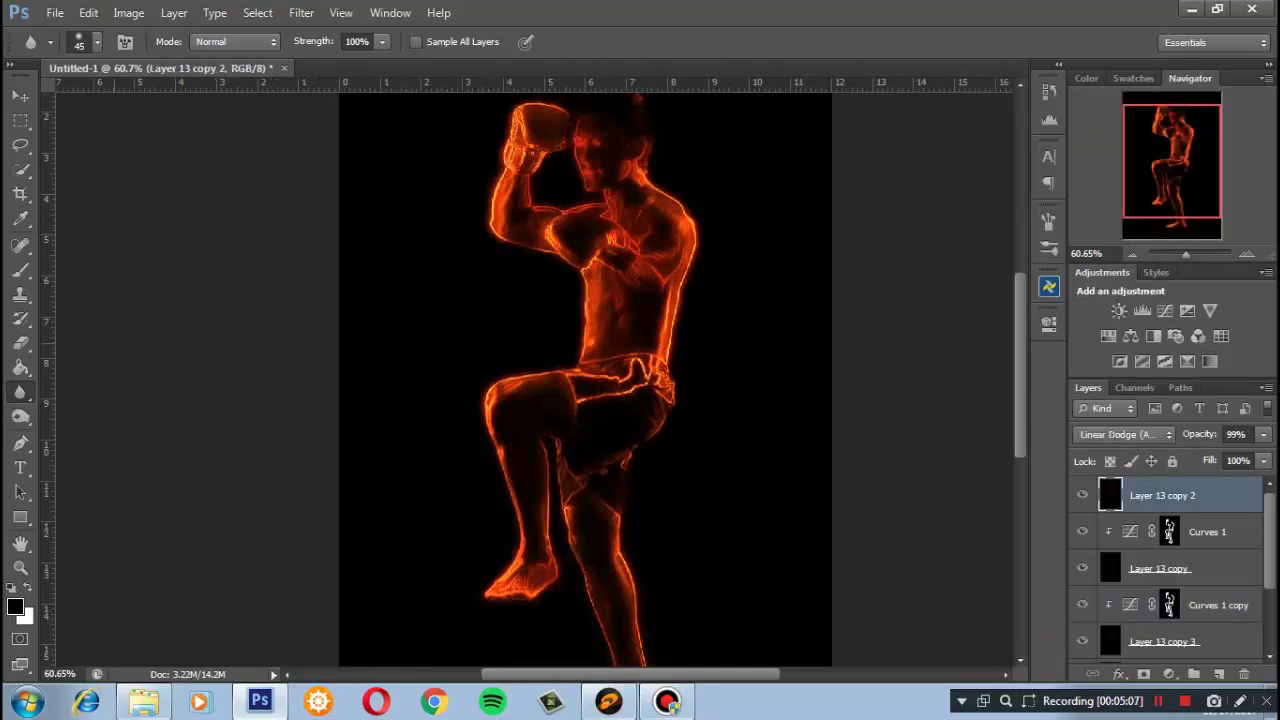
Switch to the Eraser with 47% opacity
key(e)
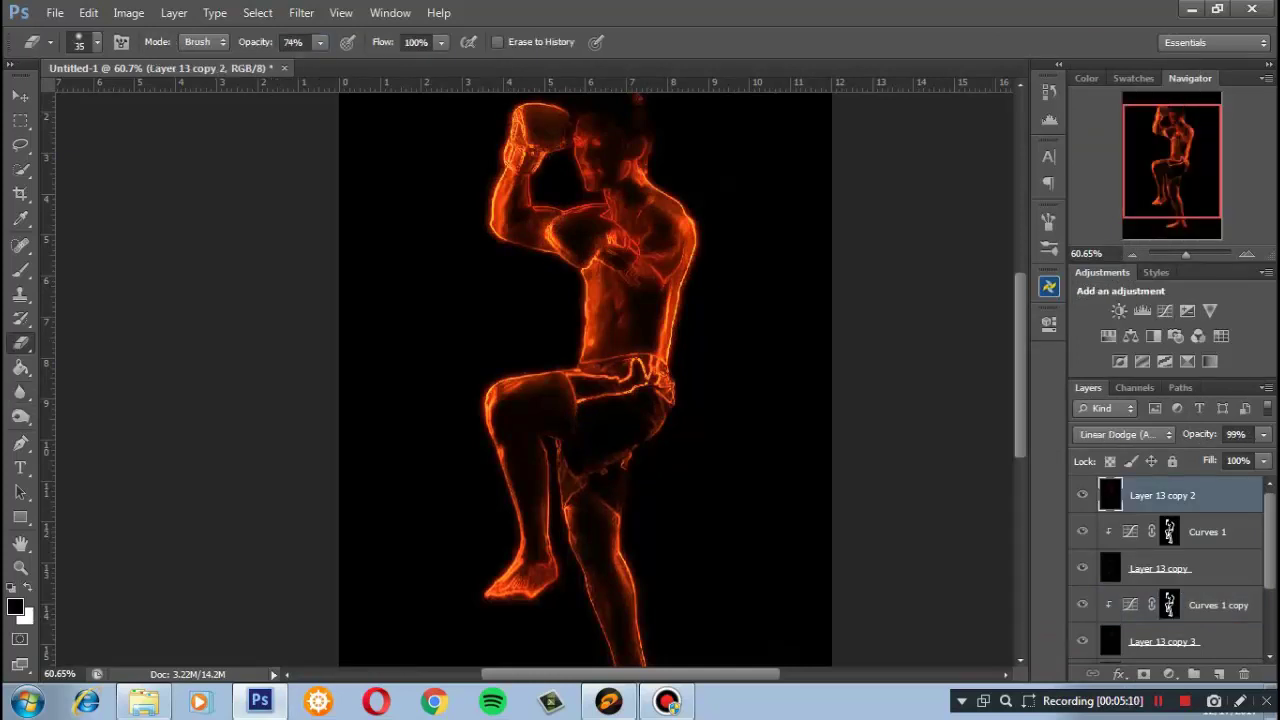
key(4)
key(7)
Select the upper glow layers and group them into Group 1
scroll(598, 380, down, 5)
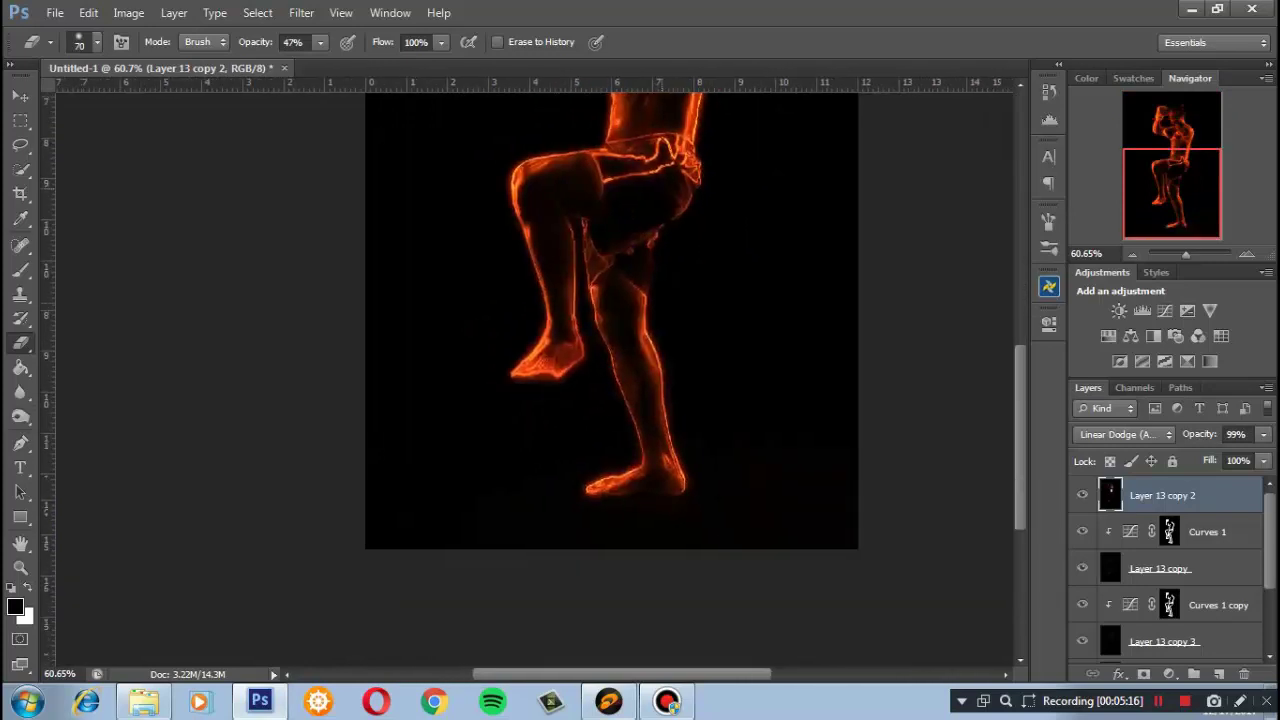
scroll(618, 360, up, 2)
scroll(1165, 570, down, 3)
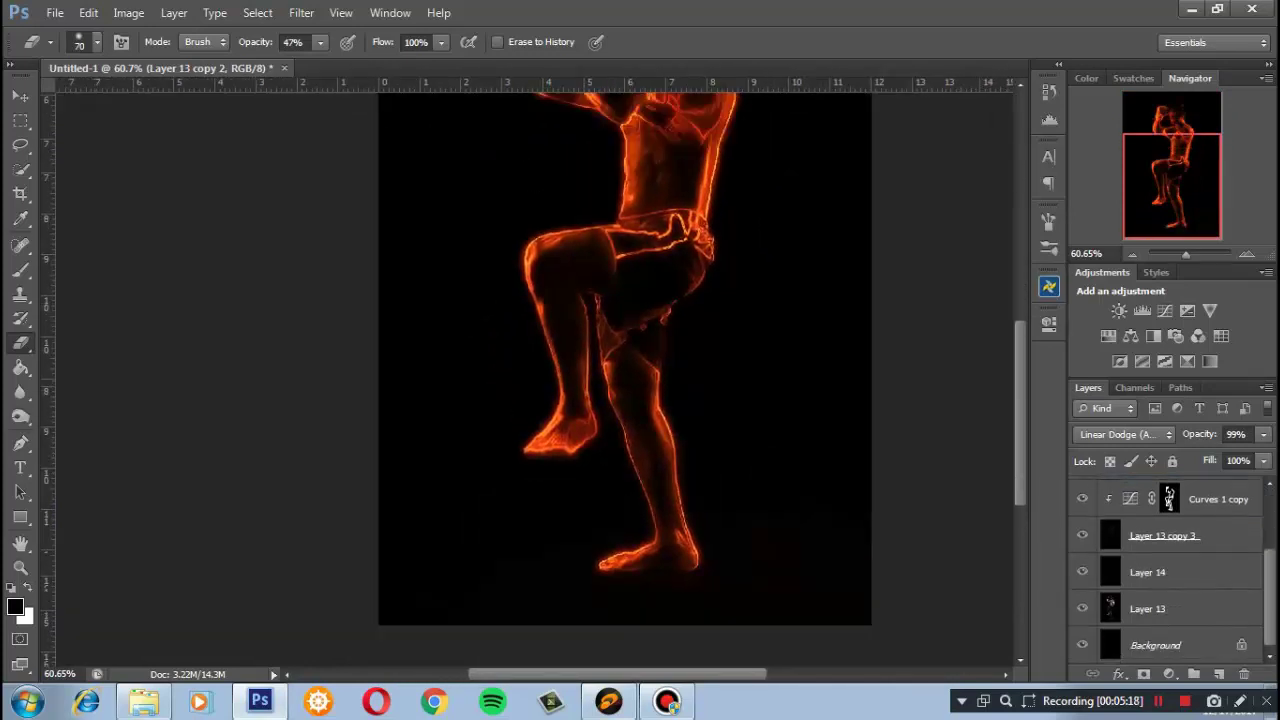
shift+click(1147, 572)
key(ctrl+g)
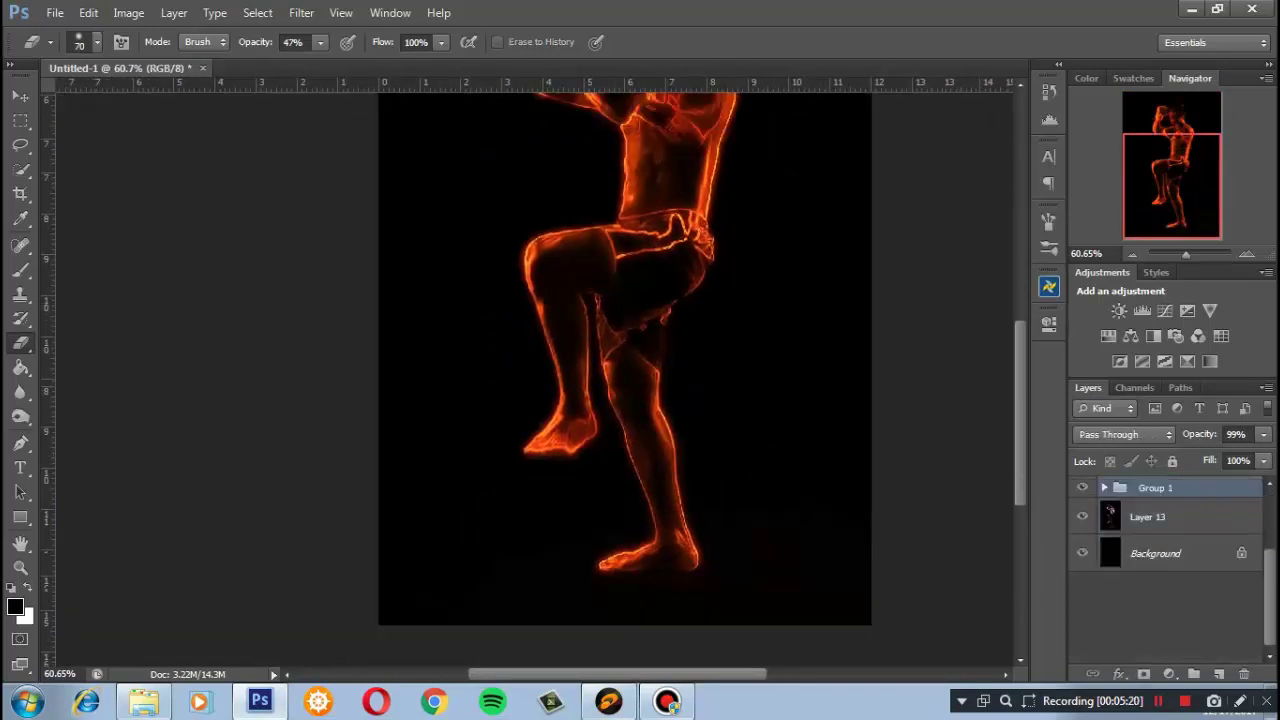
drag(560, 300, 430, 445)
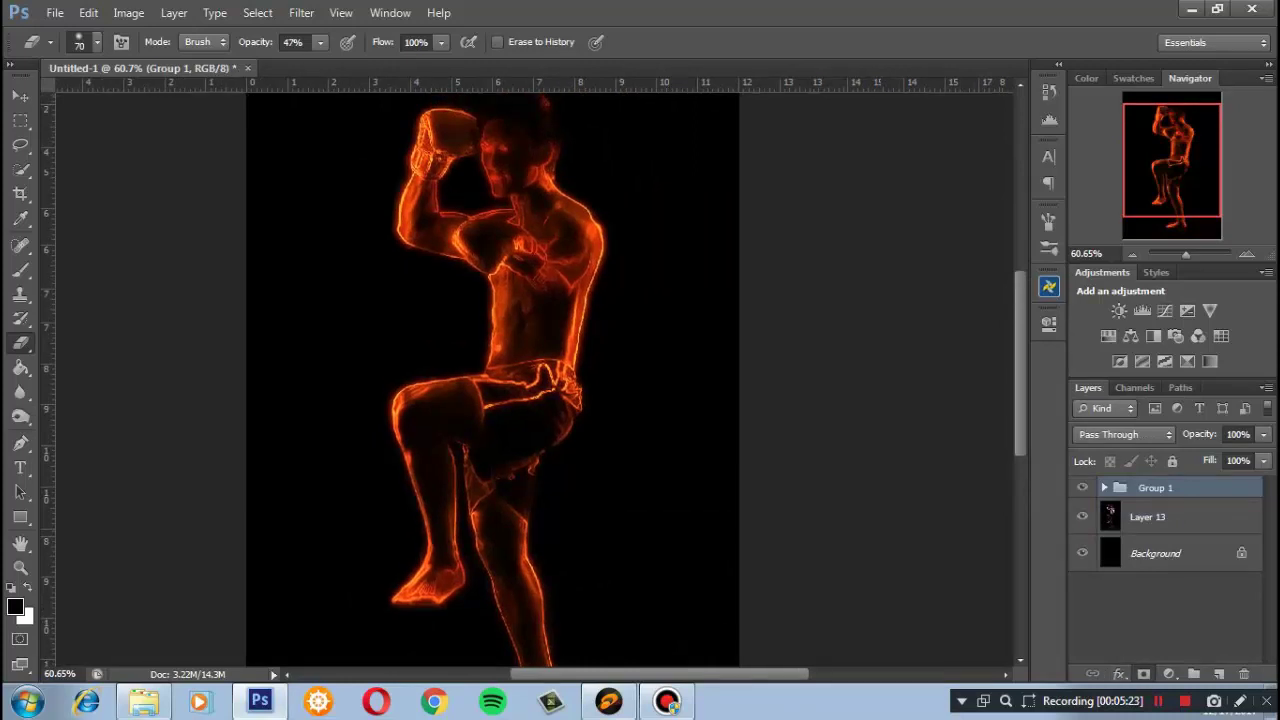
Add a hiding mask to Group 1 and a Gradient Map adjustment above Layer 13
click(1144, 674)
click(1147, 532)
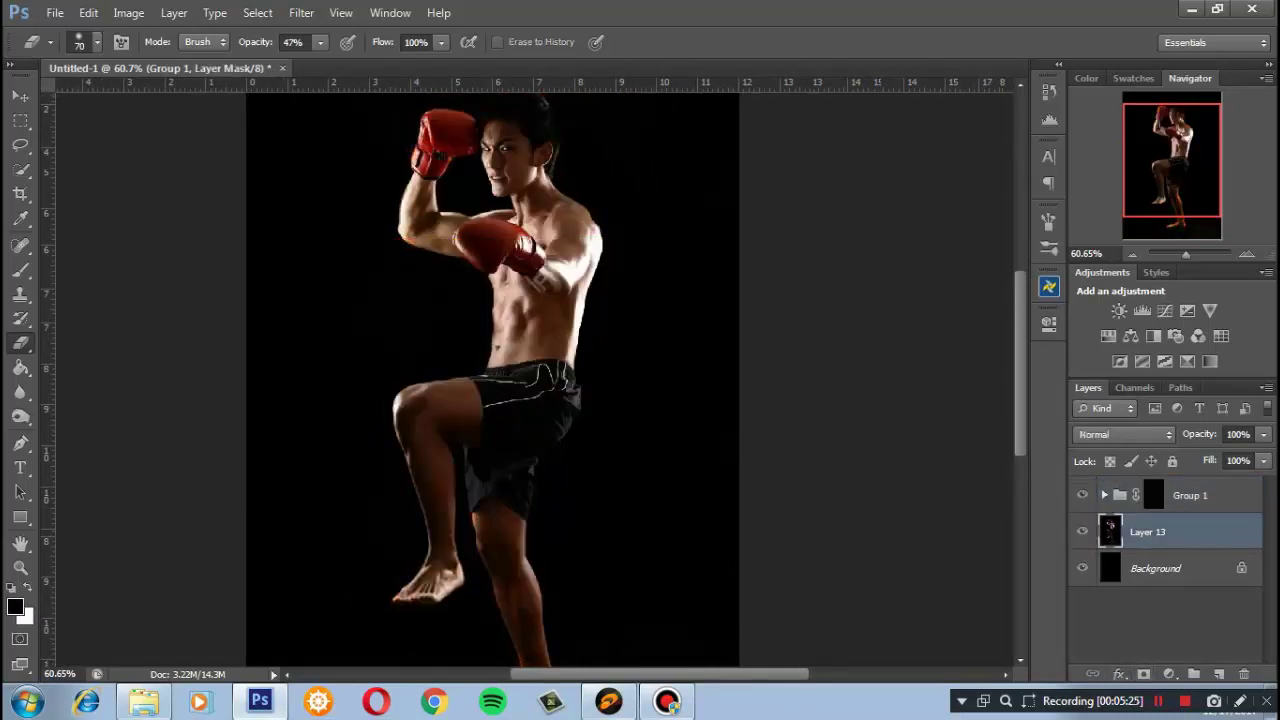
click(1168, 674)
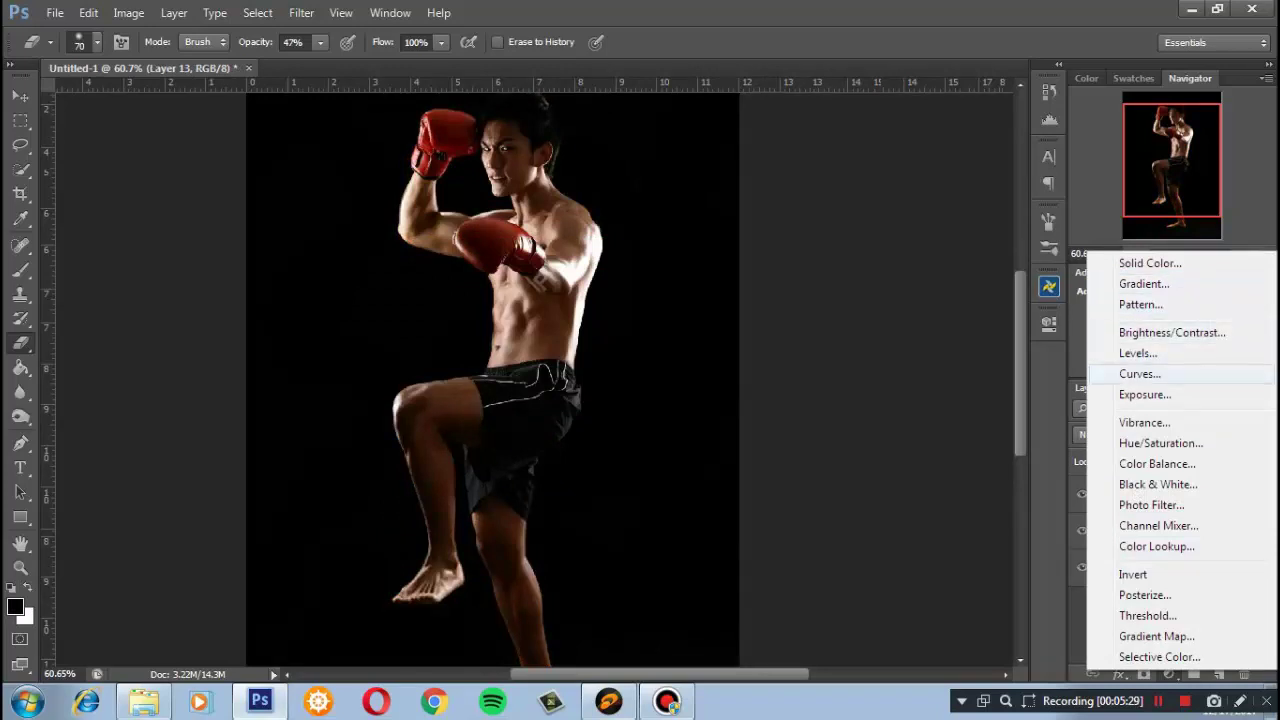
click(1150, 636)
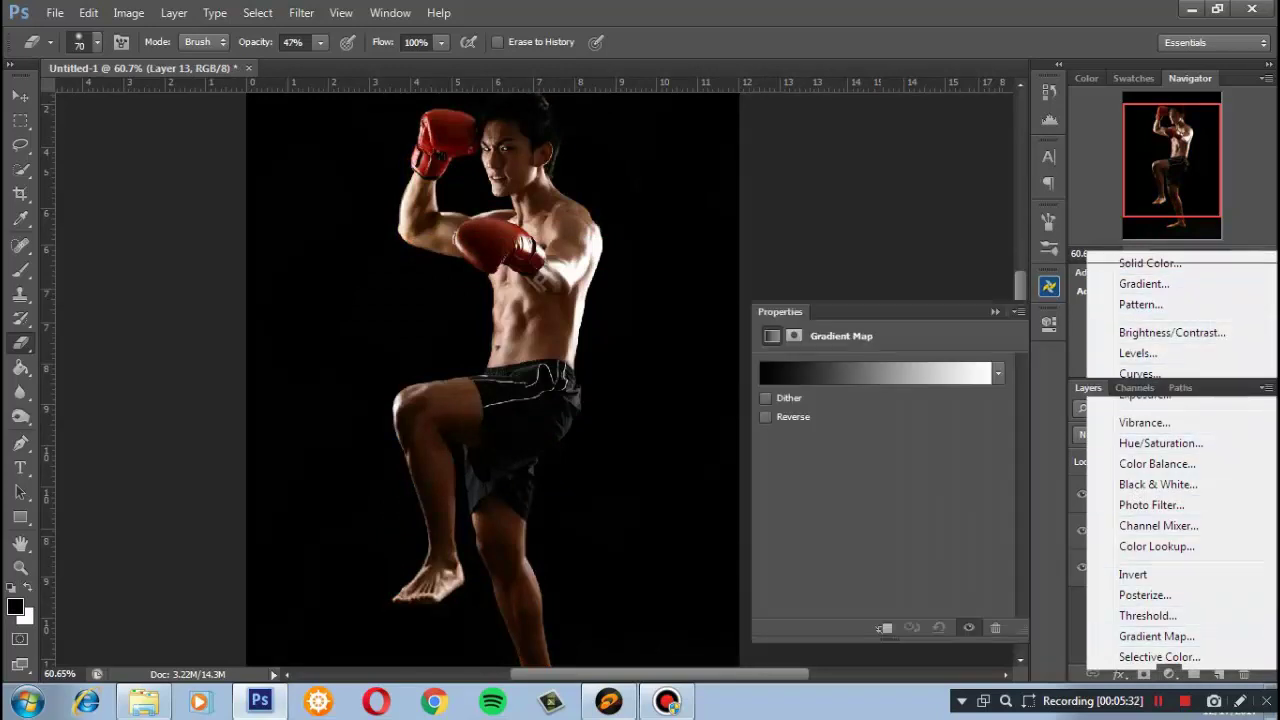
Set the Gradient Map's blend mode to Hue and select Group 1's mask
click(1124, 434)
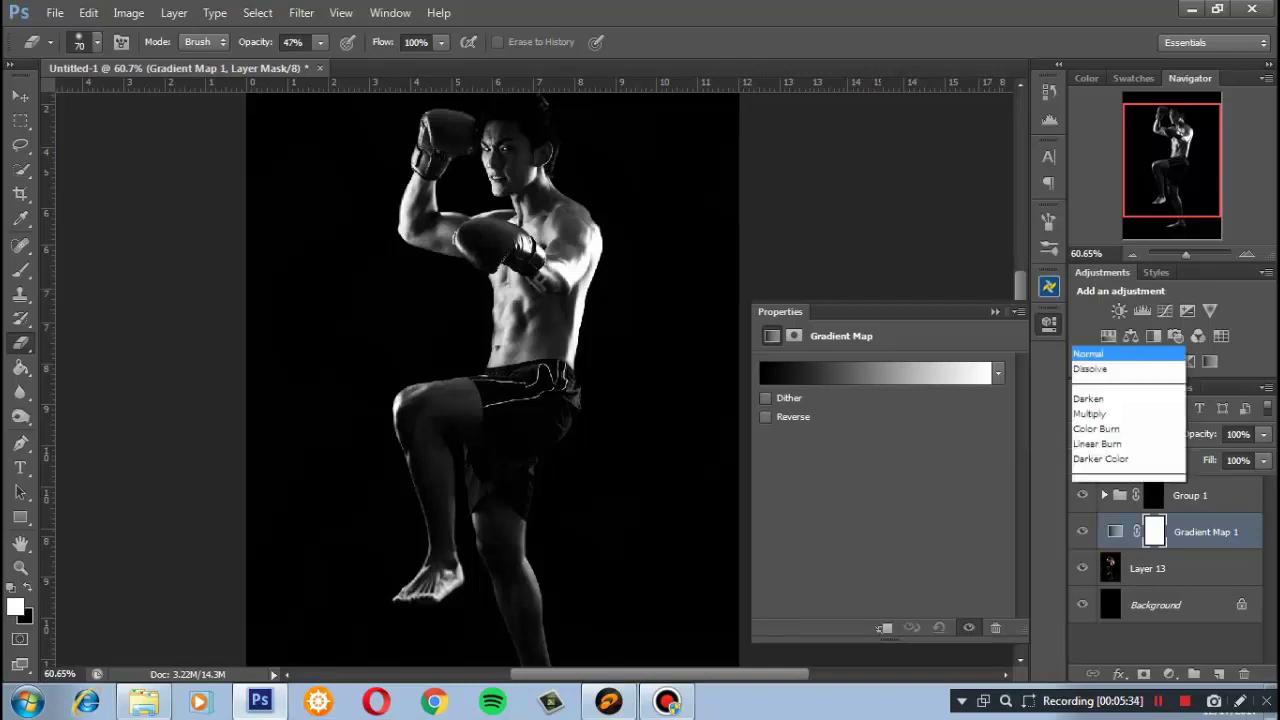
click(1095, 420)
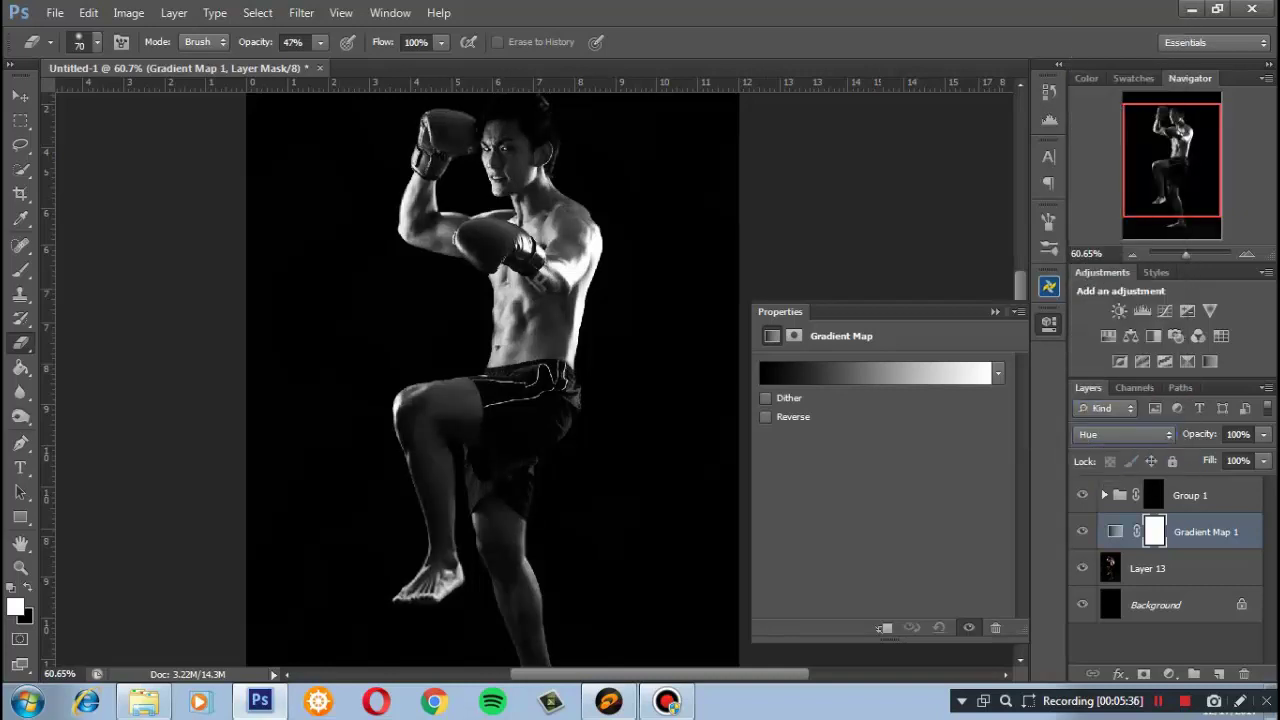
click(1049, 322)
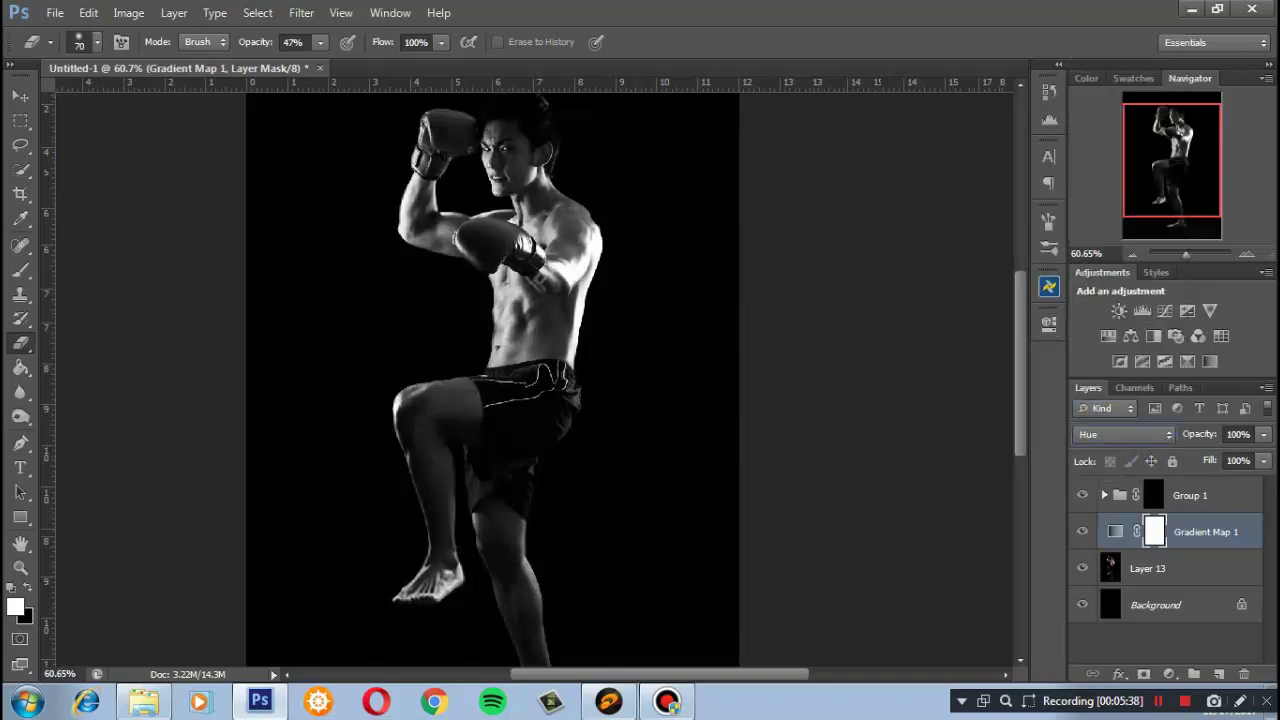
drag(500, 380, 615, 405)
click(1190, 495)
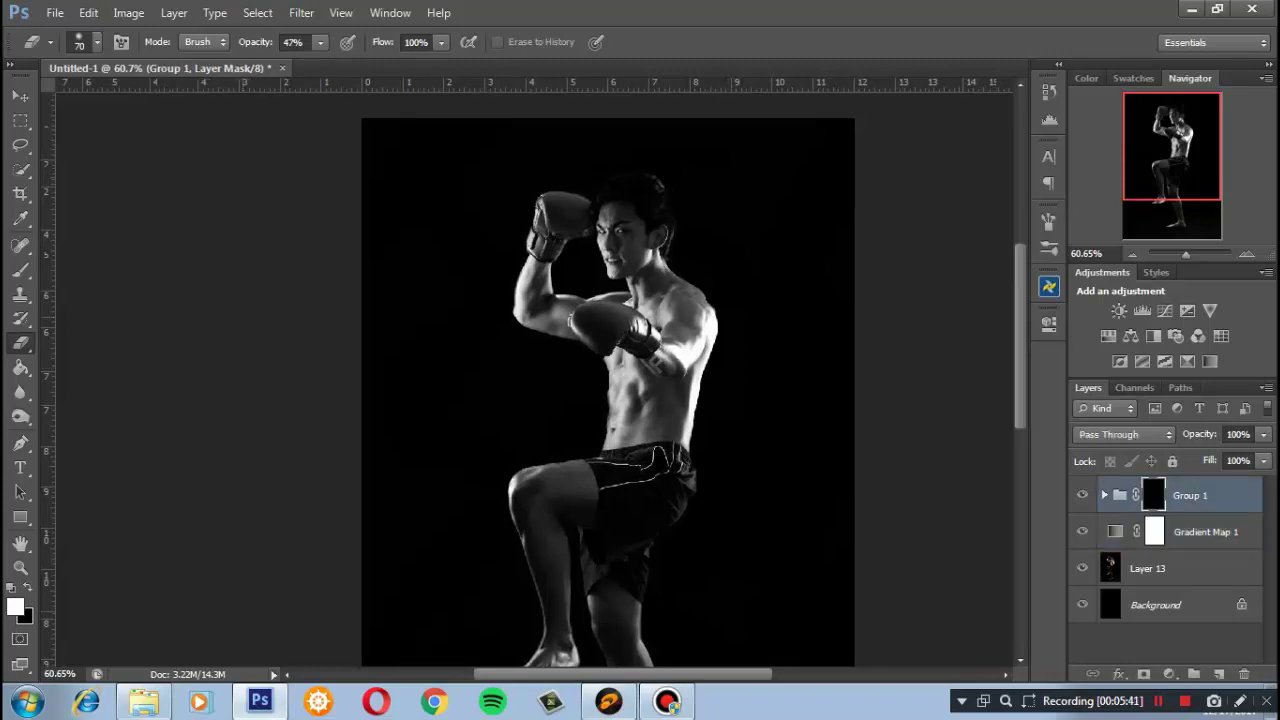
With a size-90 brush, reveal glow on the gloves, shoulder, torso, legs and feet
key(b)
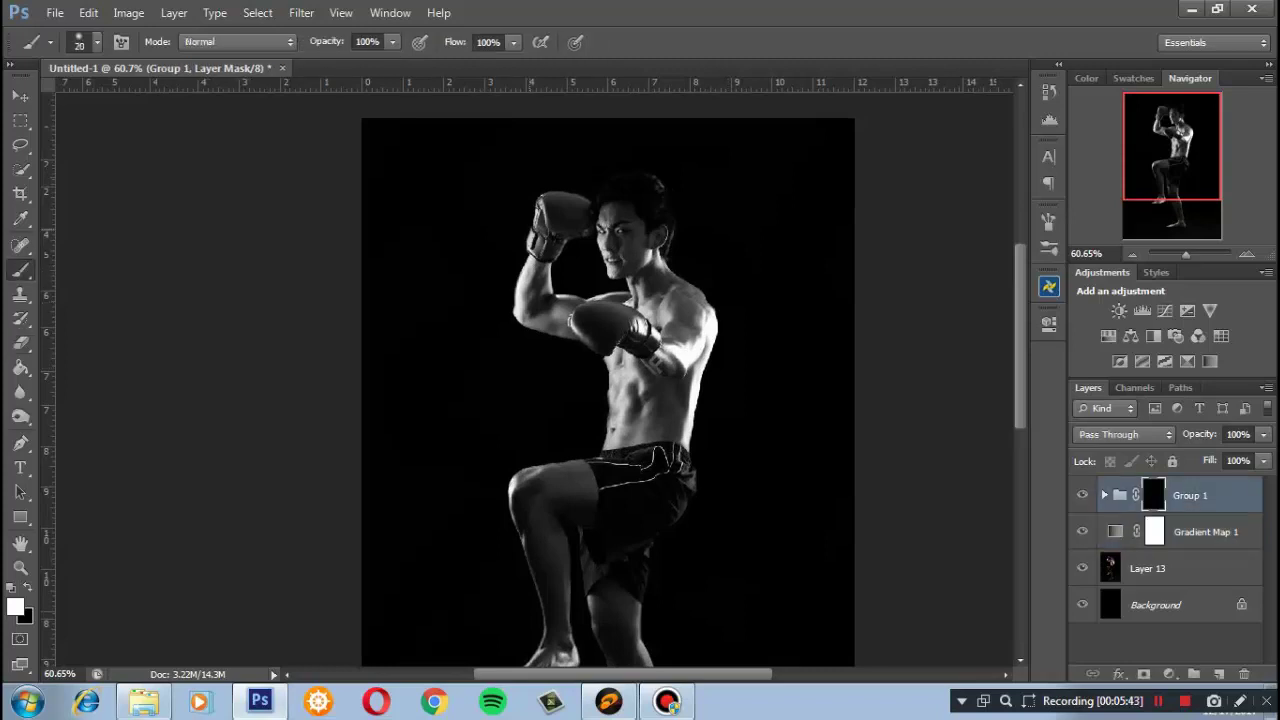
key(bracketright)
key(bracketright)
key(bracketright)
mouse_move(560, 200)
mouse_down()
mouse_move(522, 280)
mouse_move(575, 262)
mouse_move(516, 305)
mouse_move(520, 326)
mouse_up()
mouse_move(650, 238)
mouse_down()
mouse_move(712, 330)
mouse_move(694, 418)
mouse_up()
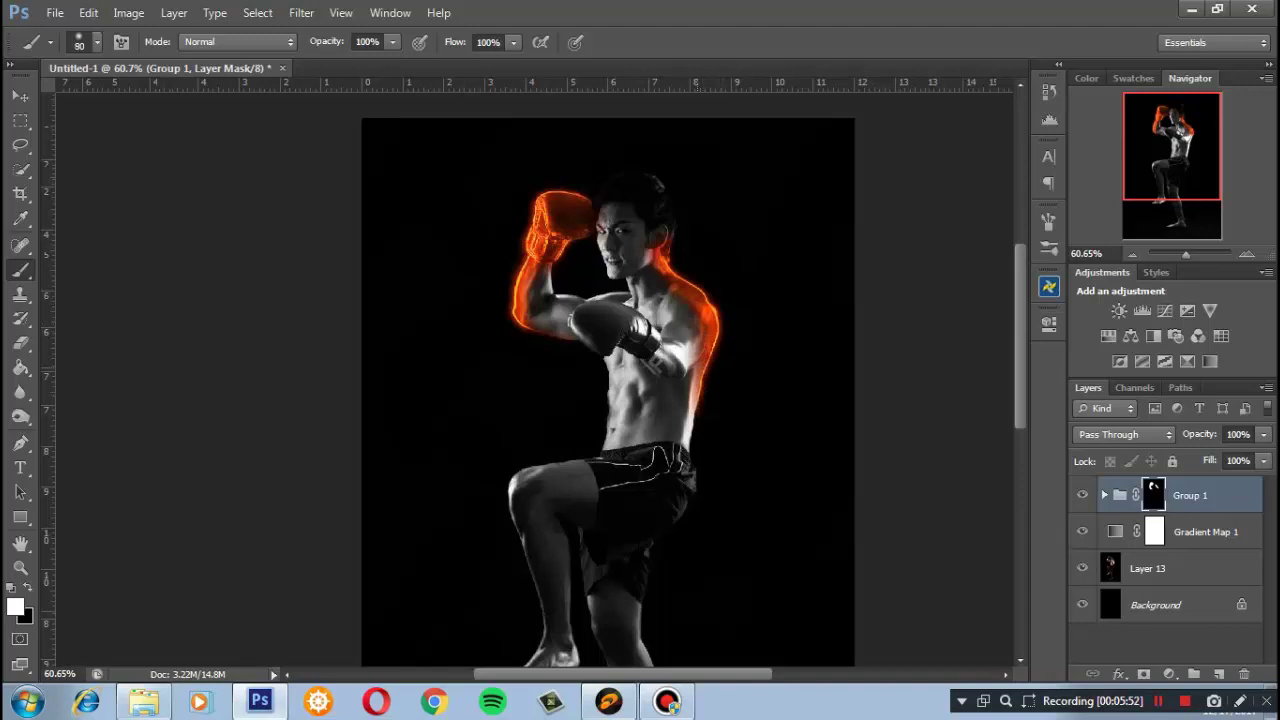
mouse_move(570, 320)
mouse_down()
mouse_move(606, 350)
mouse_move(632, 336)
mouse_move(645, 360)
mouse_move(757, 160)
mouse_up()
drag(730, 205, 728, 268)
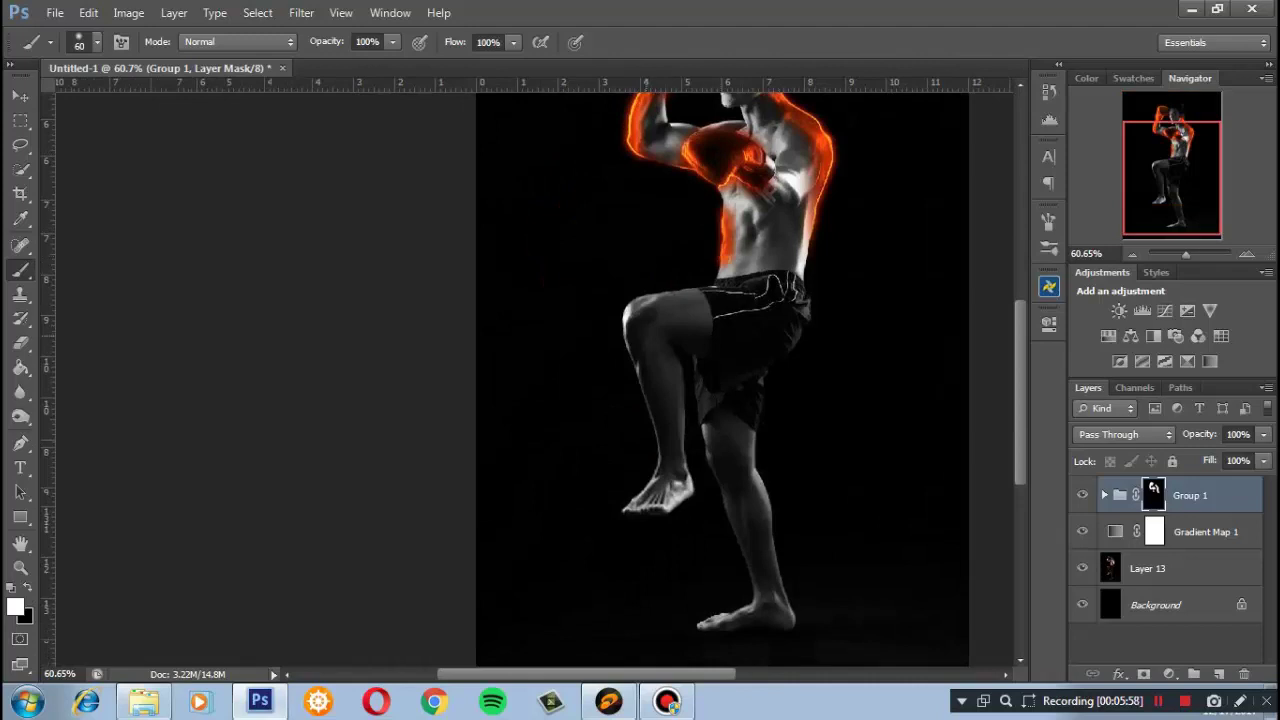
mouse_move(636, 362)
mouse_down()
mouse_move(655, 435)
mouse_move(632, 508)
mouse_move(690, 498)
mouse_move(684, 440)
mouse_up()
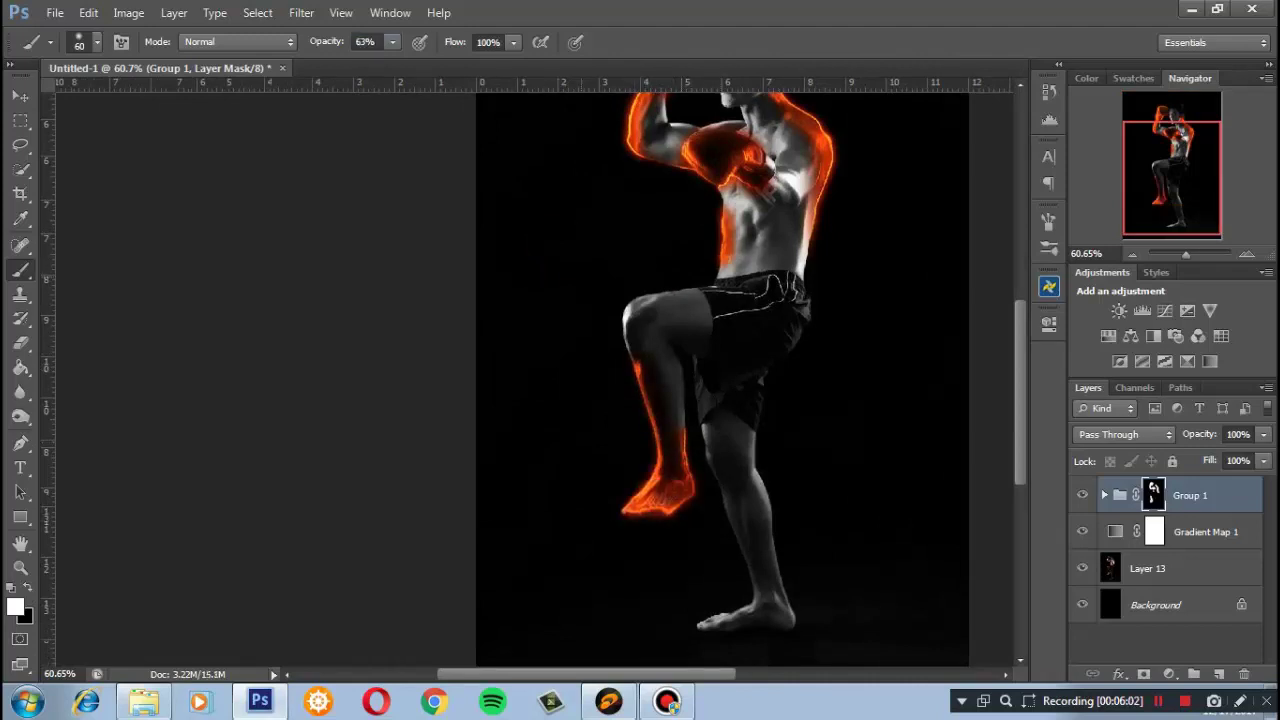
drag(624, 316, 632, 364)
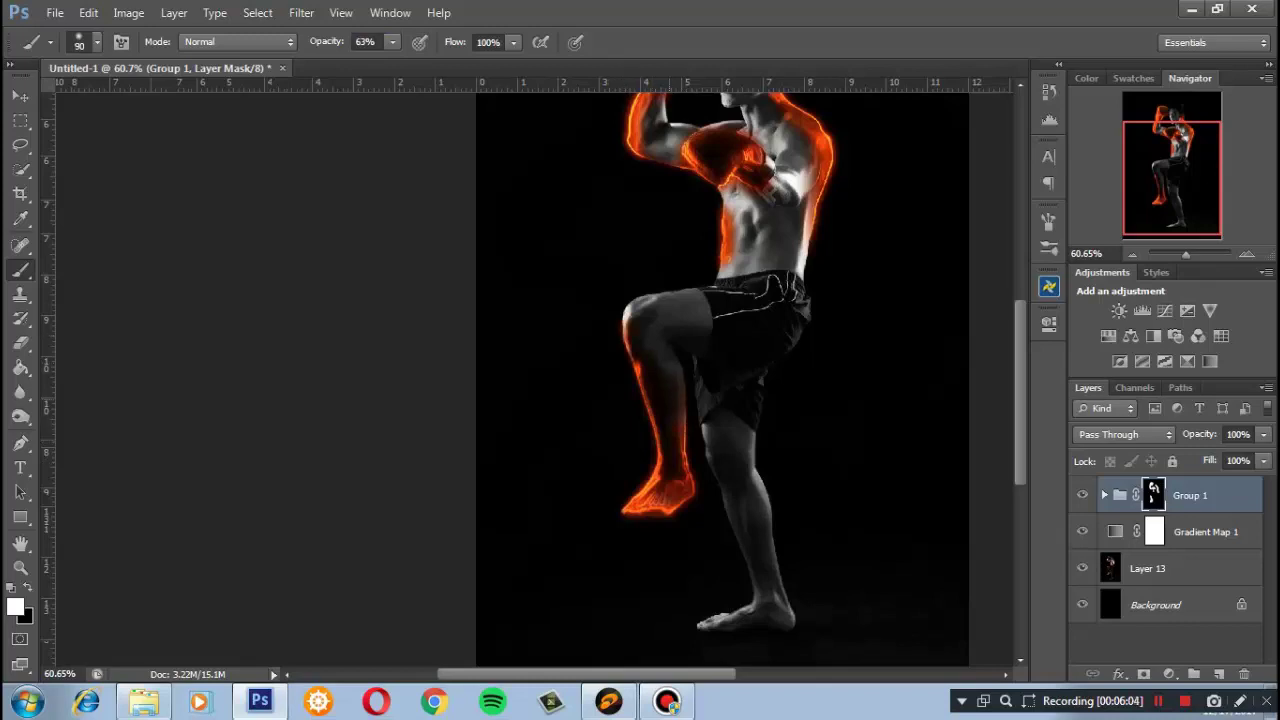
scroll(748, 380, down, 5)
drag(752, 420, 796, 418)
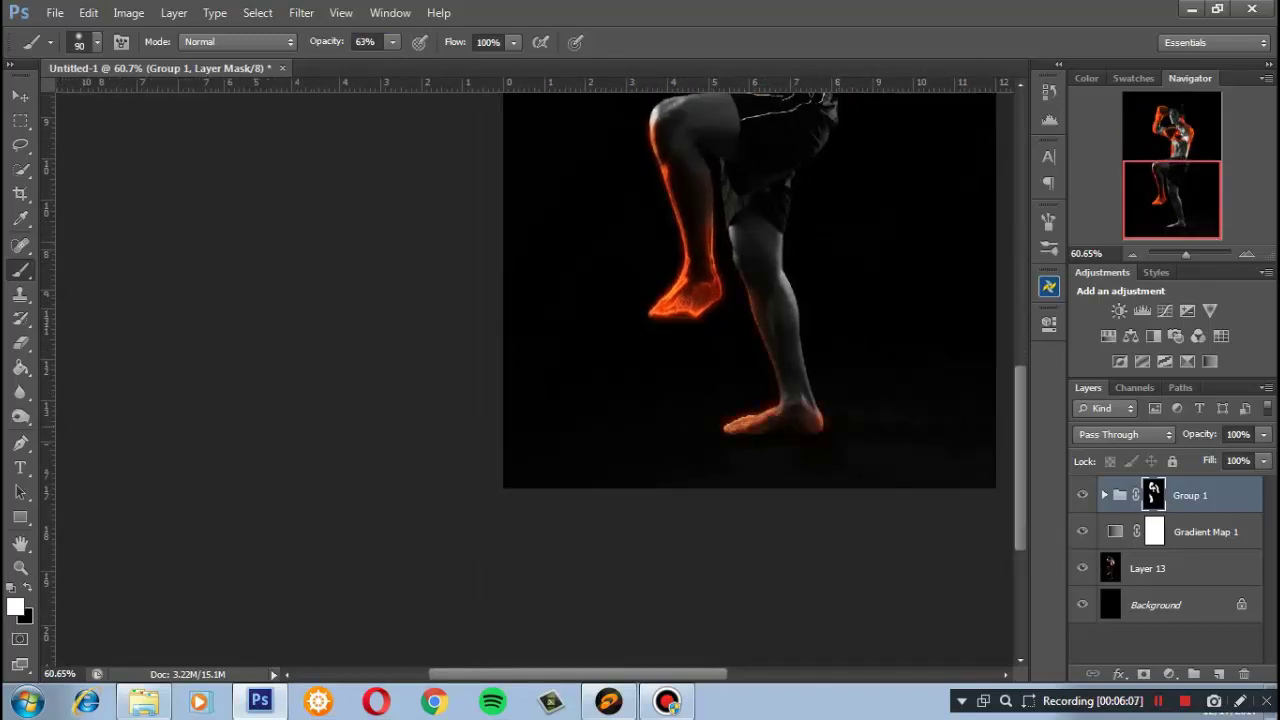
scroll(780, 340, up, 3)
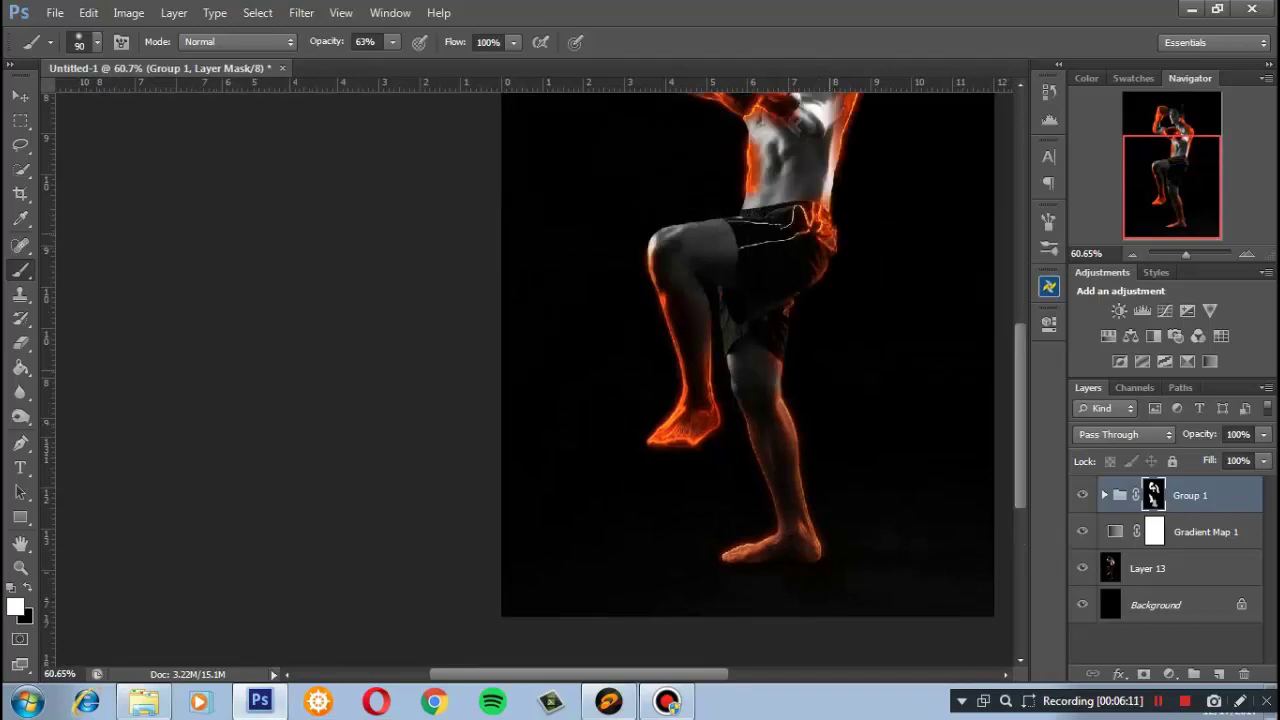
scroll(815, 220, up, 4)
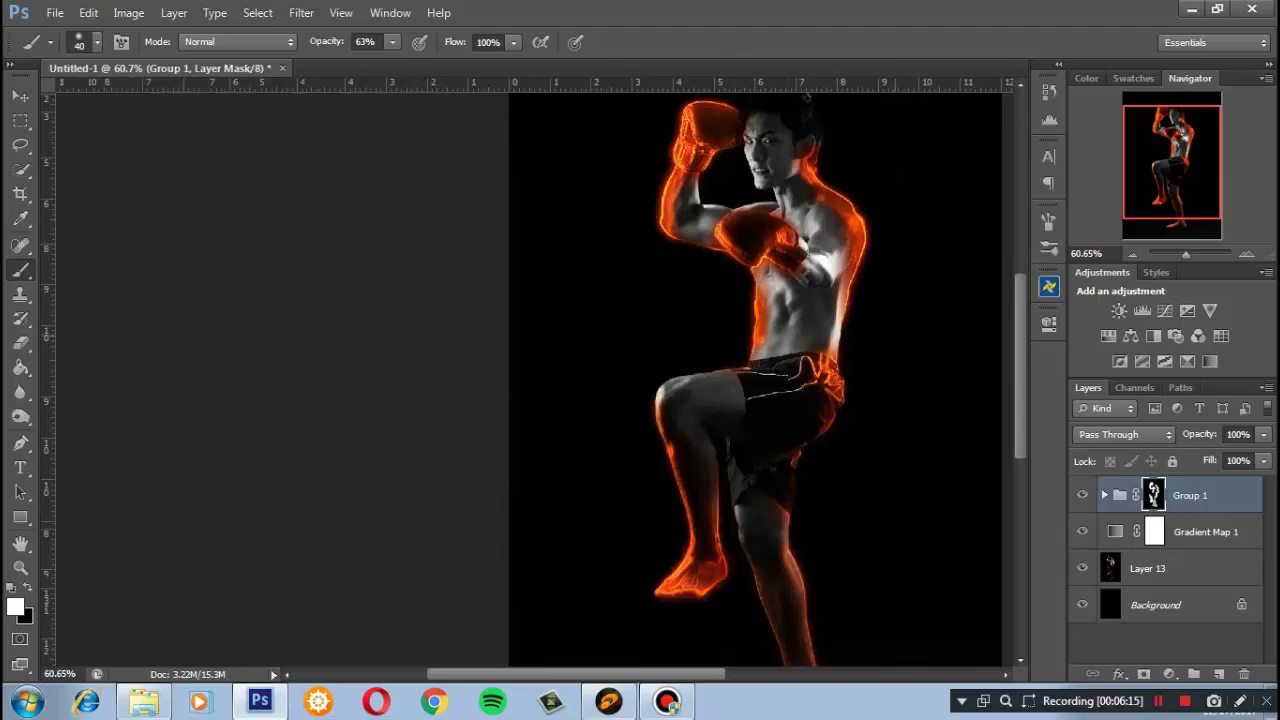
scroll(534, 394, up, 5)
Zoom in and paint orange glow along the shorts' waistband
drag(534, 394, 148, 423)
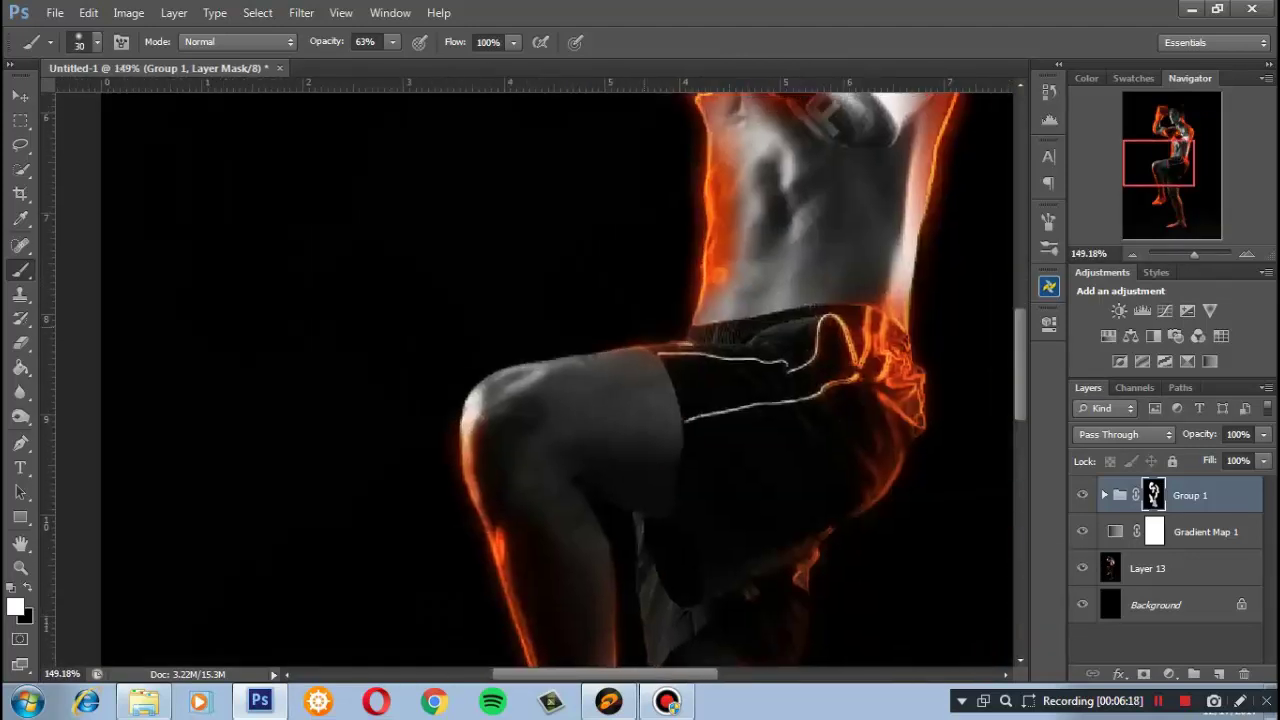
mouse_move(823, 327)
mouse_down()
mouse_move(772, 368)
mouse_move(712, 345)
mouse_move(650, 355)
mouse_move(790, 370)
mouse_move(775, 270)
mouse_move(525, 280)
mouse_up()
drag(400, 350, 640, 370)
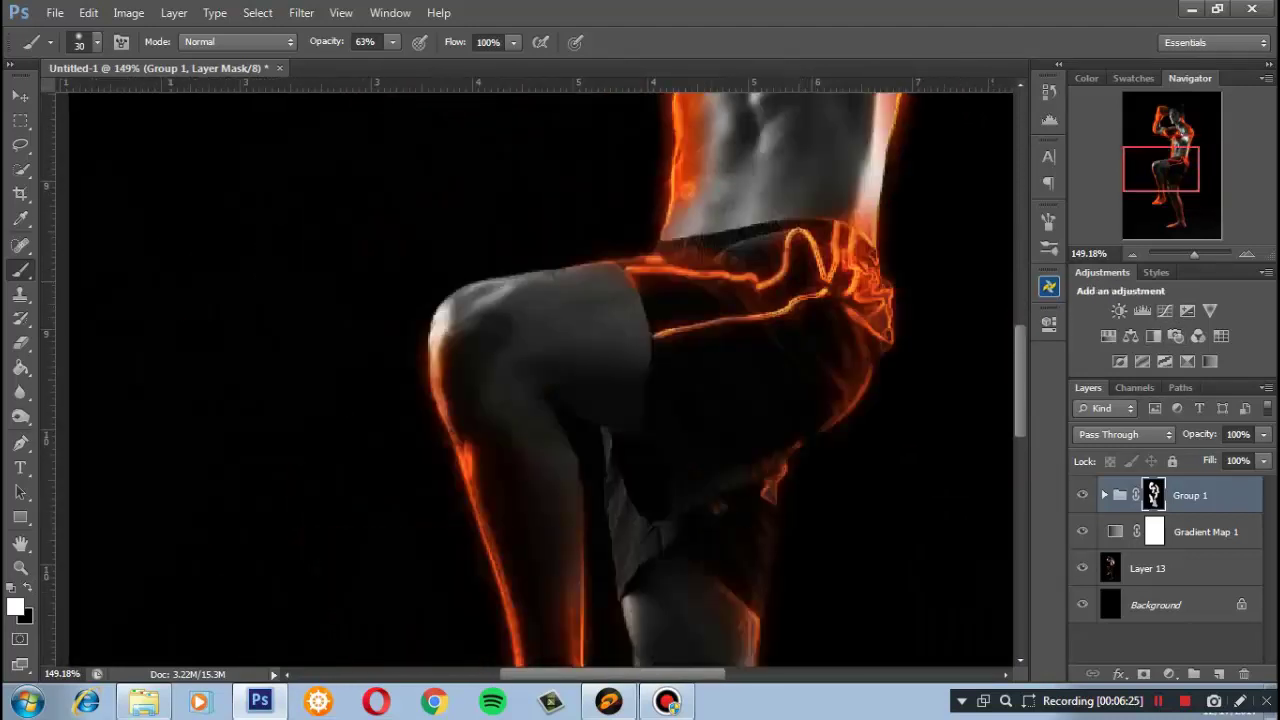
scroll(520, 330, up, 6)
scroll(530, 370, down, 10)
scroll(530, 370, down, 2)
scroll(530, 370, up, 6)
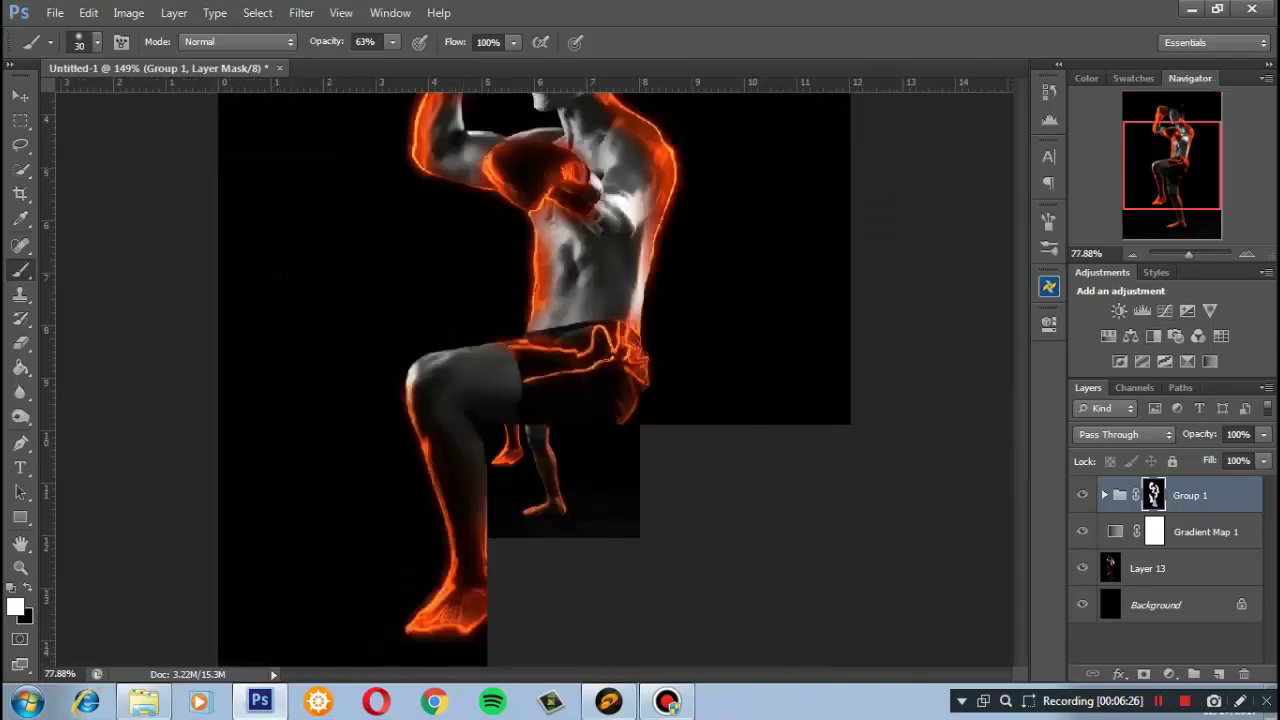
scroll(530, 370, up, 2)
drag(400, 378, 394, 408)
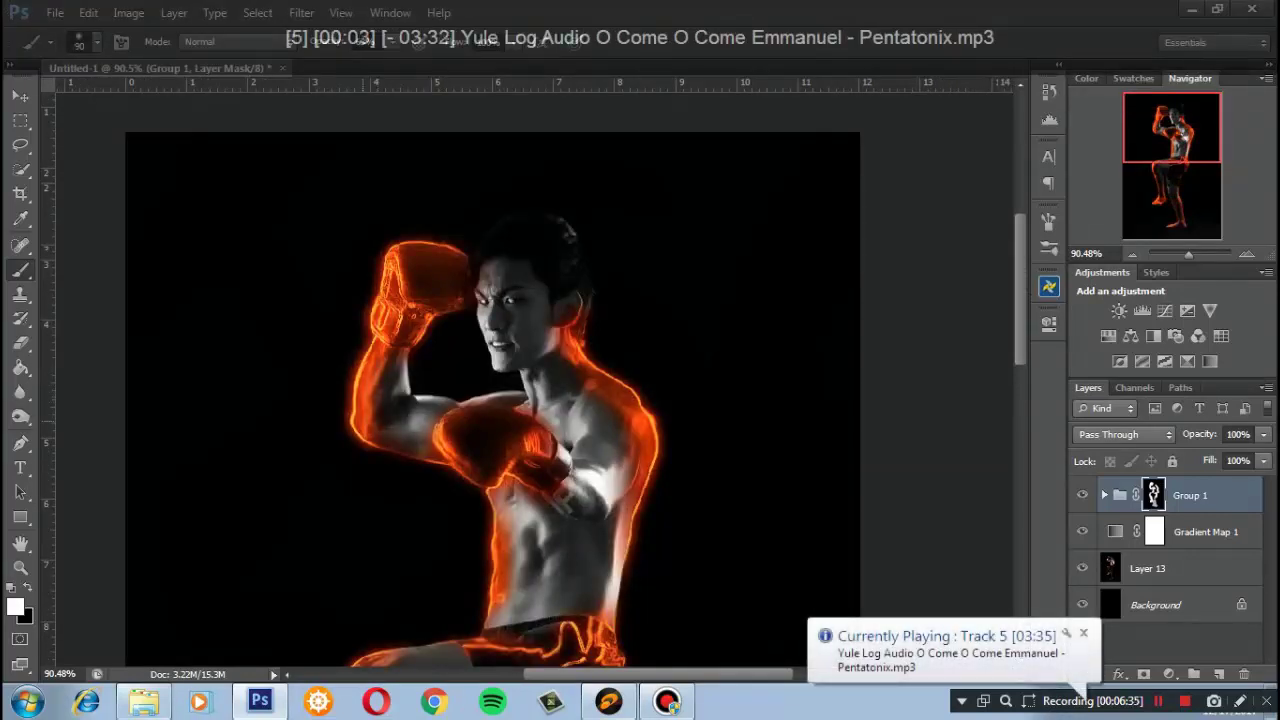
drag(405, 428, 632, 192)
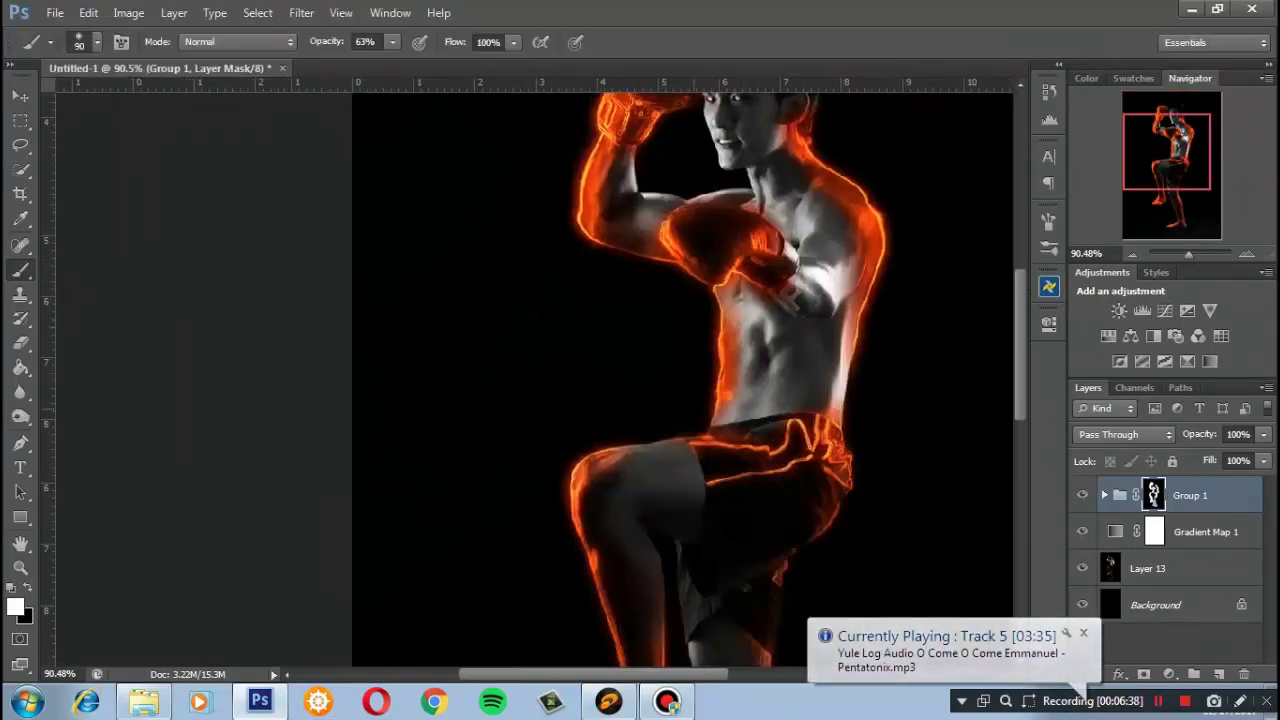
key(e)
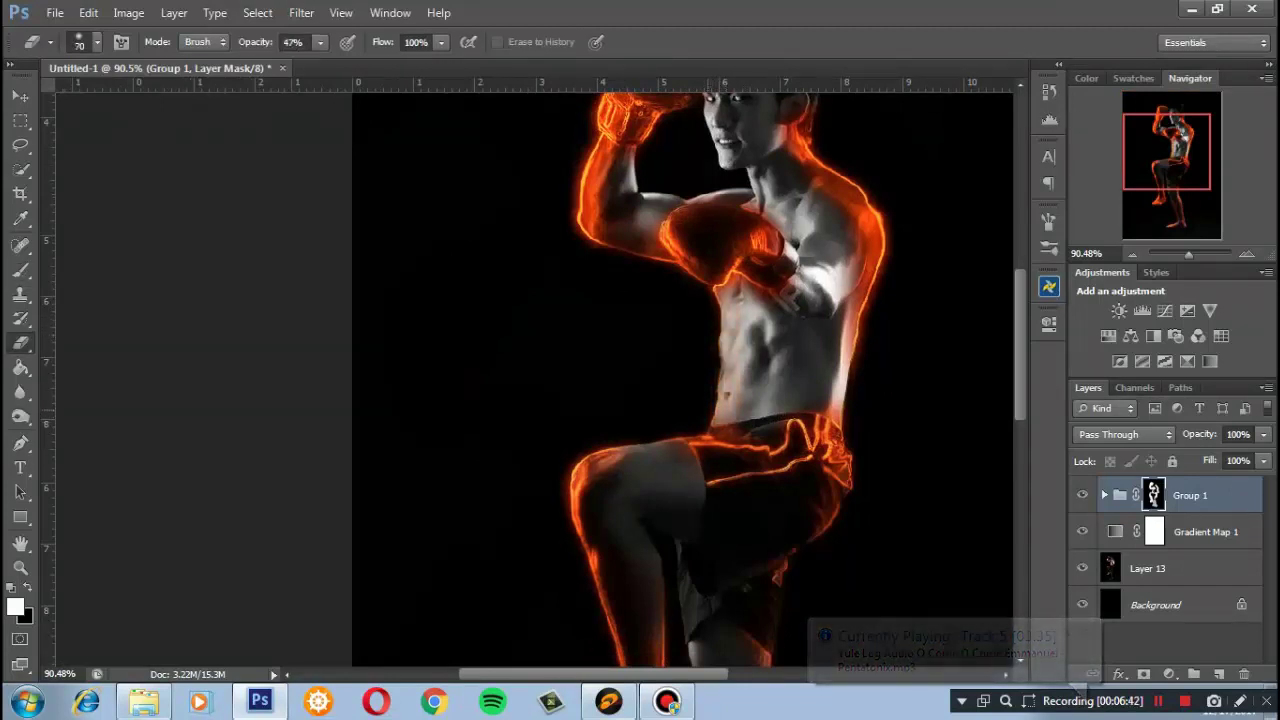
drag(632, 192, 447, 347)
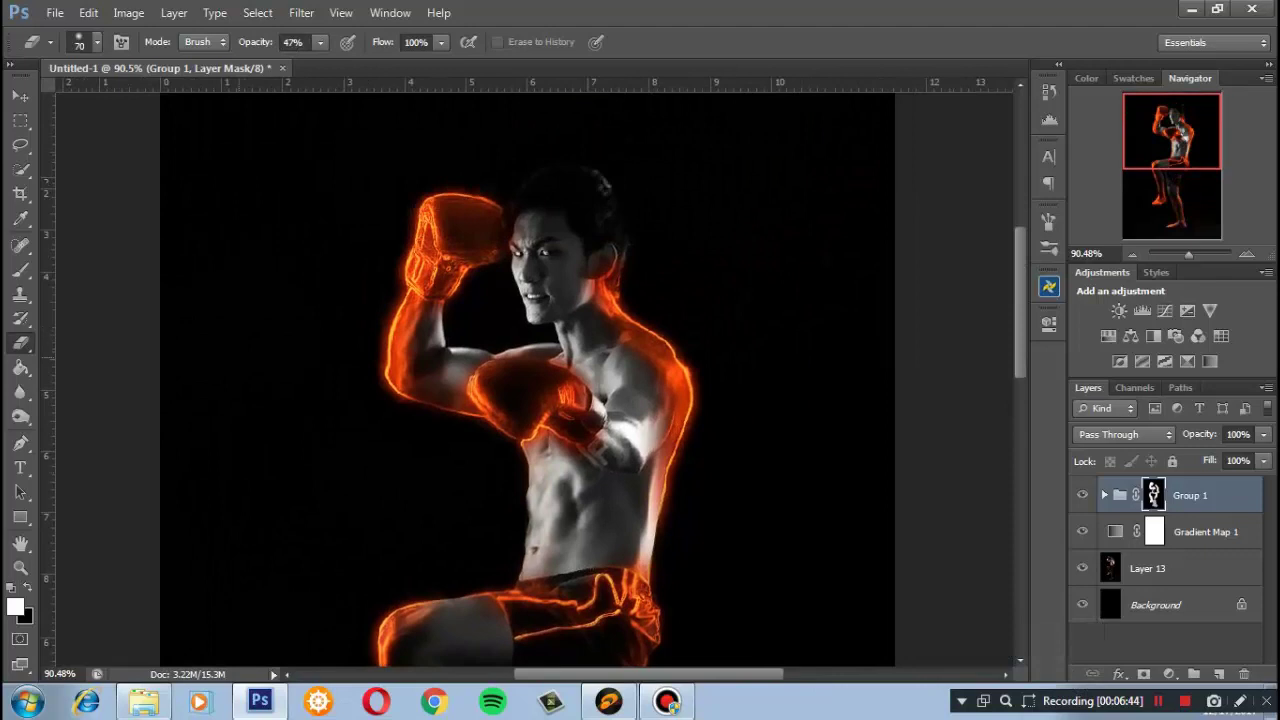
Make Layer 13 copy inside Group 1 visible, select it, and pick the Blur tool
click(1104, 495)
scroll(1165, 570, down, 1)
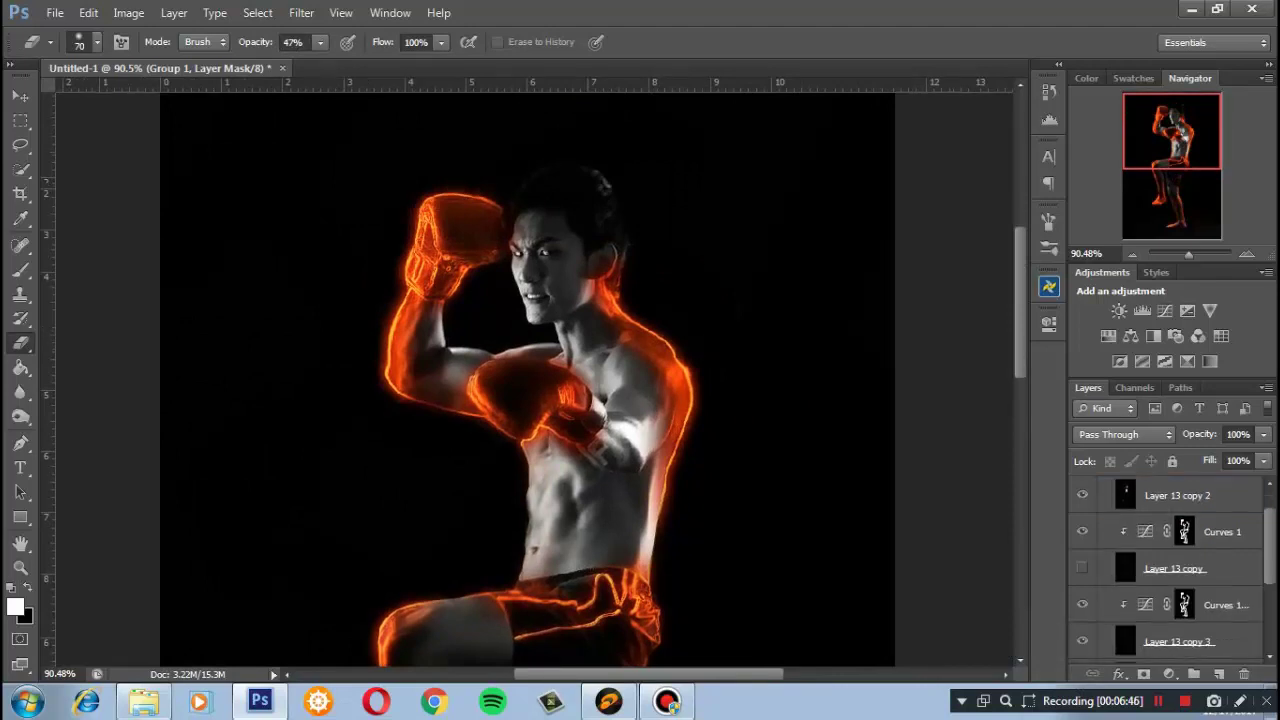
click(1081, 568)
click(1170, 568)
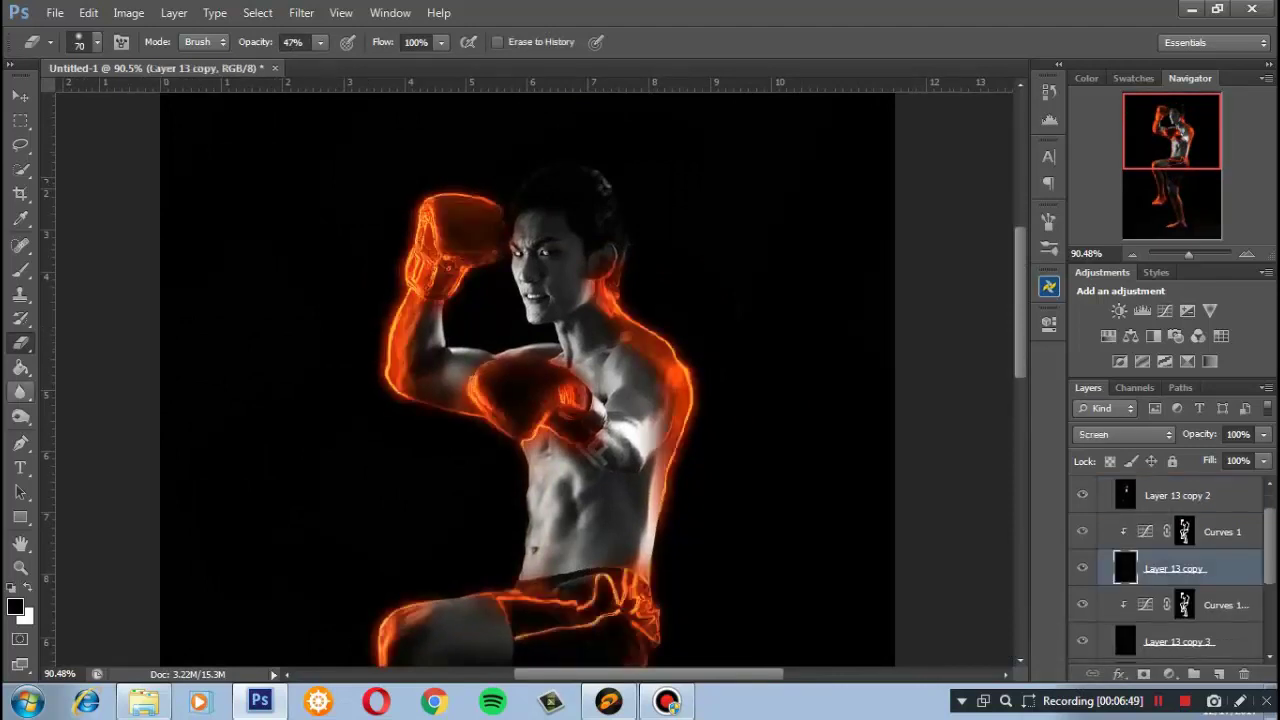
click(20, 392)
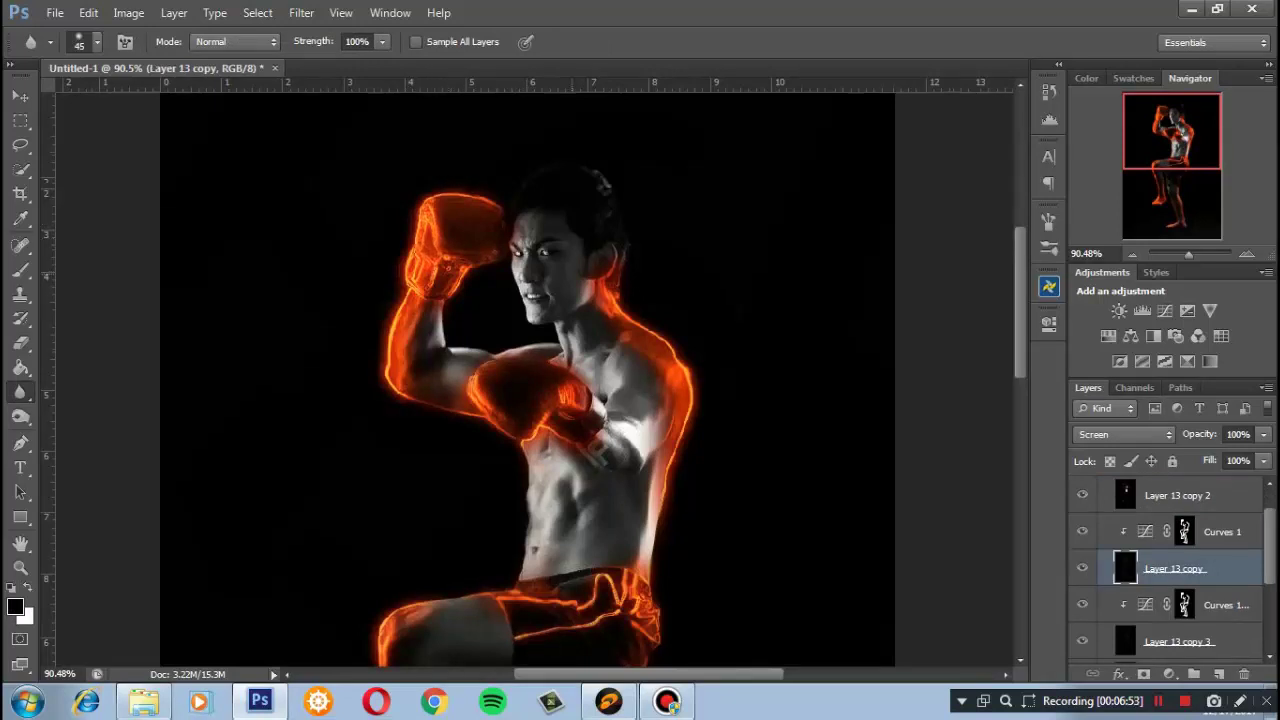
Zoom in to inspect the legs, then select and collapse Group 1
scroll(590, 380, down, 2)
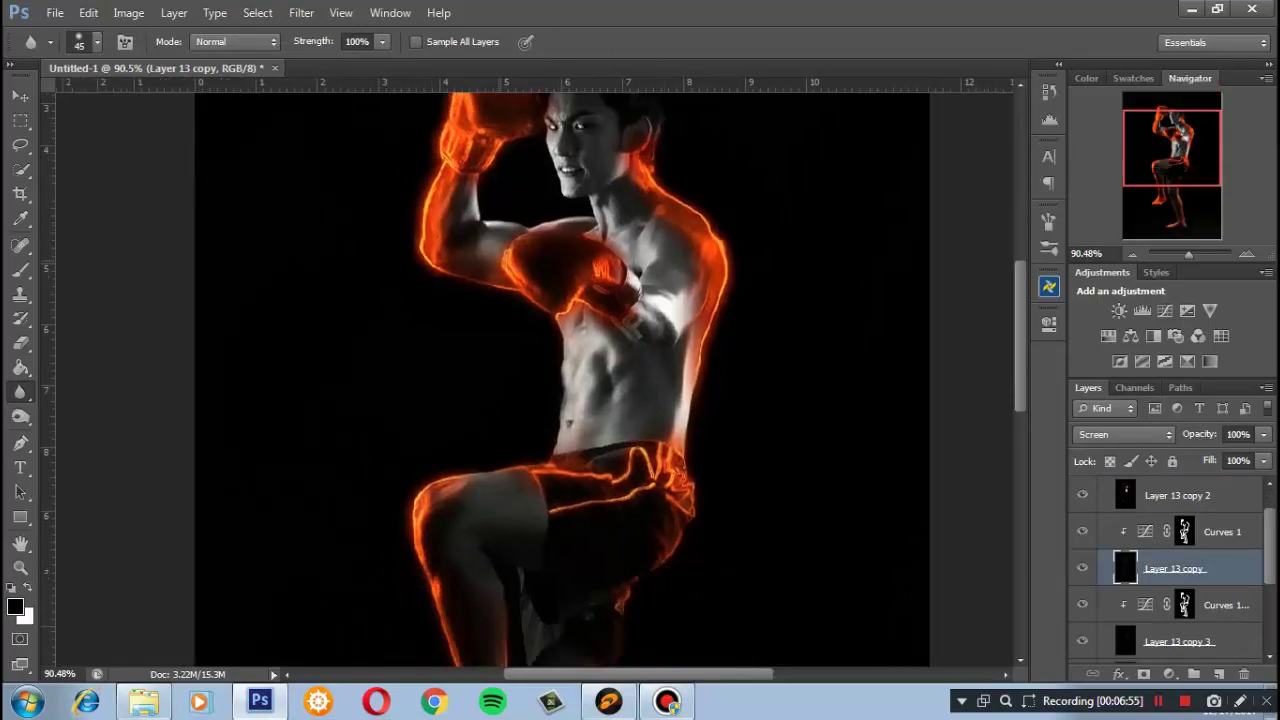
scroll(590, 380, down, 2)
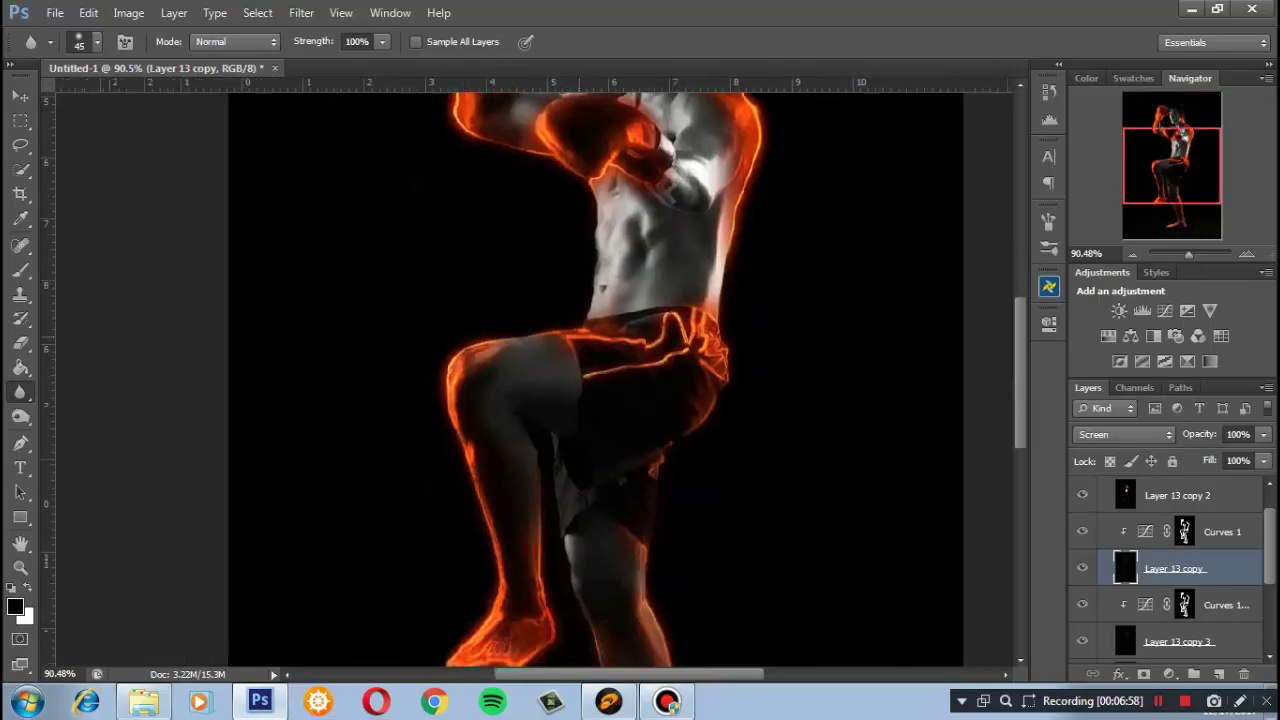
scroll(590, 380, down, 3)
scroll(640, 380, right, 1)
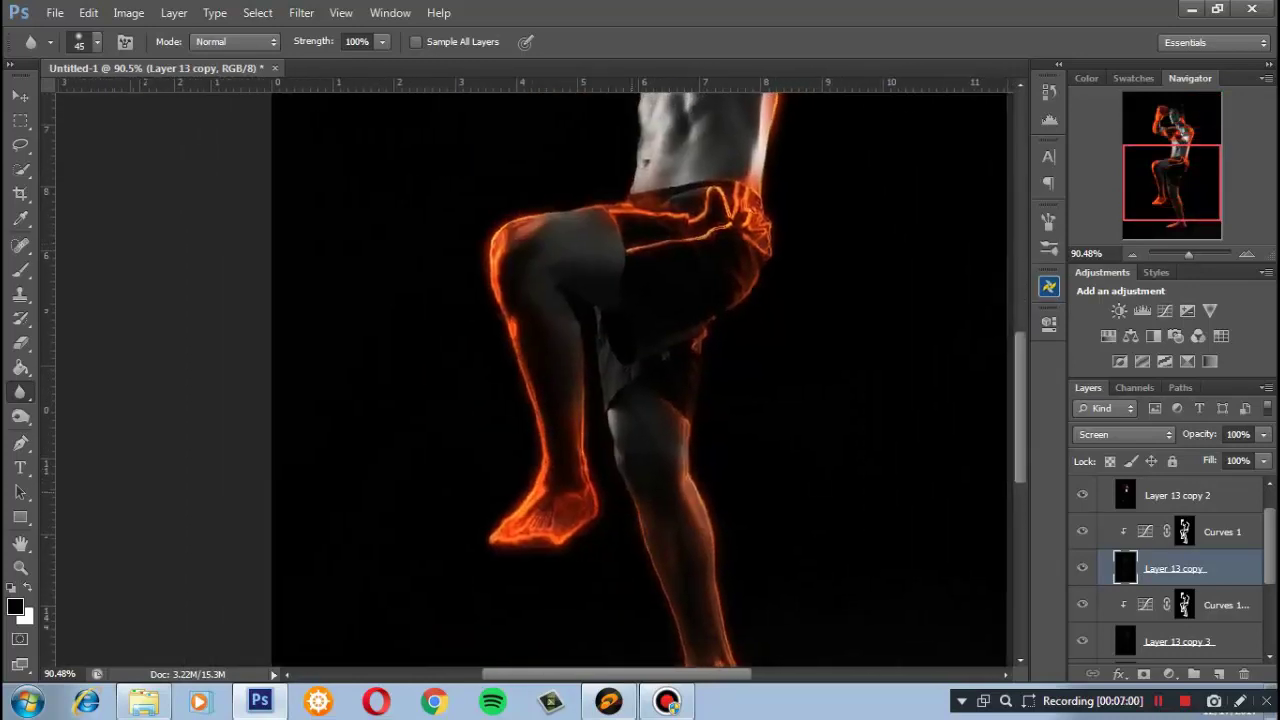
drag(1188, 254, 1197, 254)
scroll(534, 379, up, 2)
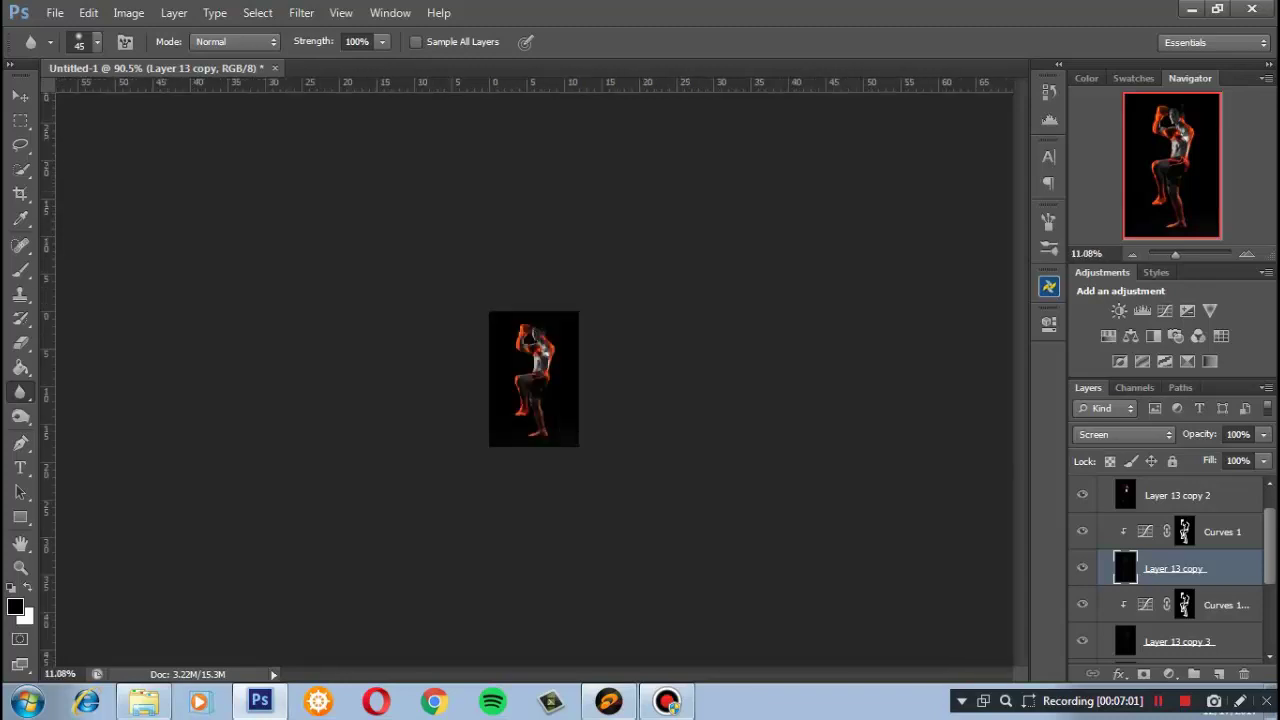
scroll(534, 379, up, 2)
scroll(534, 379, up, 2)
scroll(534, 379, up, 2)
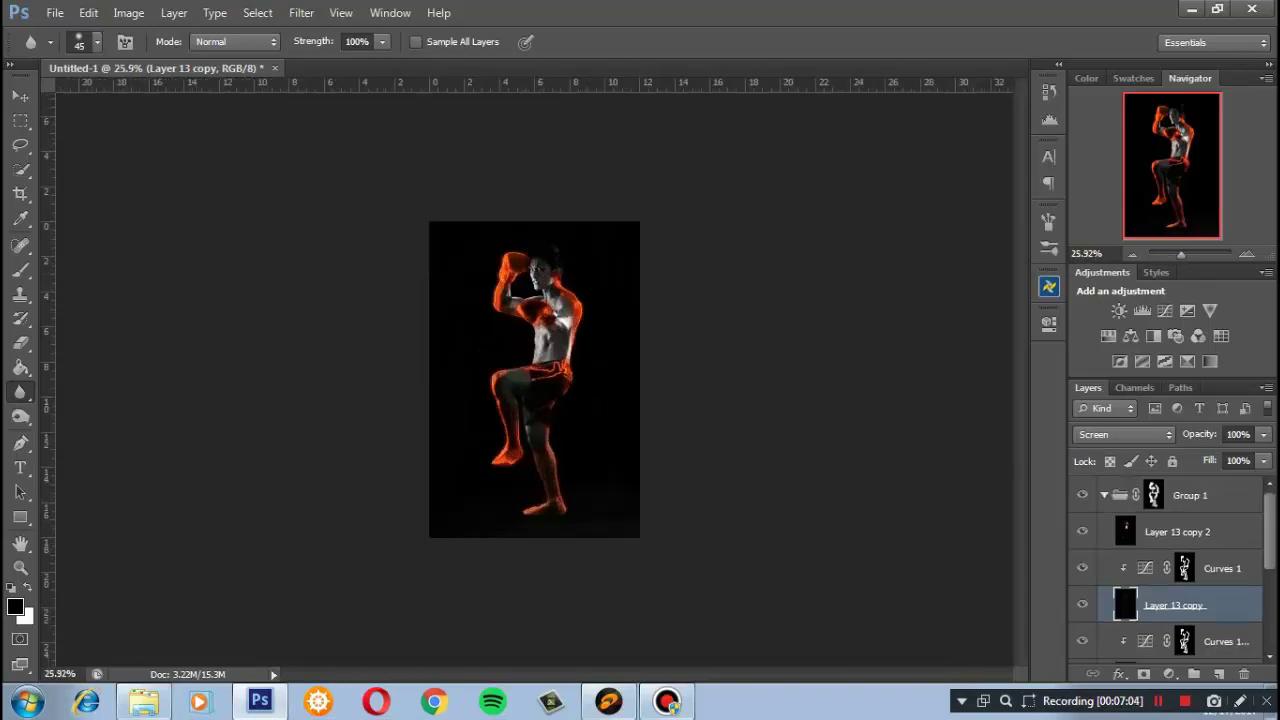
click(1190, 495)
click(1104, 495)
Set Gradient Map 1 to 65% opacity and add a new empty Layer 15
click(1154, 531)
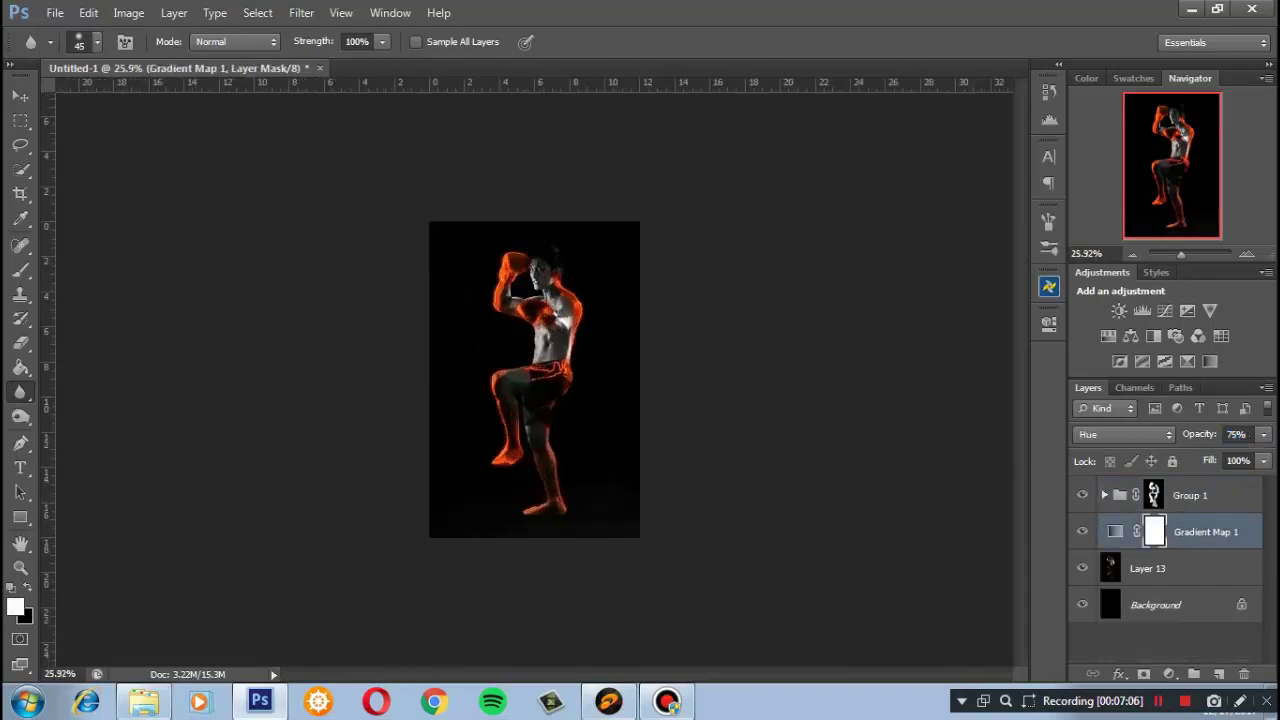
text(65)
key(Return)
click(1219, 674)
key(g)
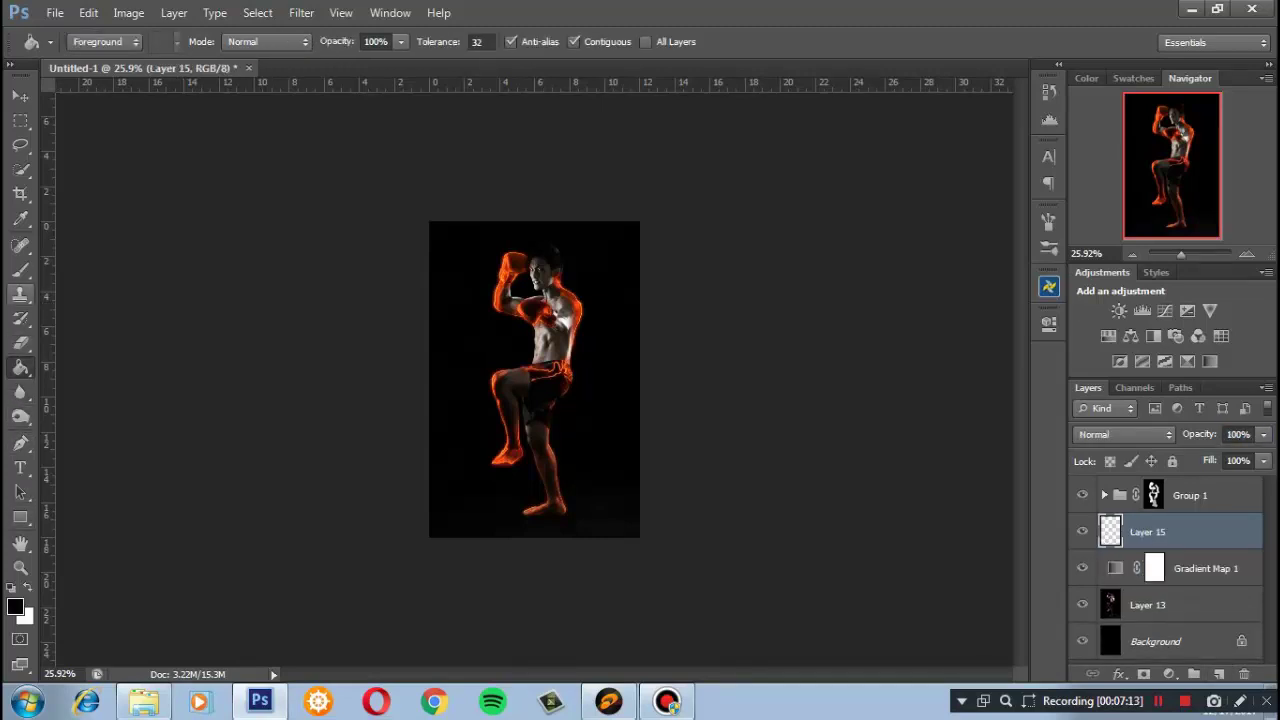
Set the foreground colour to a red-orange (#ff4e00) for the brush
key(b)
click(15, 606)
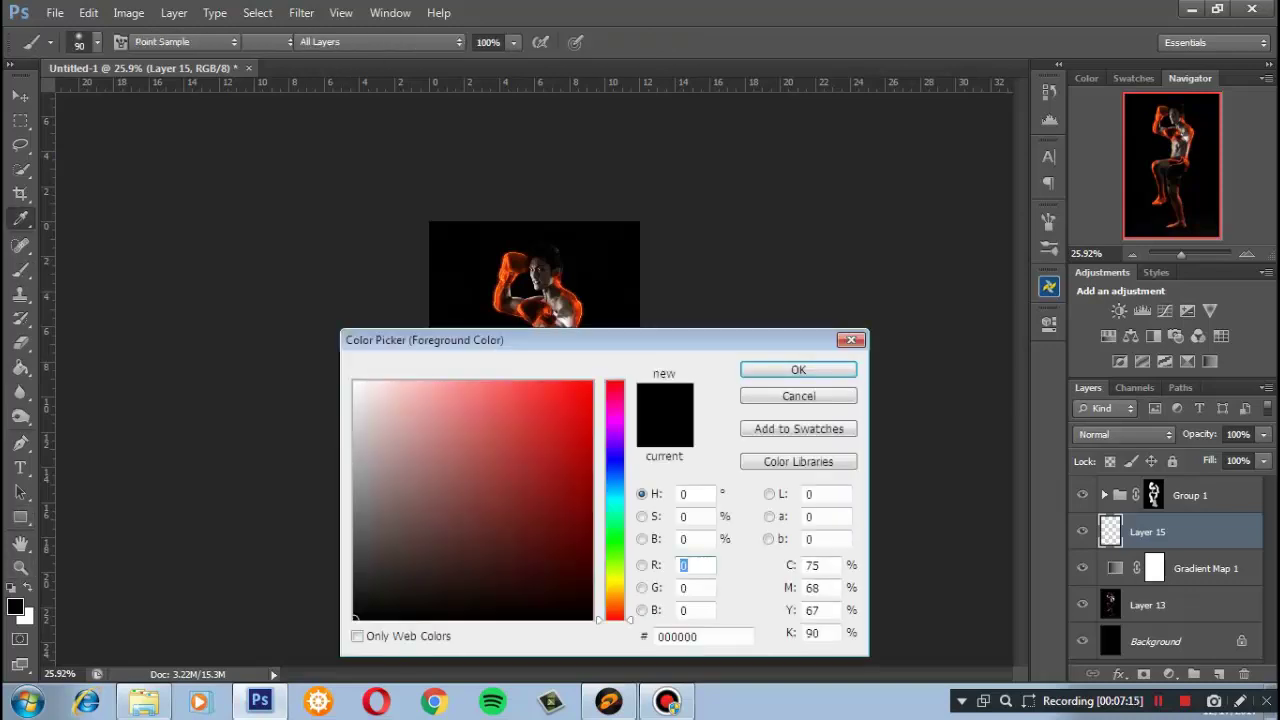
text(255)
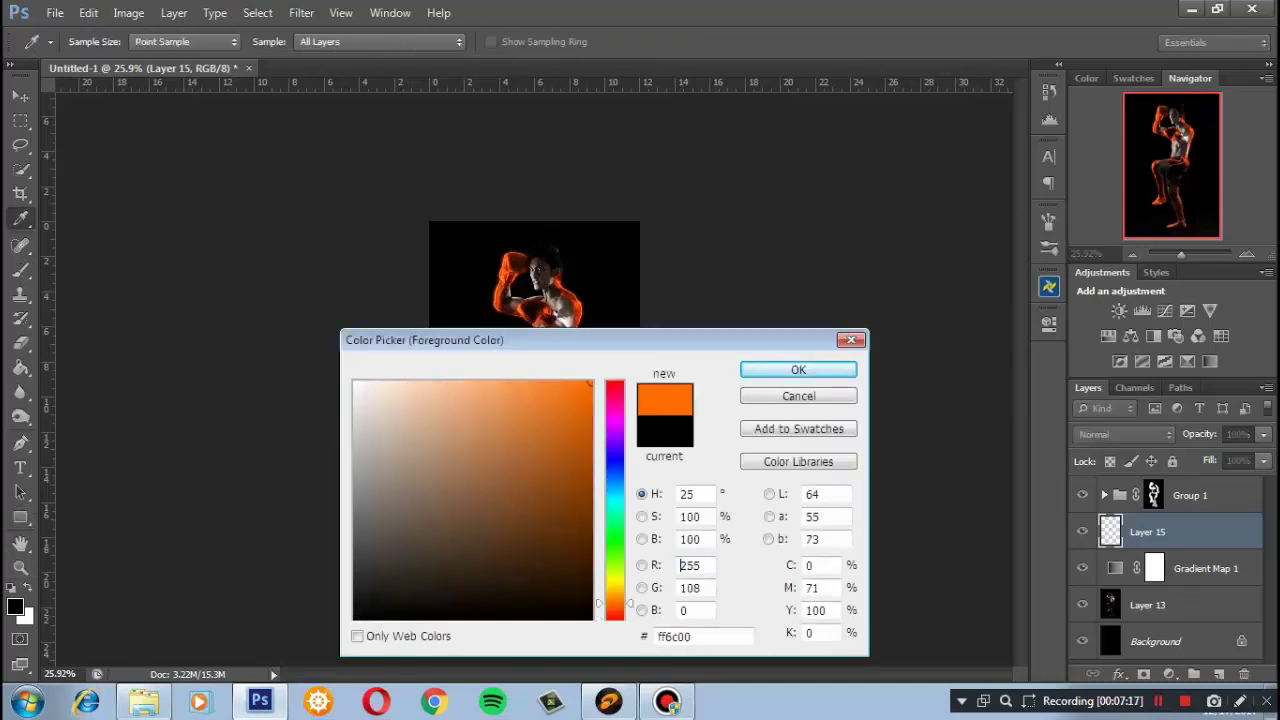
drag(614, 604, 614, 608)
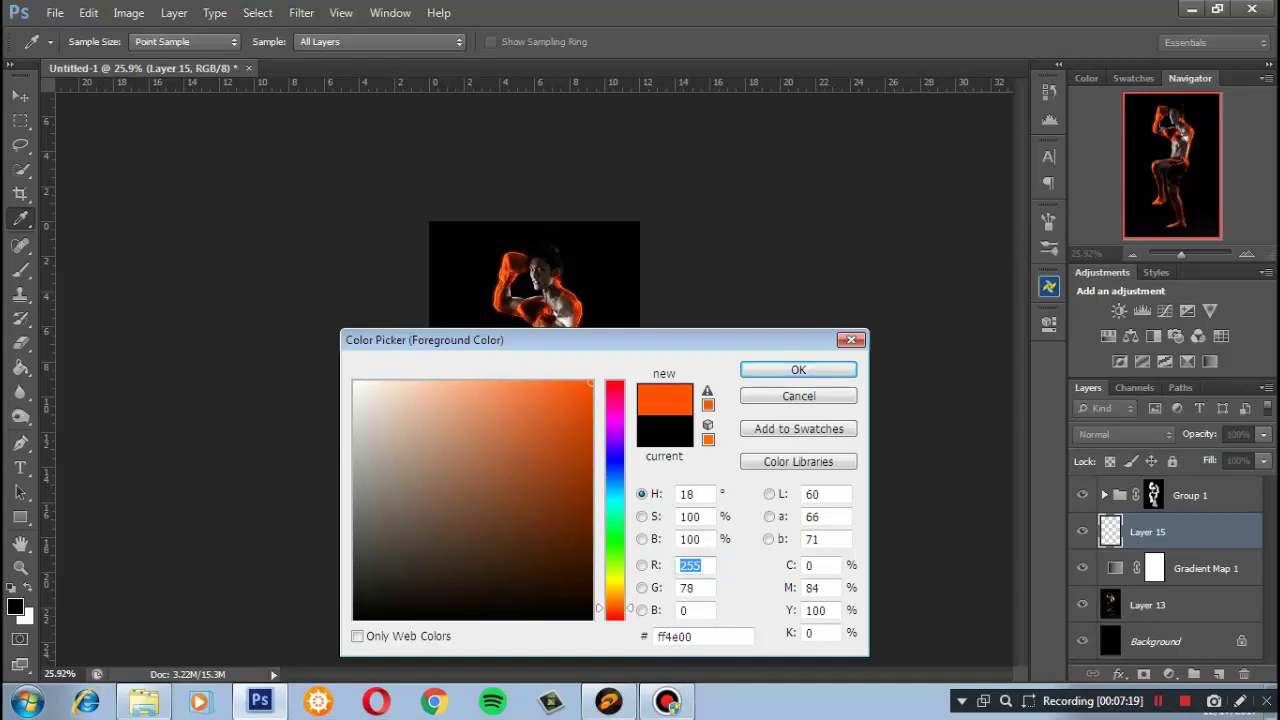
key(Return)
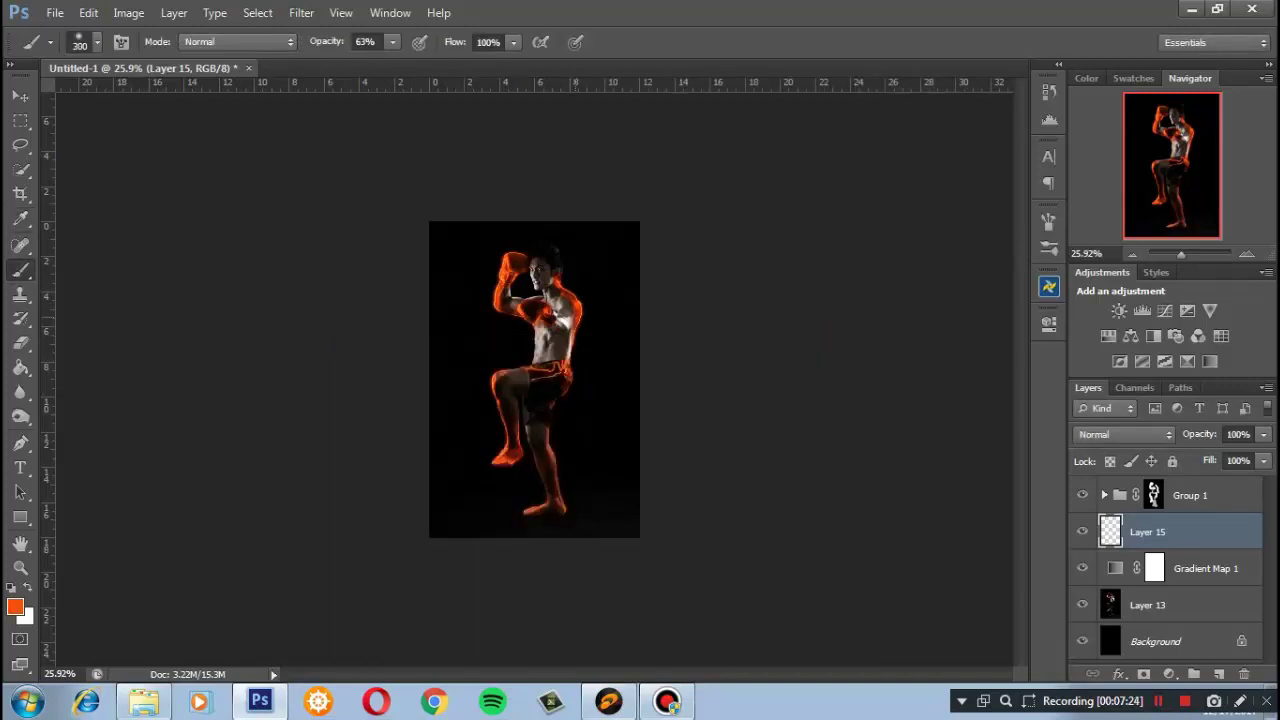
Paint a soft orange stroke left of the torso at 100% brush opacity
scroll(534, 380, up, 3)
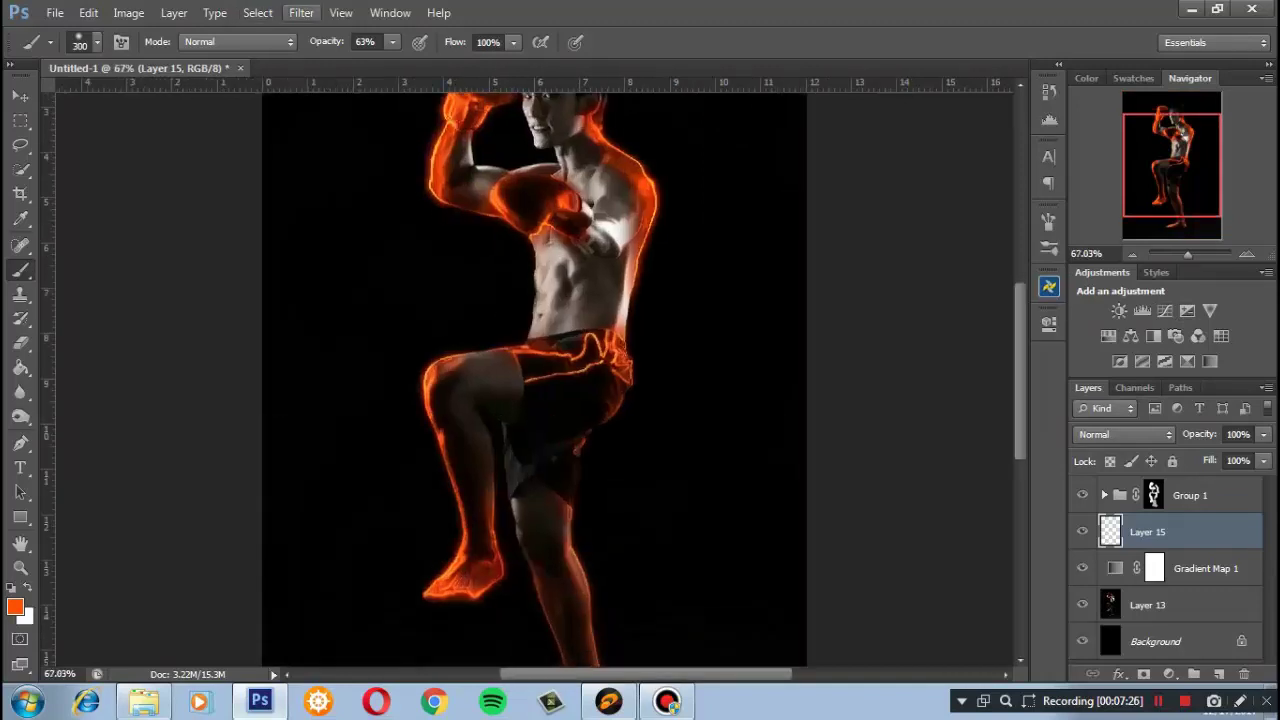
key(0)
drag(500, 350, 559, 430)
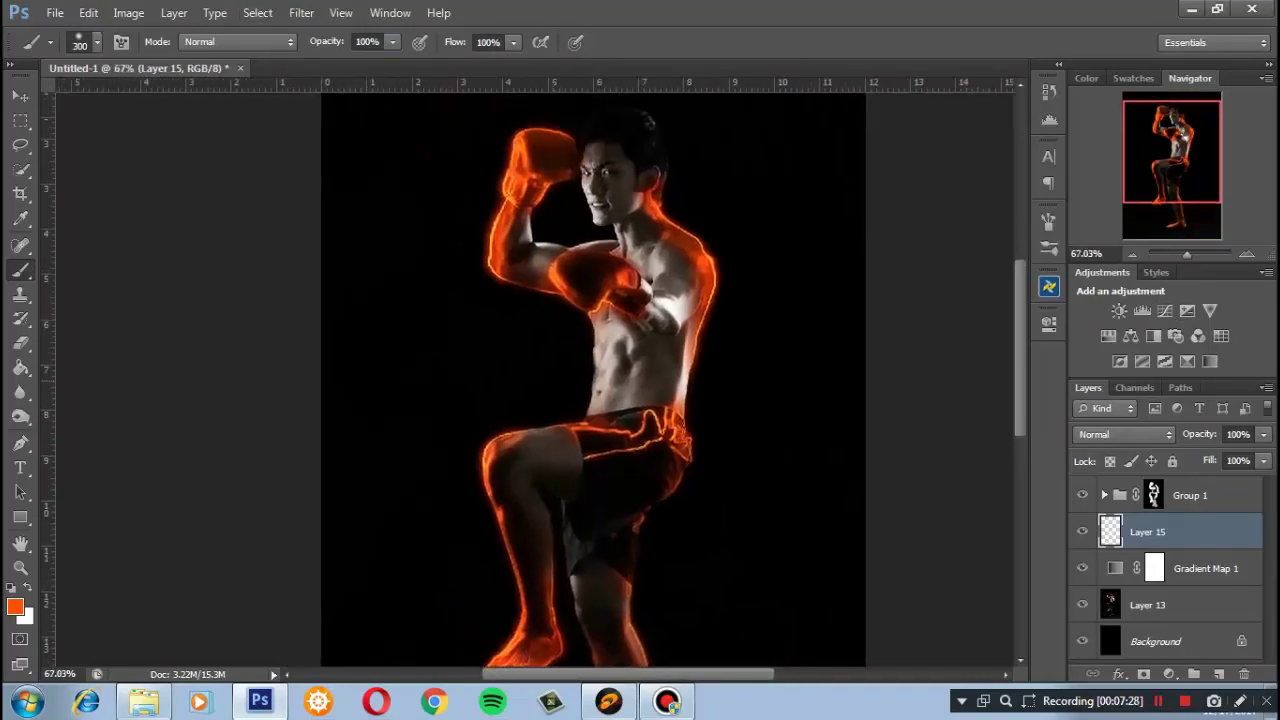
drag(470, 400, 600, 370)
Set Layer 15's blend mode to Overlay after briefly trying Color
click(1125, 434)
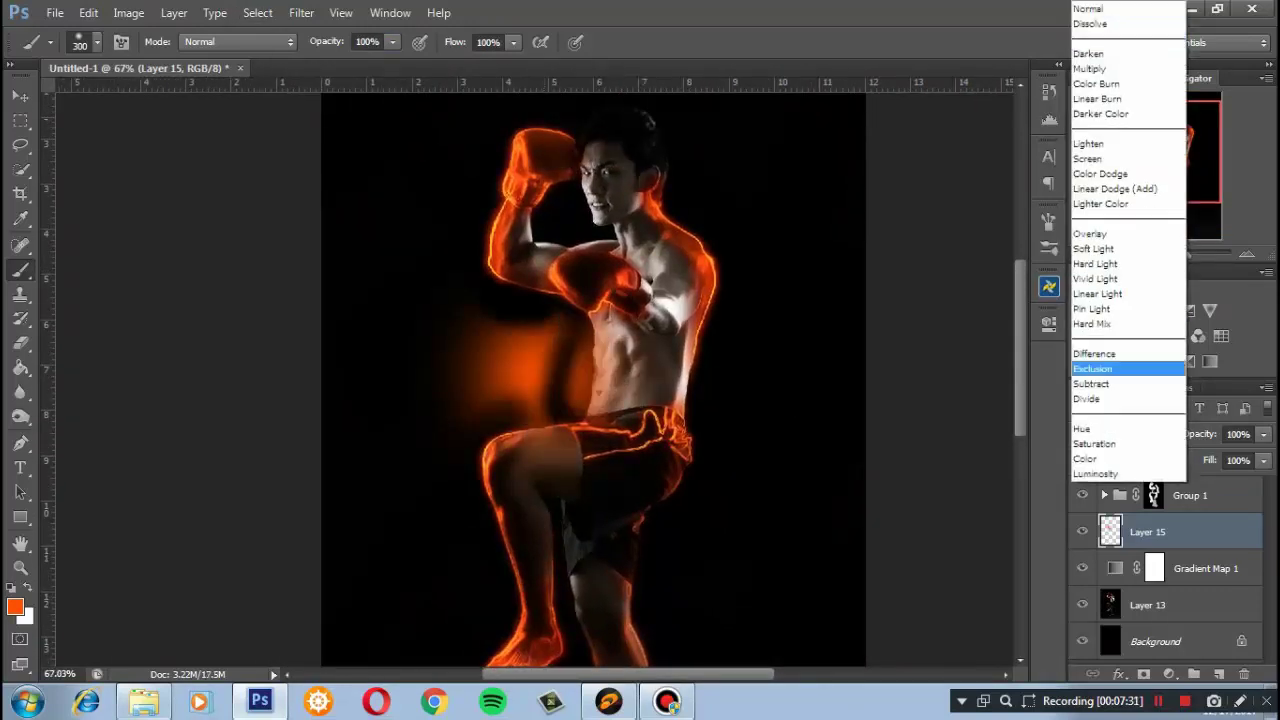
click(1095, 234)
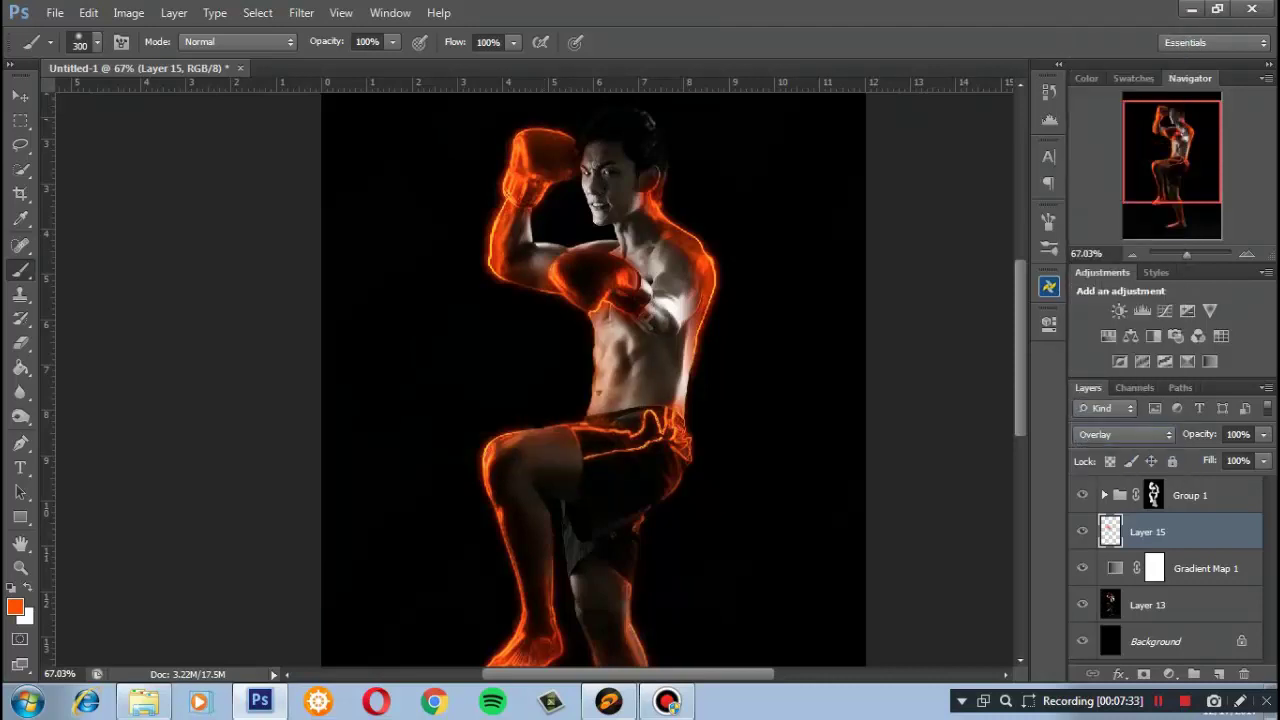
click(1125, 434)
click(1110, 449)
click(1125, 434)
click(1110, 240)
click(1154, 568)
Add a new Layer 16 and fill it with black
click(1218, 674)
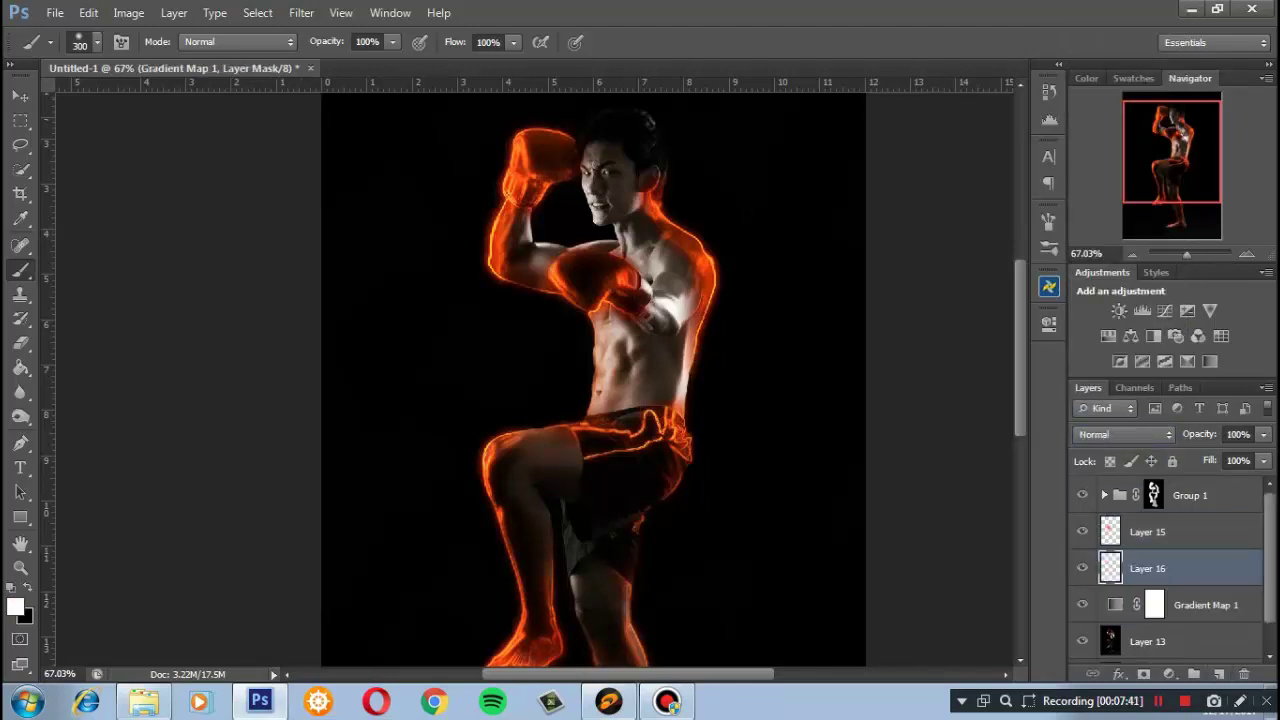
key(g)
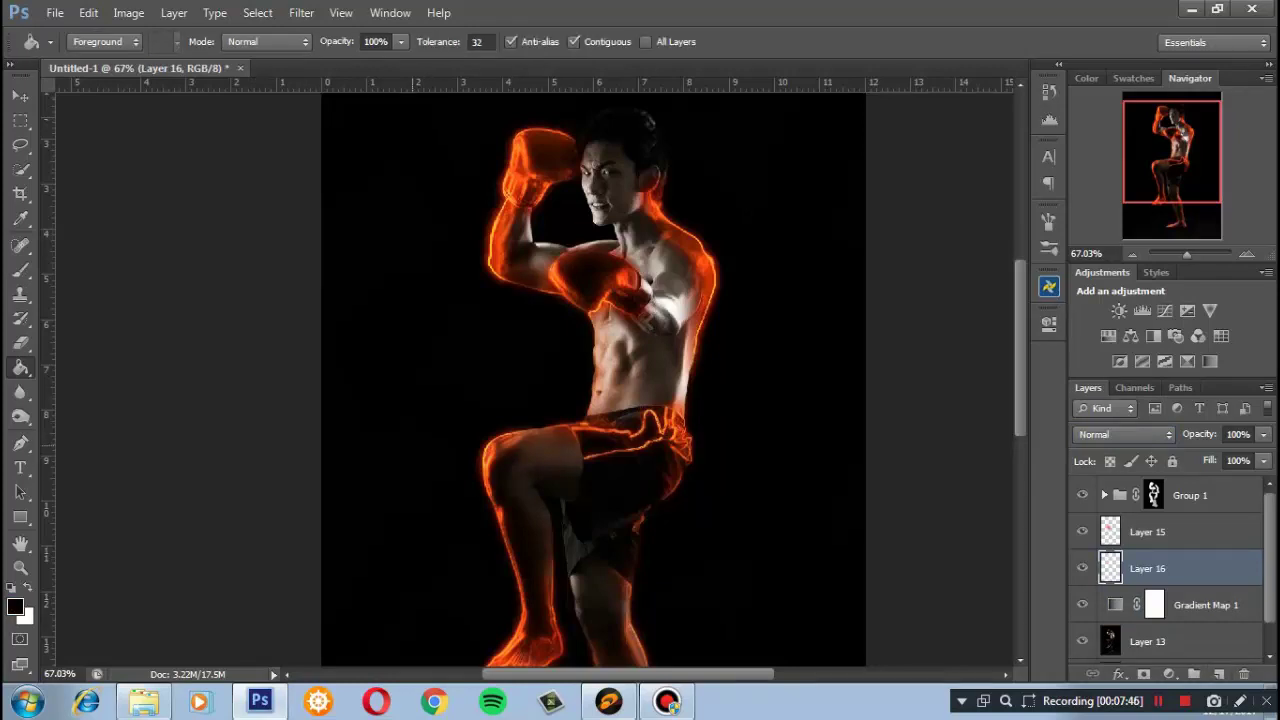
click(420, 400)
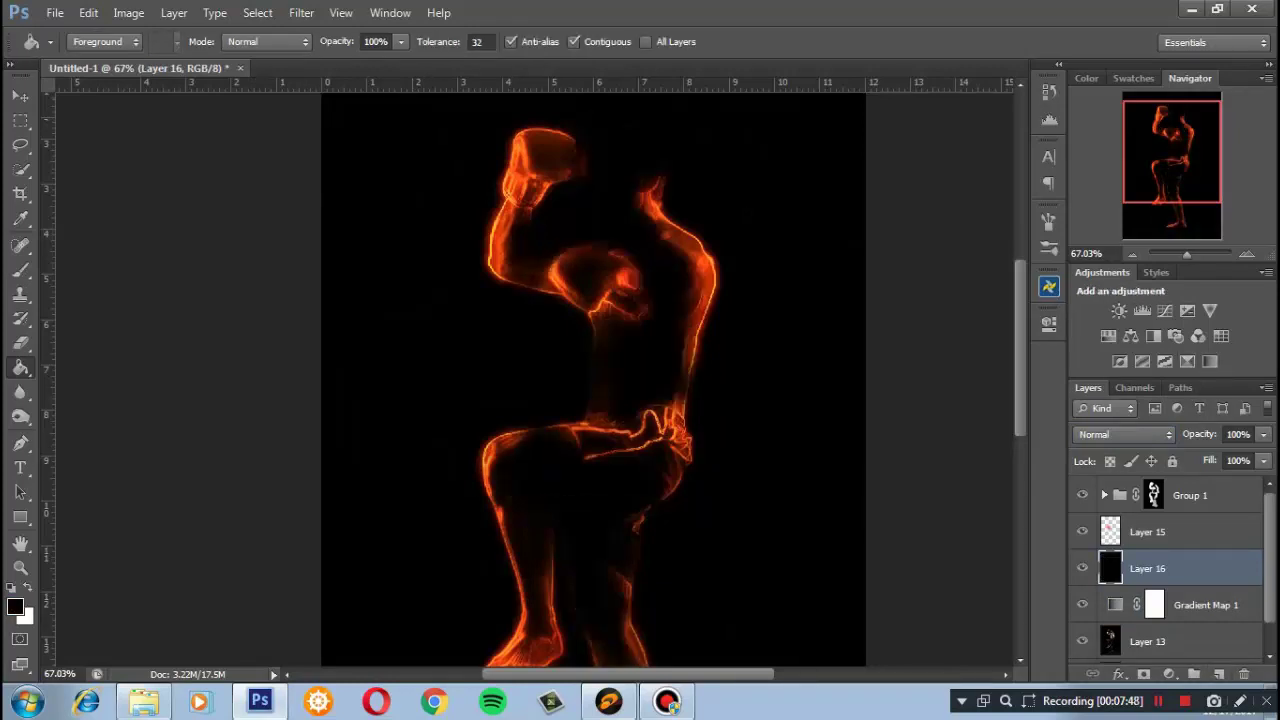
Lower Layer 16's opacity to a subtle 10–12%
drag(1199, 434, 1180, 434)
text(10)
key(Return)
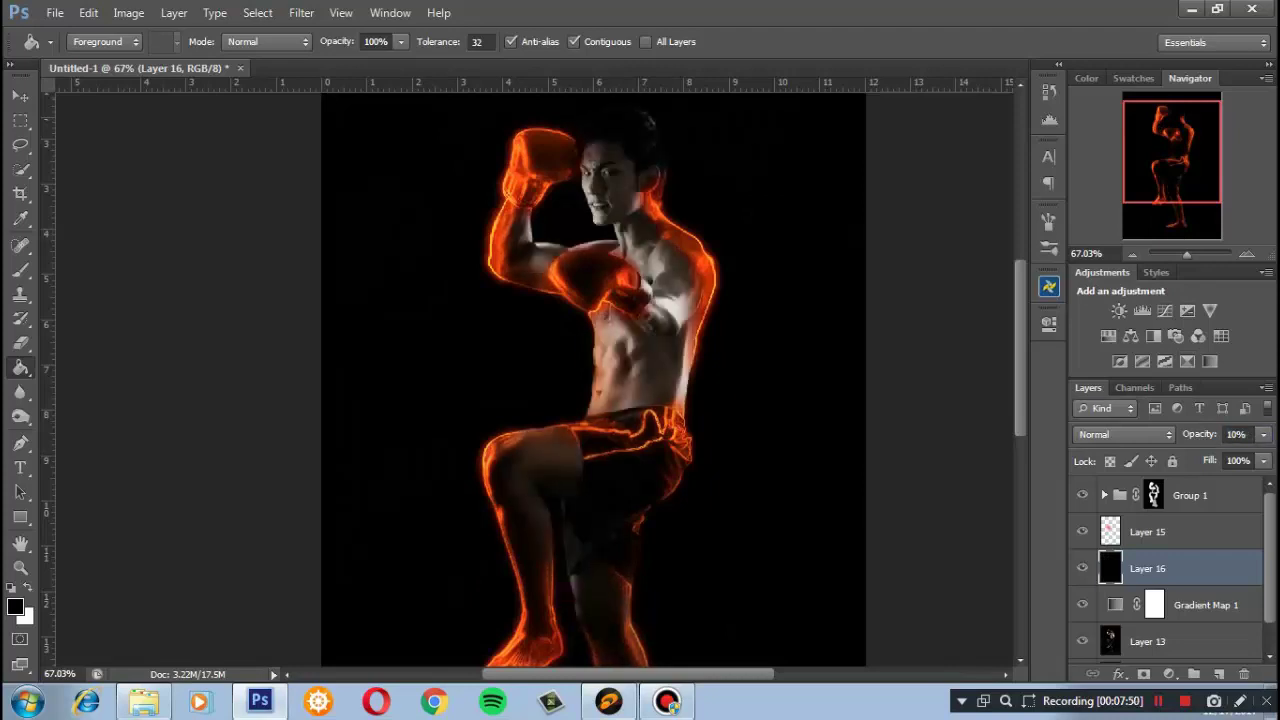
key(Up)
key(Up)
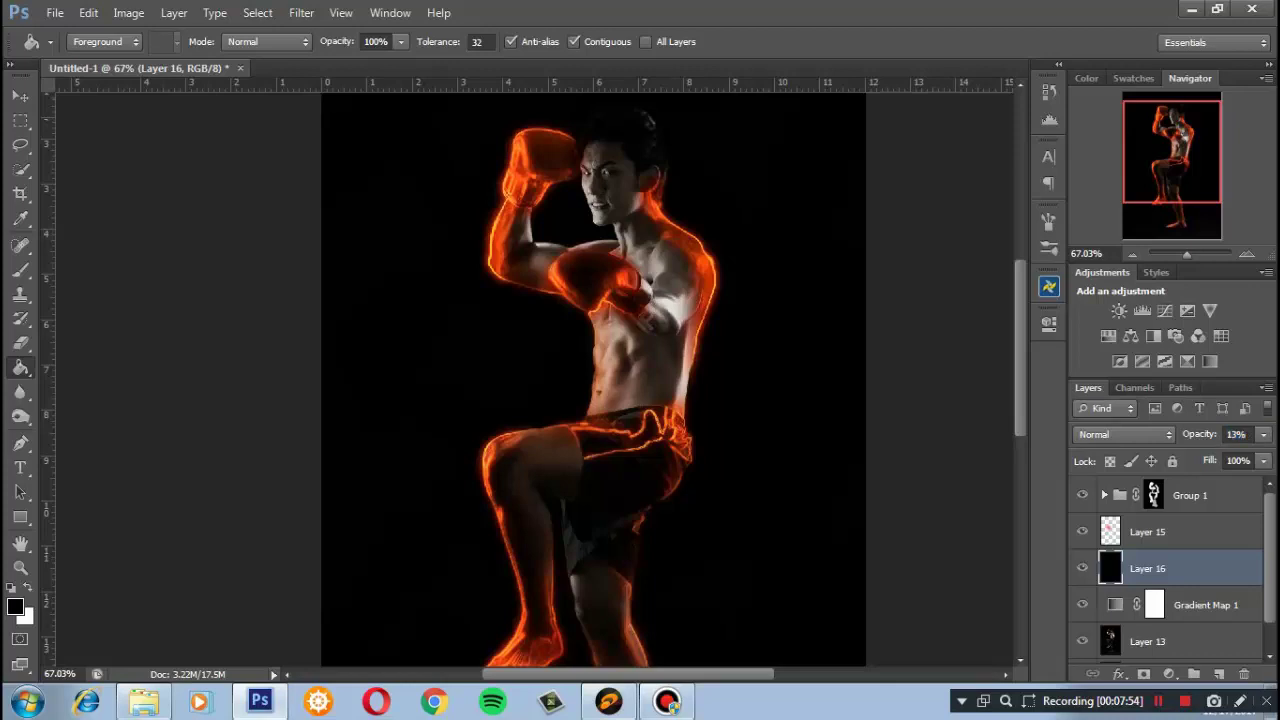
text(38)
key(Return)
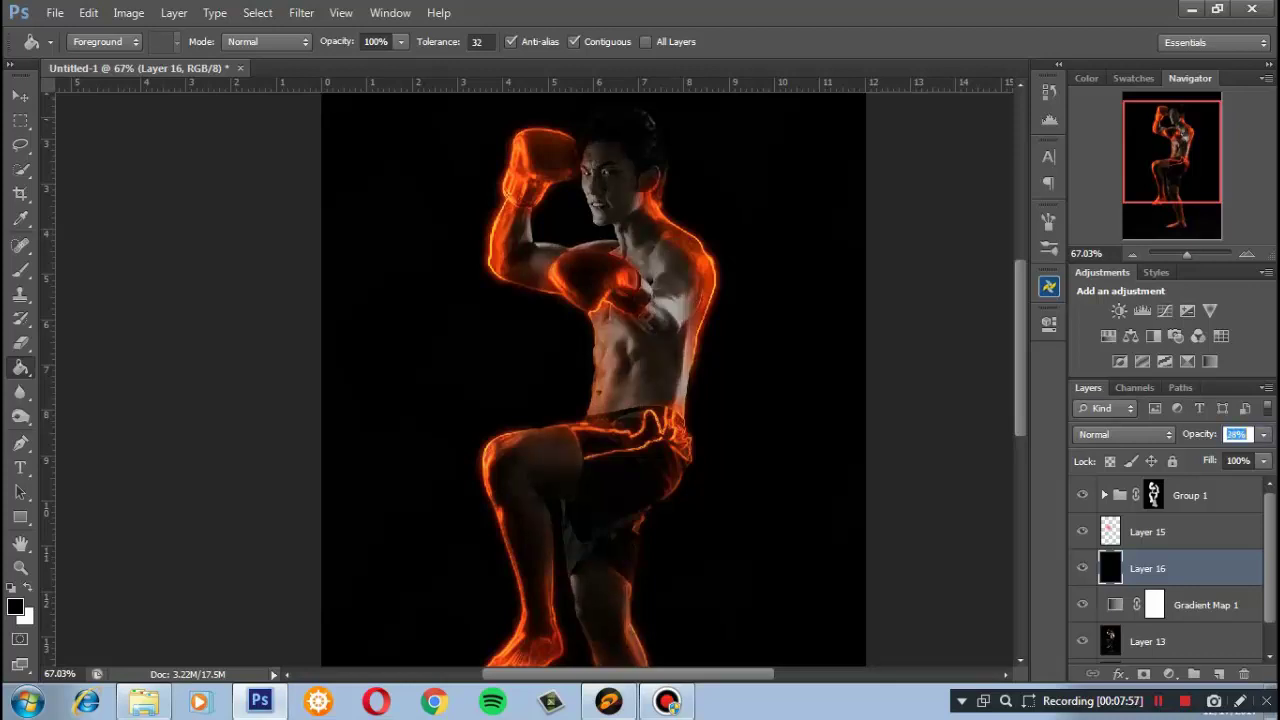
click(1147, 531)
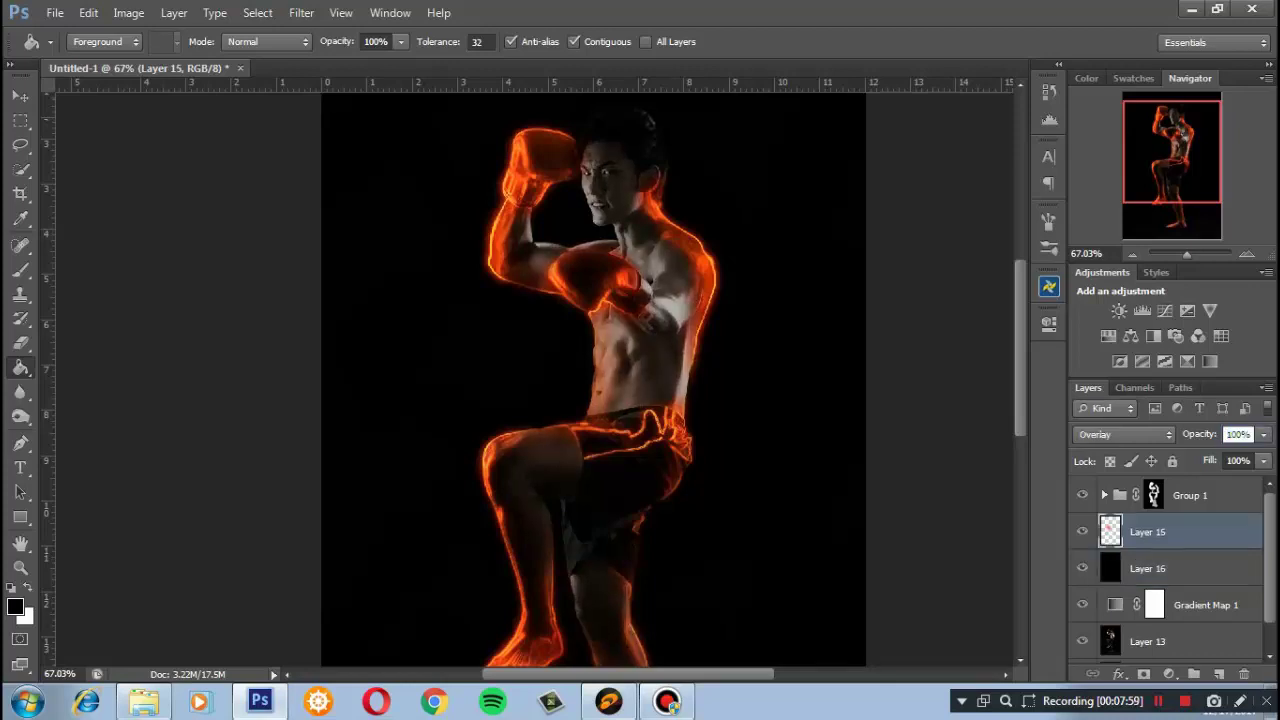
Pick a bright orange (#ff5a00) foreground for the soft brush
click(20, 270)
click(14, 606)
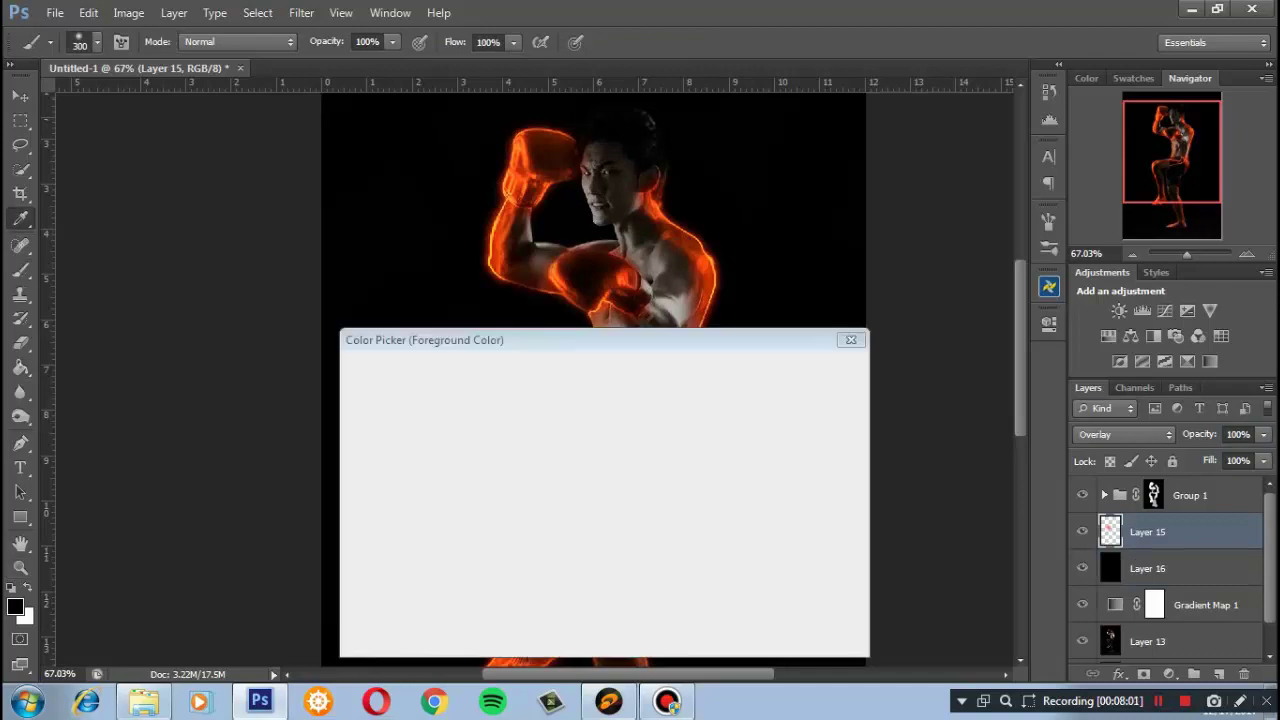
drag(614, 618, 614, 603)
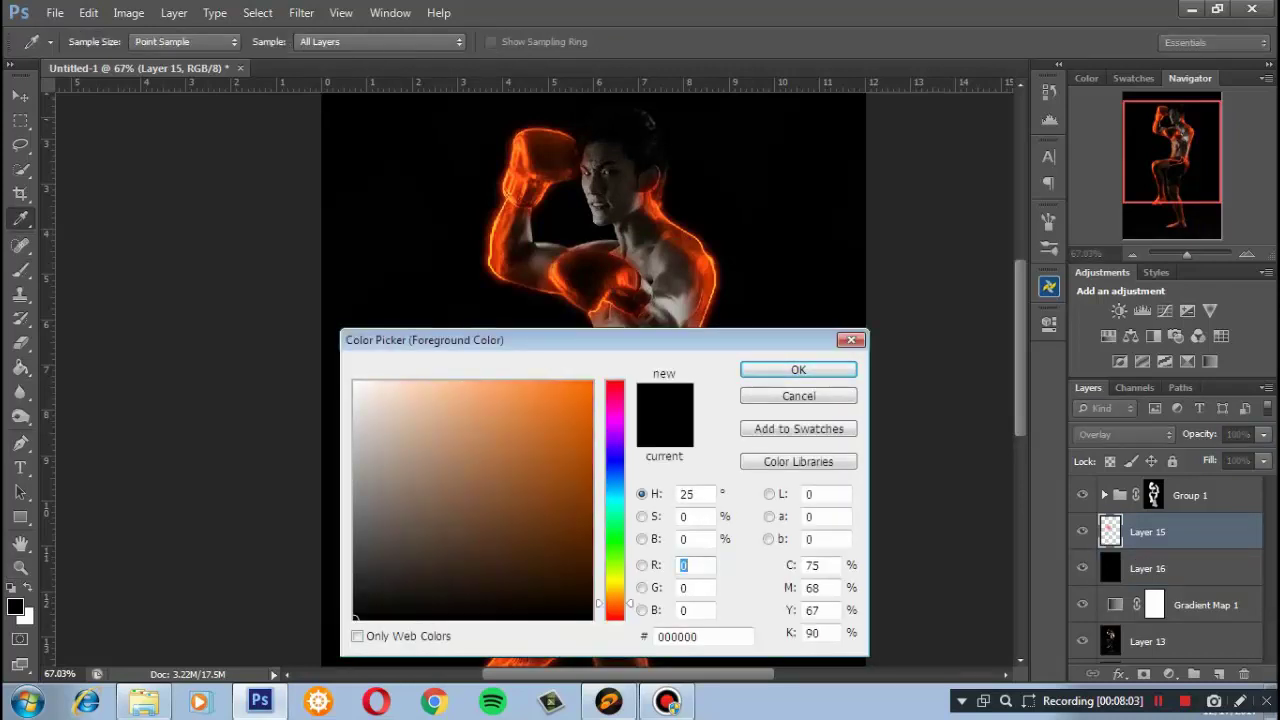
click(590, 382)
click(798, 369)
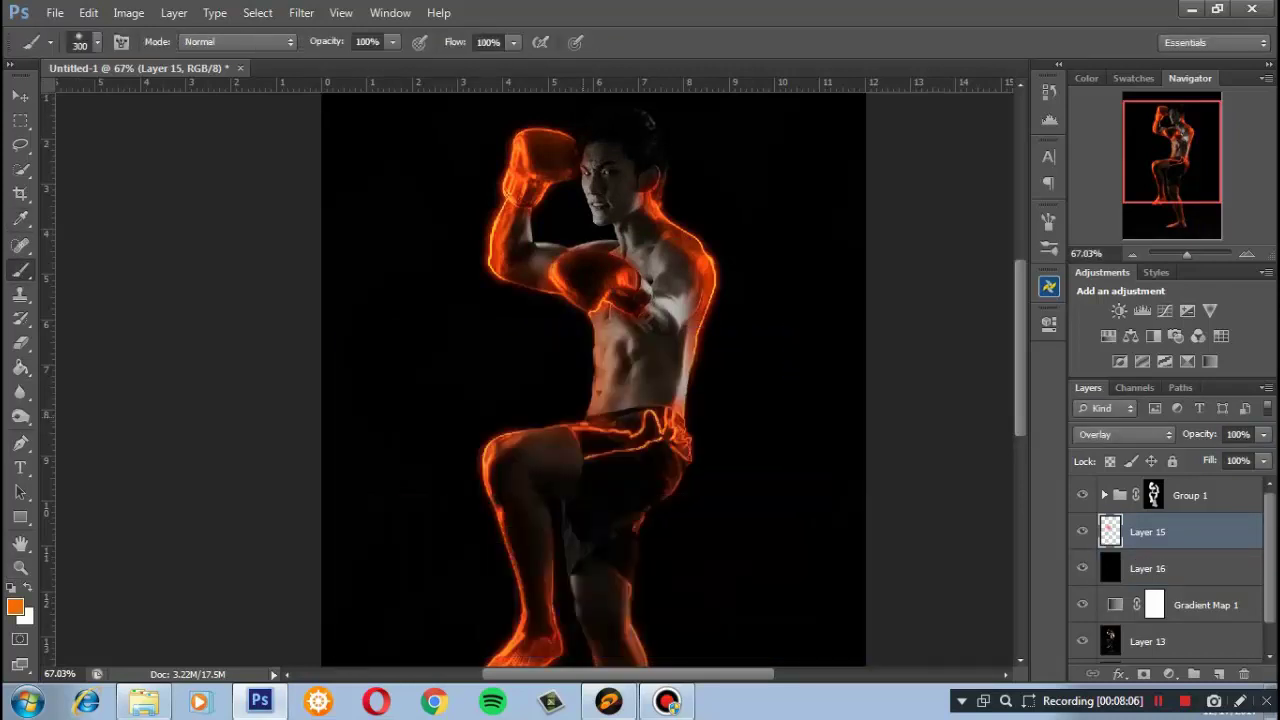
click(14, 606)
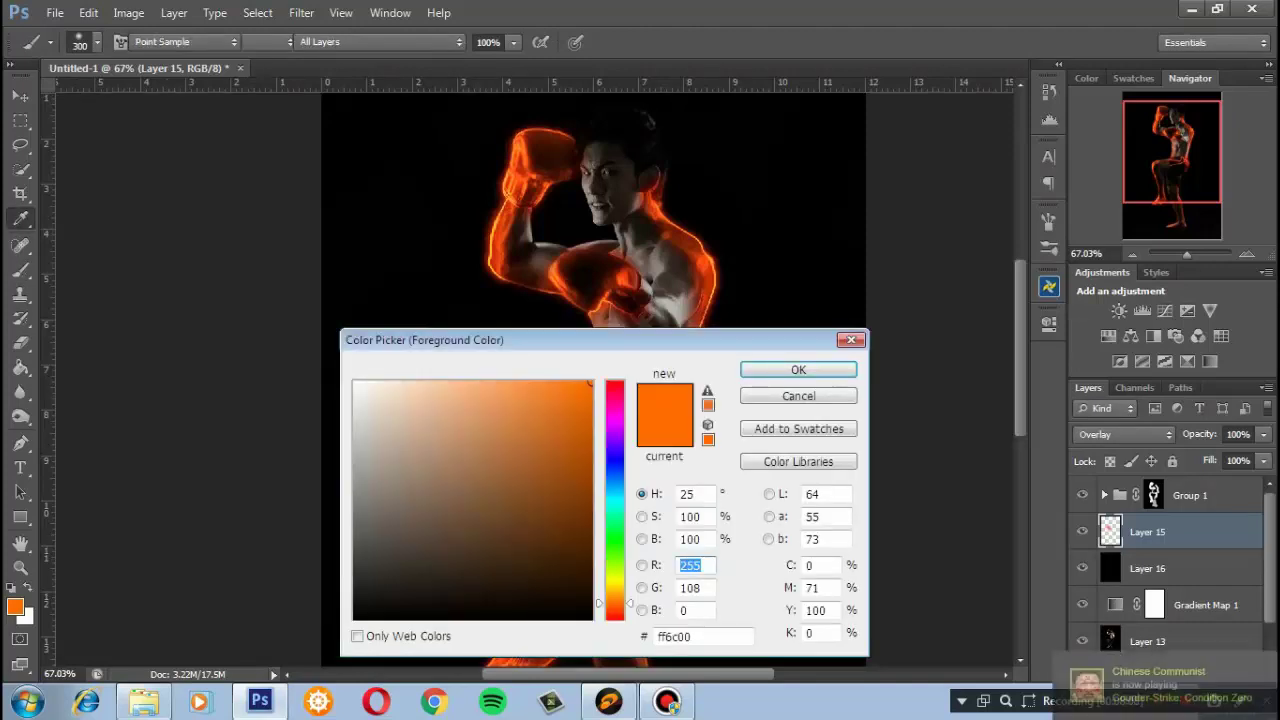
click(614, 606)
click(798, 369)
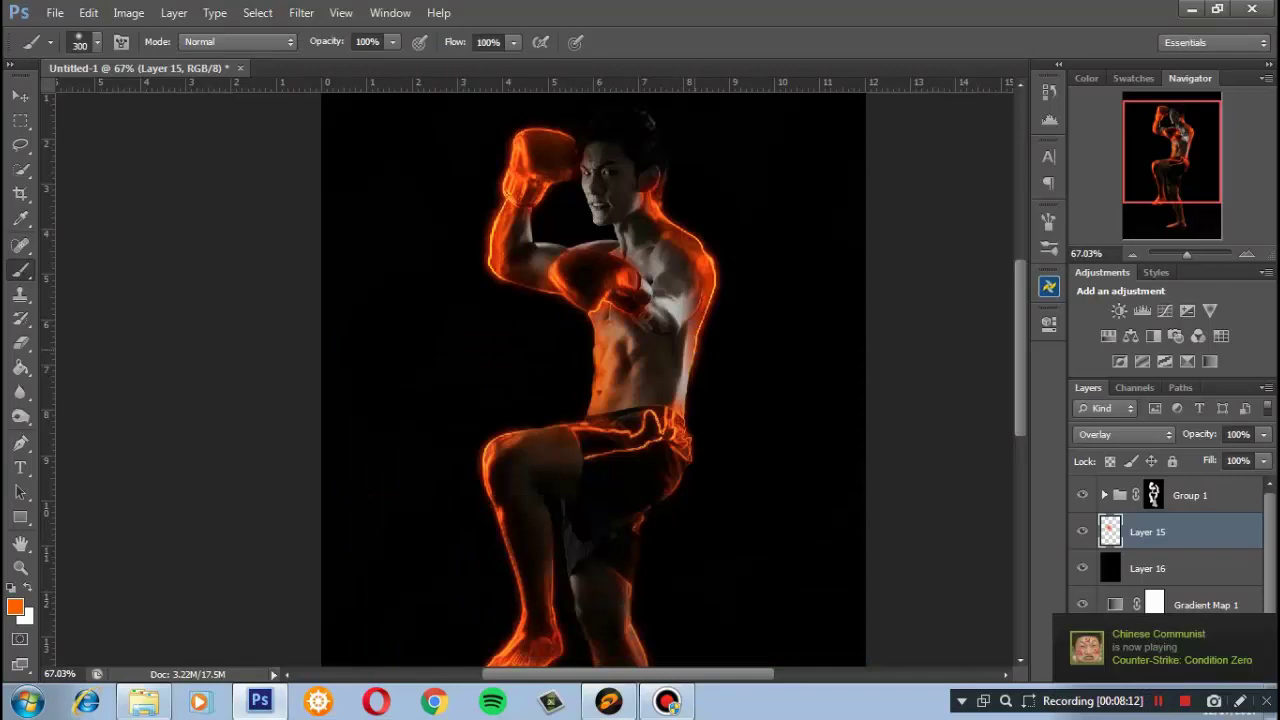
With a 250 px brush, paint orange glow over the body on Layer 15, then over face and chest on Layer 16
key(bracketleft)
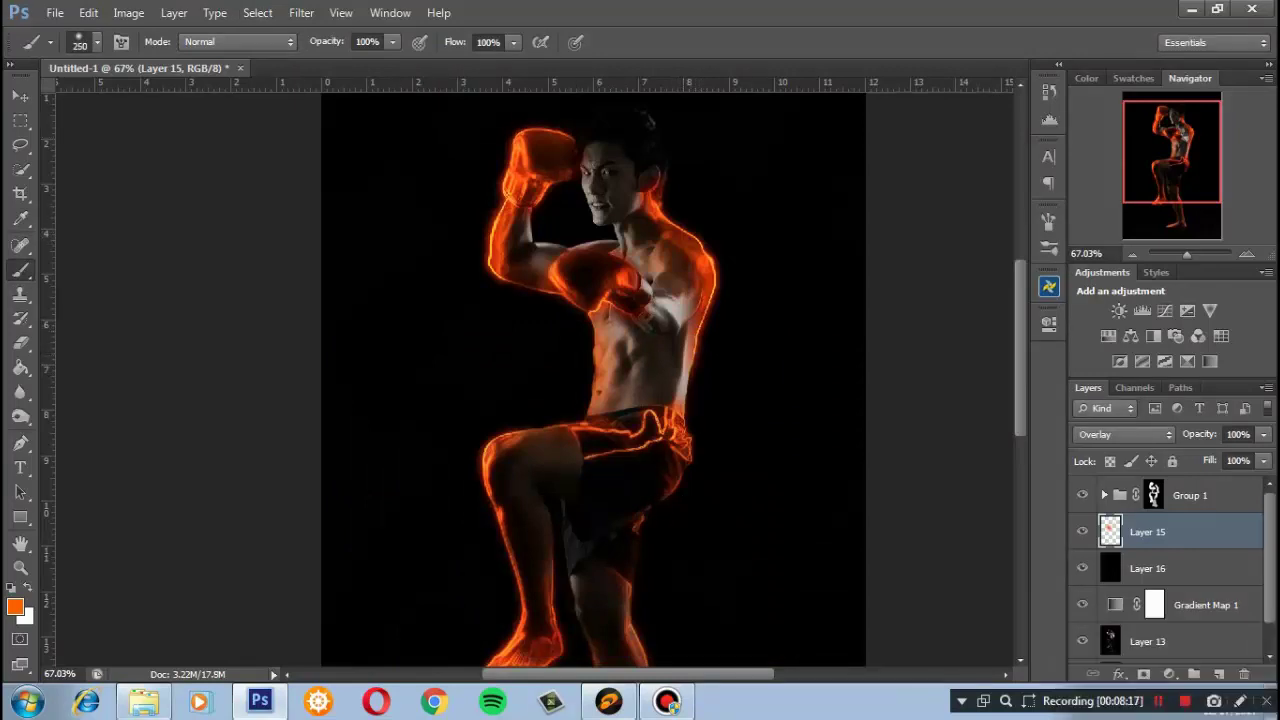
drag(600, 400, 614, 340)
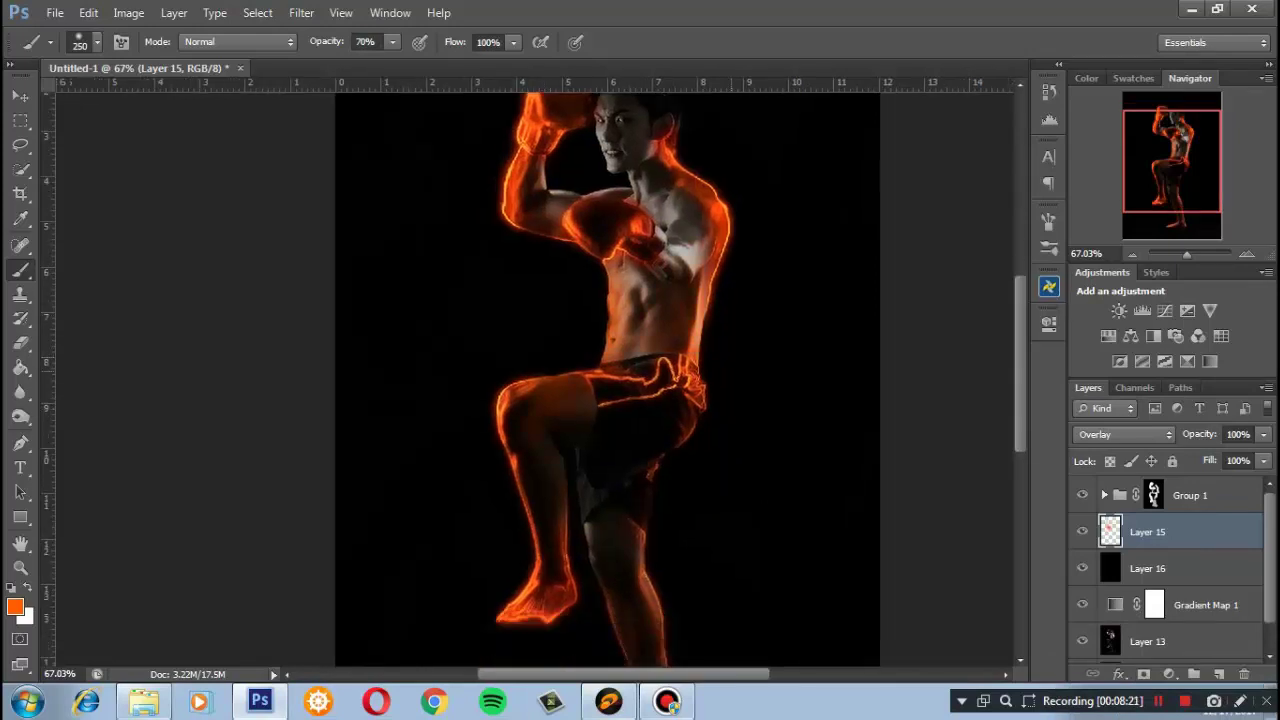
drag(600, 400, 590, 417)
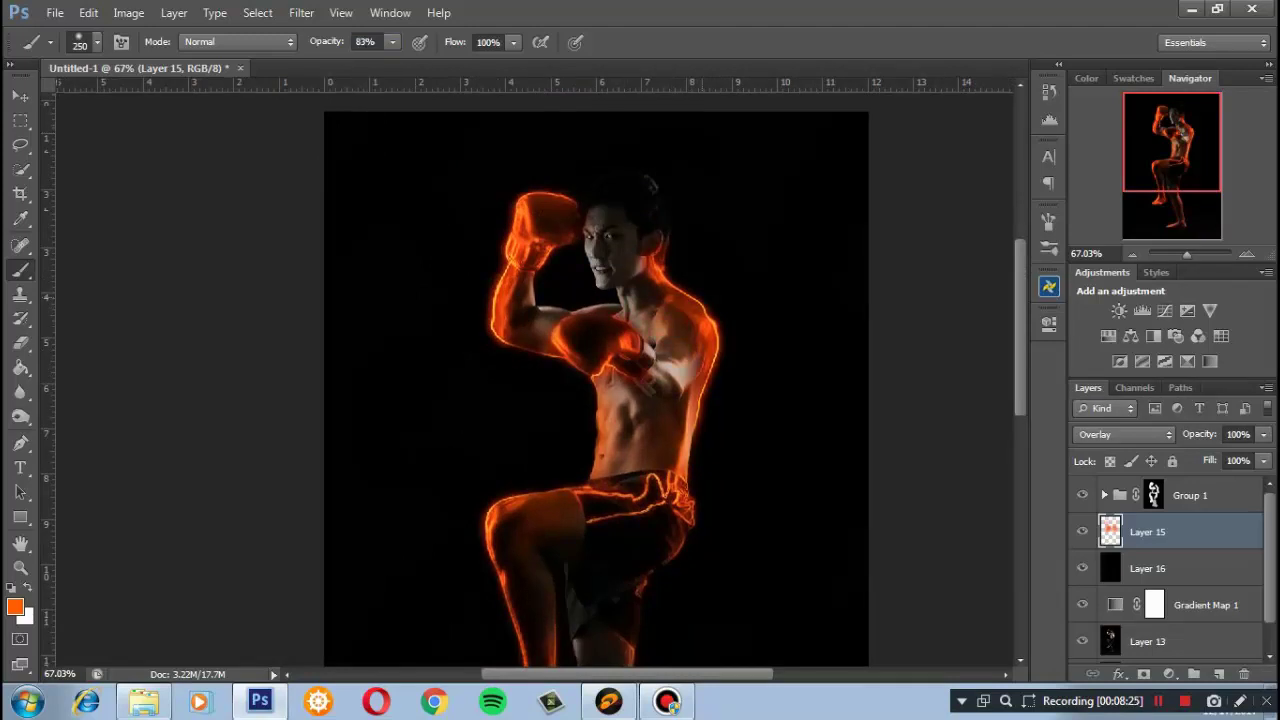
drag(600, 400, 628, 210)
drag(600, 400, 582, 520)
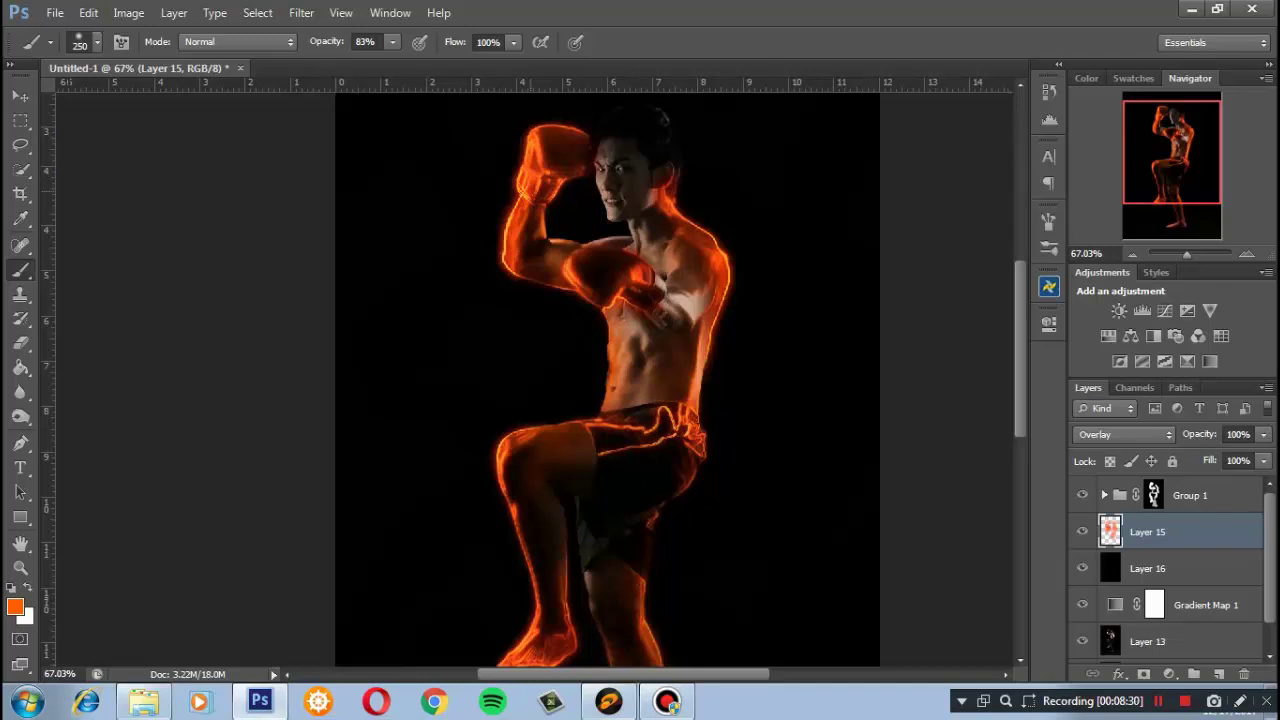
drag(600, 400, 490, 440)
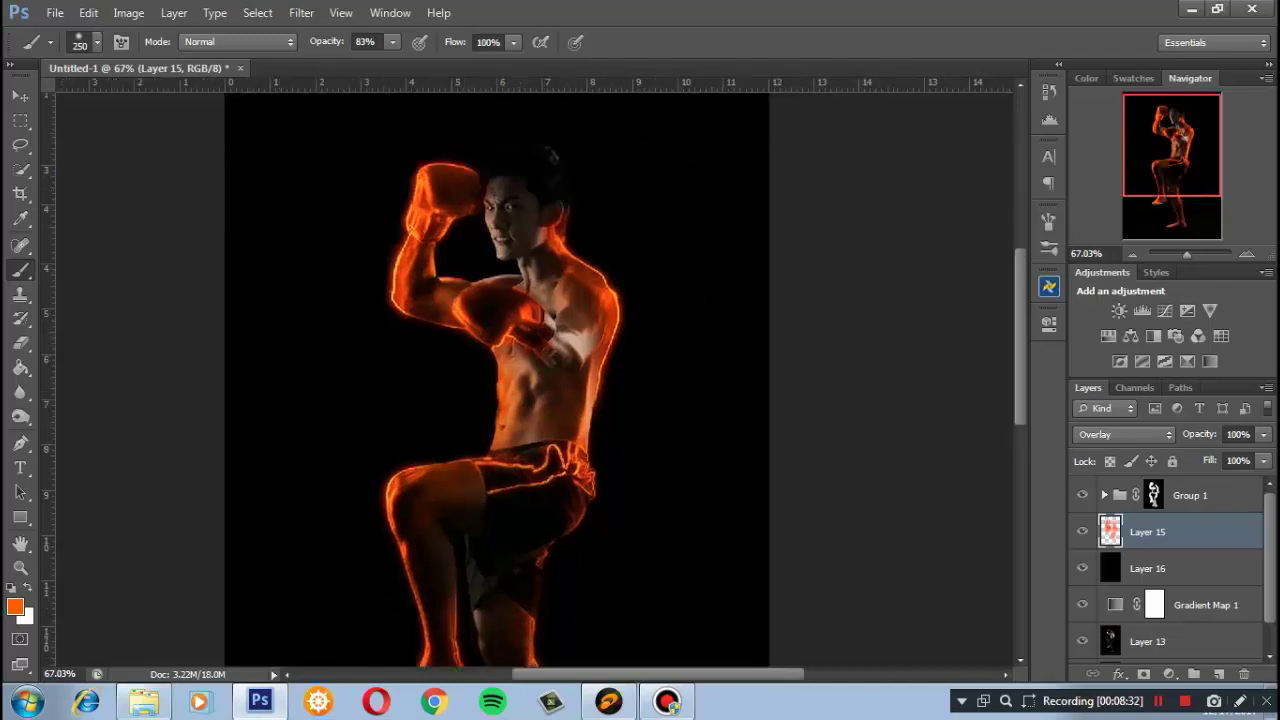
click(1147, 568)
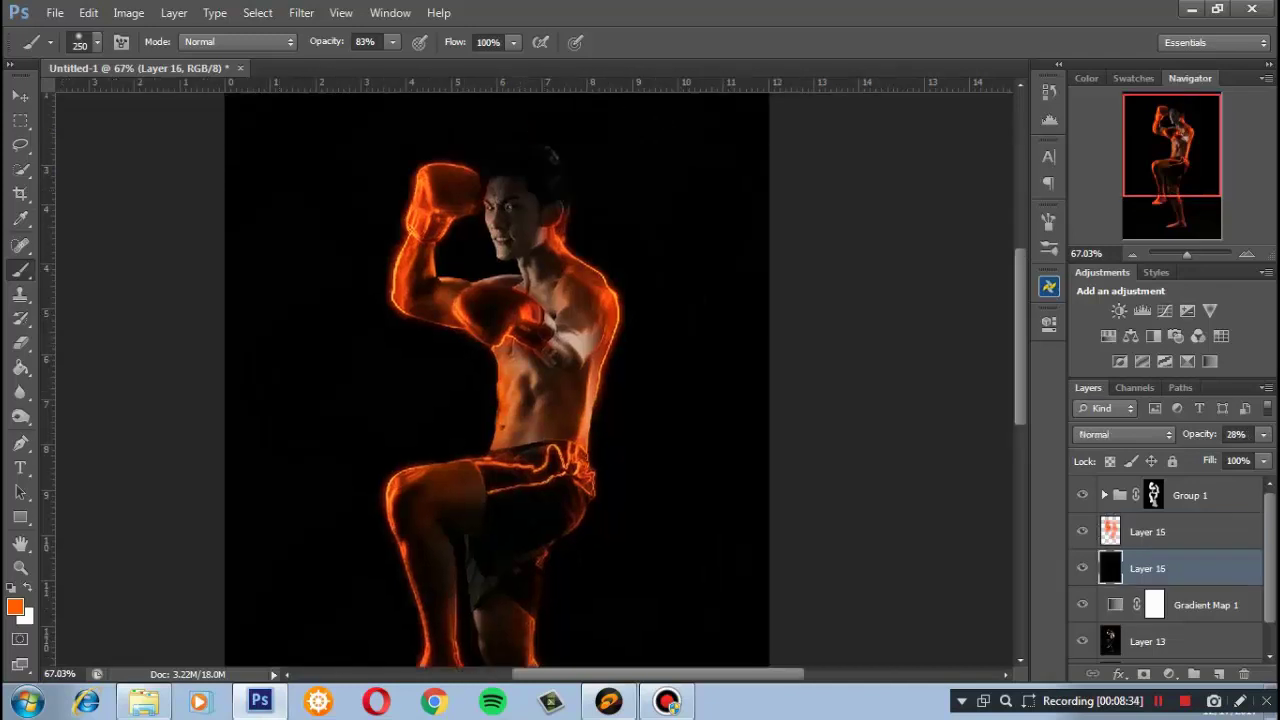
drag(497, 228, 521, 420)
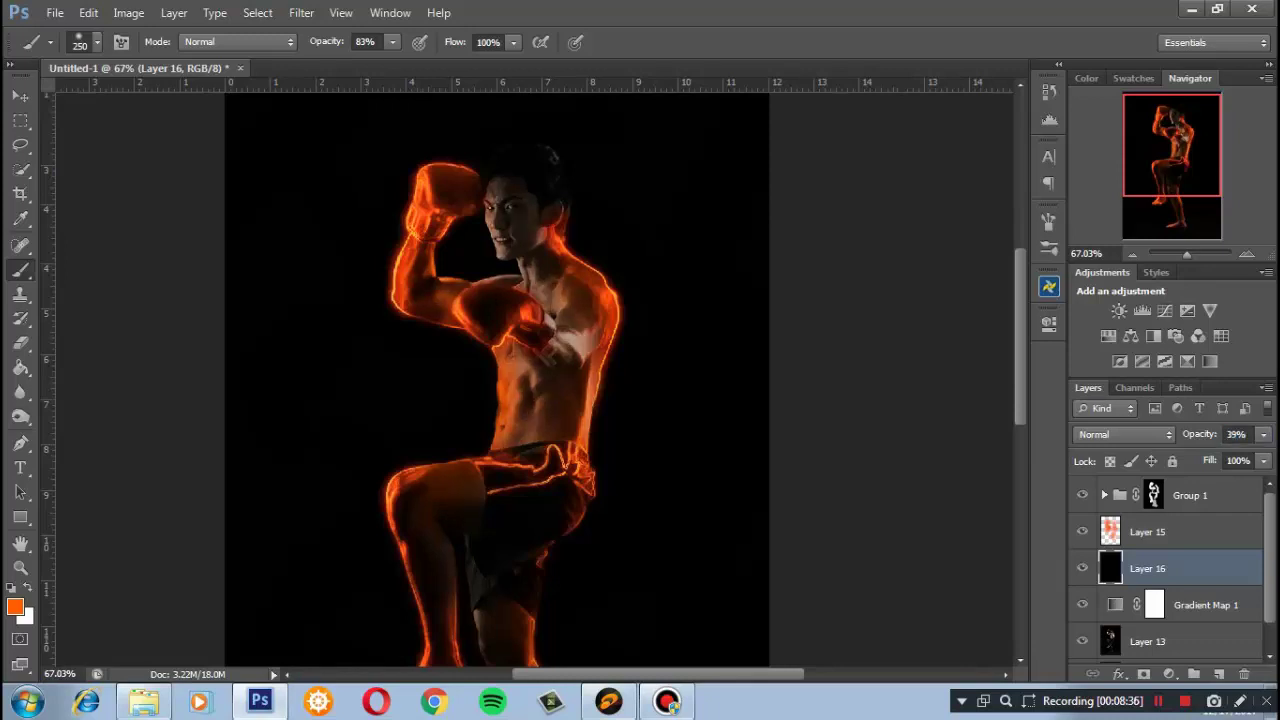
Set Layer 16 to 39% opacity, then shift Layer 15's hue to -5 via Hue/Saturation
click(1236, 434)
click(1147, 531)
key(ctrl+u)
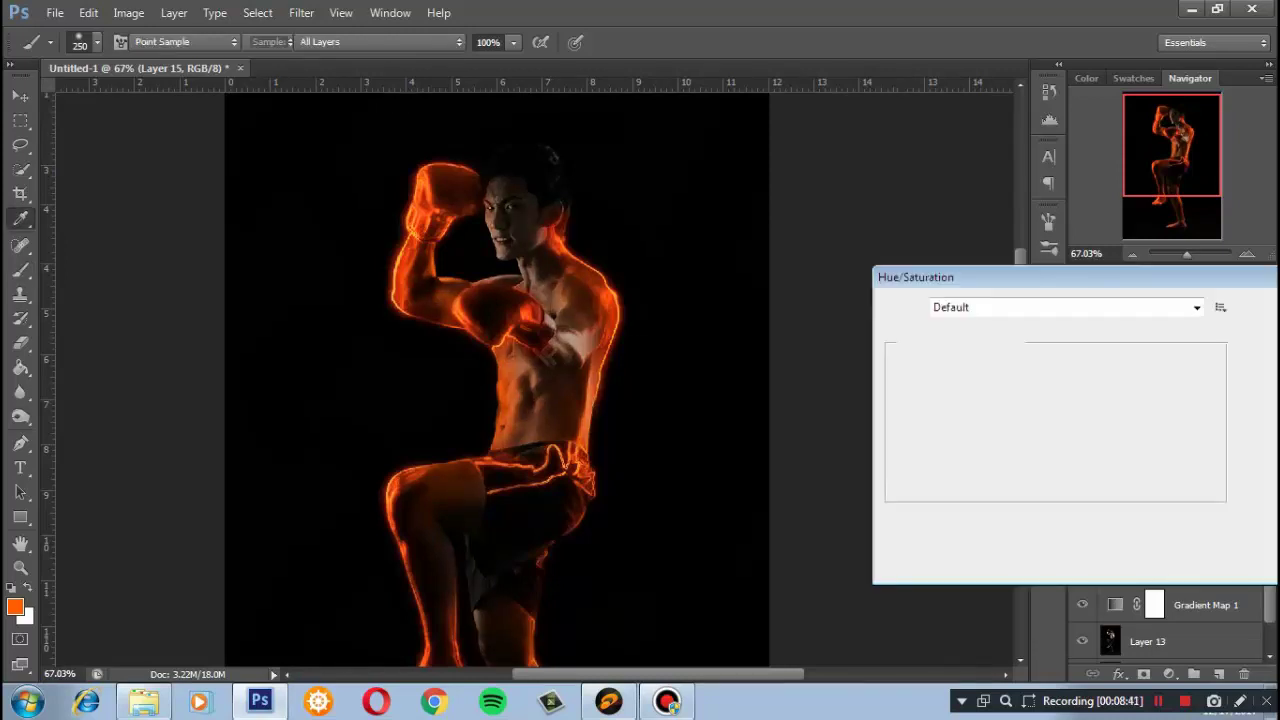
key(Down)
key(Down)
key(Down)
key(Down)
key(Down)
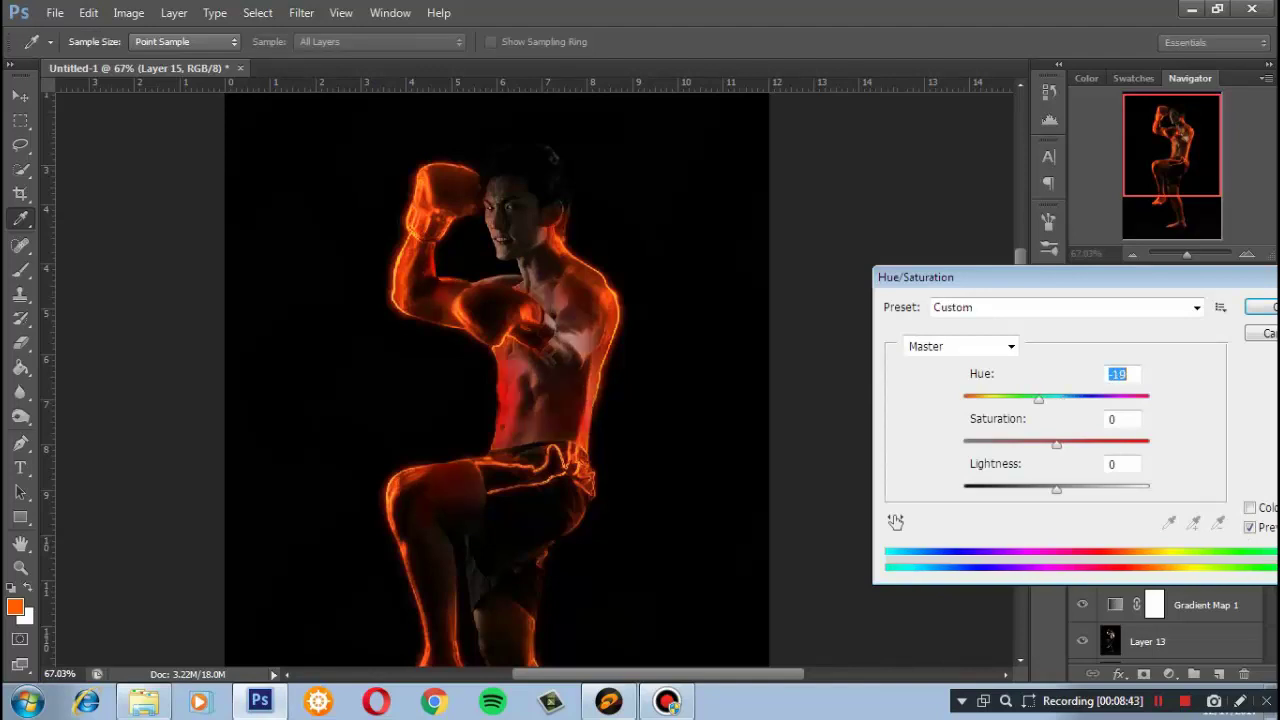
key(Down)
key(Down)
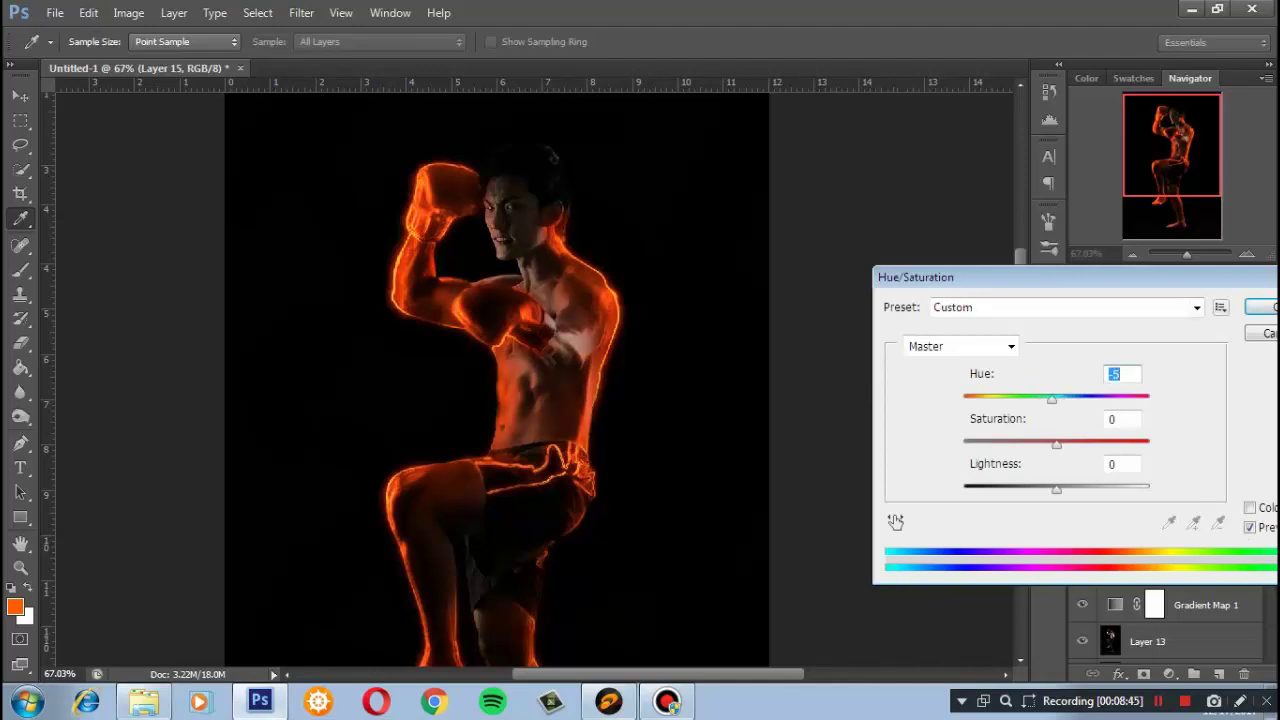
key(Return)
key(b)
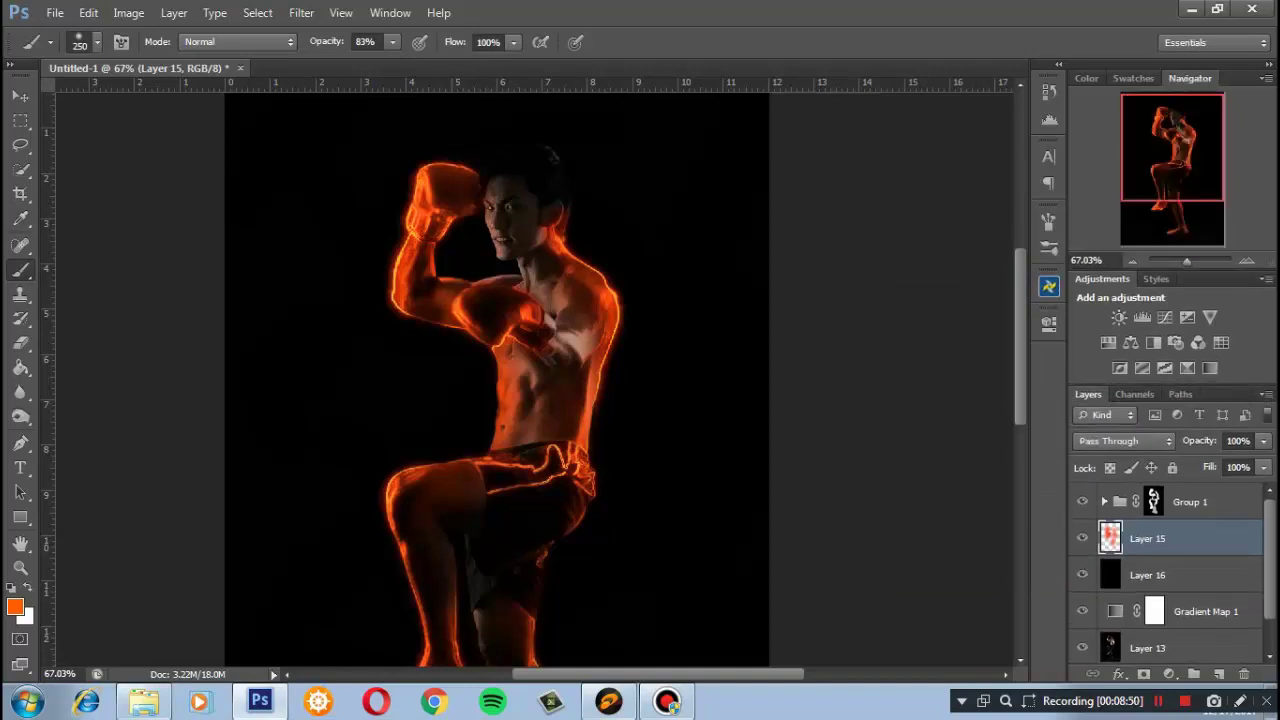
Target Group 1's layer mask with white foreground and brush opacity at 59%
click(1153, 501)
key(7)
key(5)
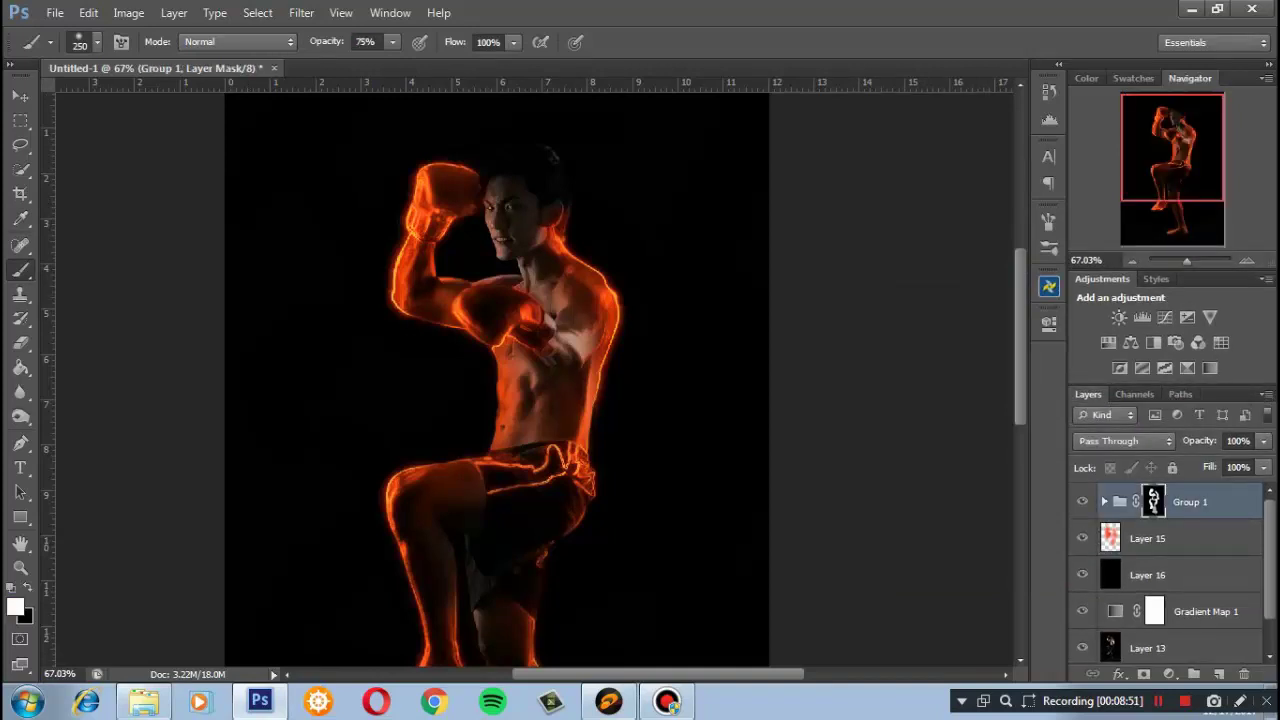
key(2)
key(3)
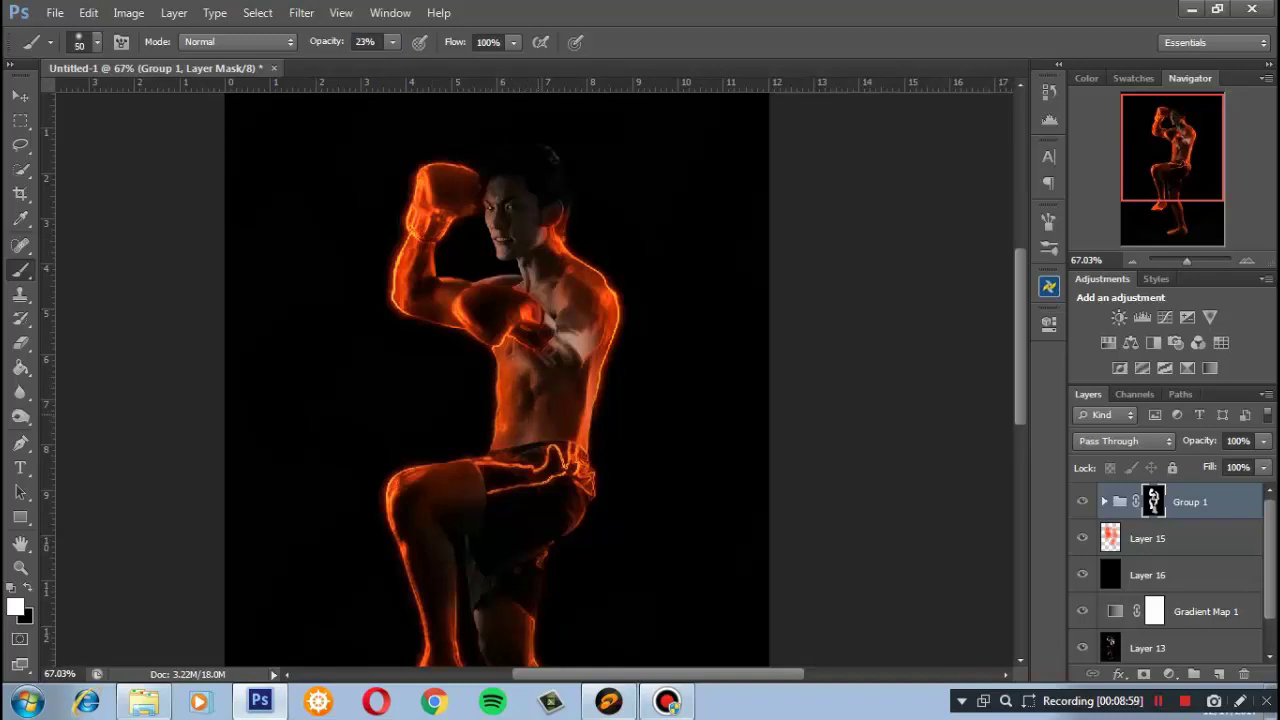
scroll(620, 380, left, 5)
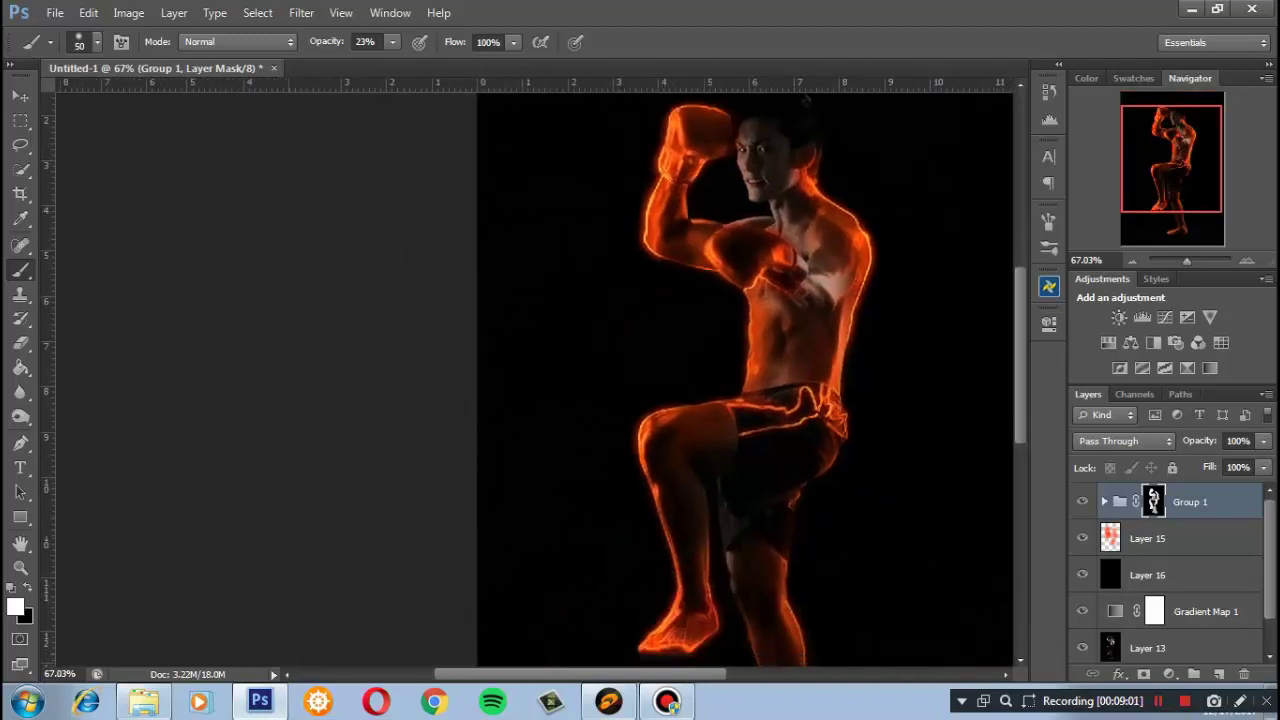
key(5)
key(3)
Brush white across the boxer's chest on the mask to blend the glow
scroll(740, 380, up, 1)
mouse_move(800, 385)
mouse_down()
mouse_move(820, 360)
mouse_move(830, 384)
mouse_up()
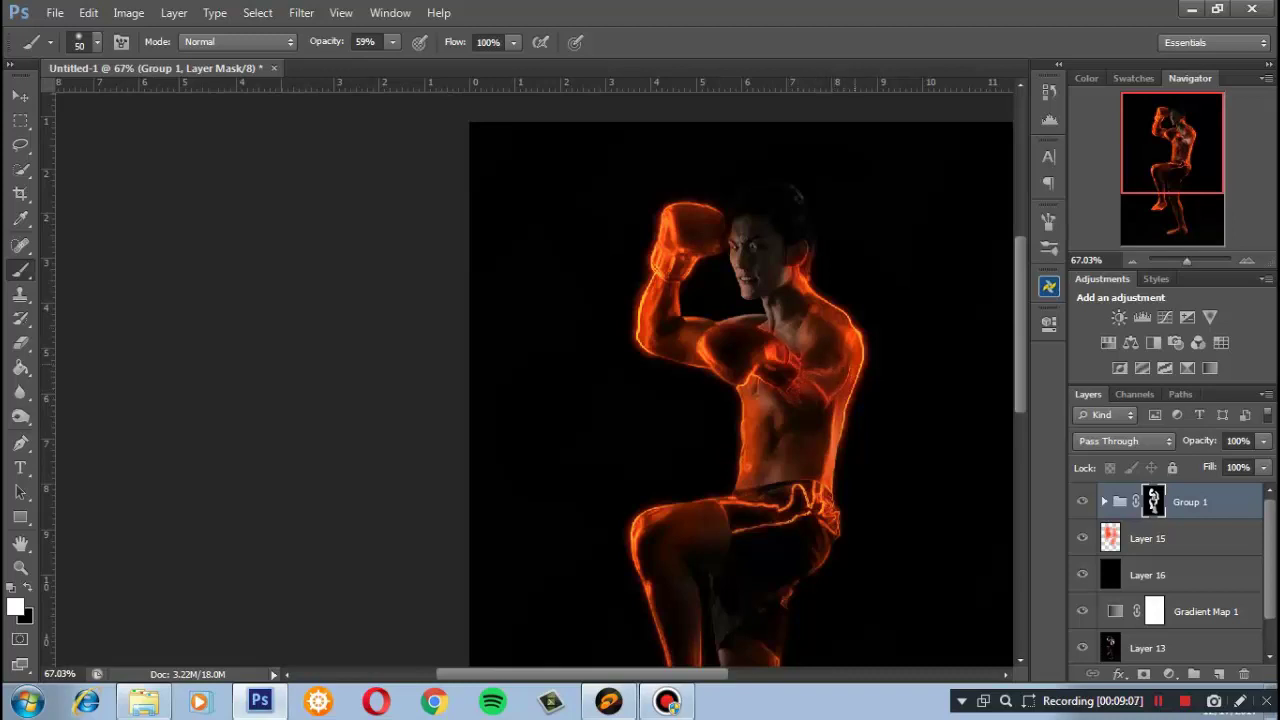
drag(740, 380, 690, 200)
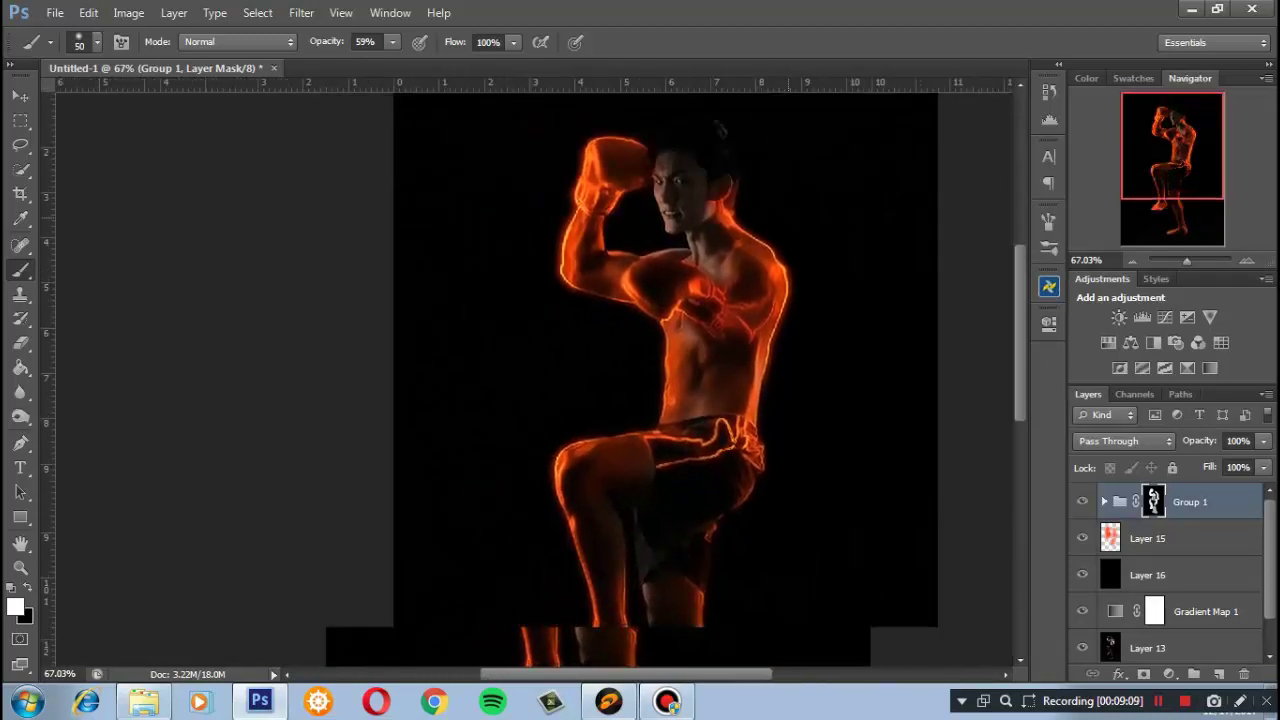
scroll(690, 380, down, 3)
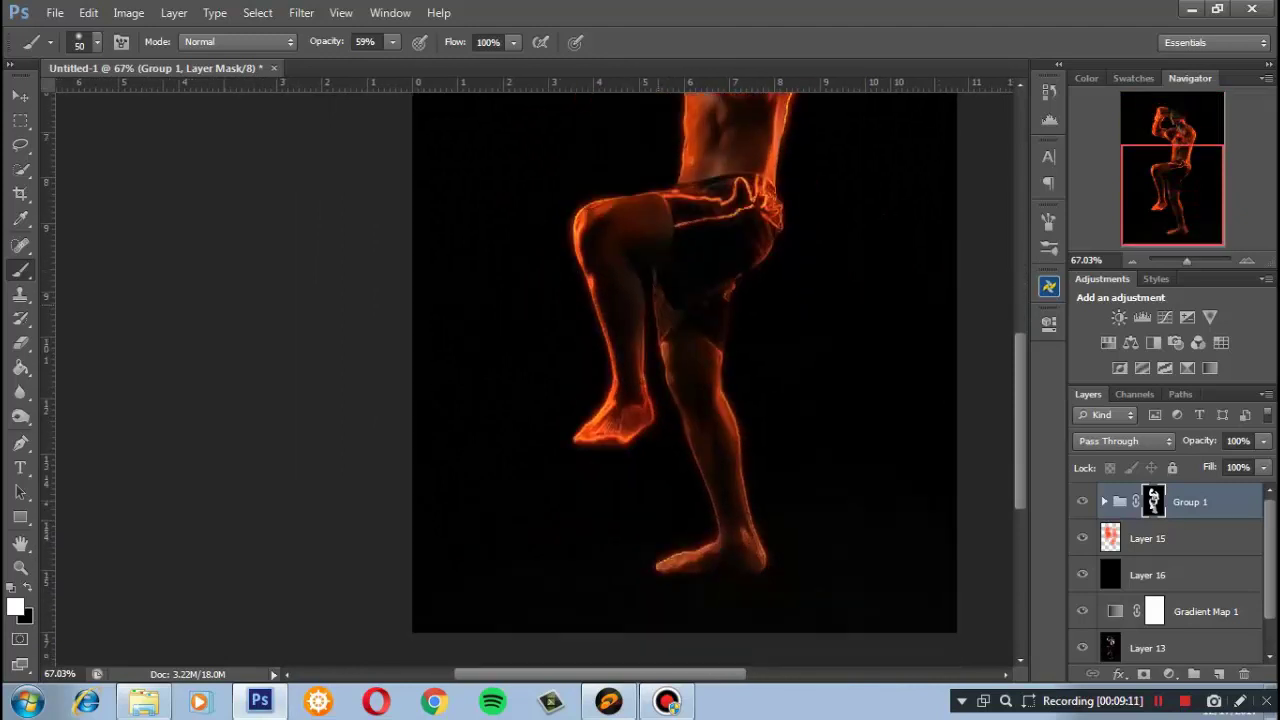
scroll(690, 380, up, 2)
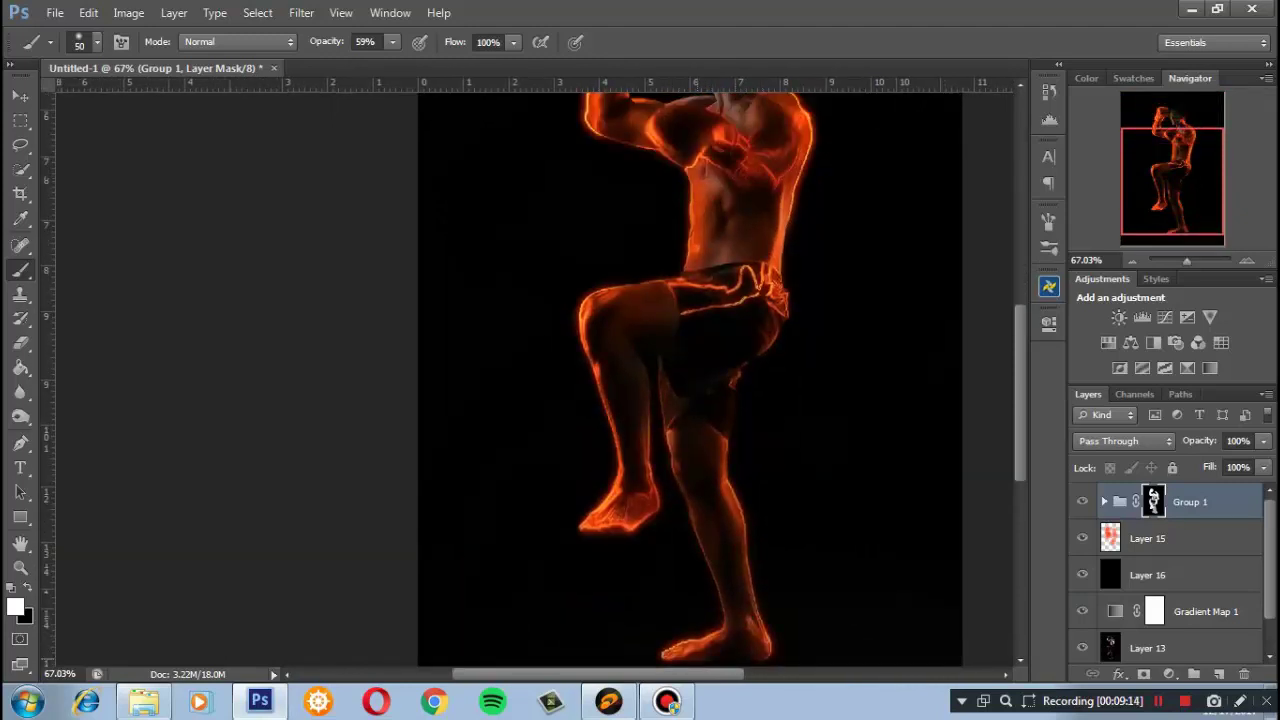
mouse_move(690, 330)
mouse_down()
mouse_move(808, 580)
mouse_move(735, 517)
mouse_up()
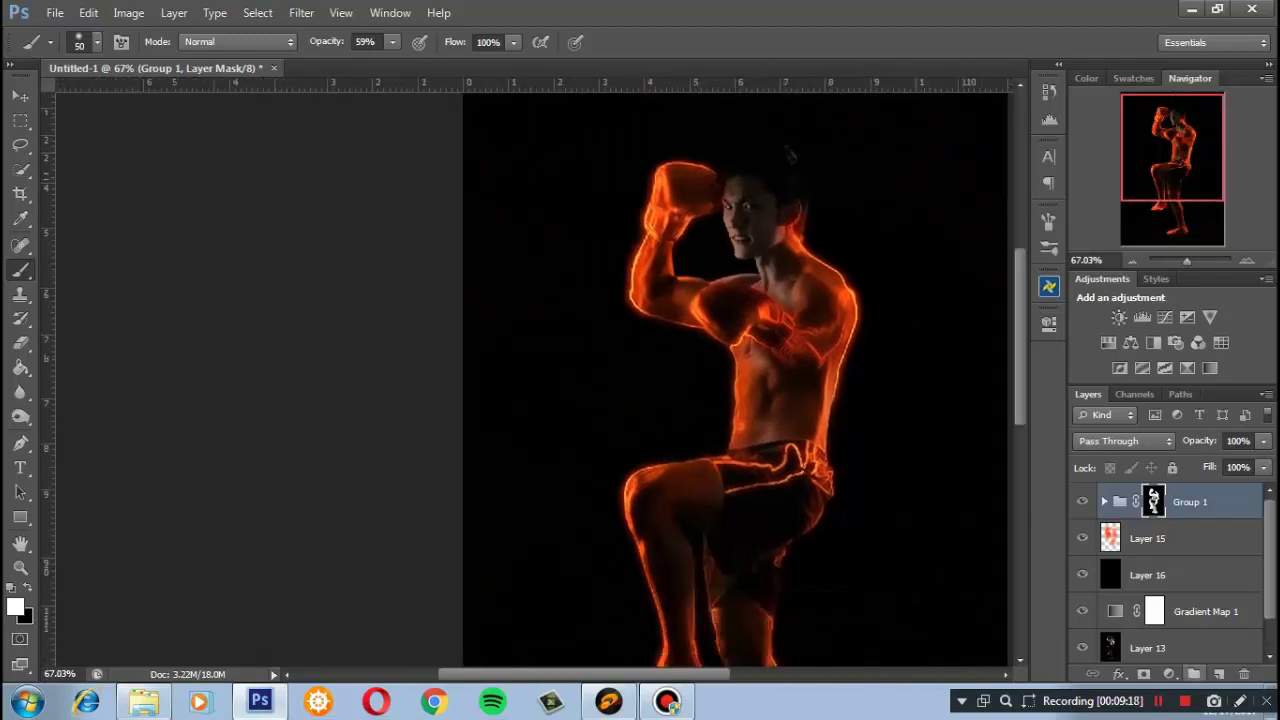
Add Layer 17 and set the brush to Linear Dodge (Add) at 80% opacity
click(1219, 674)
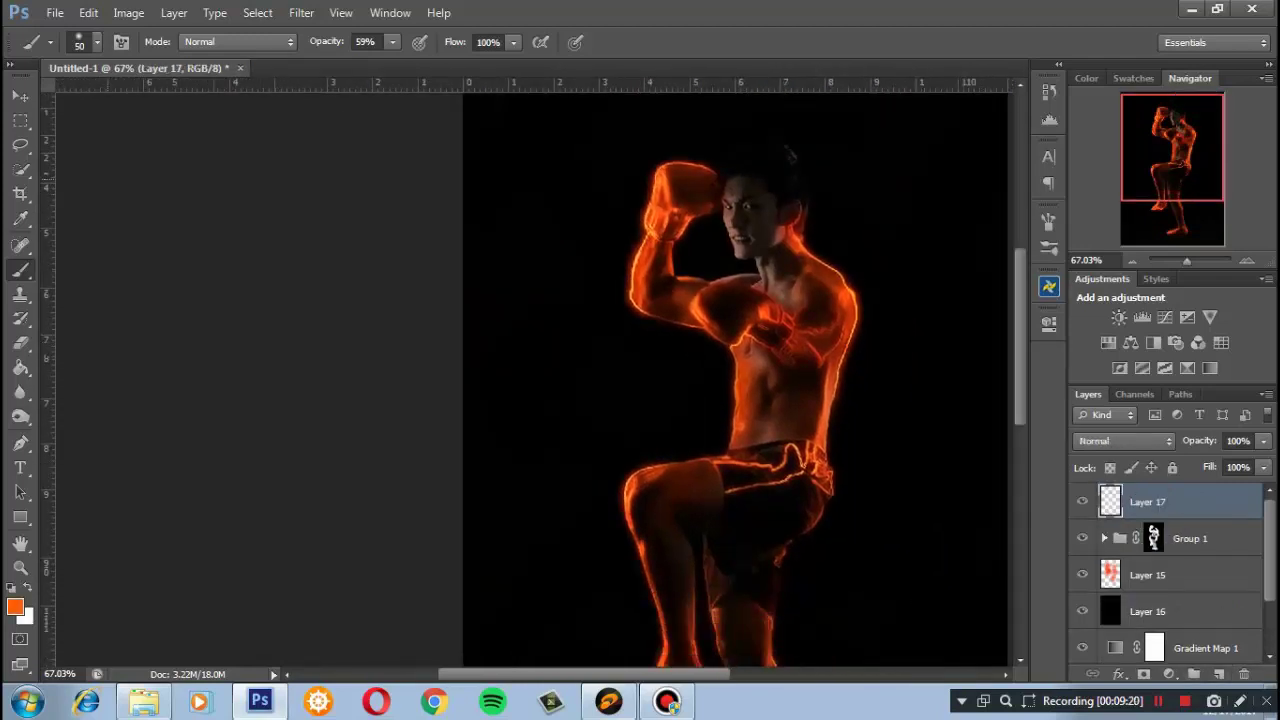
click(237, 42)
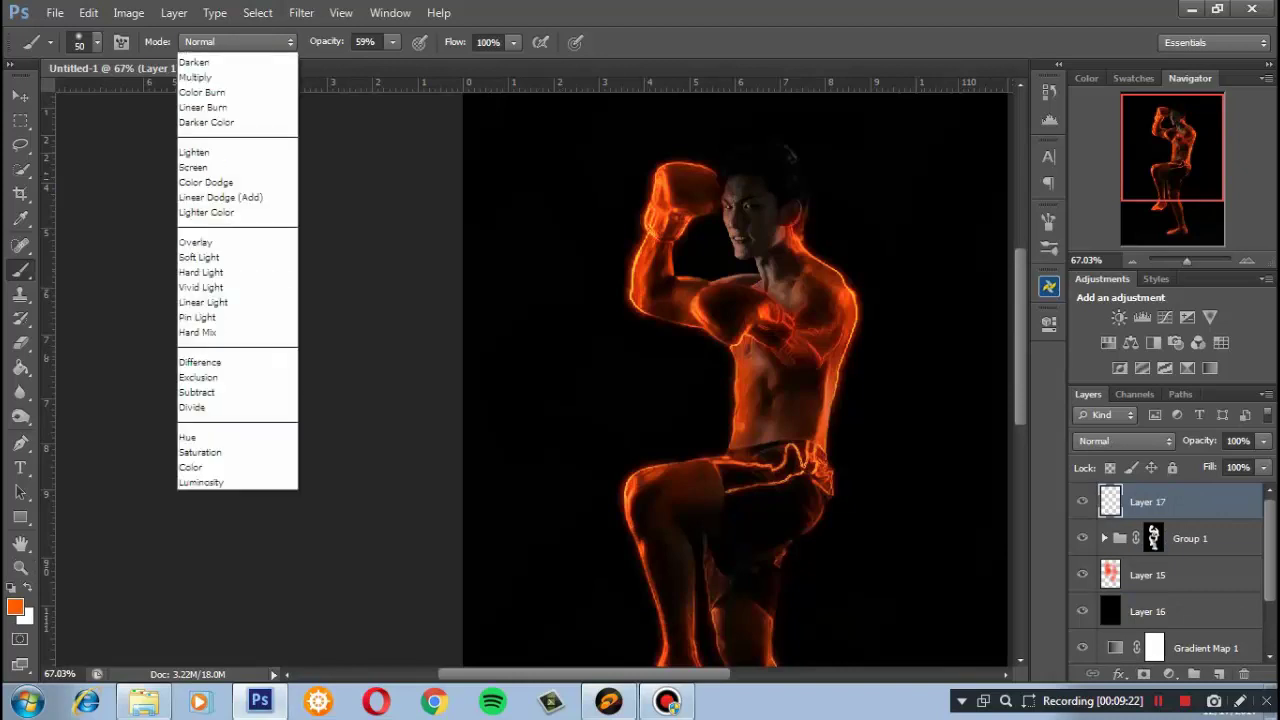
click(230, 272)
key(8)
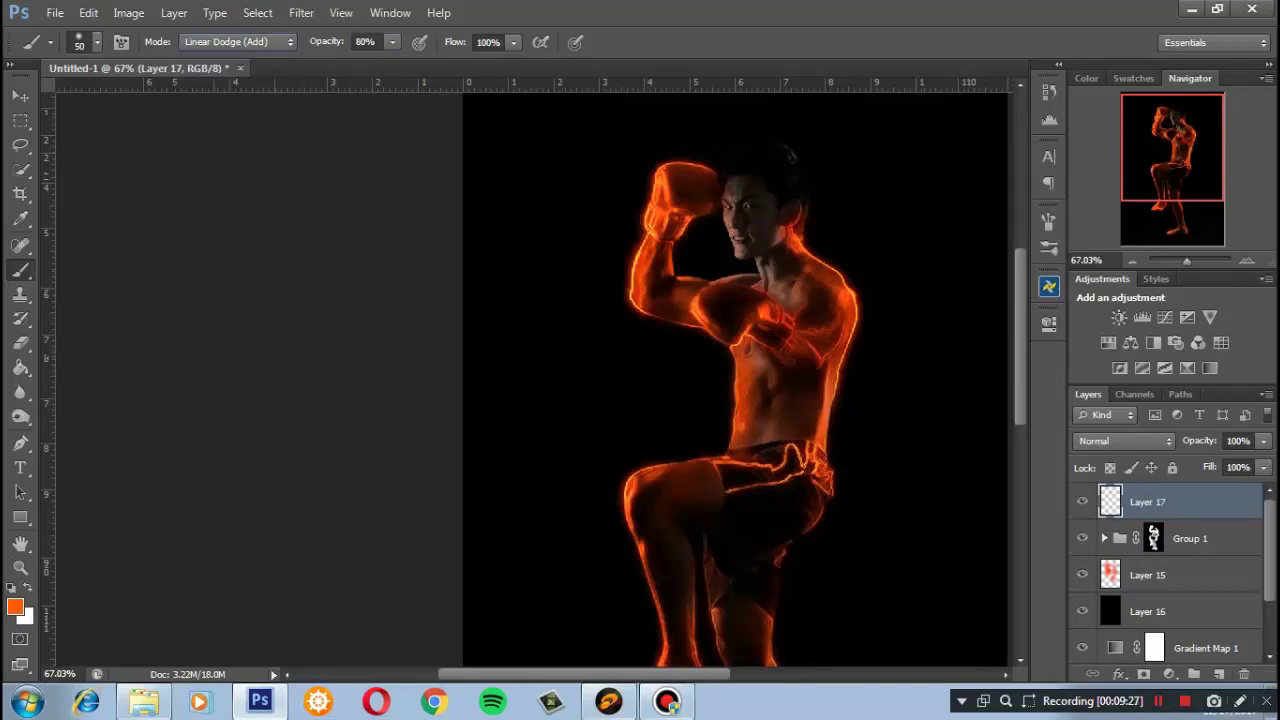
click(703, 212)
key(bracketleft)
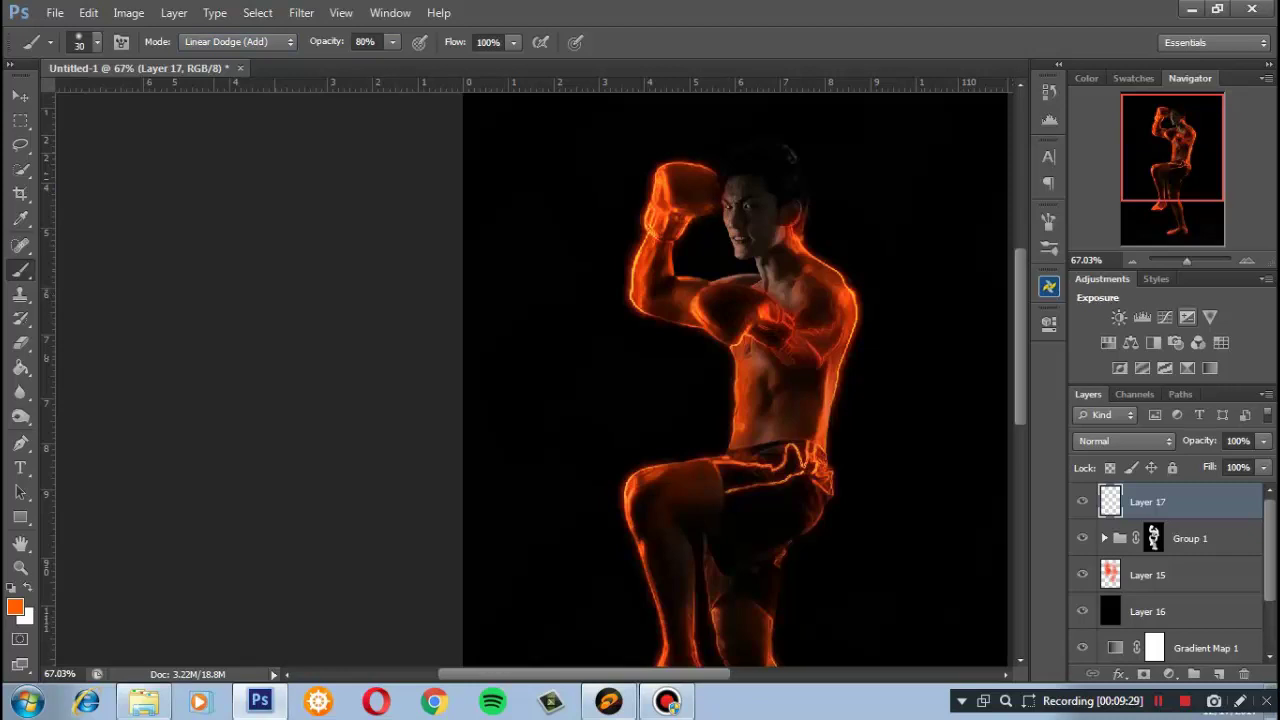
scroll(530, 395, up, 2)
Blend Layer 17 as Linear Dodge (Add) and paint orange glow along the glove and forearm
click(1124, 441)
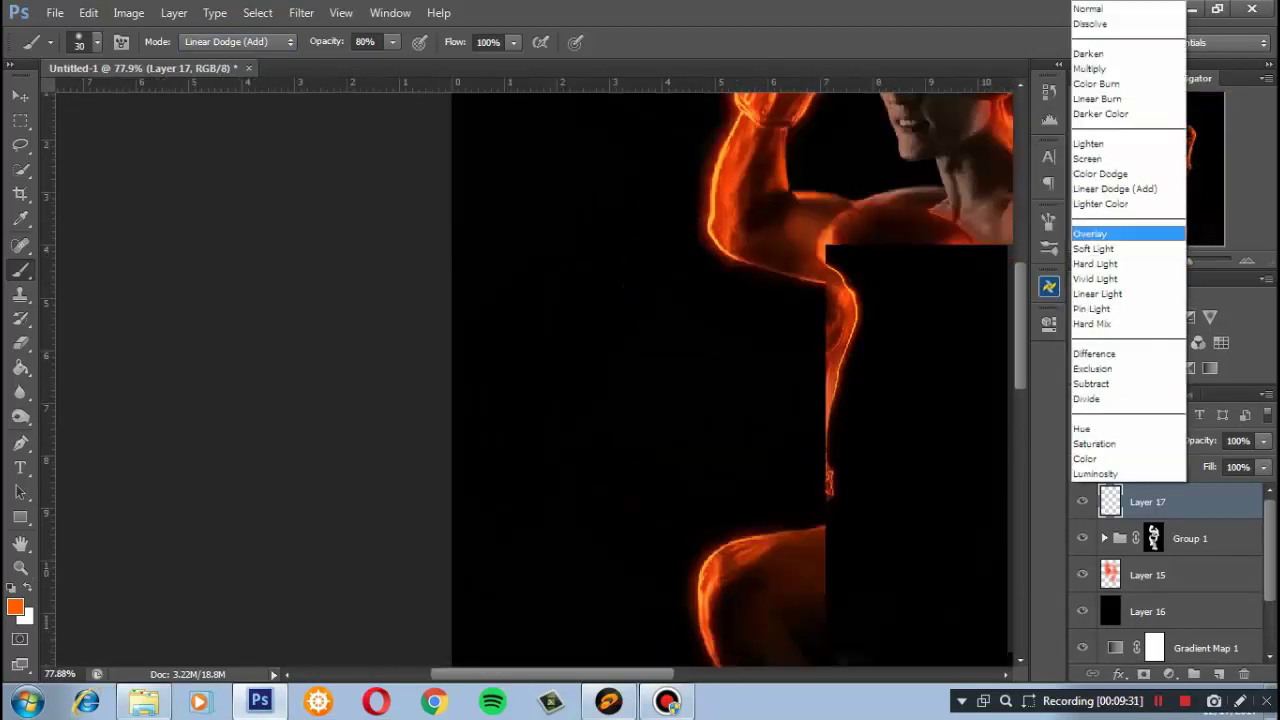
click(1130, 163)
scroll(680, 150, up, 4)
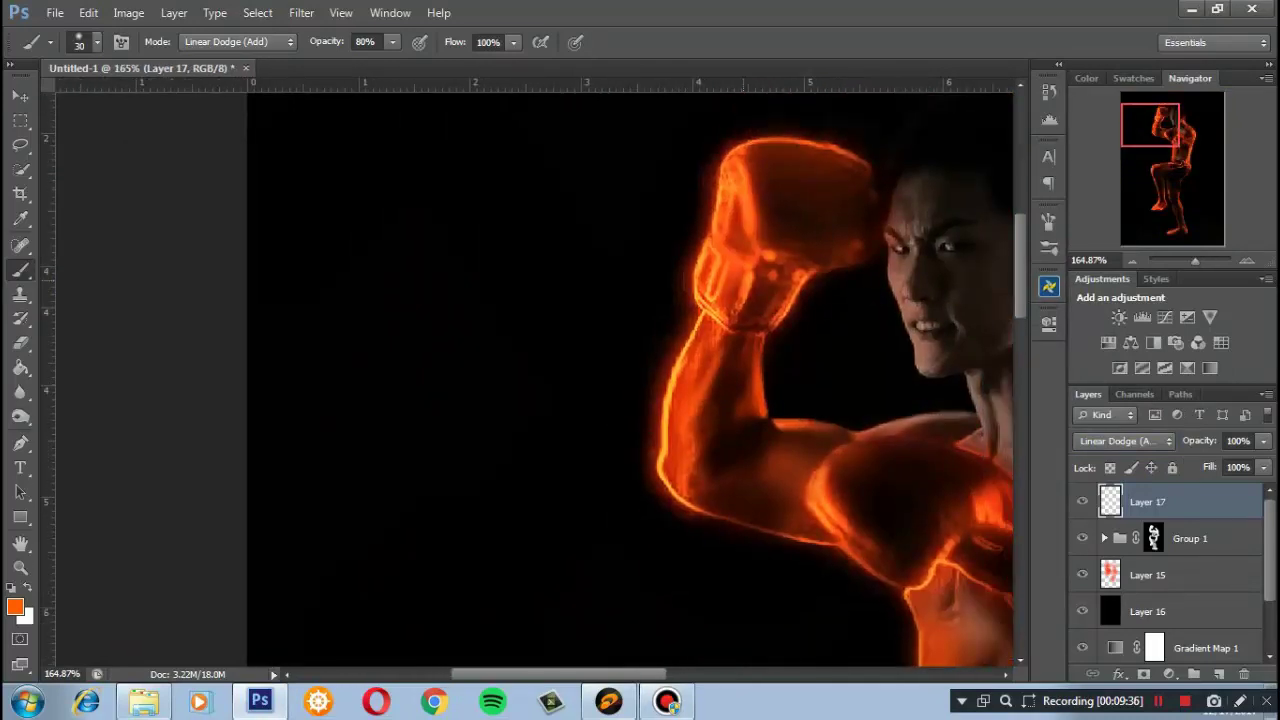
drag(735, 150, 698, 325)
drag(718, 266, 662, 468)
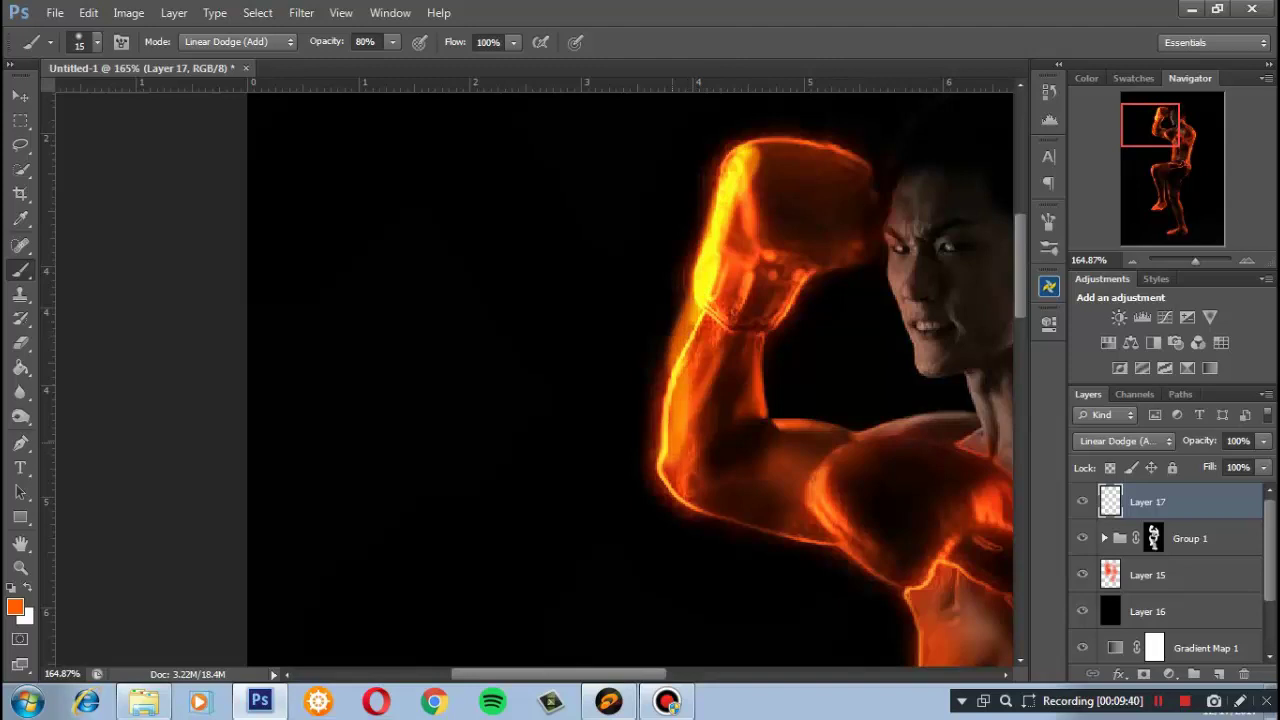
key(bracketright)
mouse_move(775, 200)
mouse_down()
mouse_move(745, 320)
mouse_move(776, 300)
mouse_move(840, 140)
mouse_up()
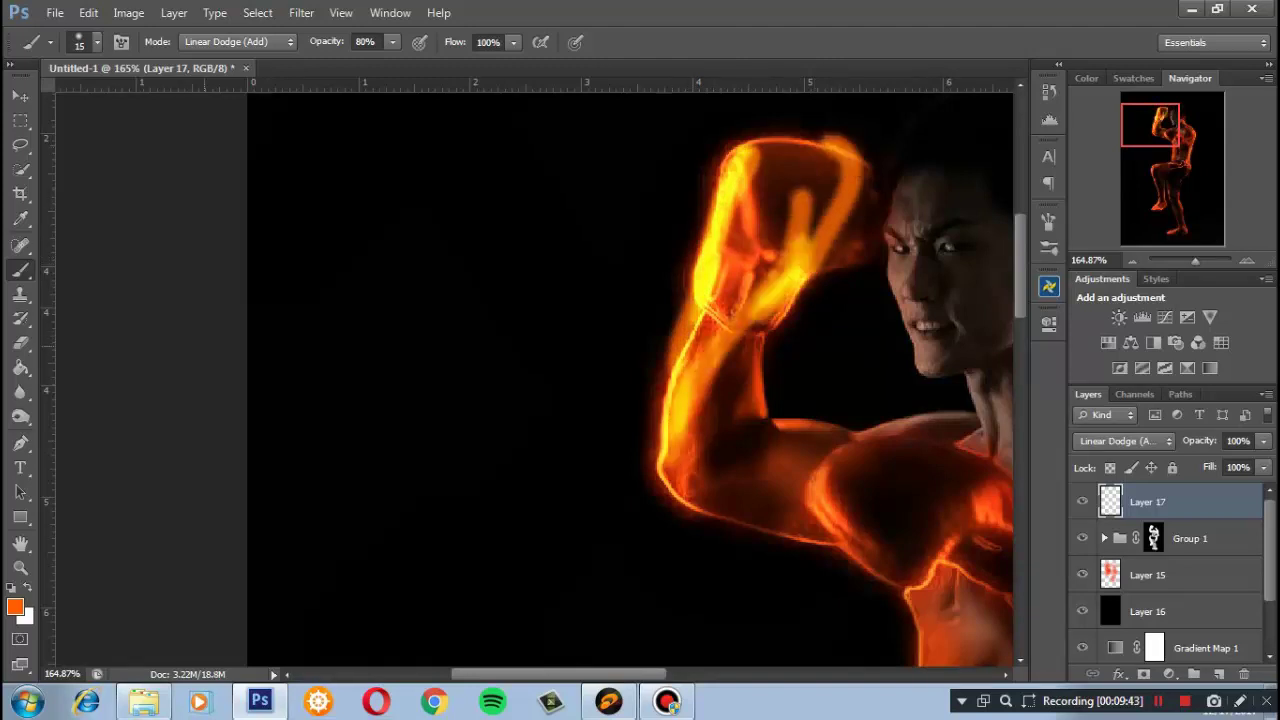
Undo the last stroke and paint a glow stroke along the lowered forearm
key(ctrl+z)
click(20, 392)
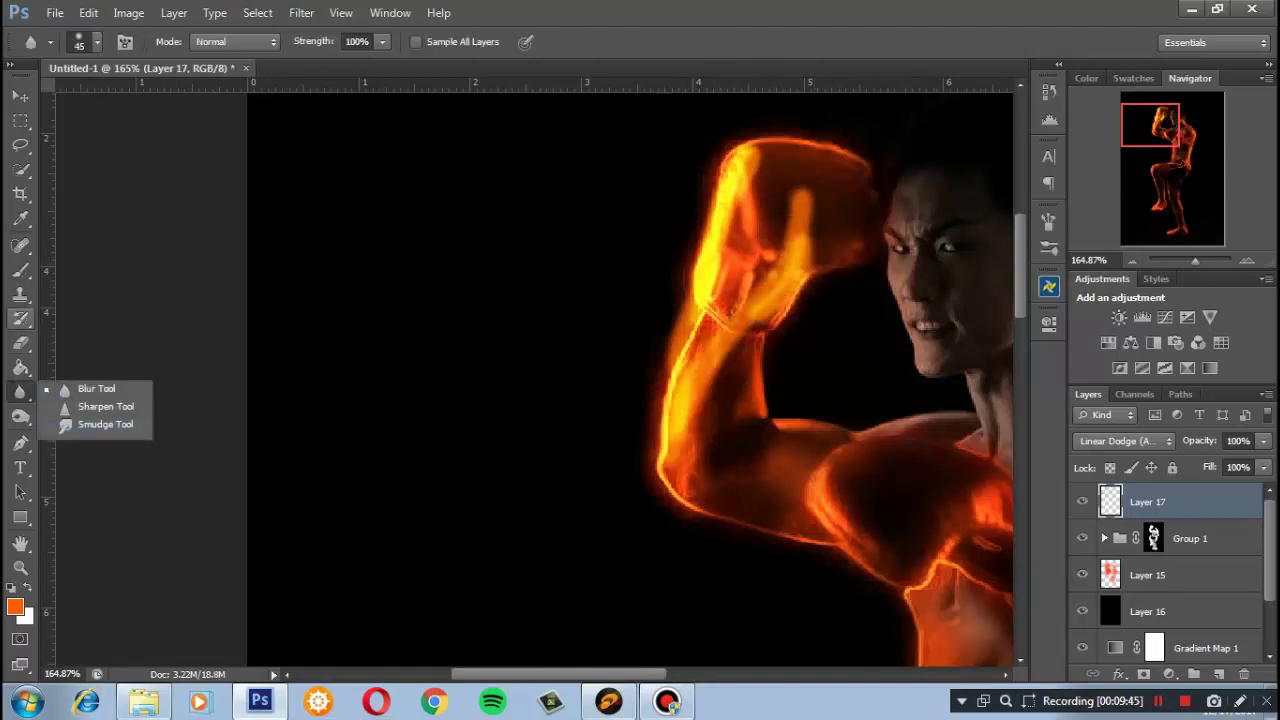
key(b)
drag(640, 400, 385, 310)
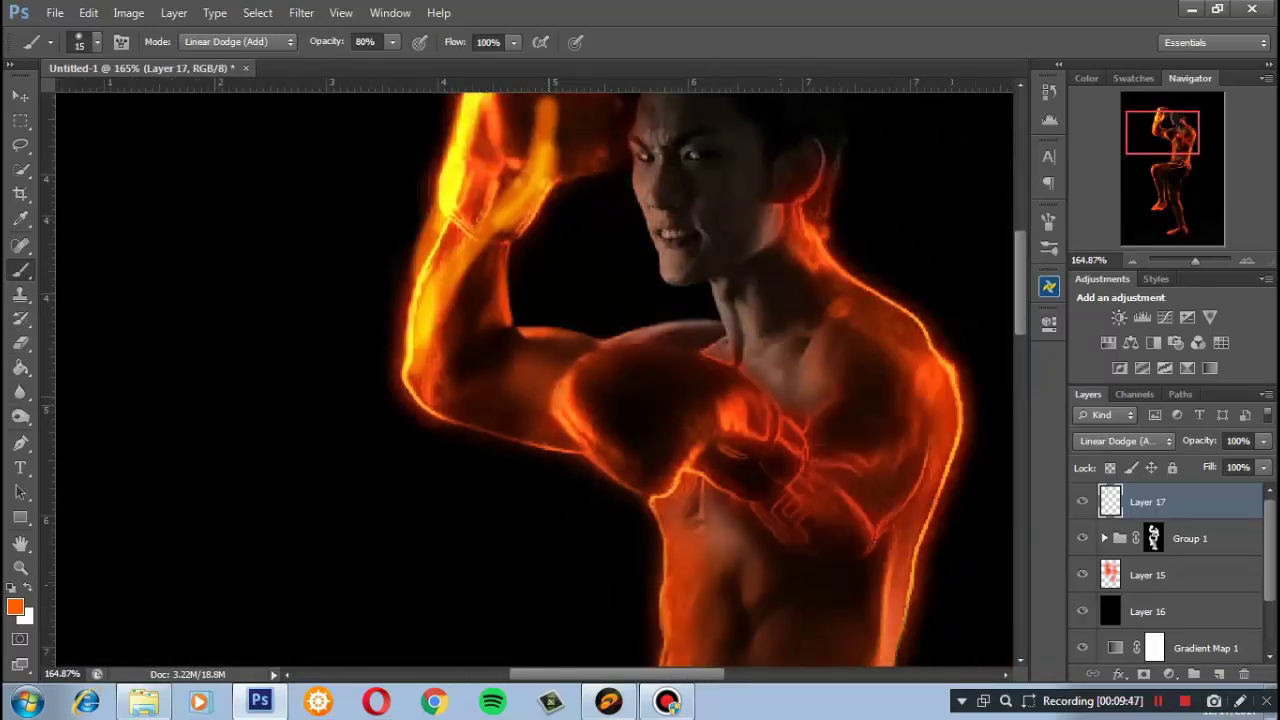
drag(548, 385, 775, 420)
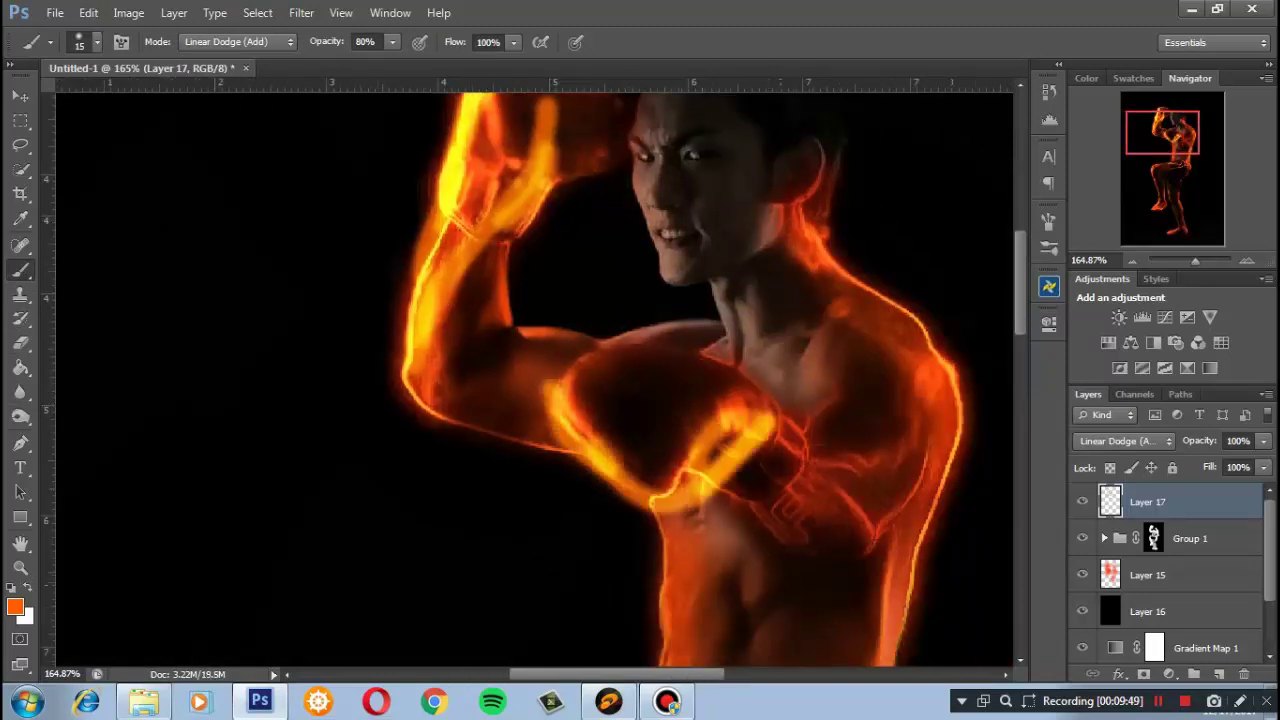
click(14, 606)
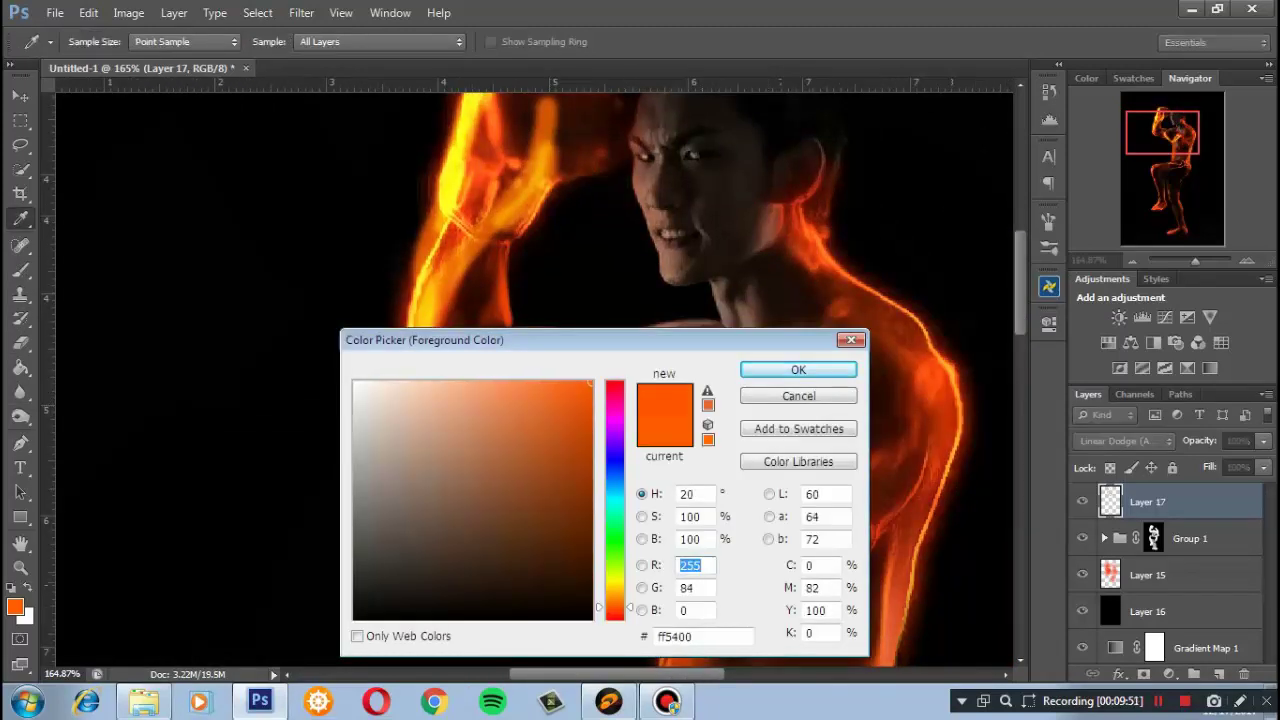
Pick a slightly redder orange and paint glowing arcs across the chest
drag(614, 607, 614, 609)
click(798, 369)
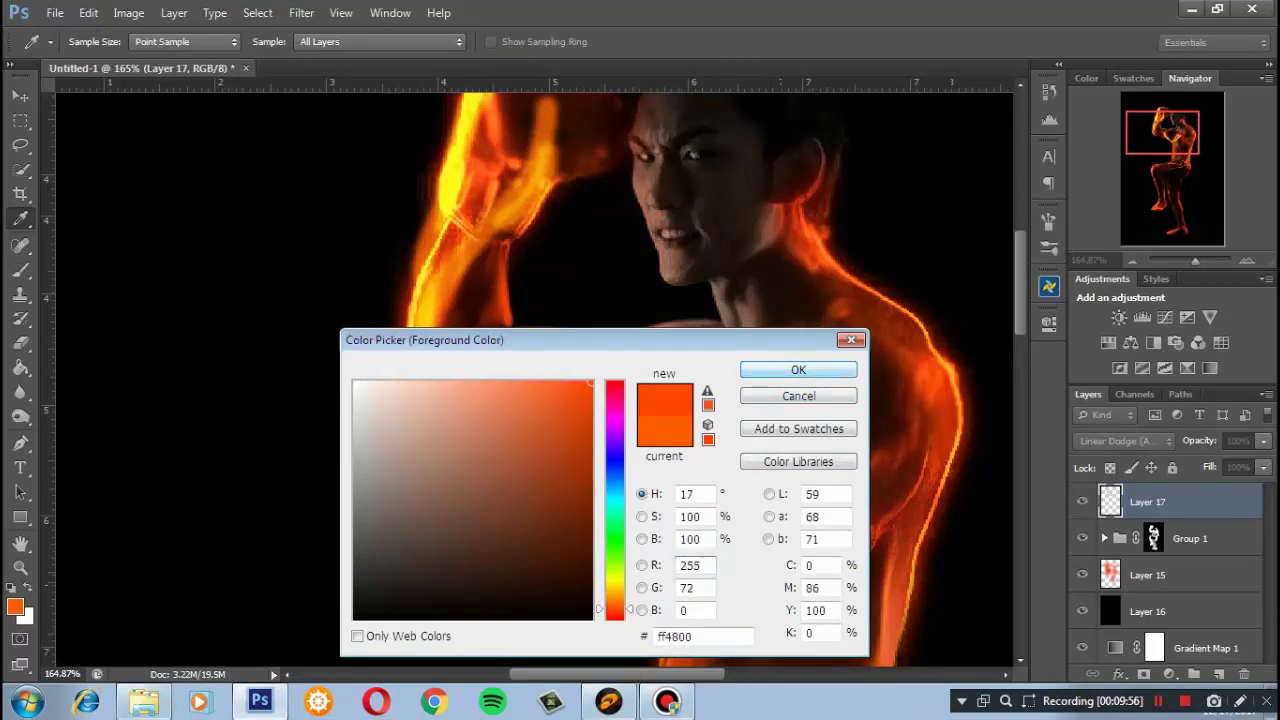
scroll(640, 380, down, 2)
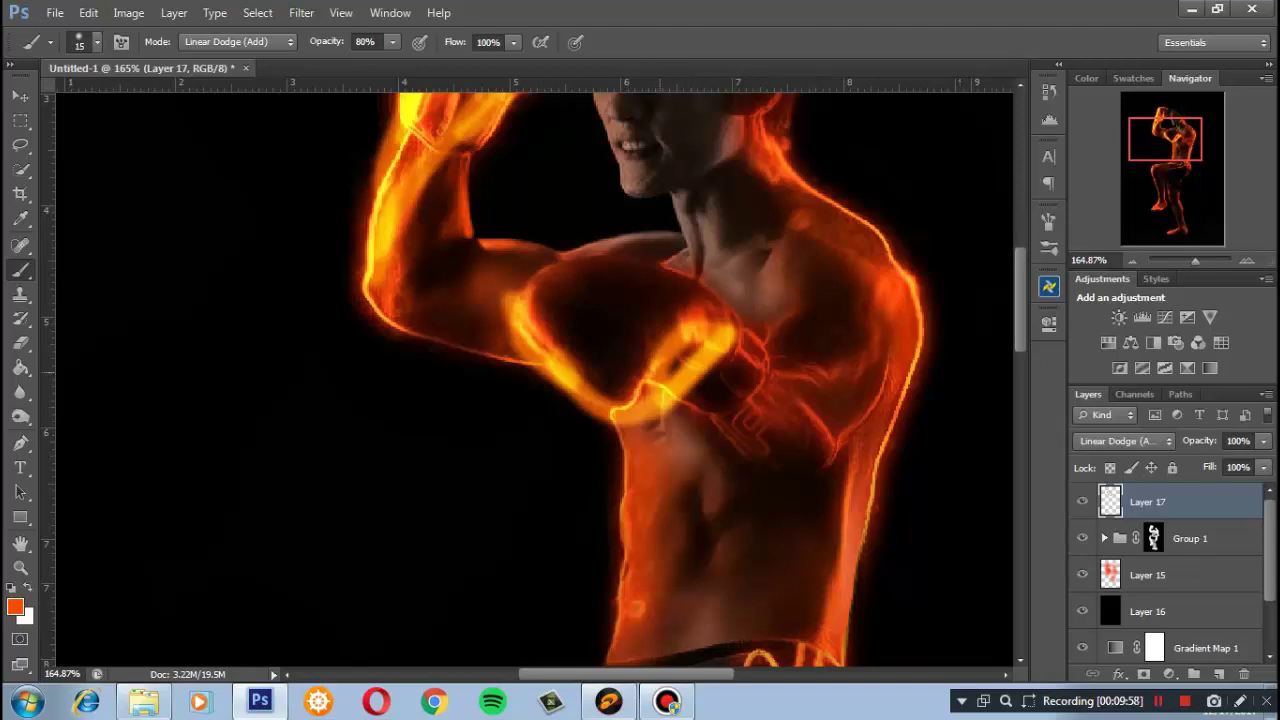
drag(662, 380, 765, 448)
drag(515, 306, 700, 258)
key(ctrl+z)
mouse_move(500, 298)
mouse_down()
mouse_move(710, 268)
mouse_move(812, 338)
mouse_up()
mouse_move(540, 315)
mouse_down()
mouse_move(620, 292)
mouse_move(760, 318)
mouse_up()
Paint an S-curve glow across the hip waistband
drag(872, 334, 735, 300)
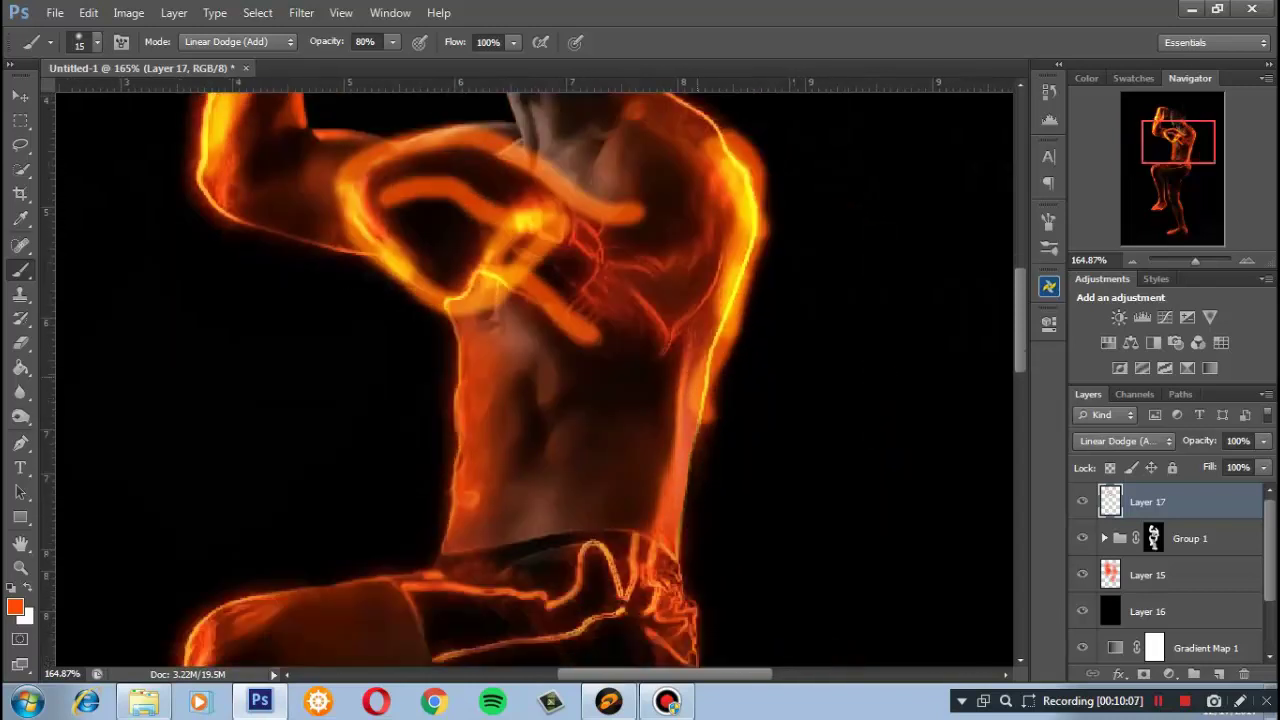
drag(700, 420, 733, 160)
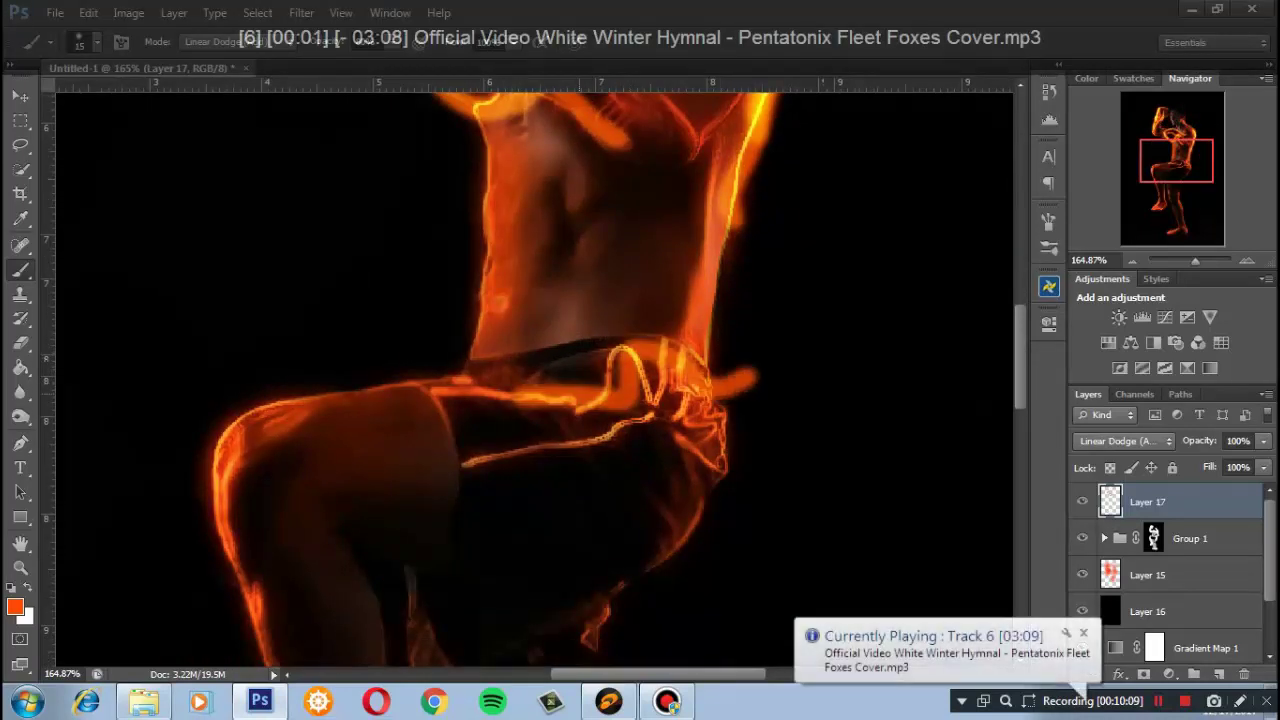
key(ctrl+z)
mouse_move(560, 405)
mouse_down()
mouse_move(655, 320)
mouse_move(660, 400)
mouse_up()
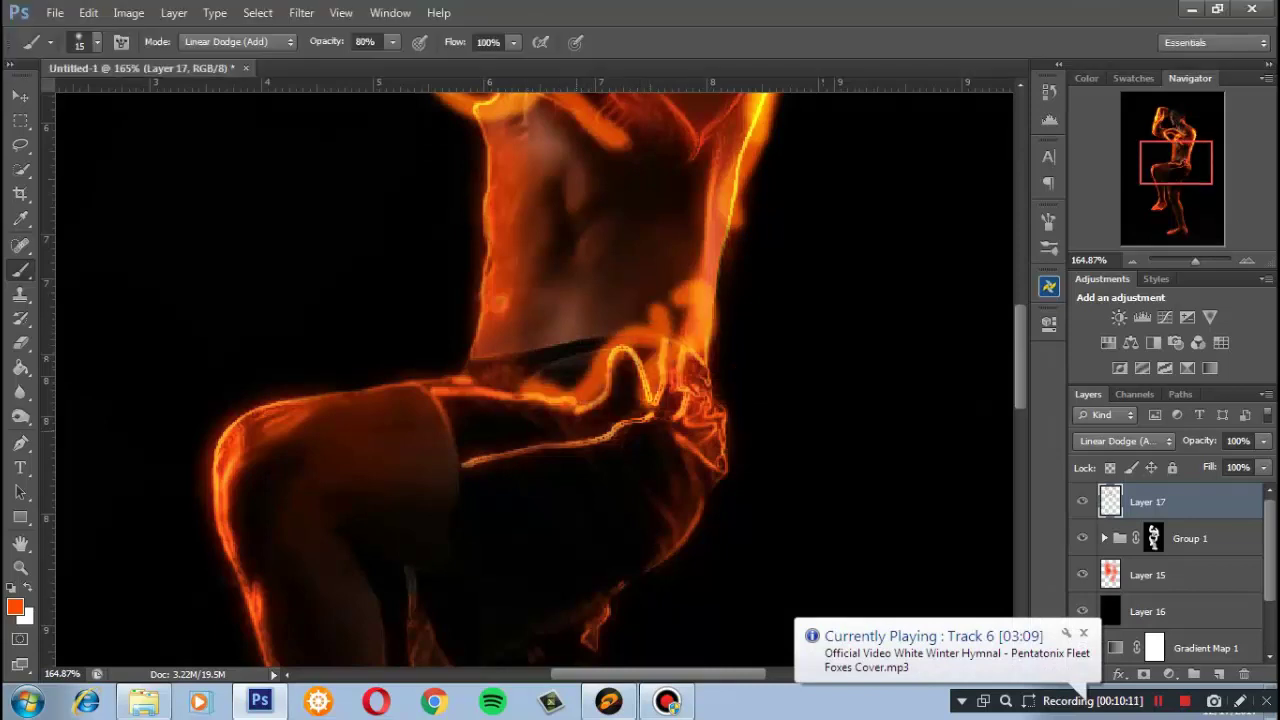
Paint glow strokes along both feet, toes, ankles and the back of the heel
drag(590, 450, 730, 240)
drag(560, 560, 660, 200)
mouse_move(455, 470)
mouse_down()
mouse_move(565, 265)
mouse_move(660, 290)
mouse_move(630, 200)
mouse_up()
mouse_move(590, 450)
mouse_down()
mouse_move(620, 240)
mouse_move(612, 175)
mouse_up()
drag(575, 430, 612, 220)
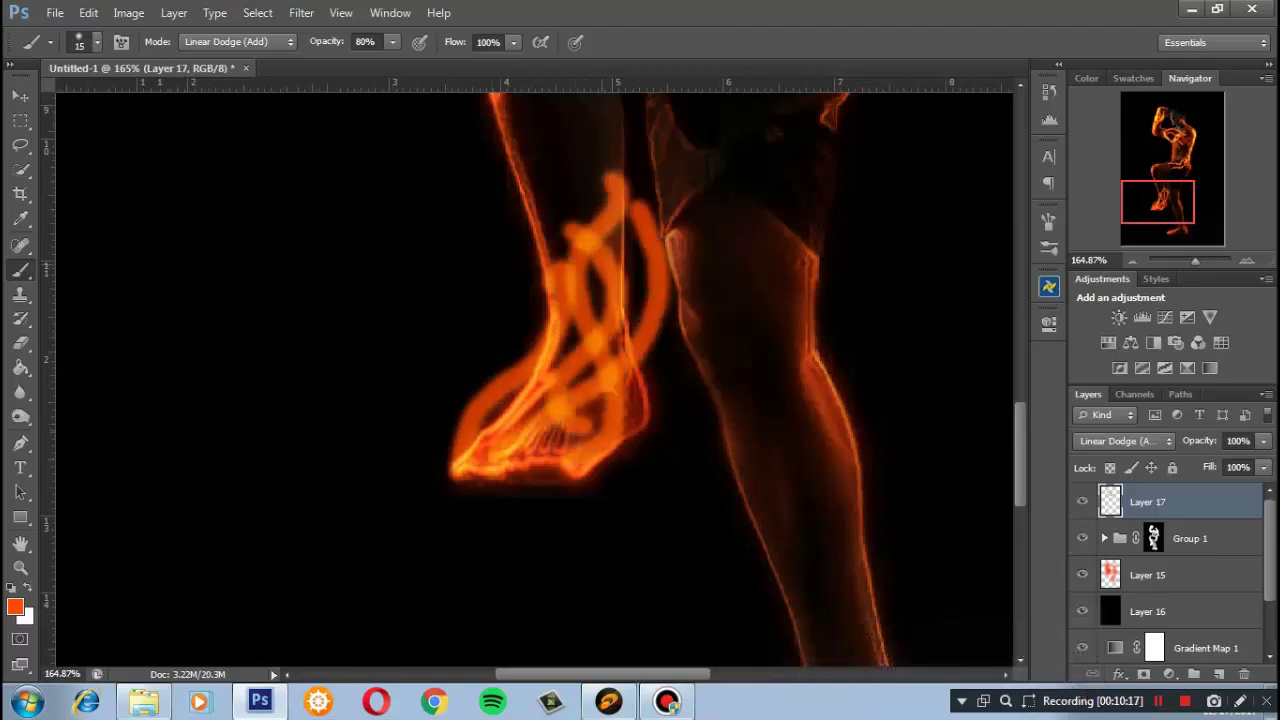
drag(700, 560, 460, 260)
mouse_move(520, 425)
mouse_down()
mouse_move(420, 460)
mouse_move(578, 340)
mouse_up()
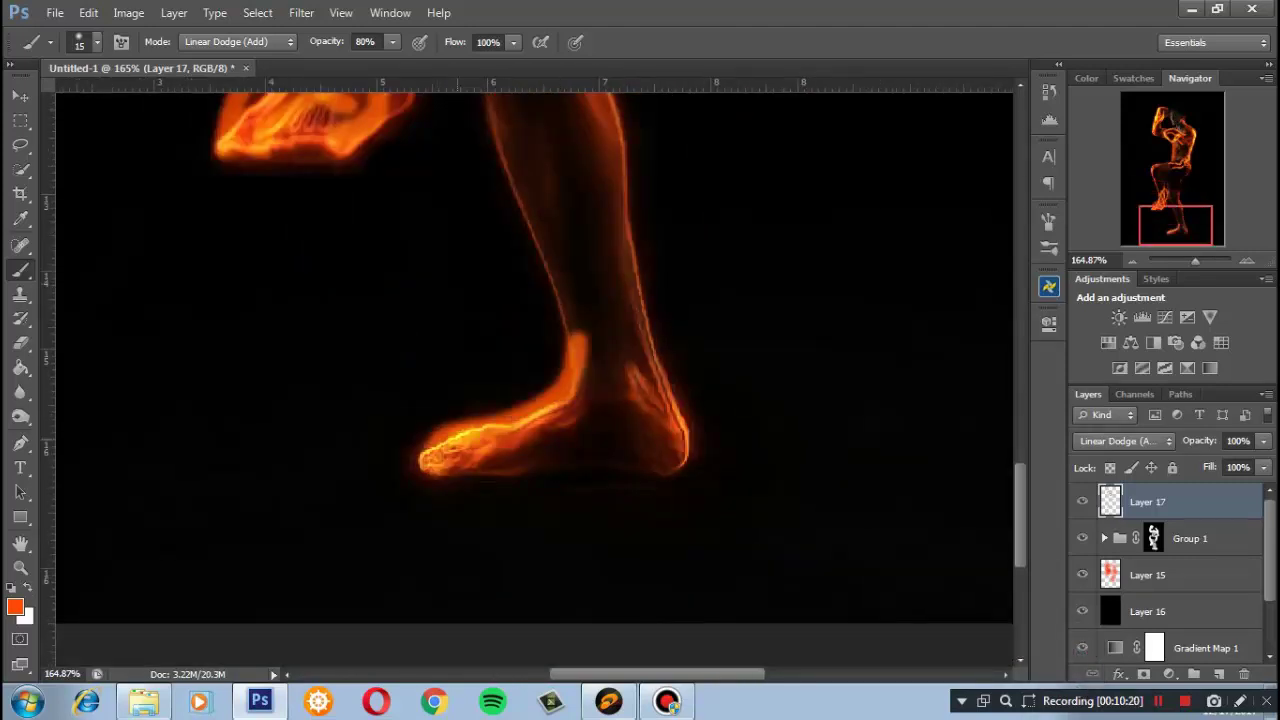
drag(480, 445, 580, 348)
drag(670, 468, 608, 255)
mouse_move(668, 440)
mouse_down()
mouse_move(636, 430)
mouse_move(625, 360)
mouse_move(650, 295)
mouse_up()
Smudge the front-ankle and heel glow upward into flames
click(20, 392)
click(100, 424)
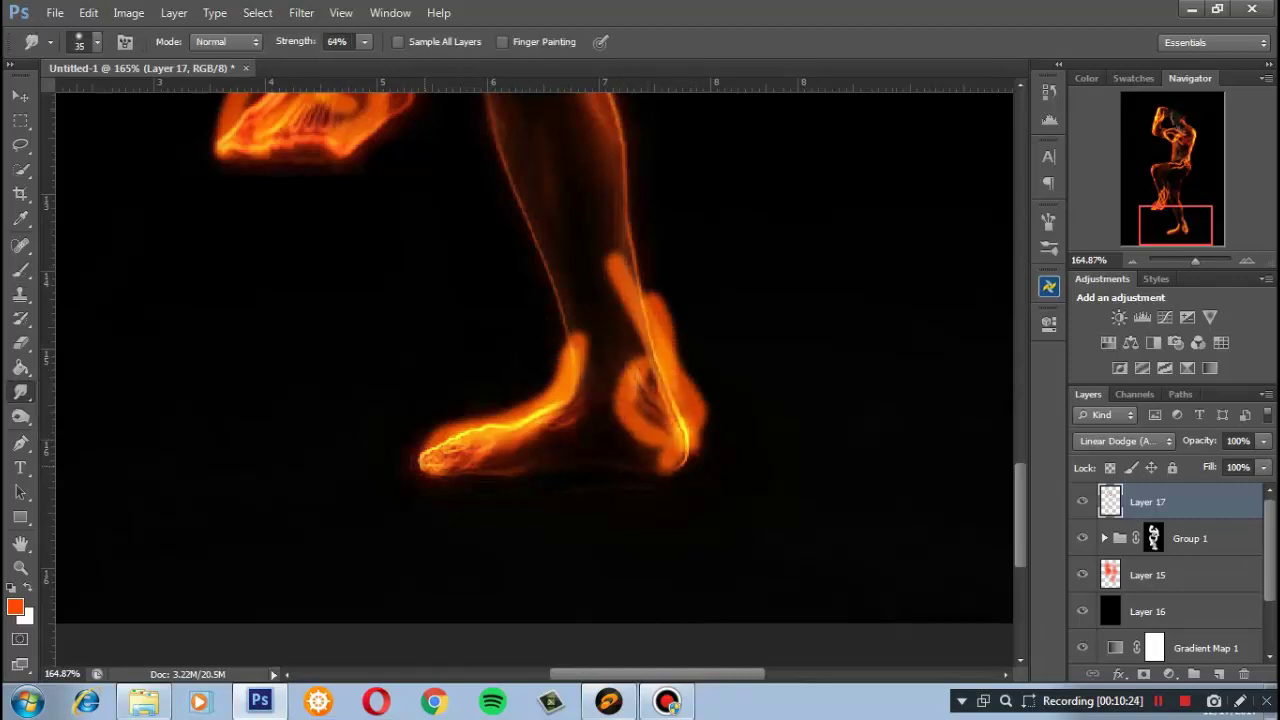
mouse_move(440, 462)
mouse_down()
mouse_move(578, 360)
mouse_move(556, 270)
mouse_up()
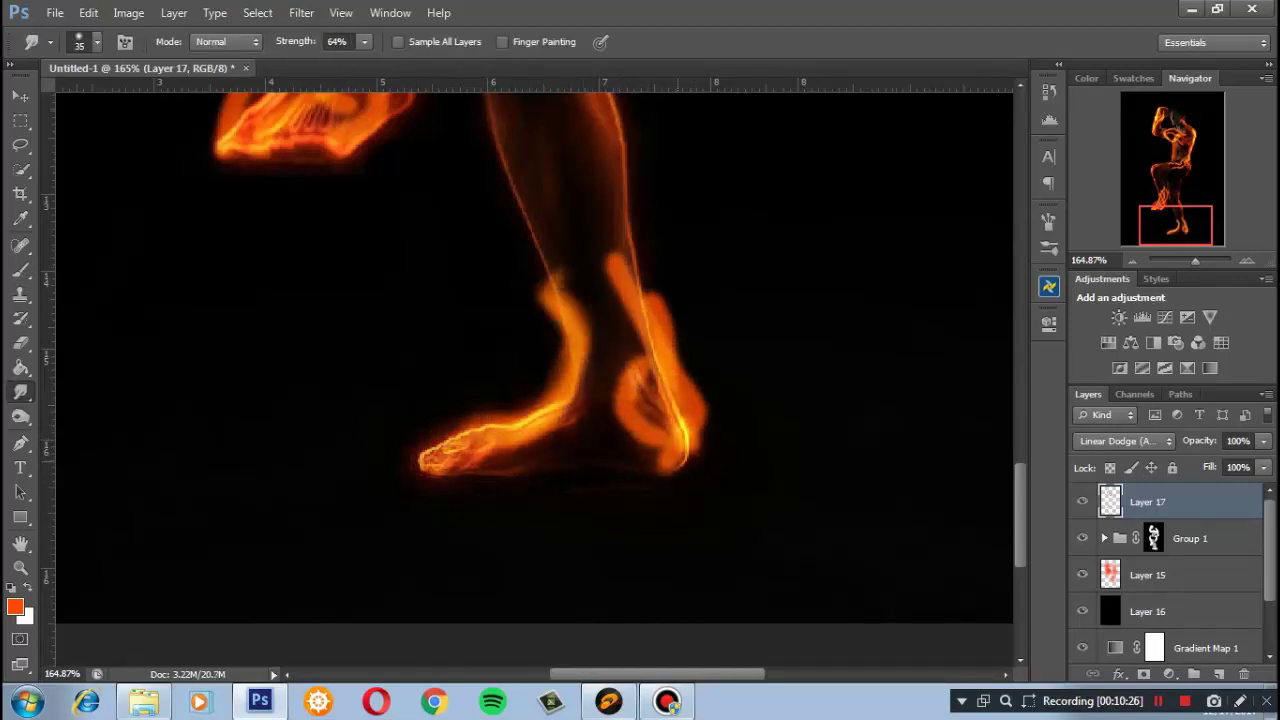
drag(672, 465, 600, 212)
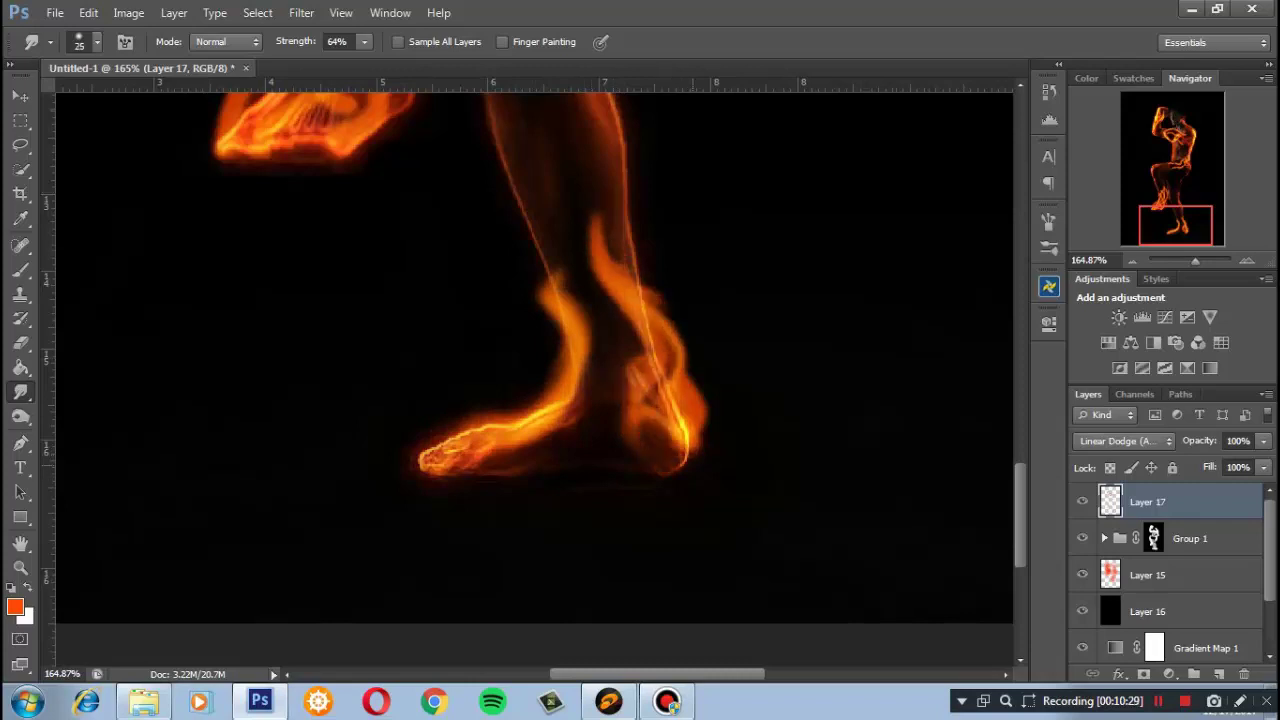
drag(680, 450, 655, 345)
mouse_move(636, 464)
mouse_down()
mouse_move(688, 440)
mouse_move(636, 400)
mouse_move(612, 262)
mouse_up()
key(bracketright)
Shape flame tongues and wisps beside the heel and leg with a size 30 smudge brush
drag(640, 440, 630, 300)
drag(660, 340, 640, 230)
drag(640, 290, 610, 210)
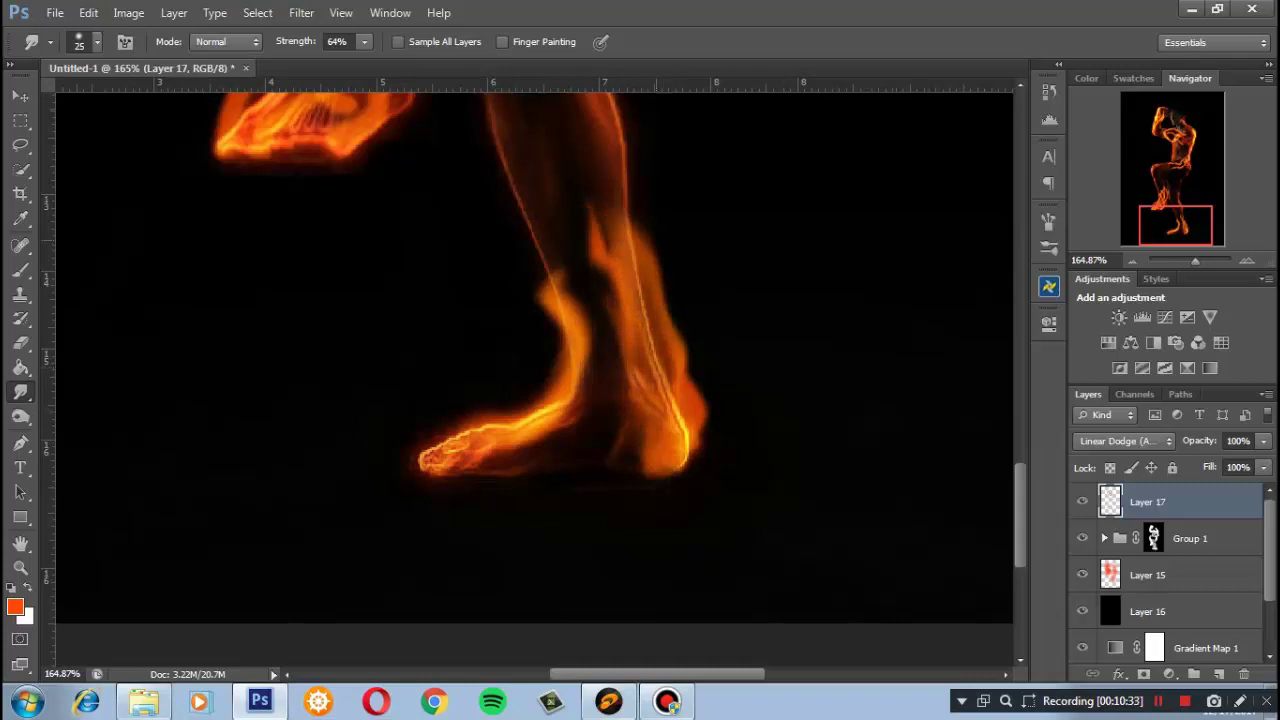
drag(680, 370, 650, 240)
drag(632, 360, 610, 190)
mouse_move(635, 320)
mouse_down()
mouse_move(605, 185)
mouse_move(615, 215)
mouse_up()
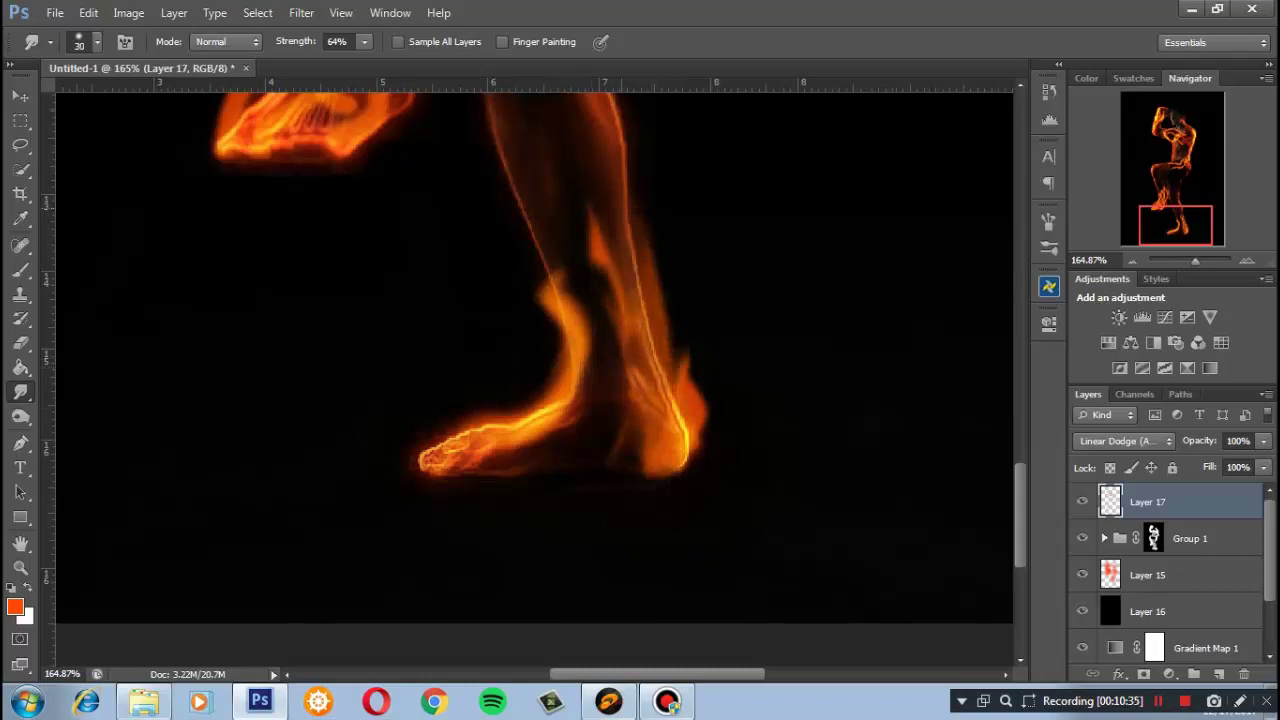
drag(690, 400, 665, 258)
drag(676, 350, 655, 230)
drag(645, 378, 615, 240)
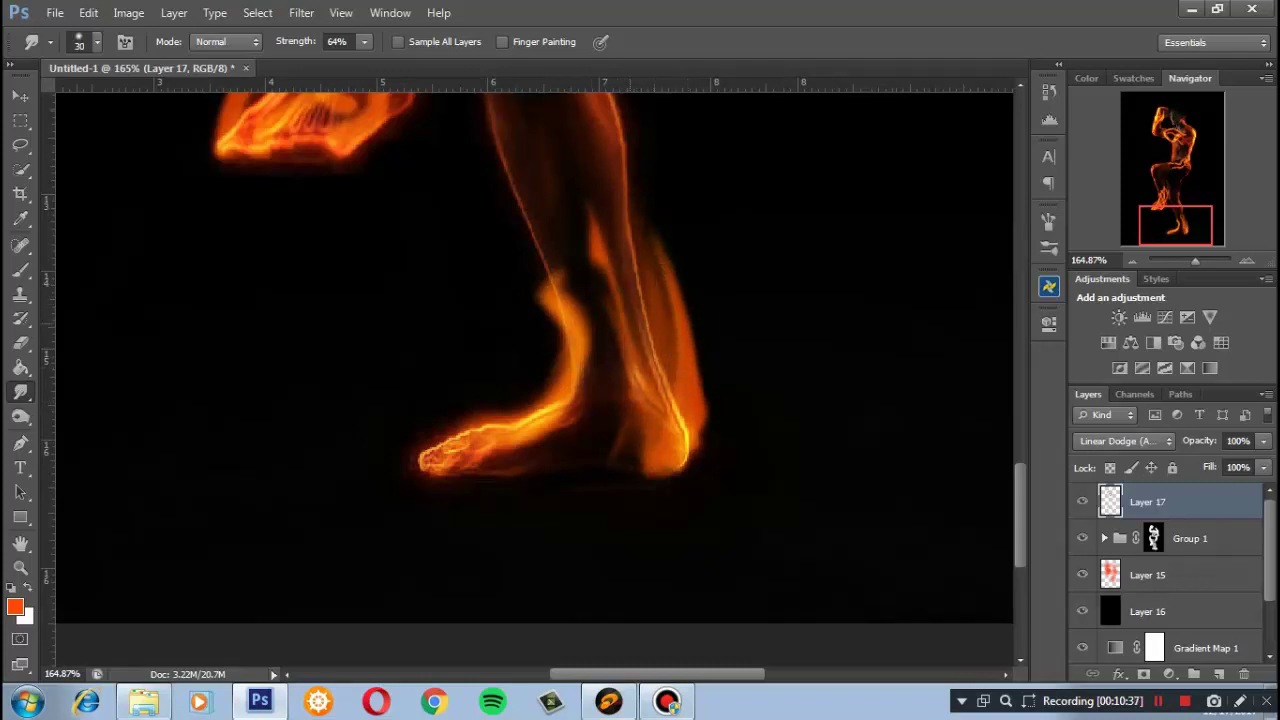
mouse_move(630, 470)
mouse_down()
mouse_move(635, 390)
mouse_move(575, 468)
mouse_move(535, 445)
mouse_move(600, 495)
mouse_move(645, 480)
mouse_up()
mouse_move(660, 465)
mouse_down()
mouse_move(645, 430)
mouse_move(665, 435)
mouse_move(590, 490)
mouse_move(550, 480)
mouse_up()
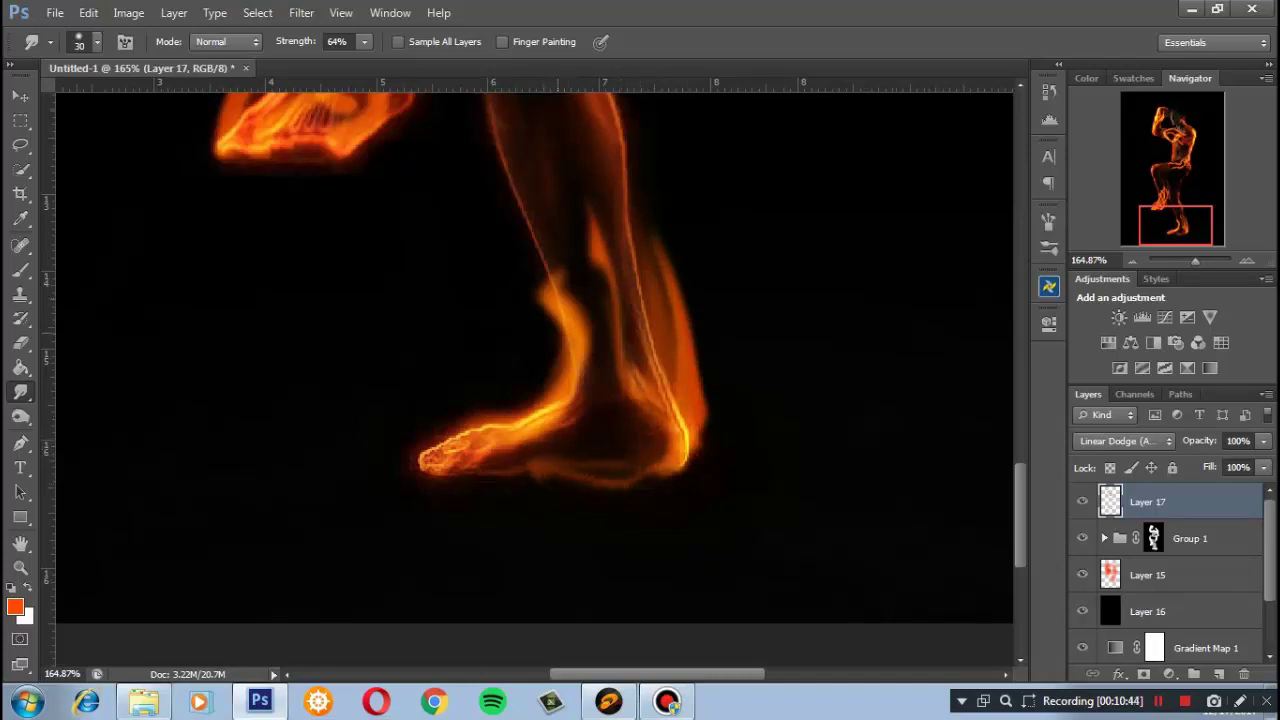
drag(560, 400, 635, 515)
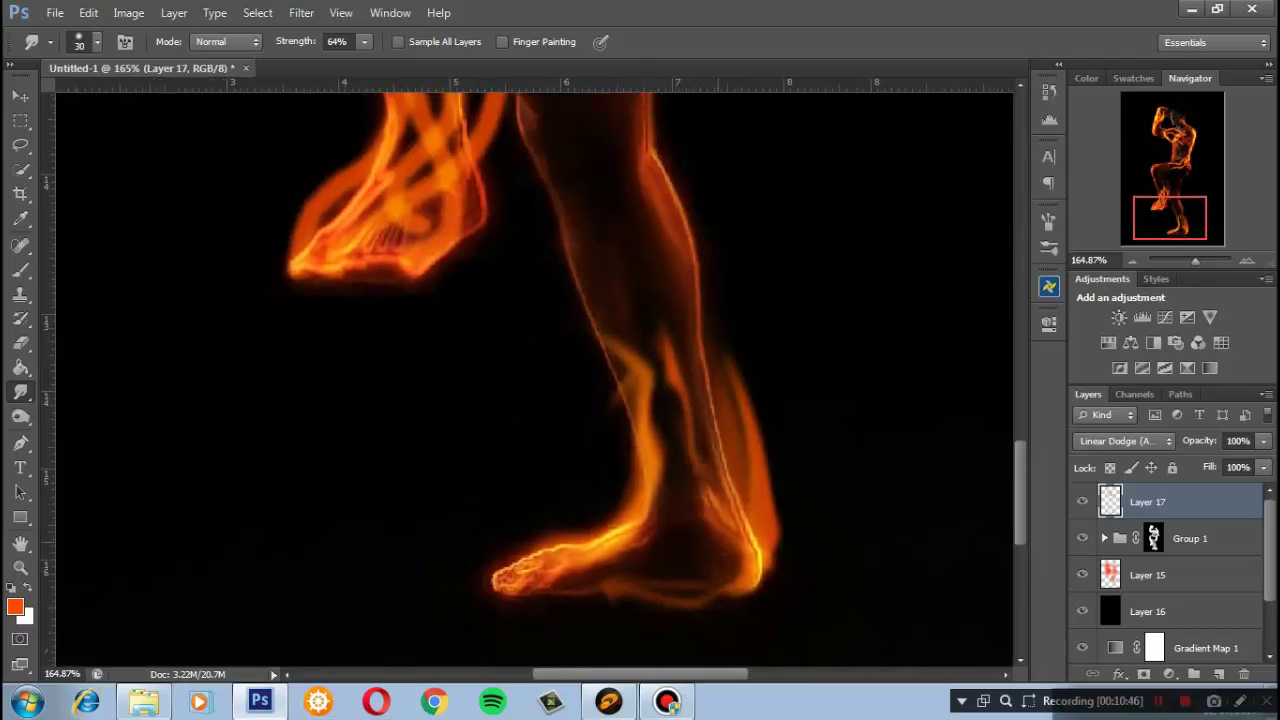
Smudge the raised foot and shin glow upward into flames along the leg edge
drag(560, 400, 750, 570)
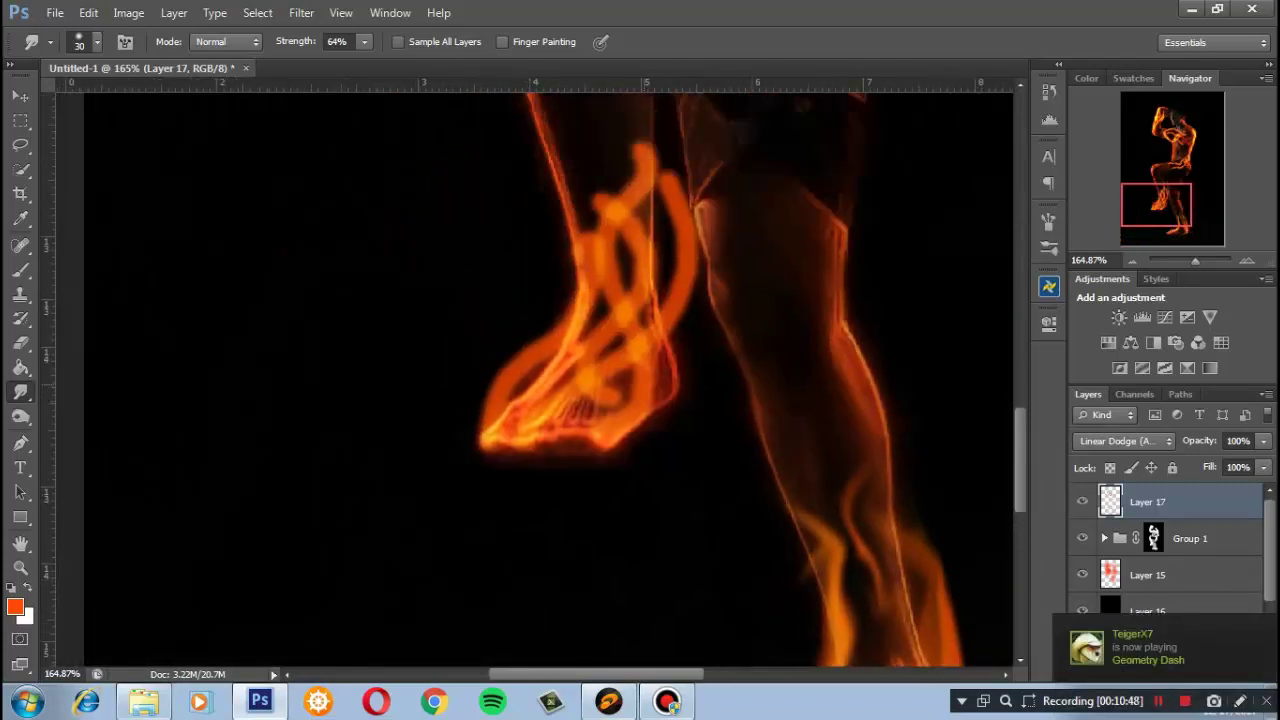
drag(650, 340, 630, 170)
drag(560, 400, 576, 490)
drag(690, 410, 630, 190)
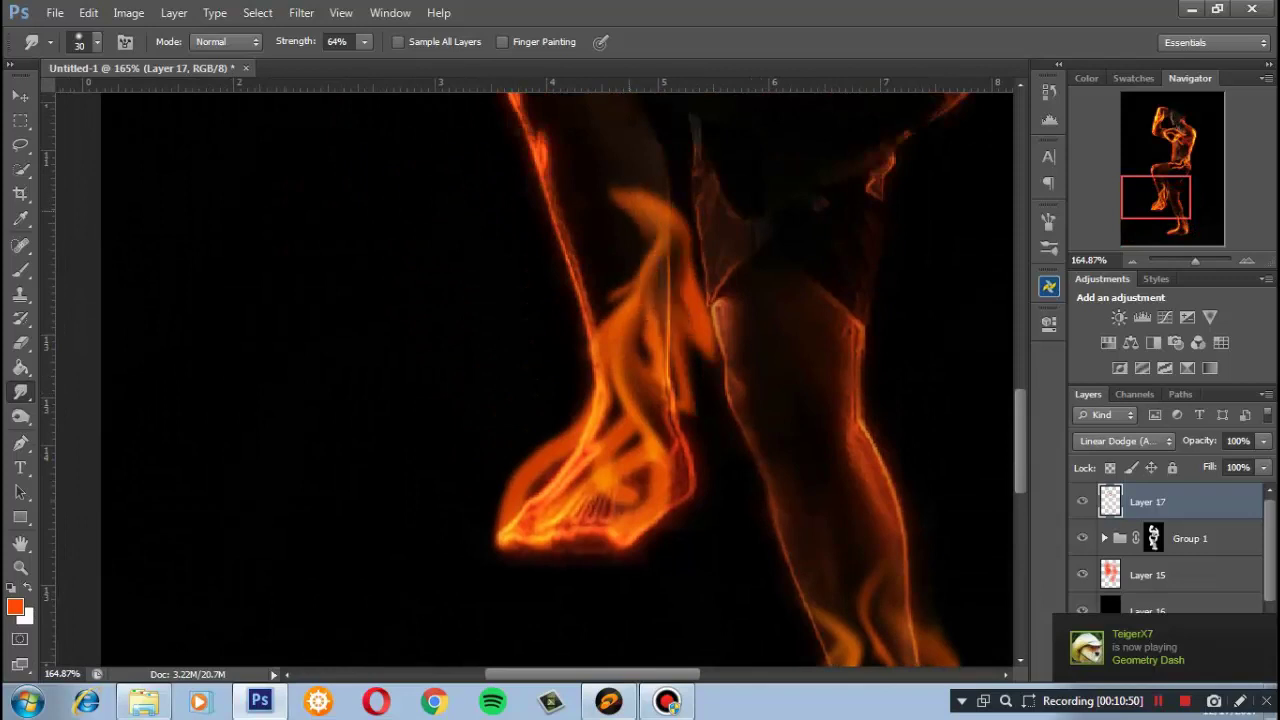
drag(630, 490, 625, 245)
drag(600, 440, 610, 330)
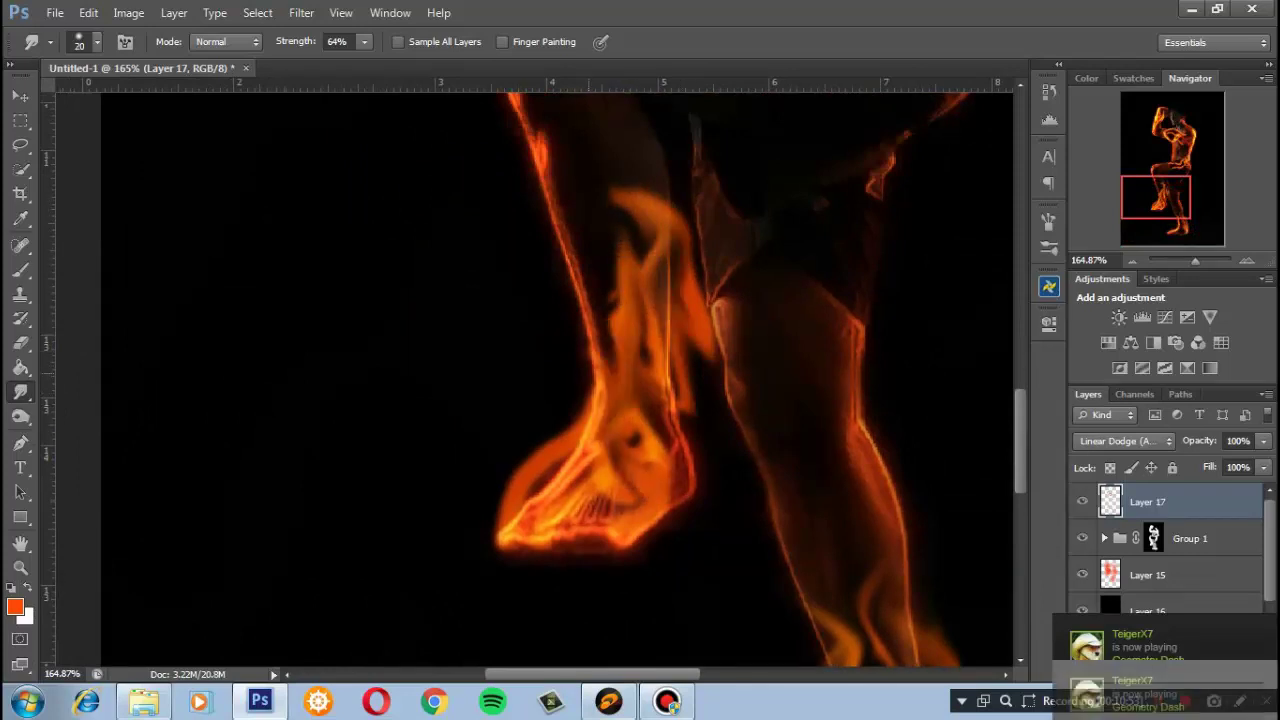
mouse_move(585, 480)
mouse_down()
mouse_move(570, 375)
mouse_move(612, 265)
mouse_up()
mouse_move(510, 515)
mouse_down()
mouse_move(595, 445)
mouse_move(645, 210)
mouse_up()
drag(645, 150, 694, 368)
drag(700, 300, 690, 435)
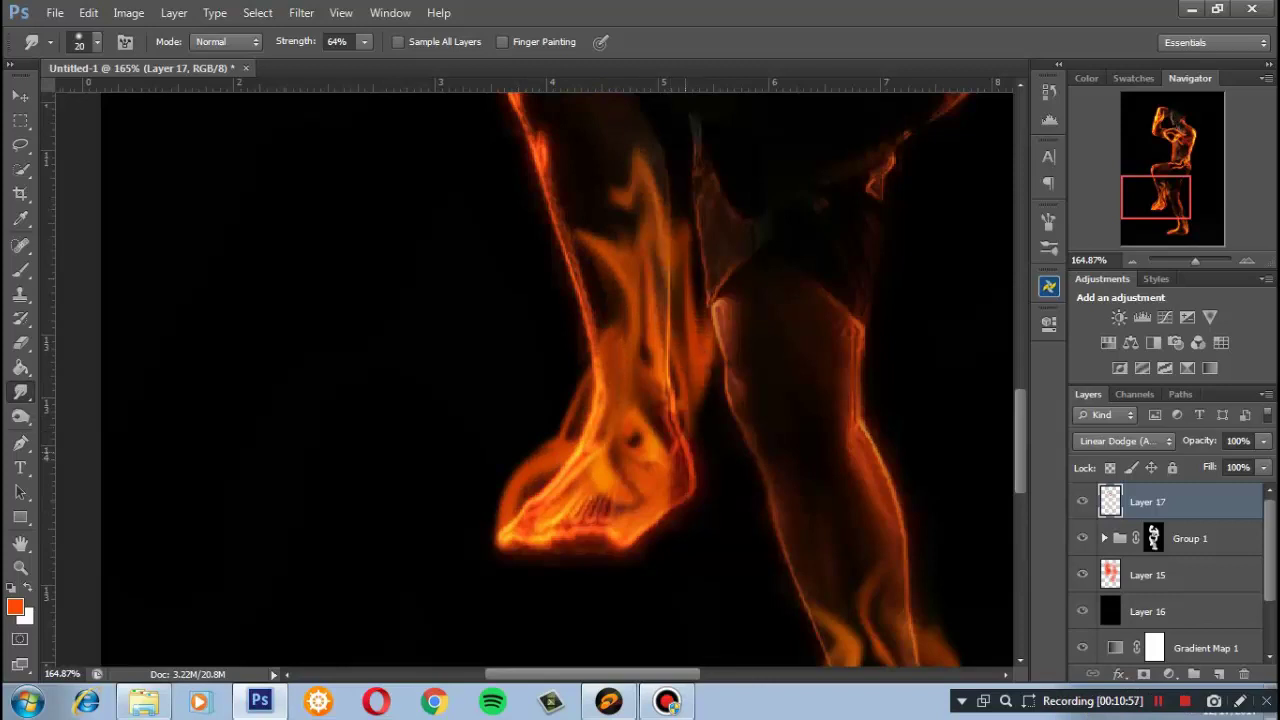
Erase bright flames between the shins and inside the foot, then smudge a toe flame tip
key(e)
key(bracketleft)
key(bracketleft)
drag(630, 230, 635, 370)
drag(640, 270, 645, 420)
drag(632, 360, 612, 490)
mouse_move(605, 410)
mouse_down()
mouse_move(595, 495)
mouse_move(655, 438)
mouse_move(500, 520)
mouse_up()
key(r)
drag(555, 465, 495, 495)
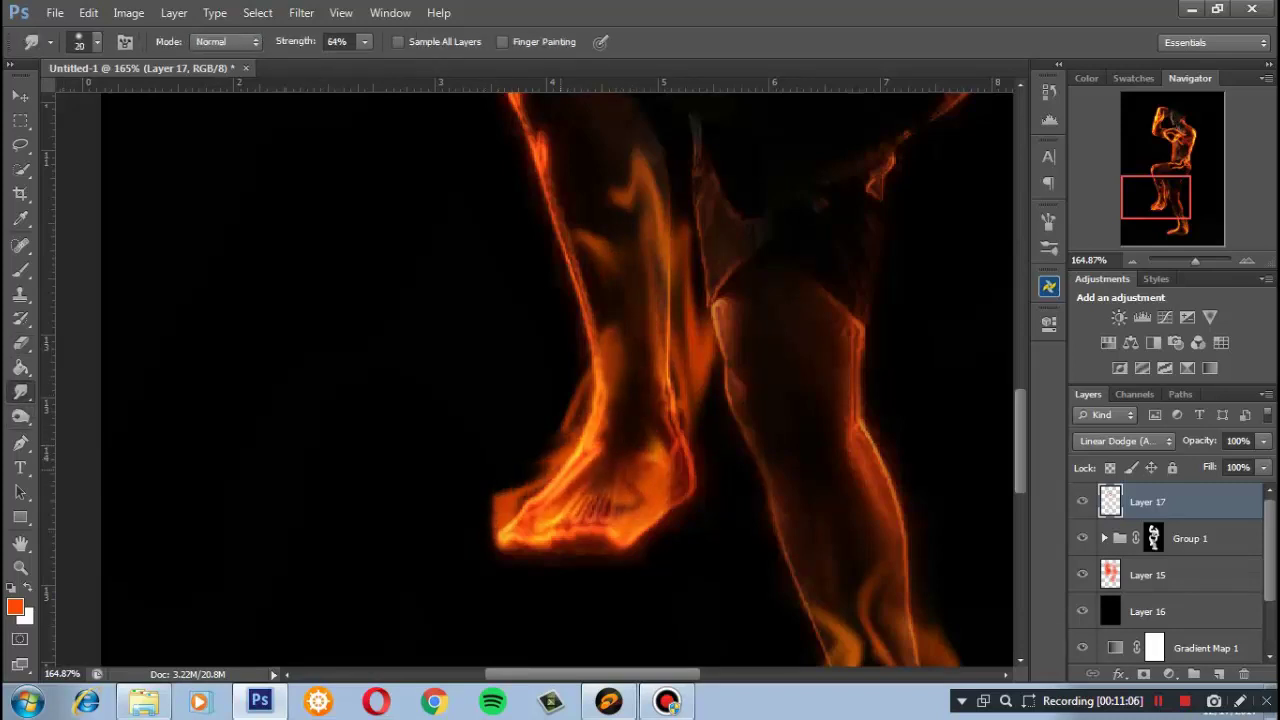
Pull the flame wisps at the belt and right hip upward
scroll(556, 378, up, 3)
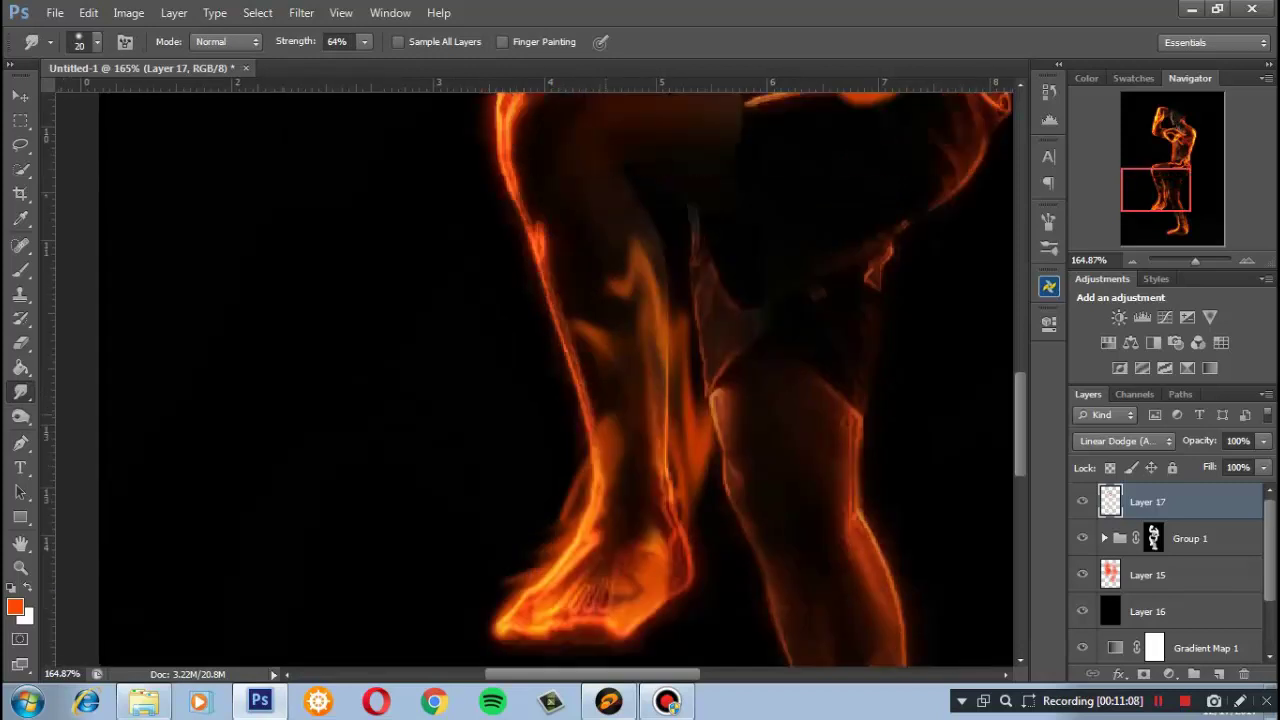
scroll(556, 378, up, 4)
scroll(521, 372, up, 3)
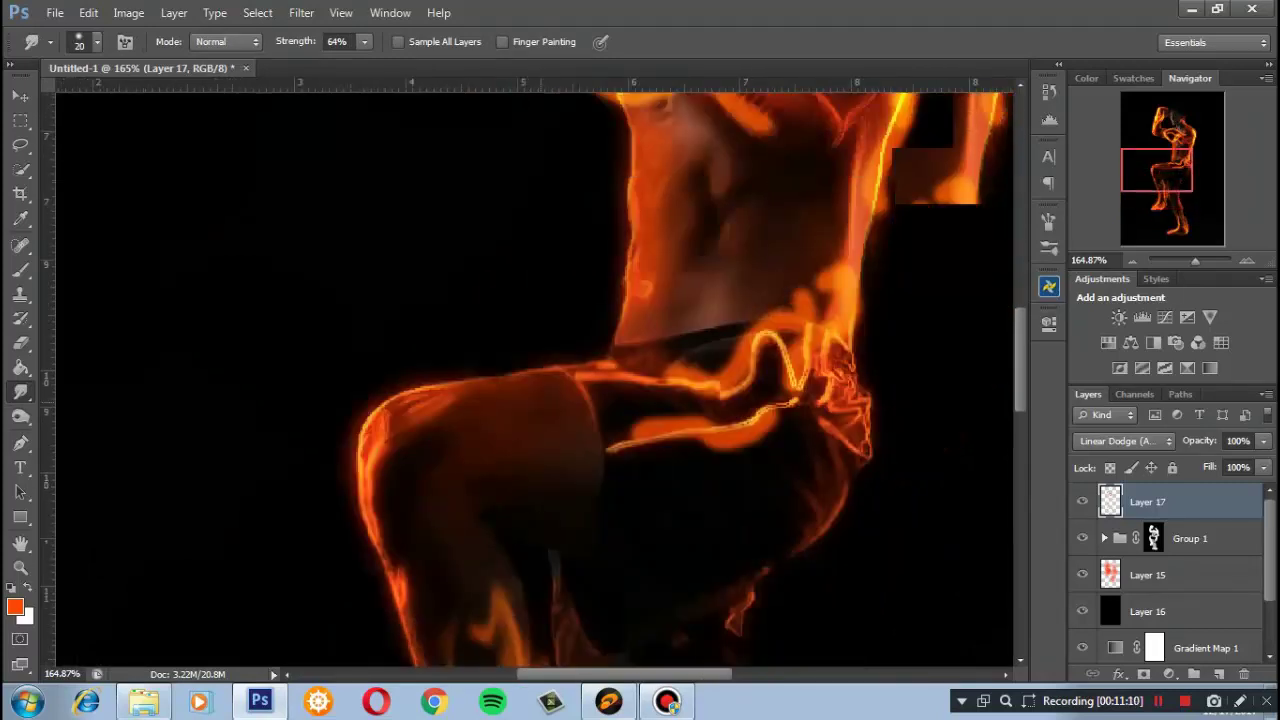
scroll(521, 372, right, 4)
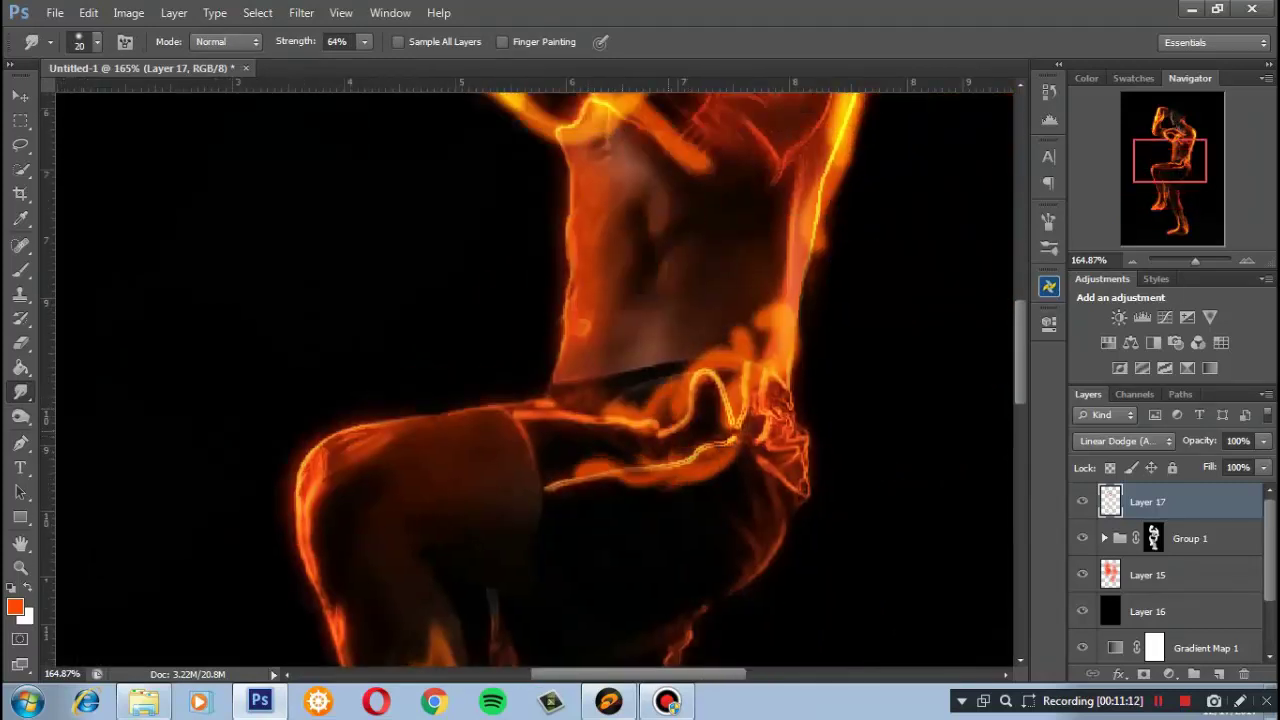
scroll(567, 373, right, 1)
drag(635, 410, 705, 414)
drag(690, 370, 740, 300)
mouse_move(715, 410)
mouse_down()
mouse_move(725, 310)
mouse_move(800, 290)
mouse_up()
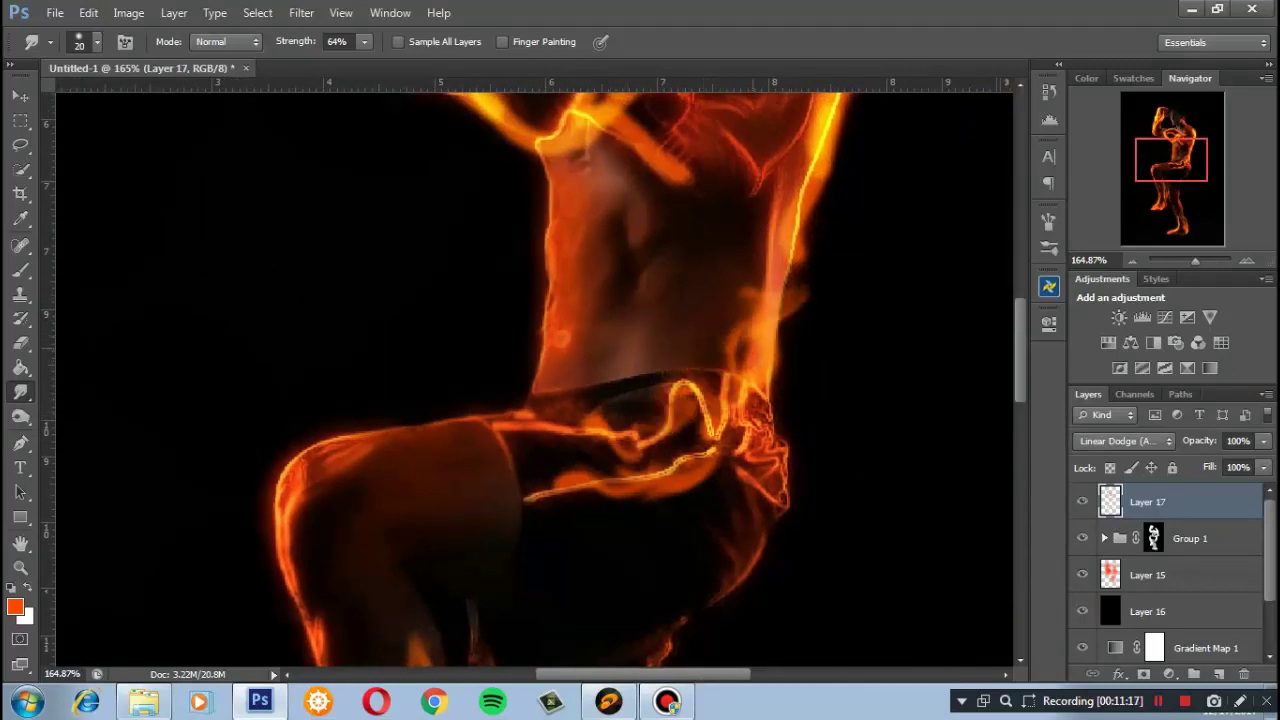
Push the torso-edge flames outward and reshape the glowing belt lines
drag(760, 340, 805, 275)
drag(600, 430, 560, 418)
mouse_move(565, 485)
mouse_down()
mouse_move(520, 482)
mouse_move(510, 495)
mouse_up()
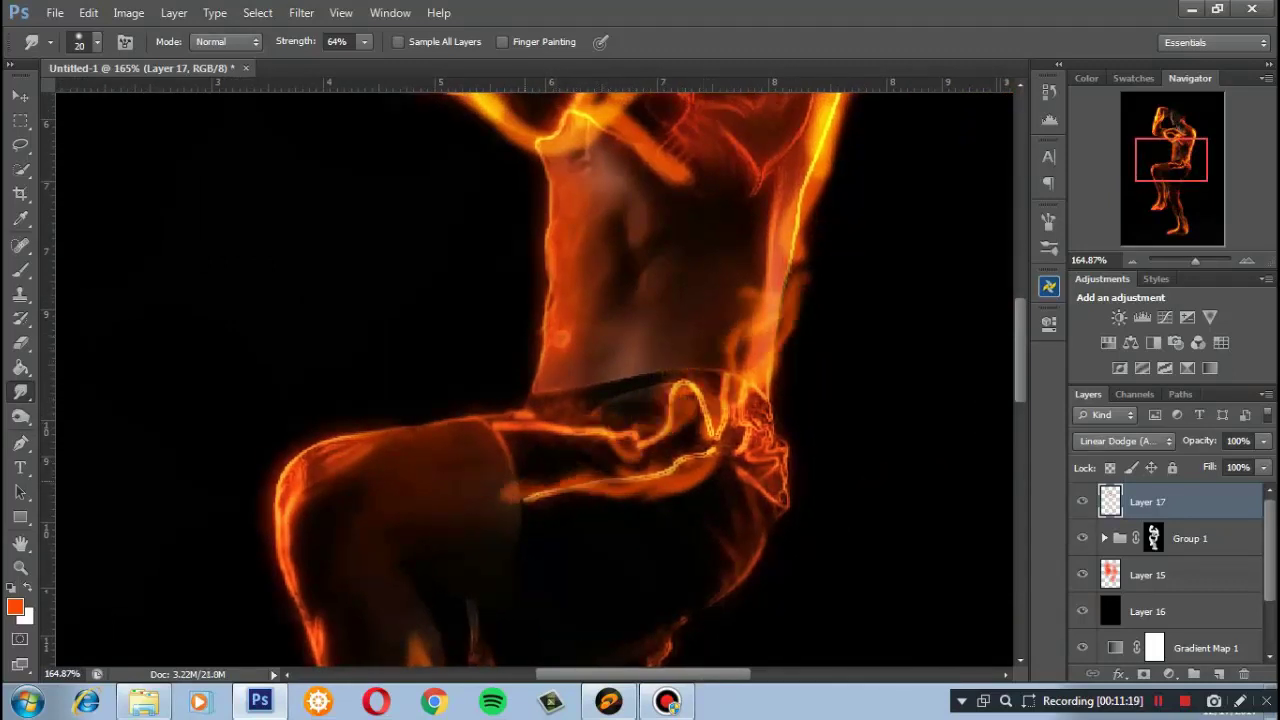
drag(665, 460, 550, 485)
mouse_move(705, 470)
mouse_down()
mouse_move(620, 490)
mouse_move(640, 492)
mouse_up()
drag(530, 380, 518, 420)
Smudge the chest's orange wisps left and right, refining their edges
scroll(540, 380, up, 3)
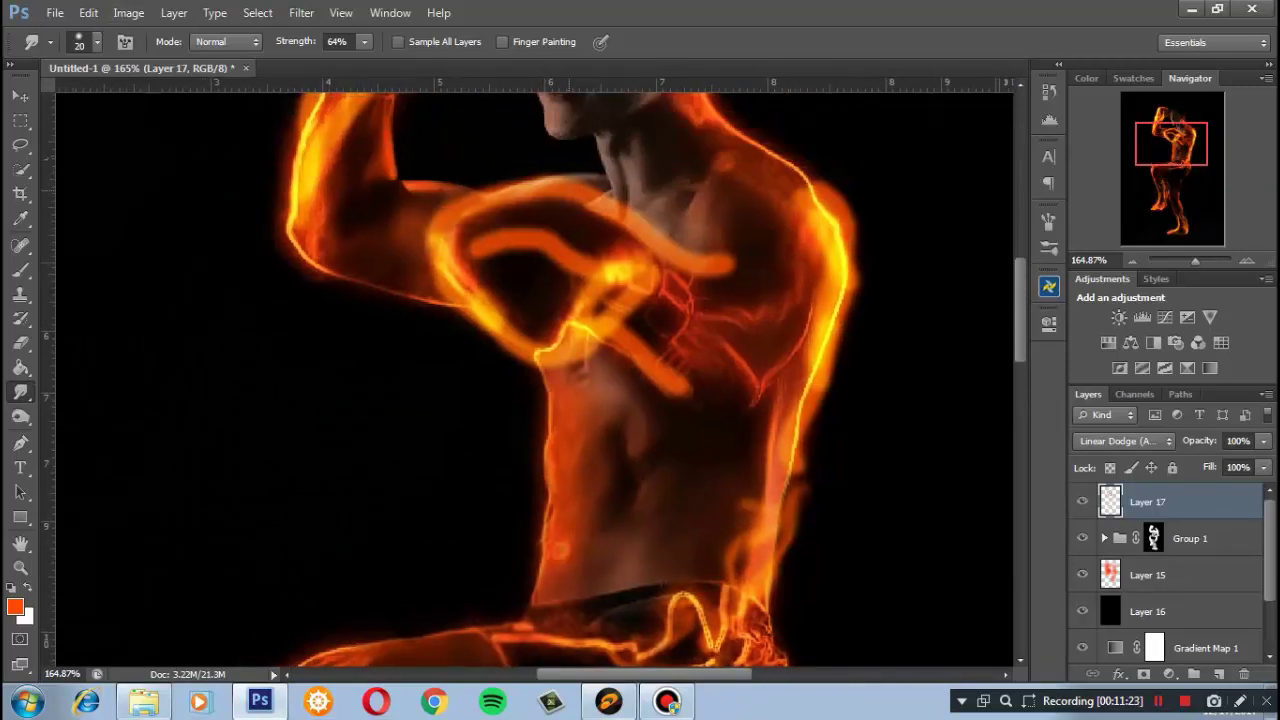
scroll(540, 380, up, 1)
drag(454, 226, 518, 296)
drag(576, 240, 712, 285)
mouse_move(790, 330)
mouse_down()
mouse_move(660, 290)
mouse_move(450, 300)
mouse_up()
drag(600, 320, 680, 335)
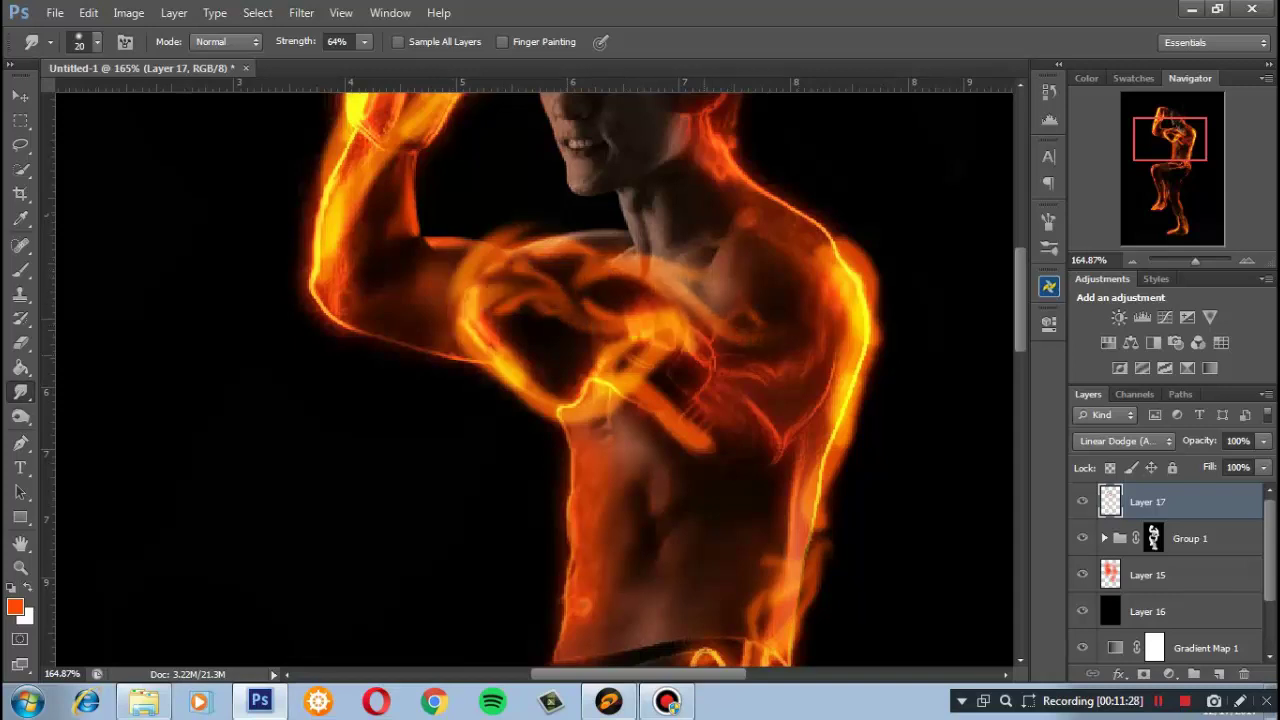
mouse_move(545, 398)
mouse_down()
mouse_move(640, 385)
mouse_move(725, 450)
mouse_up()
mouse_move(725, 450)
mouse_down()
mouse_move(815, 525)
mouse_move(815, 565)
mouse_up()
Erase the stray flame wisps on the chest with a larger eraser brush
key(e)
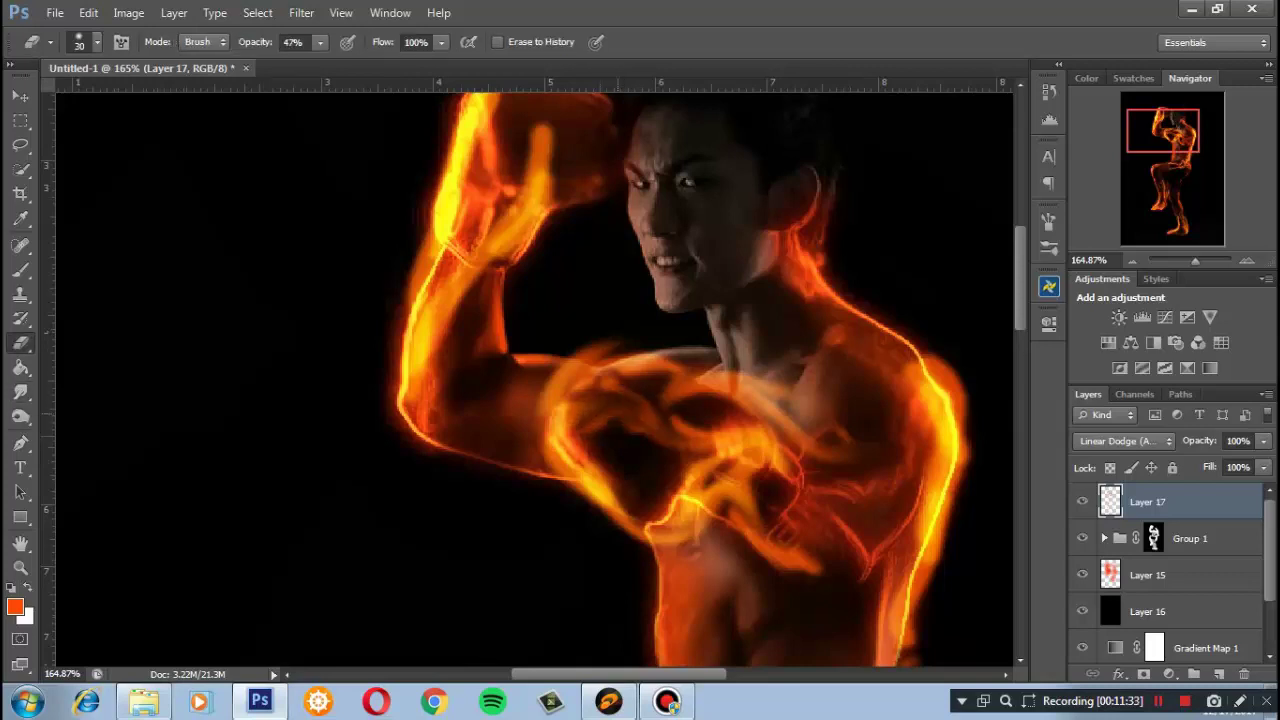
mouse_move(655, 435)
mouse_down()
mouse_move(765, 445)
mouse_move(775, 415)
mouse_move(690, 490)
mouse_move(715, 530)
mouse_up()
key(bracketright)
key(bracketright)
key(bracketright)
drag(705, 470, 745, 525)
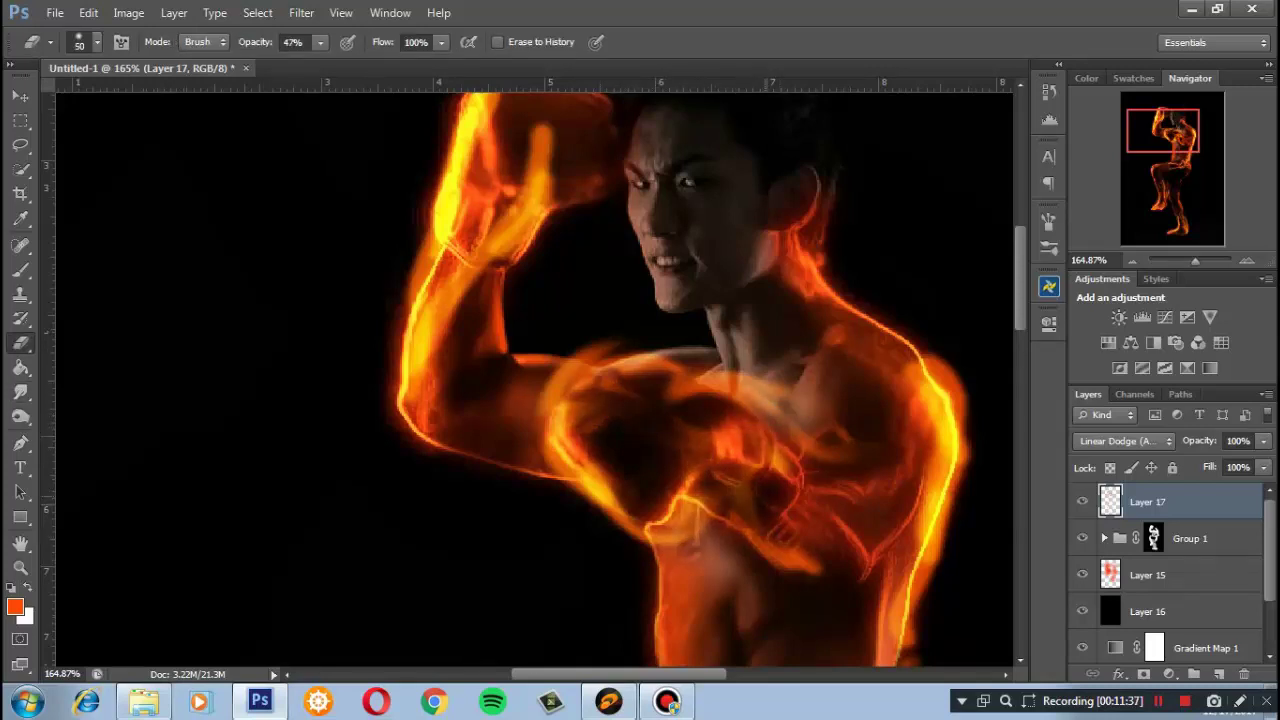
mouse_move(745, 395)
mouse_down()
mouse_move(790, 555)
mouse_move(815, 570)
mouse_up()
drag(700, 480, 590, 230)
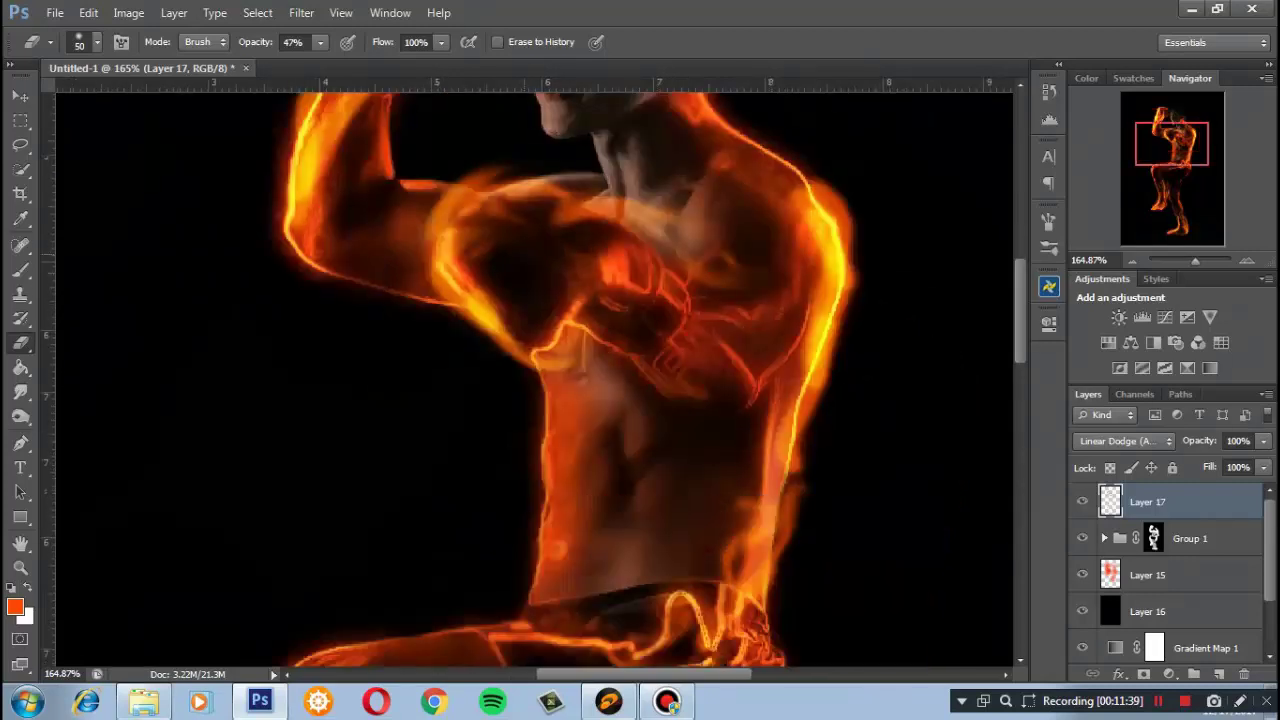
drag(630, 267, 680, 467)
Smudge the glow along the raised arm, fist, forearm and elbow into flame shapes
click(20, 392)
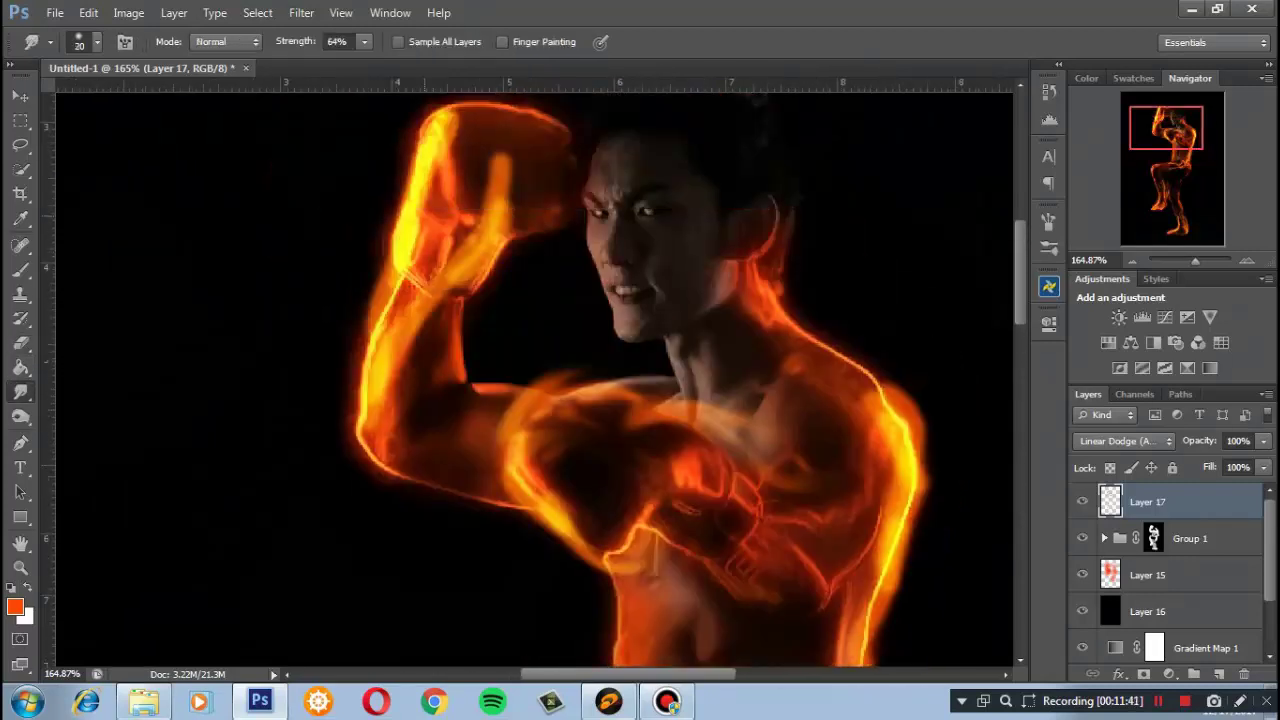
drag(410, 220, 380, 455)
drag(410, 245, 370, 340)
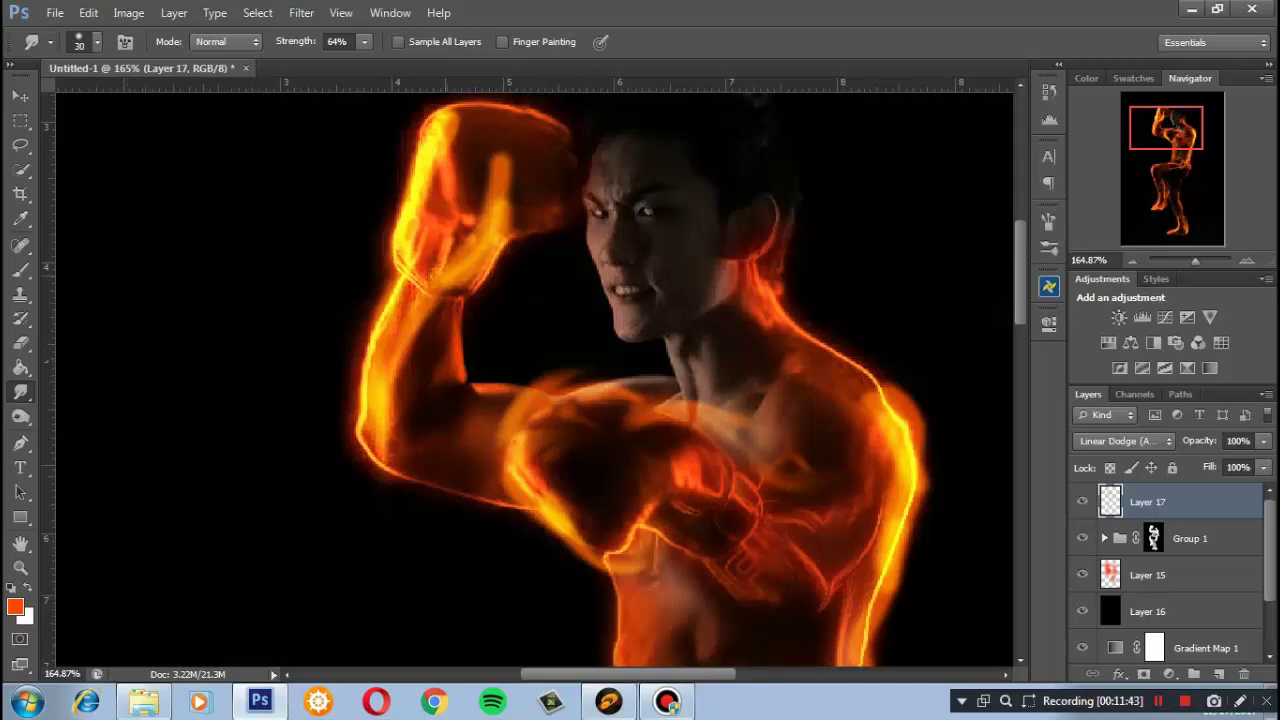
mouse_move(436, 290)
mouse_down()
mouse_move(380, 505)
mouse_move(362, 340)
mouse_move(430, 255)
mouse_move(400, 195)
mouse_up()
mouse_move(500, 300)
mouse_down()
mouse_move(540, 360)
mouse_move(500, 360)
mouse_up()
mouse_move(545, 250)
mouse_down()
mouse_move(575, 345)
mouse_move(600, 360)
mouse_up()
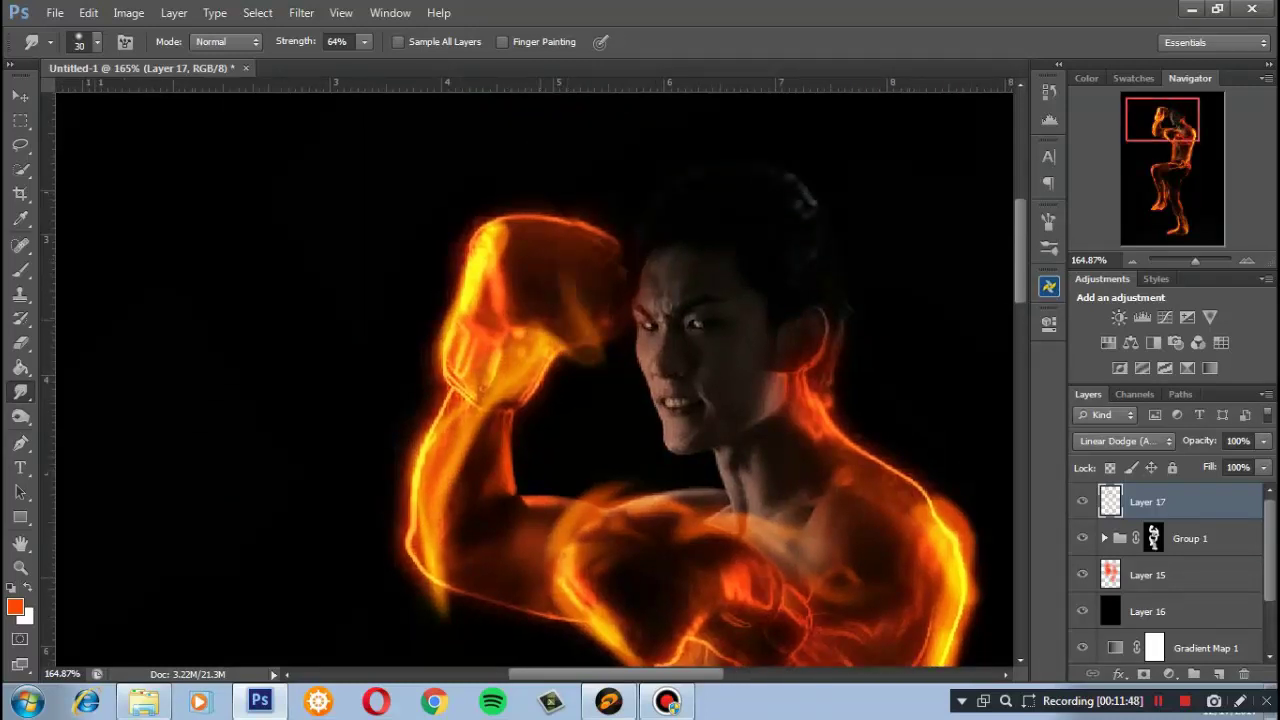
mouse_move(540, 330)
mouse_down()
mouse_move(475, 415)
mouse_move(570, 315)
mouse_move(515, 460)
mouse_move(530, 535)
mouse_up()
drag(515, 460, 510, 350)
drag(520, 415, 535, 510)
mouse_move(515, 465)
mouse_down()
mouse_move(530, 525)
mouse_move(212, 428)
mouse_up()
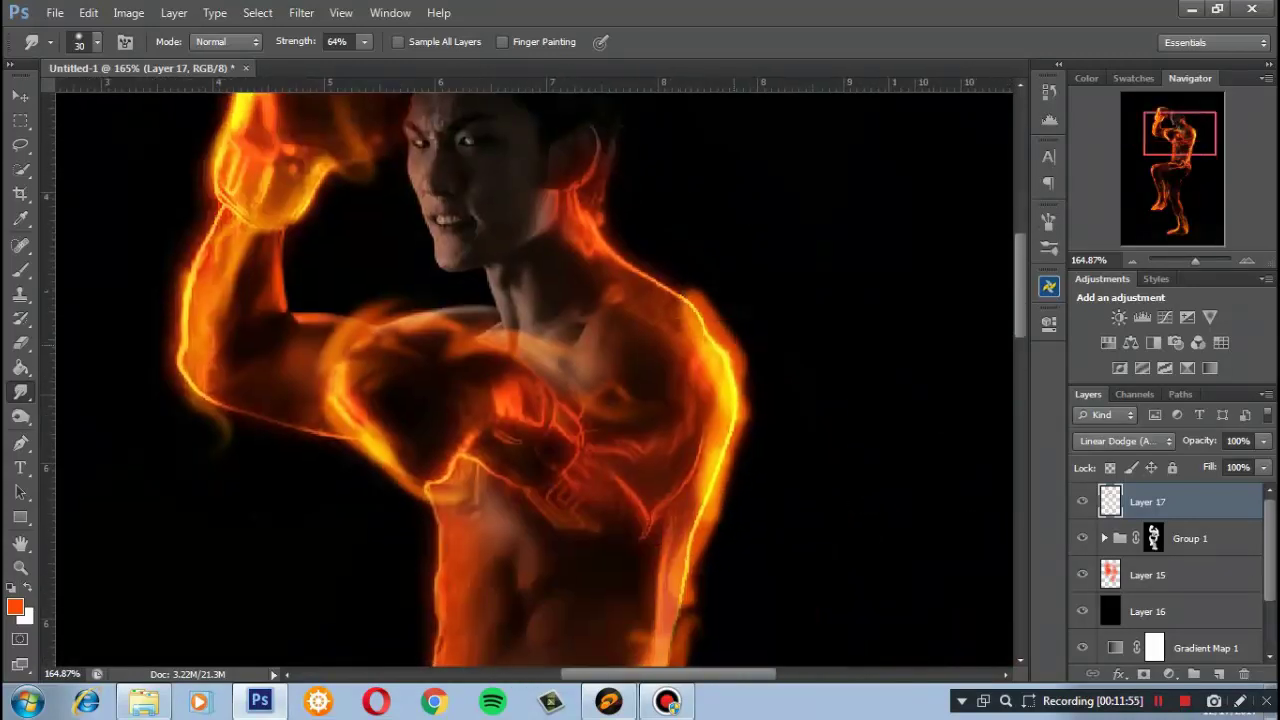
Push the shoulder glow upward and outward with a smaller smudge brush
drag(695, 302, 663, 262)
key(bracketleft)
drag(705, 300, 640, 262)
drag(700, 332, 650, 260)
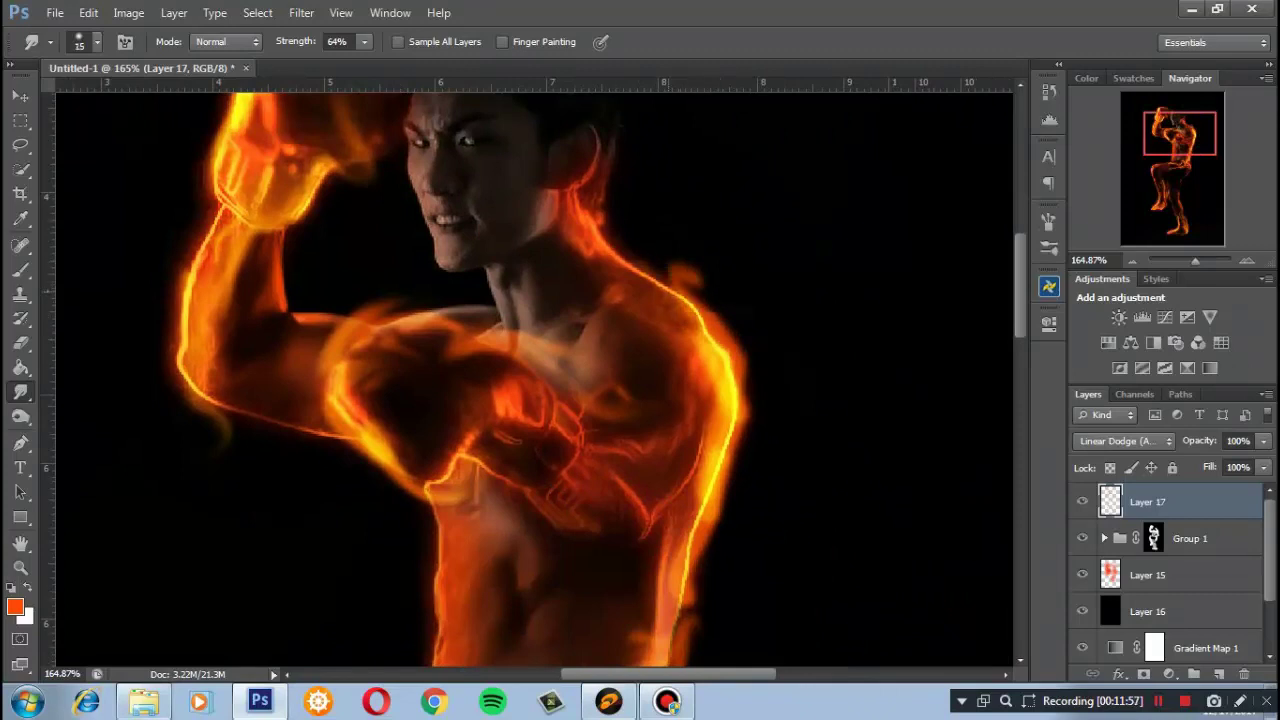
mouse_move(700, 300)
mouse_down()
mouse_move(740, 415)
mouse_move(760, 265)
mouse_move(750, 390)
mouse_up()
scroll(740, 410, down, 3)
Erase part of the right shoulder glow, then zoom out to view the figure
key(e)
drag(750, 270, 720, 430)
drag(720, 430, 738, 305)
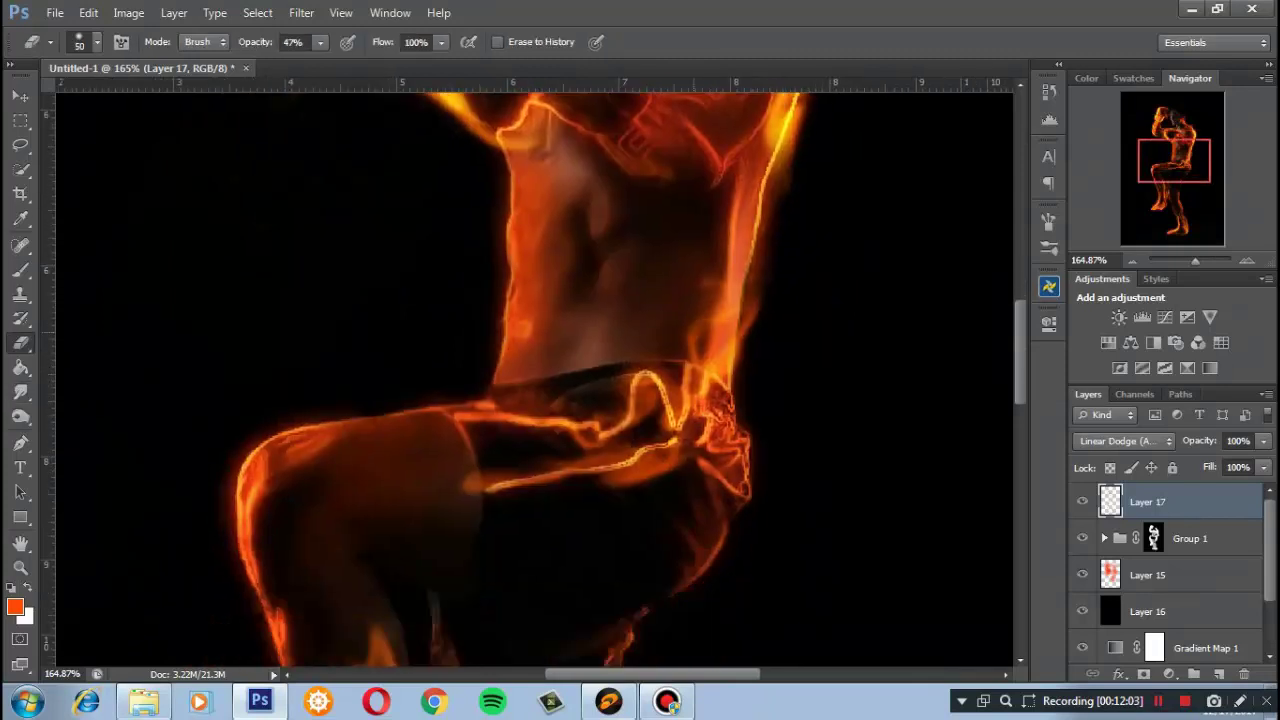
scroll(527, 378, down, 2)
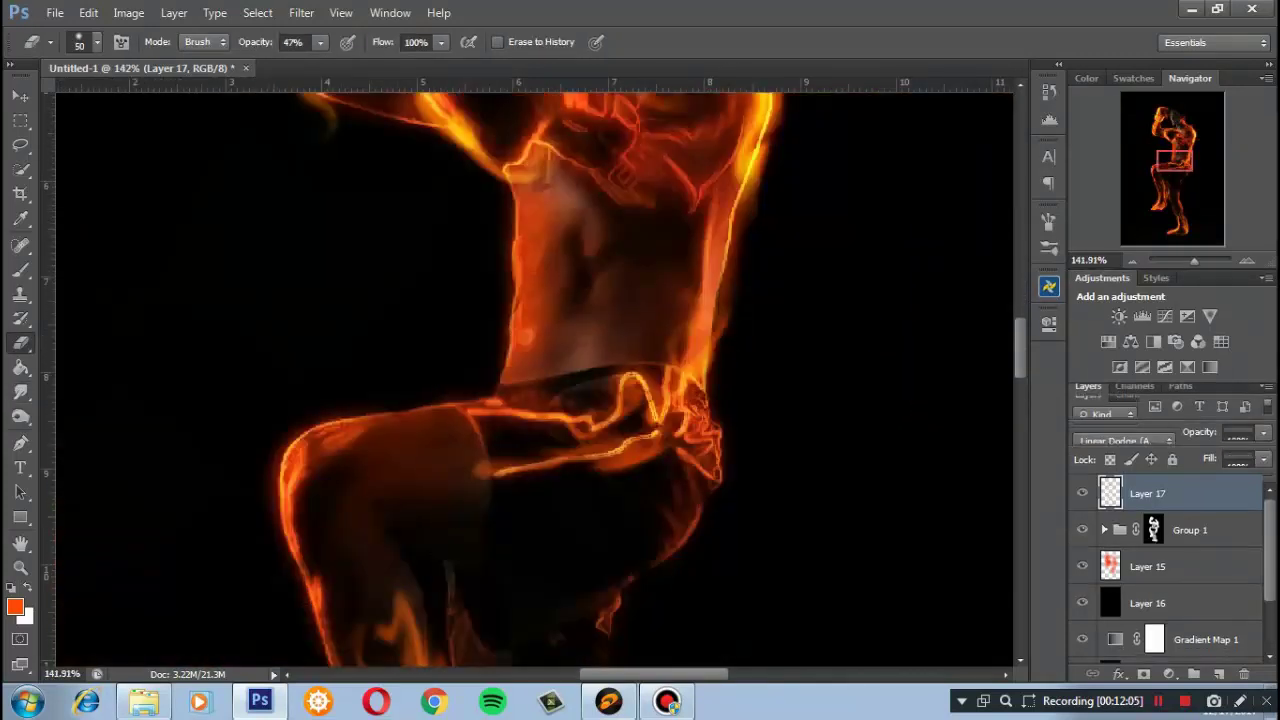
mouse_move(1102, 279)
mouse_down()
mouse_move(1086, 282)
mouse_move(1100, 330)
mouse_up()
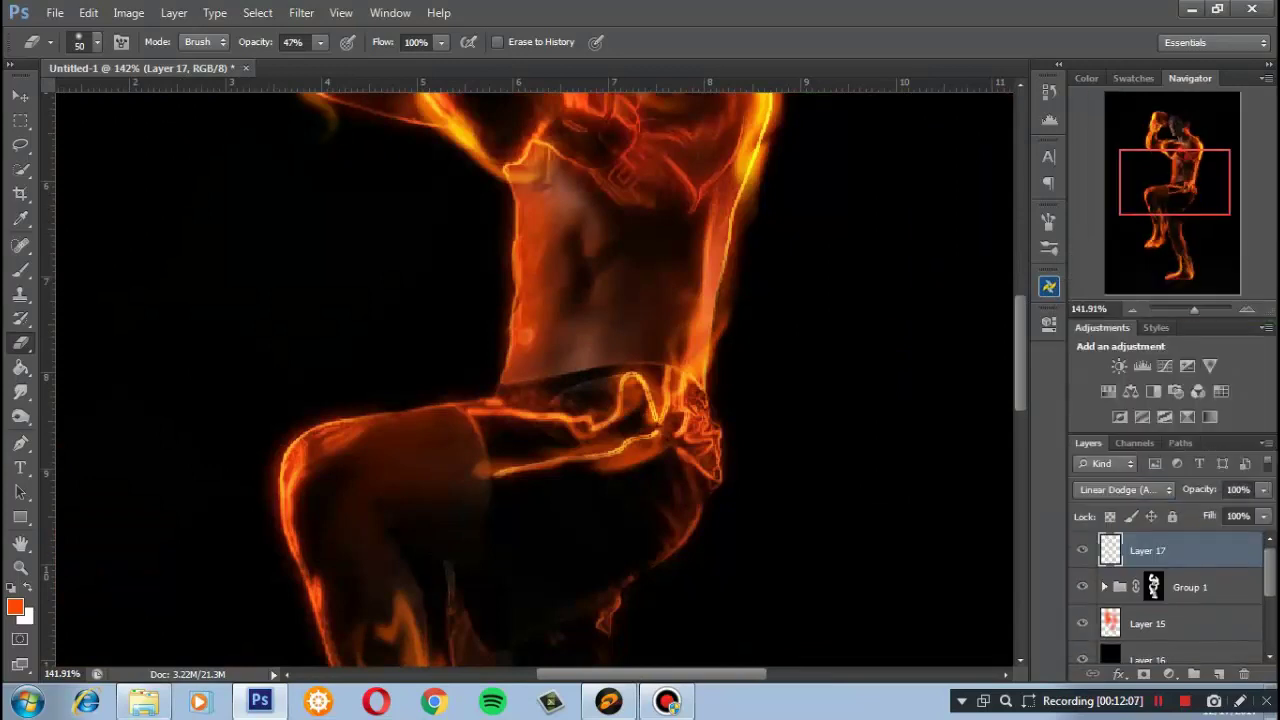
scroll(540, 383, up, 5)
scroll(540, 383, down, 5)
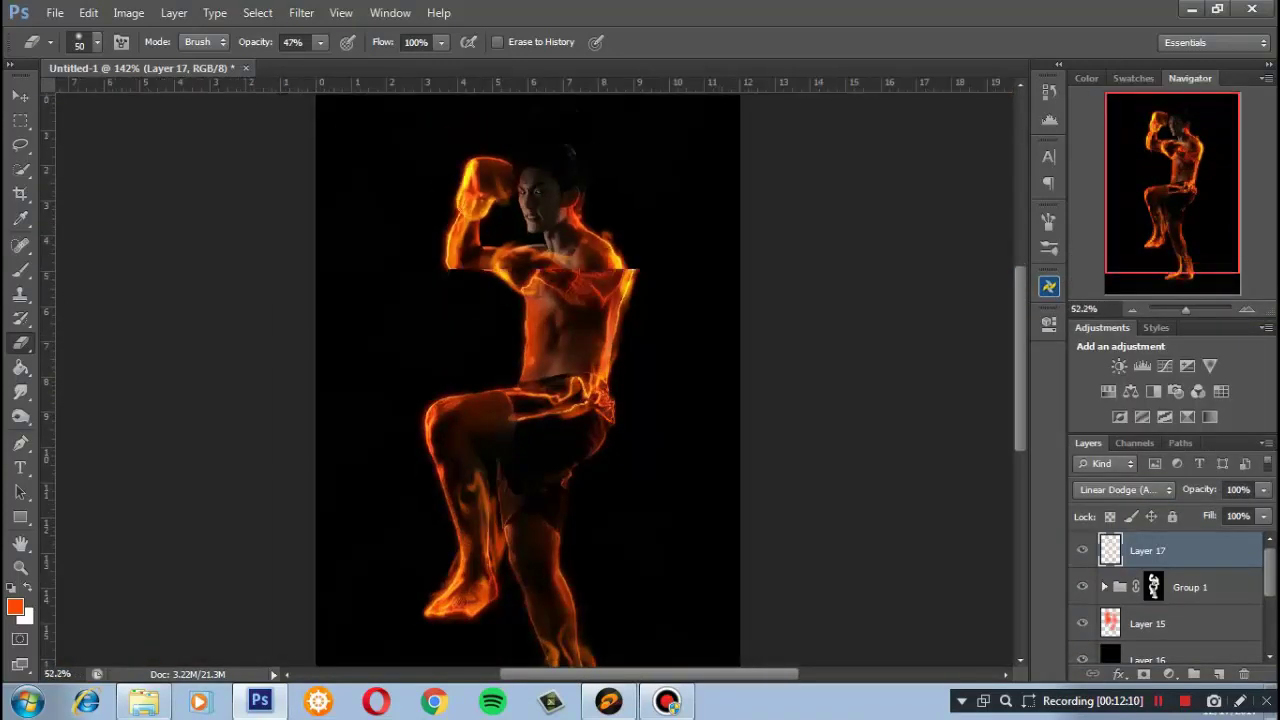
scroll(540, 383, down, 3)
scroll(534, 380, up, 1)
scroll(534, 380, up, 4)
scroll(534, 380, down, 1)
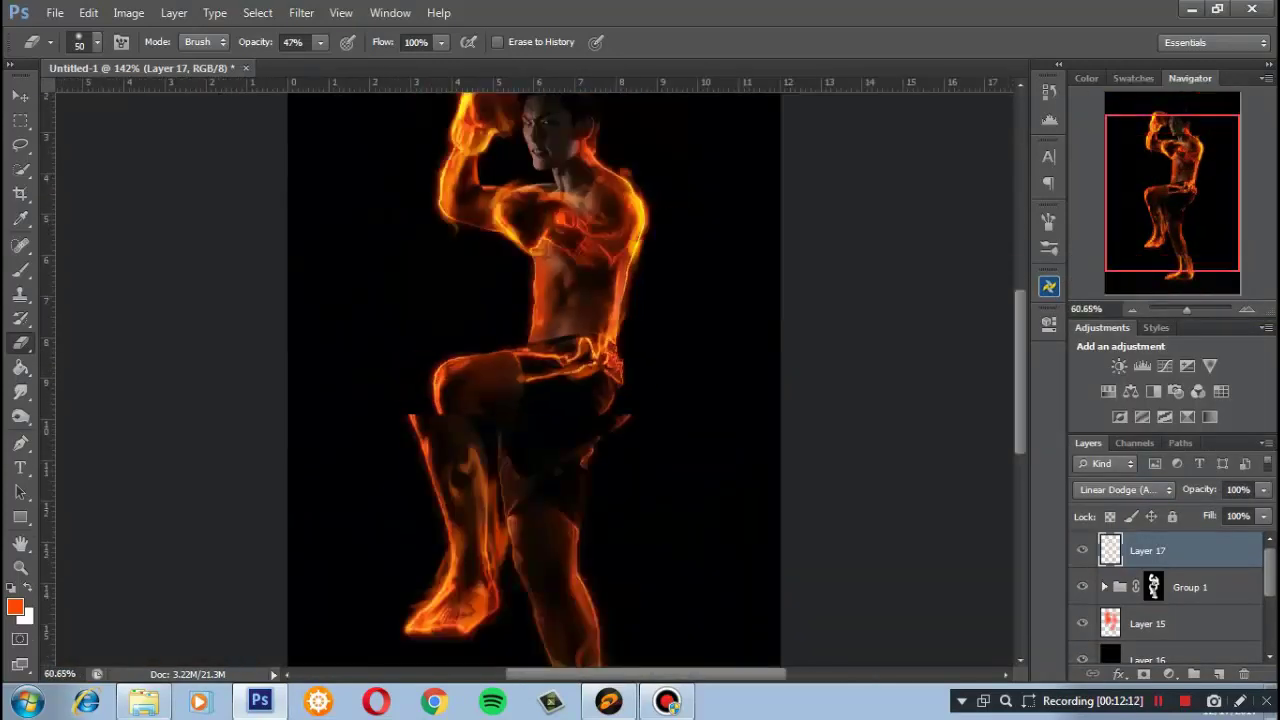
scroll(534, 380, down, 2)
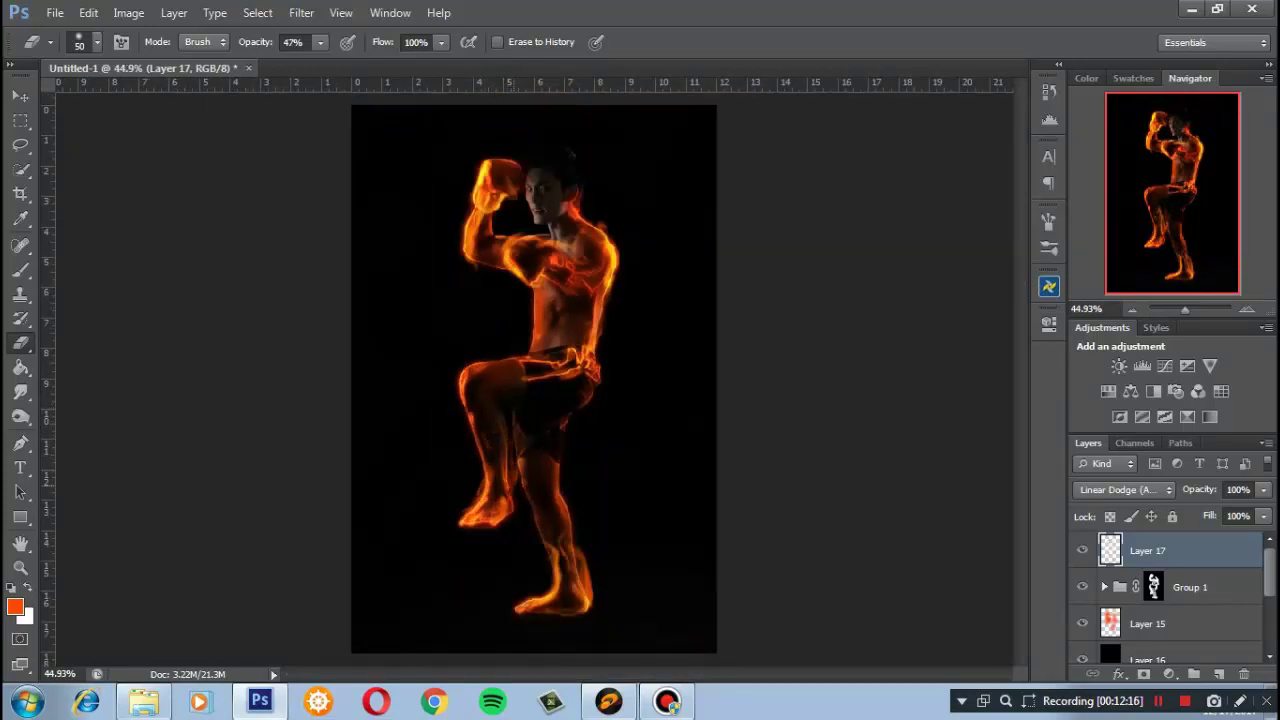
Shift the flame strokes' hue slightly with Hue/Saturation
key(ctrl+u)
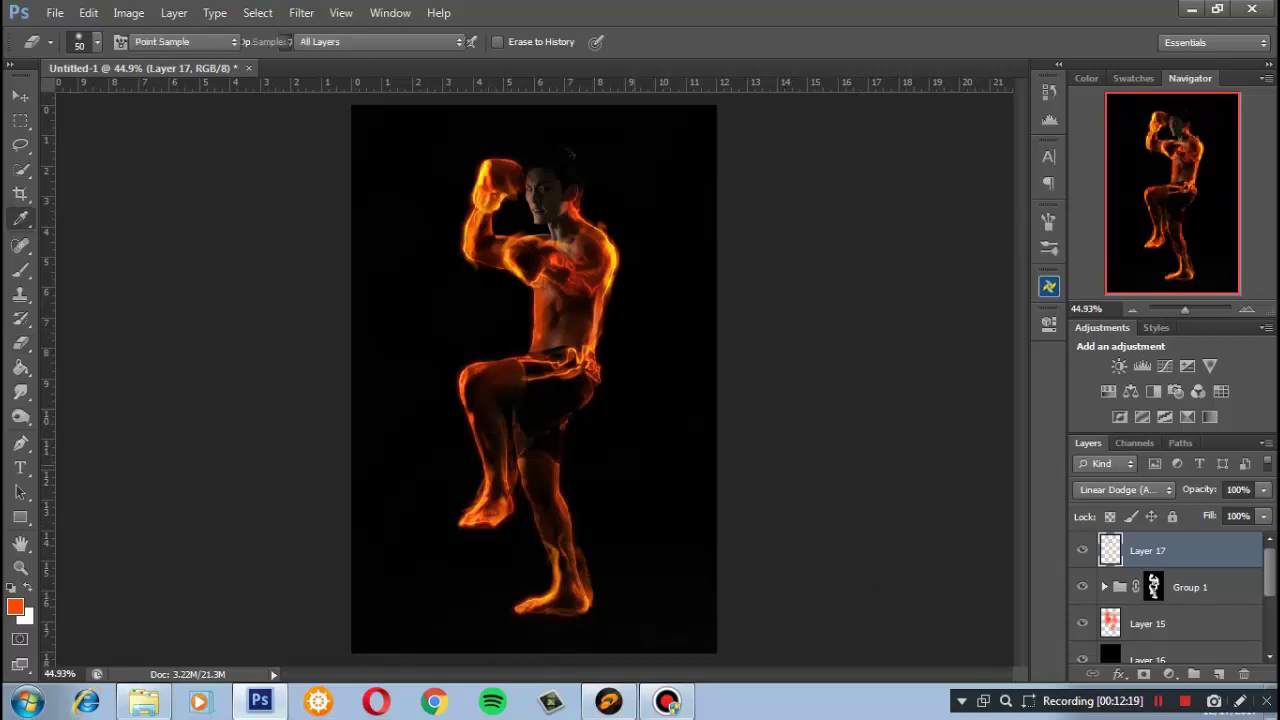
key(shift+Up)
key(Up)
key(shift+Down)
key(shift+Down)
key(Up)
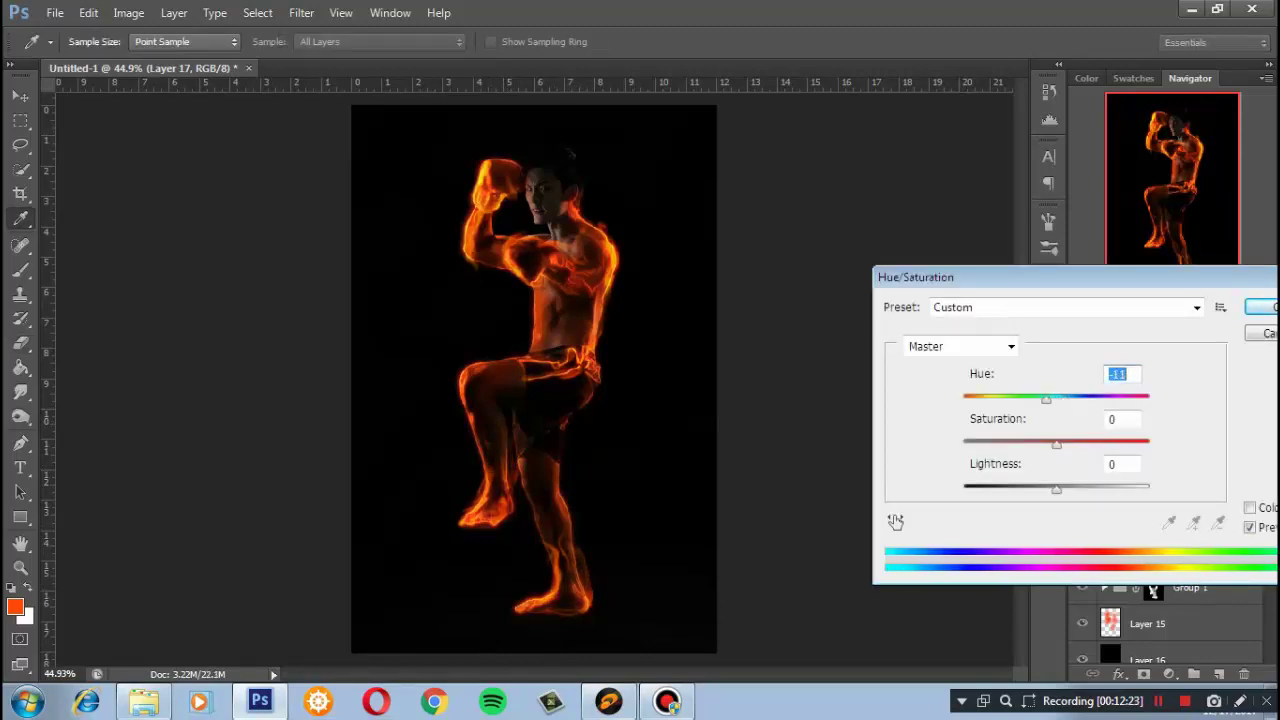
key(Return)
On Layer 15, set the Brush painting mode back to Normal
key(e)
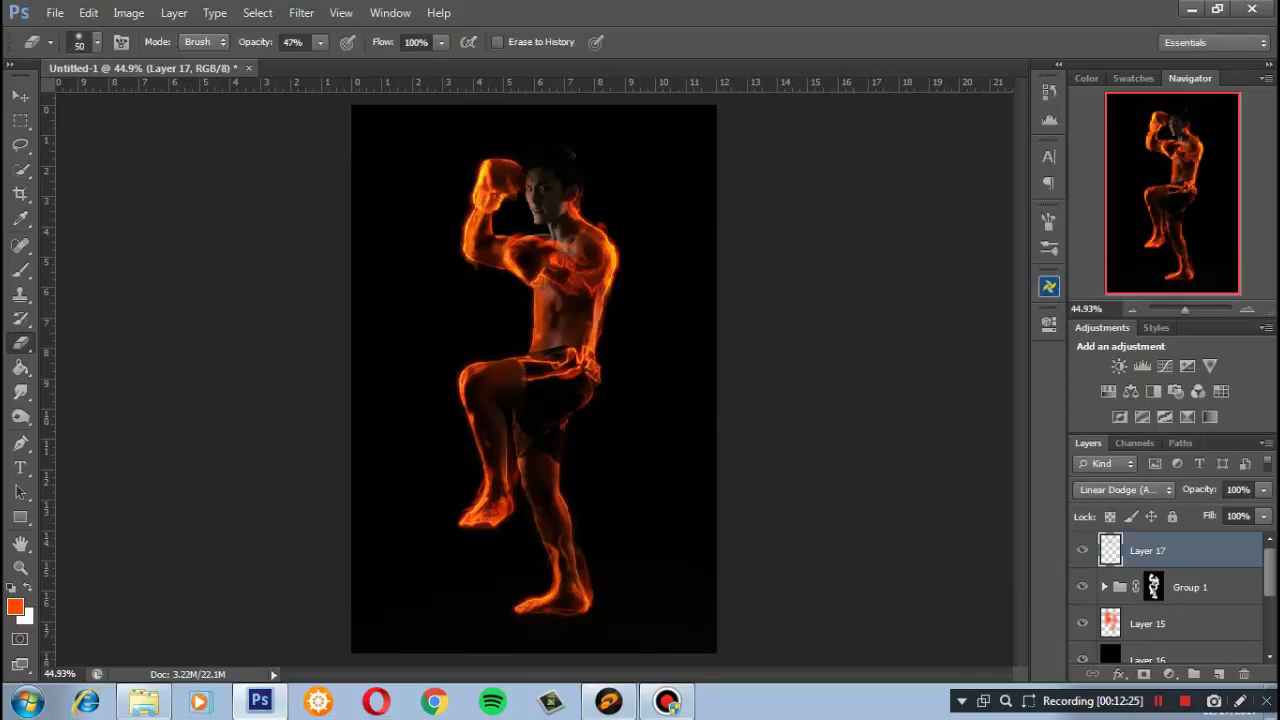
click(1147, 623)
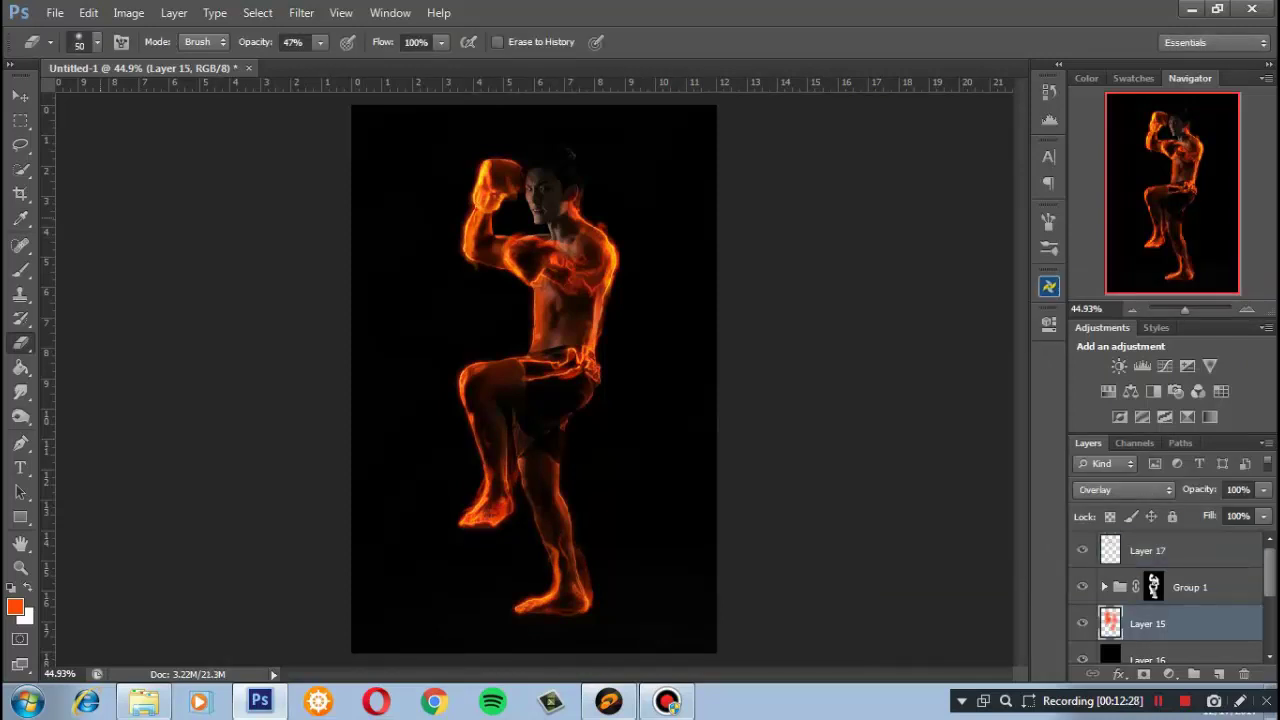
key(b)
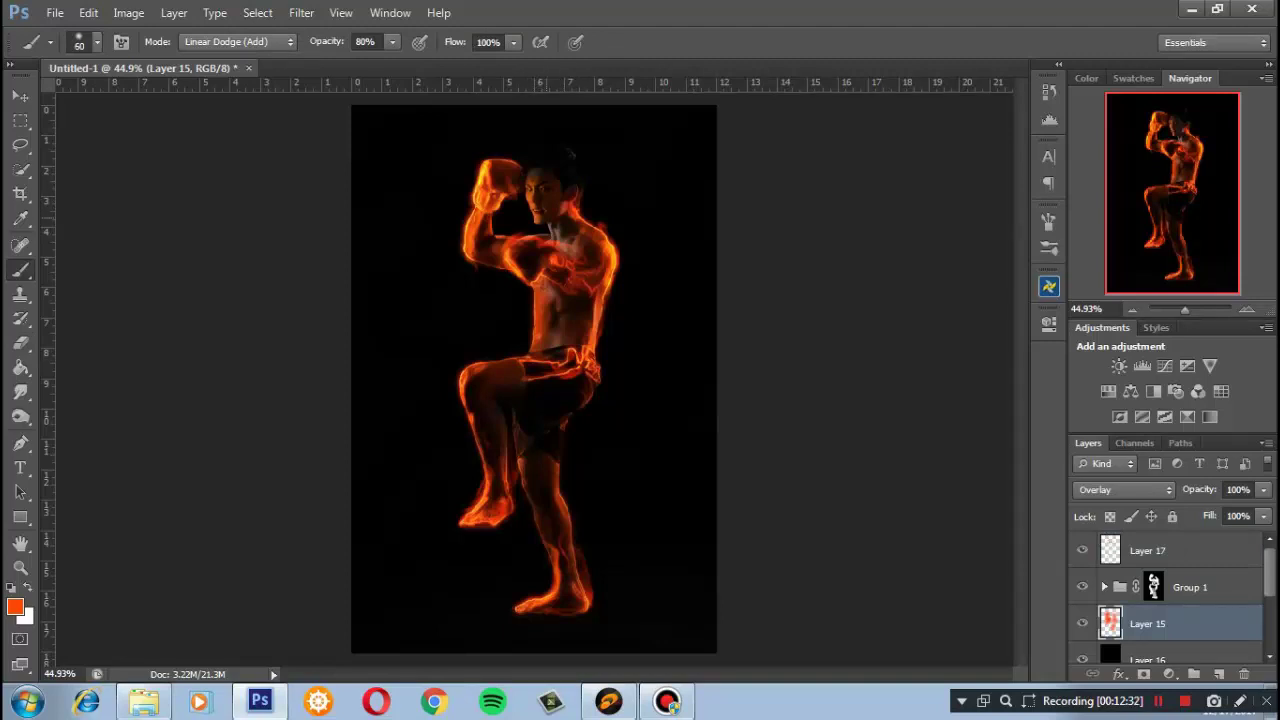
click(237, 41)
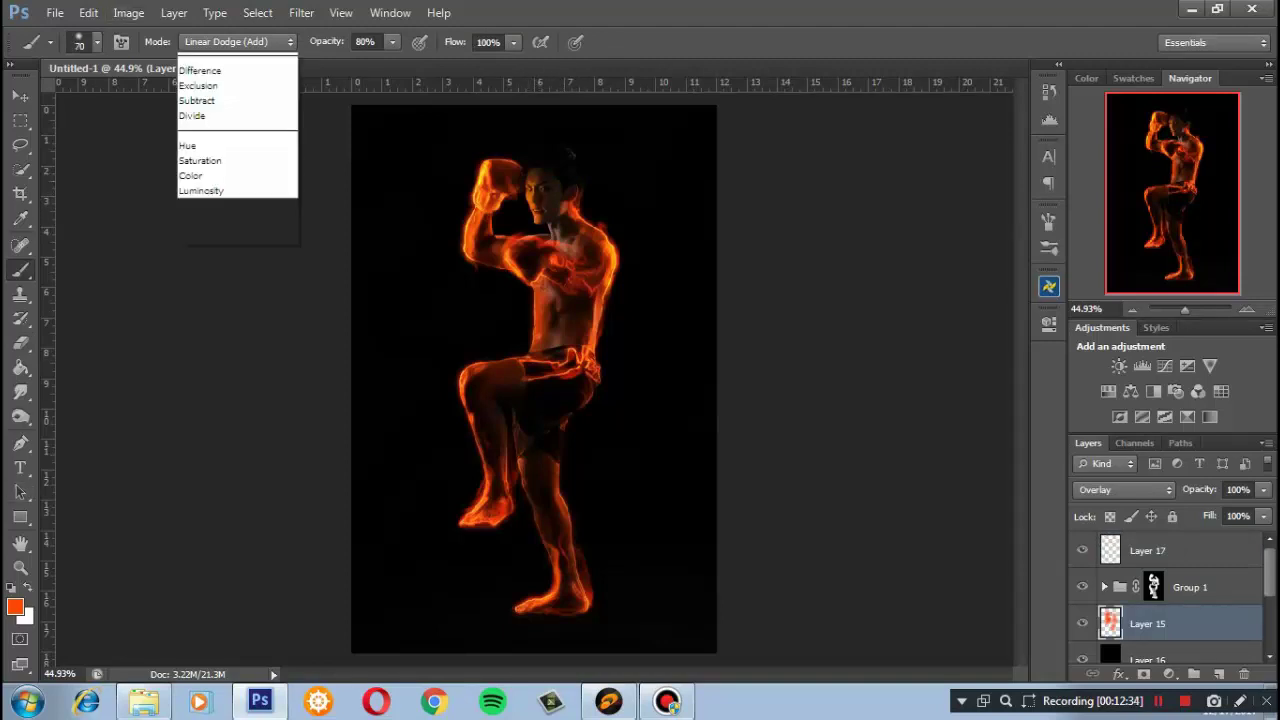
click(200, 56)
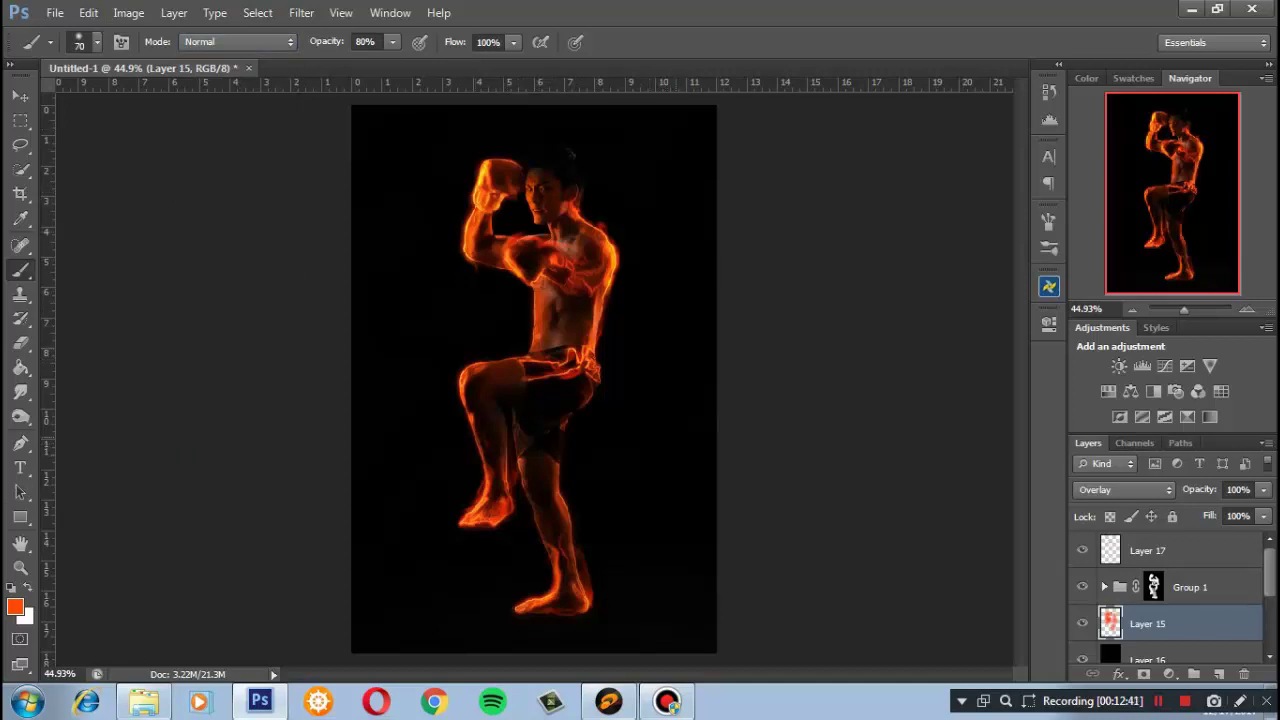
Add a new empty Layer 18 above Layer 17
click(1147, 550)
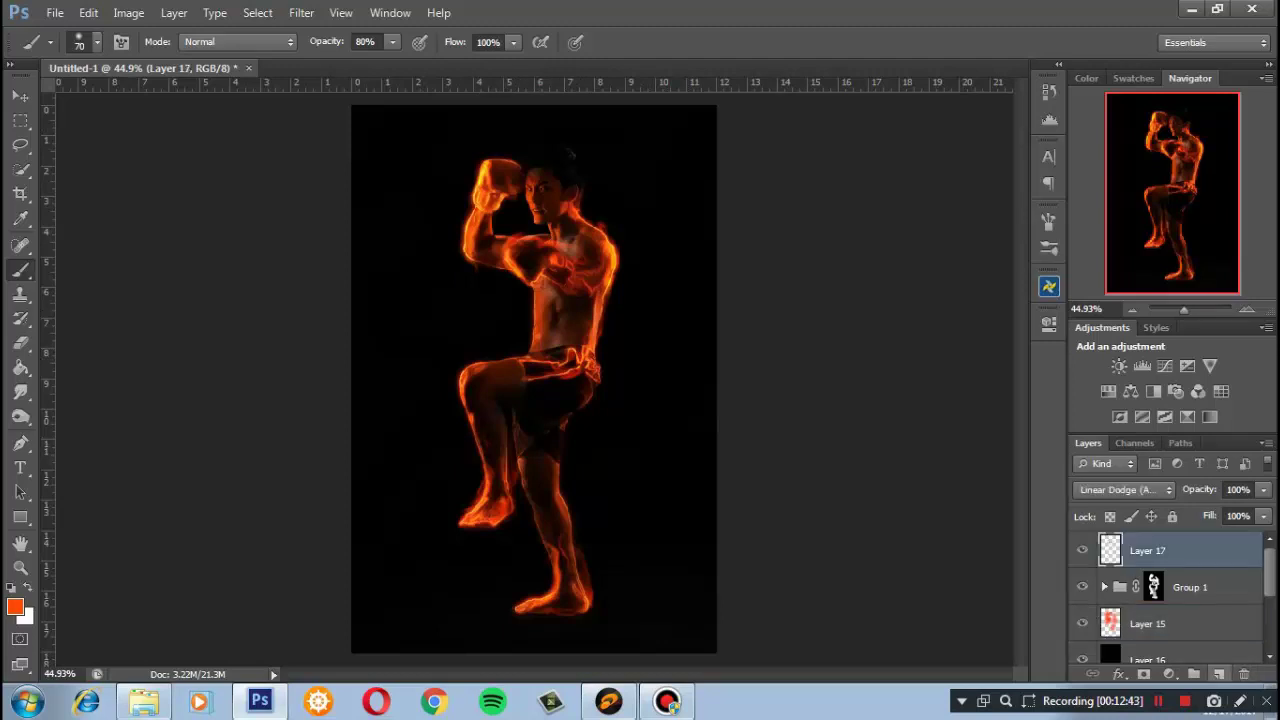
click(1218, 674)
click(1125, 489)
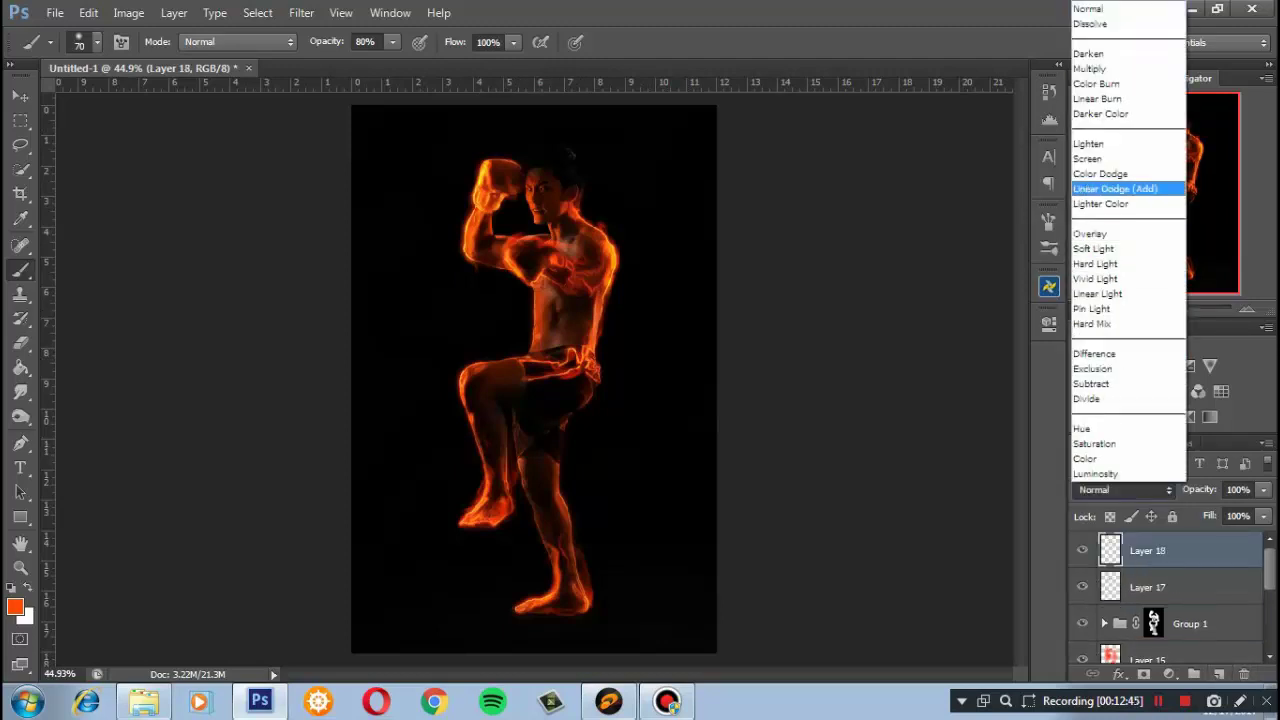
Set Layer 18 to Linear Dodge (Add) and zoom in on the boxer's face
click(1100, 191)
scroll(564, 176, up, 1)
scroll(564, 176, up, 1)
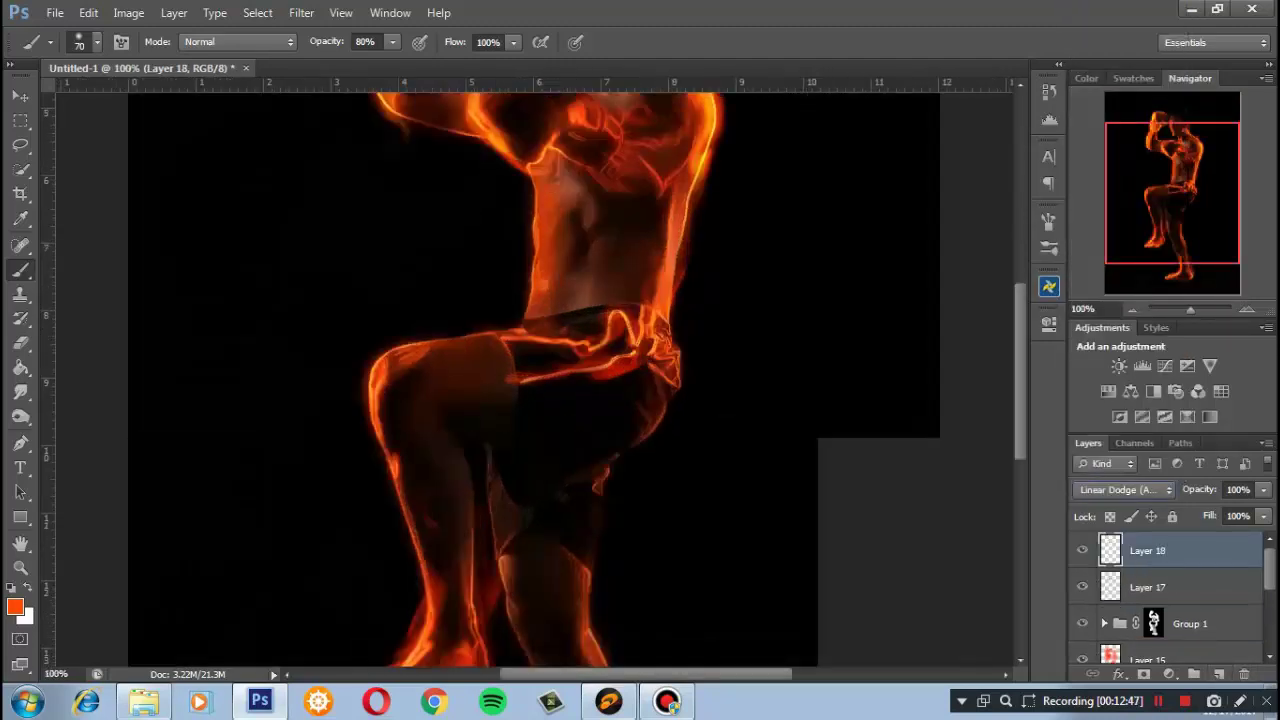
scroll(564, 176, up, 1)
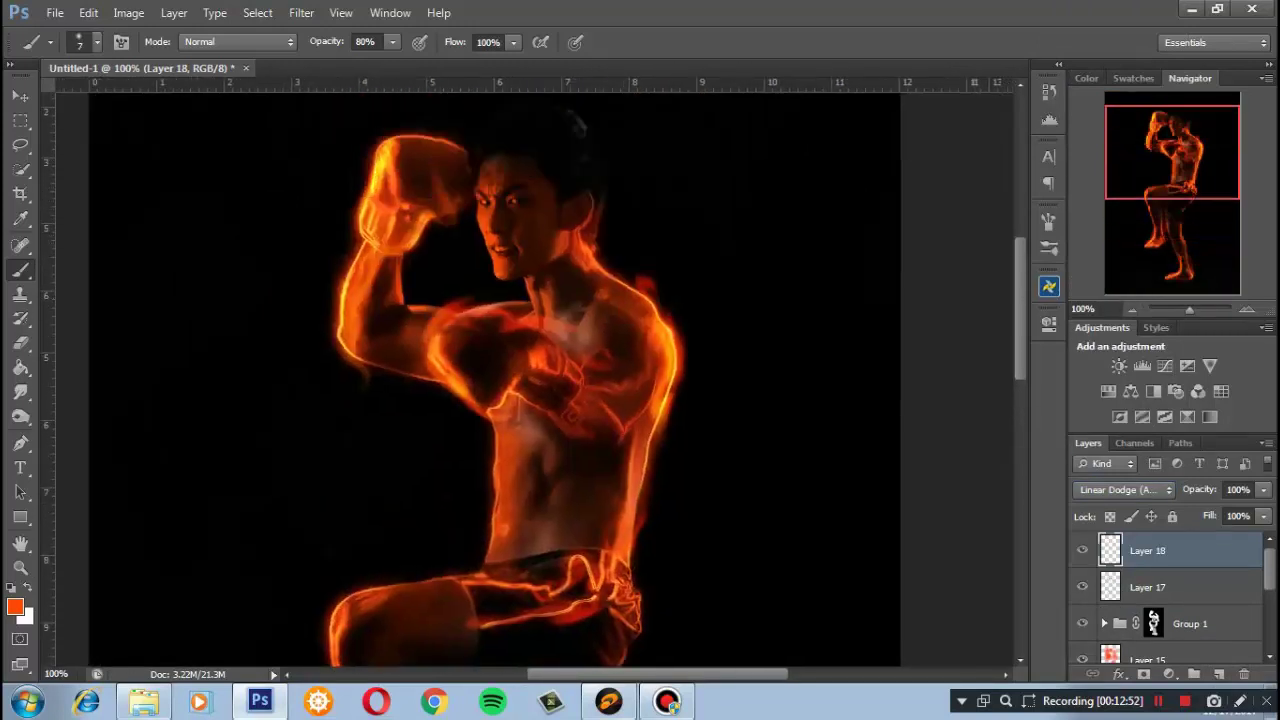
scroll(540, 280, up, 1)
scroll(540, 280, up, 2)
scroll(540, 280, up, 1)
drag(500, 300, 570, 560)
Paint orange glows over both eyes, brightening the right eye with a Linear Dodge (Add) brush
mouse_move(468, 214)
mouse_down()
mouse_move(528, 212)
mouse_move(475, 222)
mouse_up()
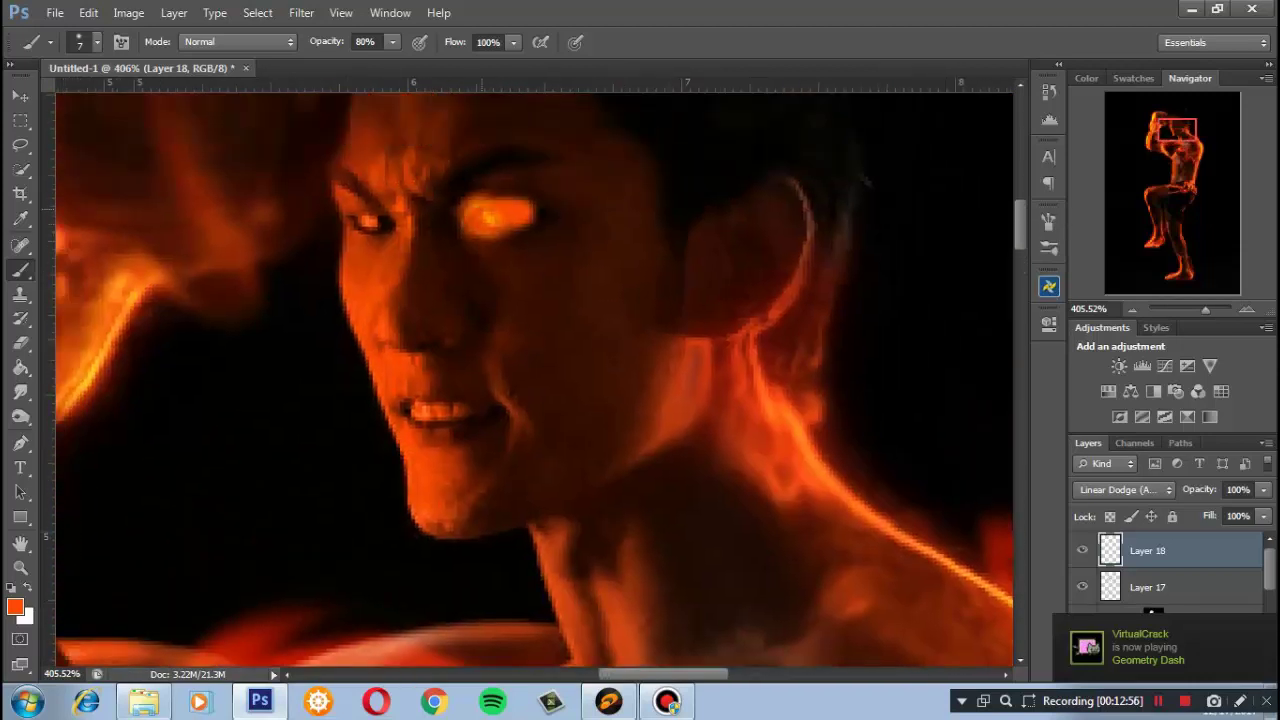
mouse_move(360, 224)
mouse_down()
mouse_move(398, 216)
mouse_move(340, 214)
mouse_up()
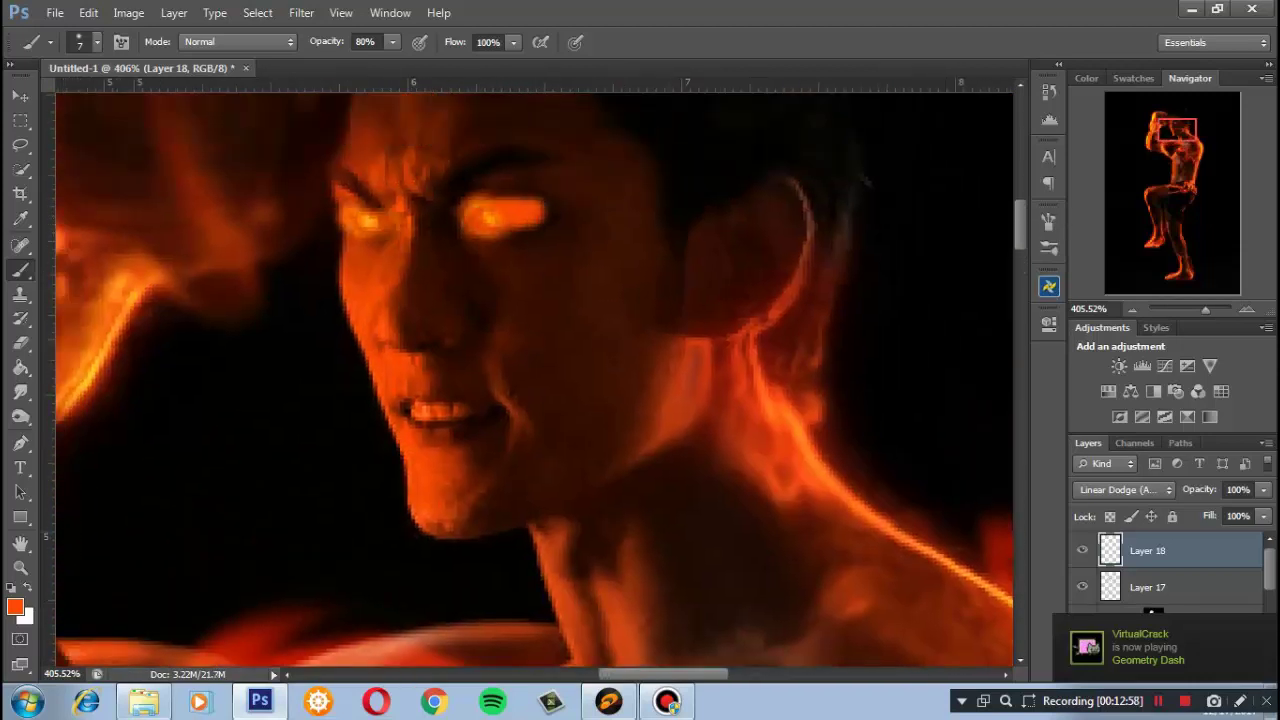
click(238, 41)
click(230, 260)
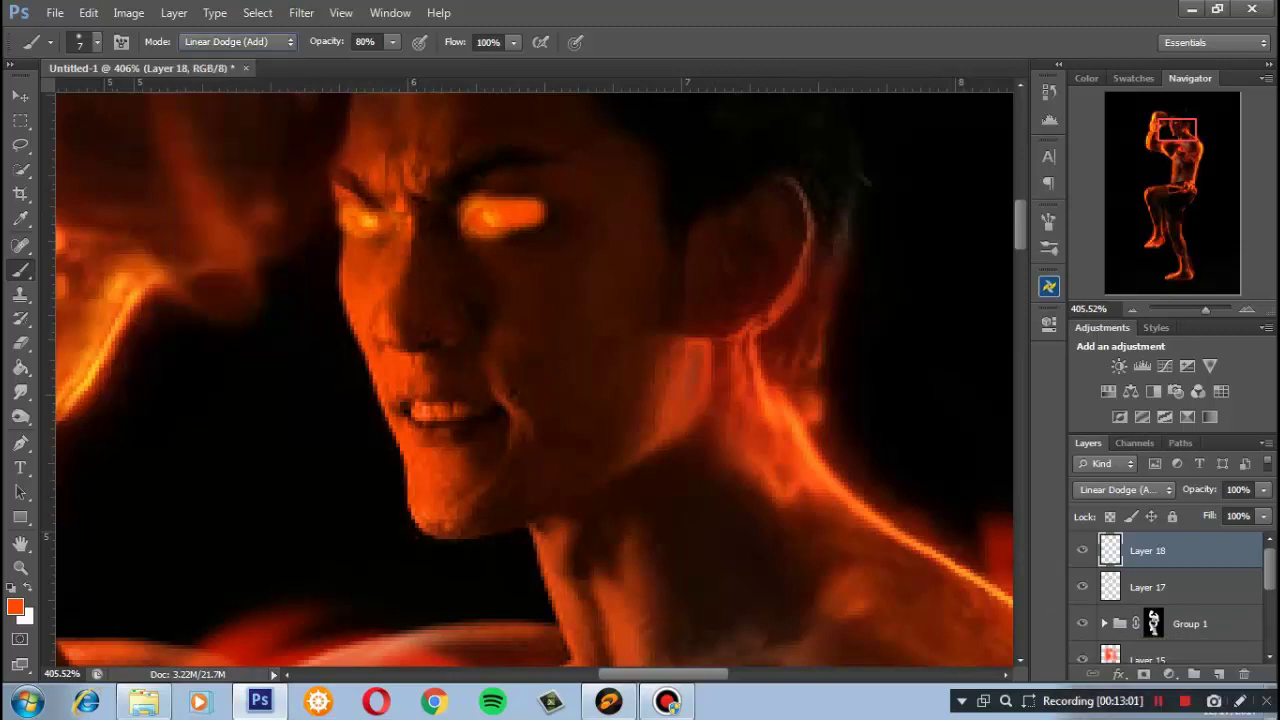
click(489, 216)
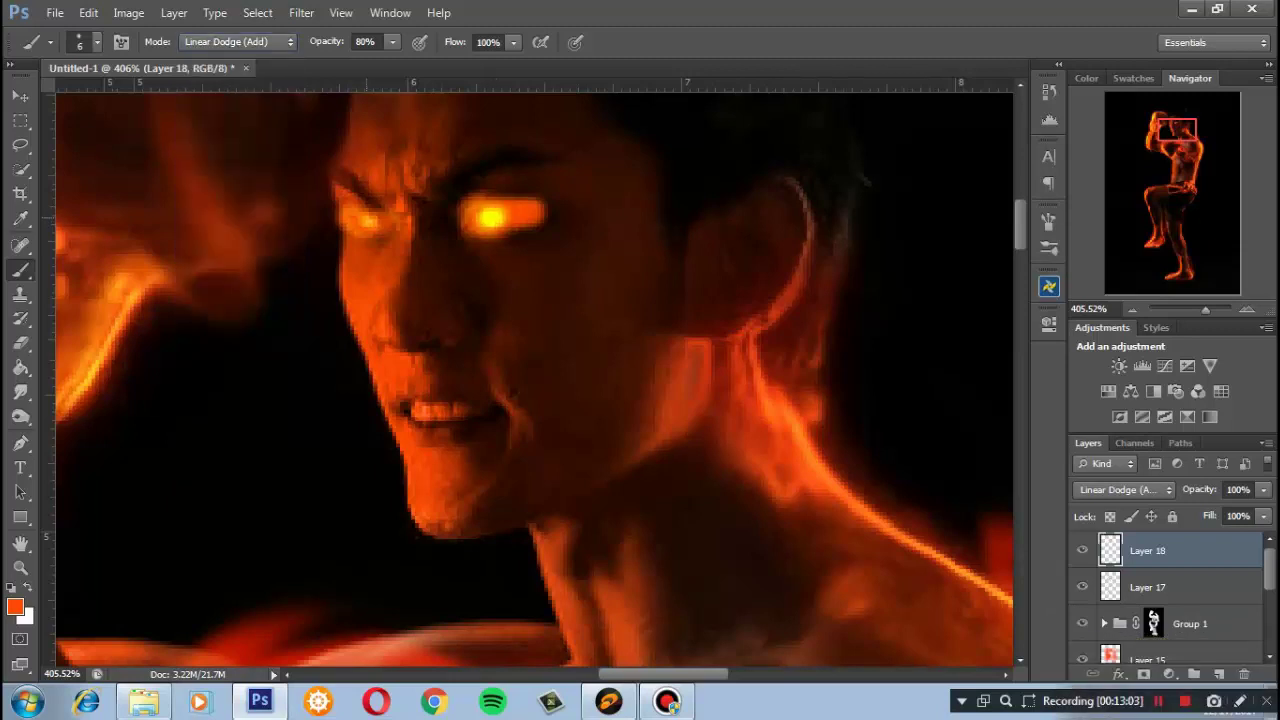
Smudge both eye glows outward into trailing streaks, then zoom out
key(r)
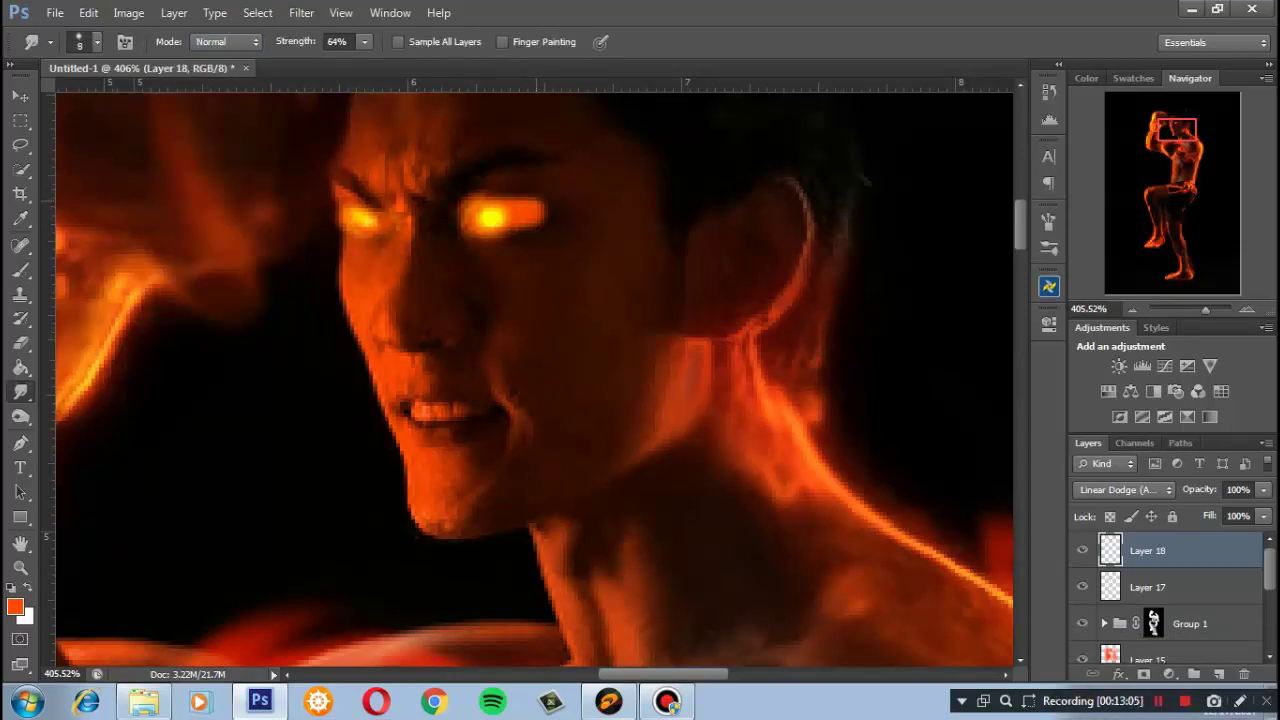
key(bracketleft)
drag(531, 210, 622, 204)
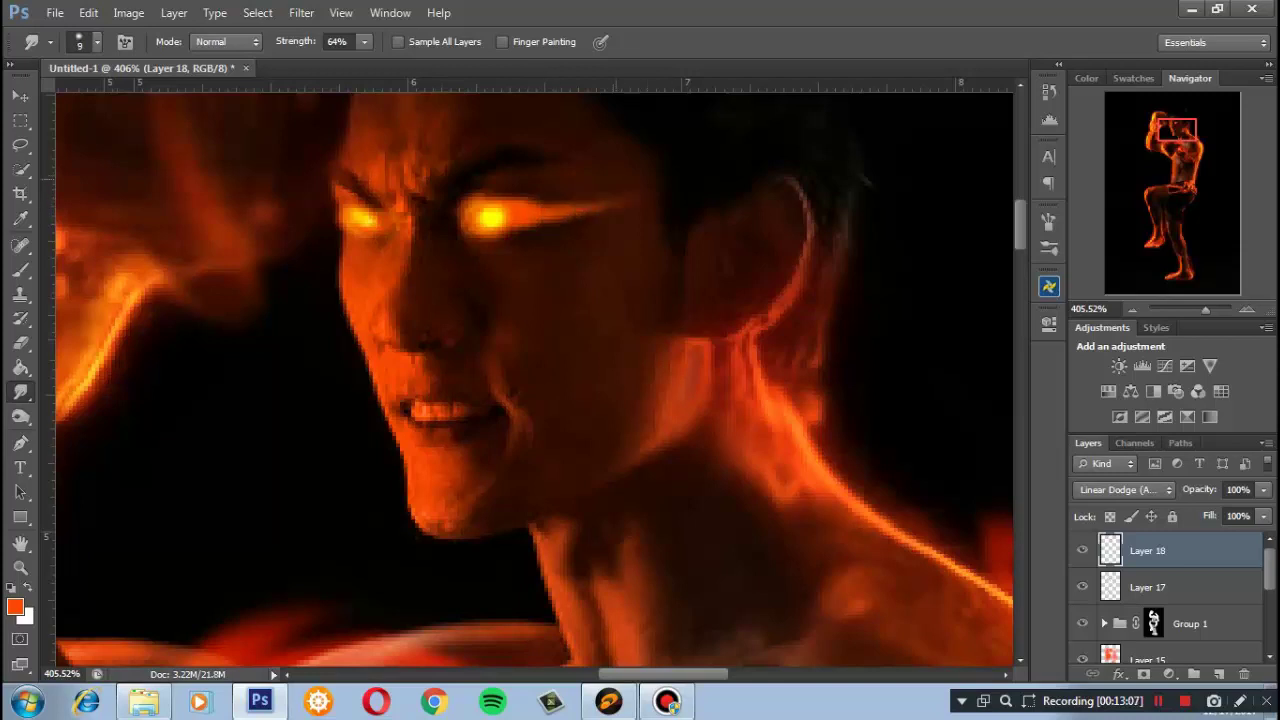
scroll(530, 374, up, 2)
mouse_move(540, 292)
mouse_down()
mouse_move(665, 284)
mouse_move(695, 238)
mouse_up()
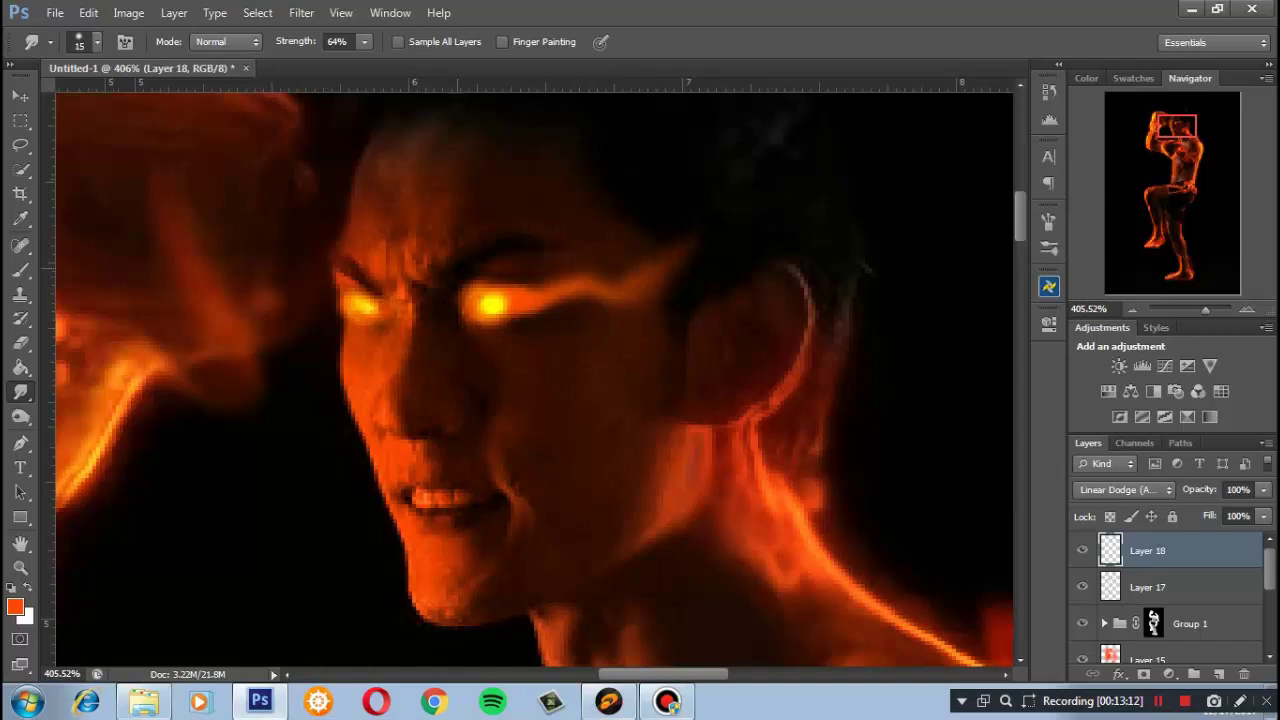
scroll(530, 380, up, 2)
scroll(530, 380, left, 3)
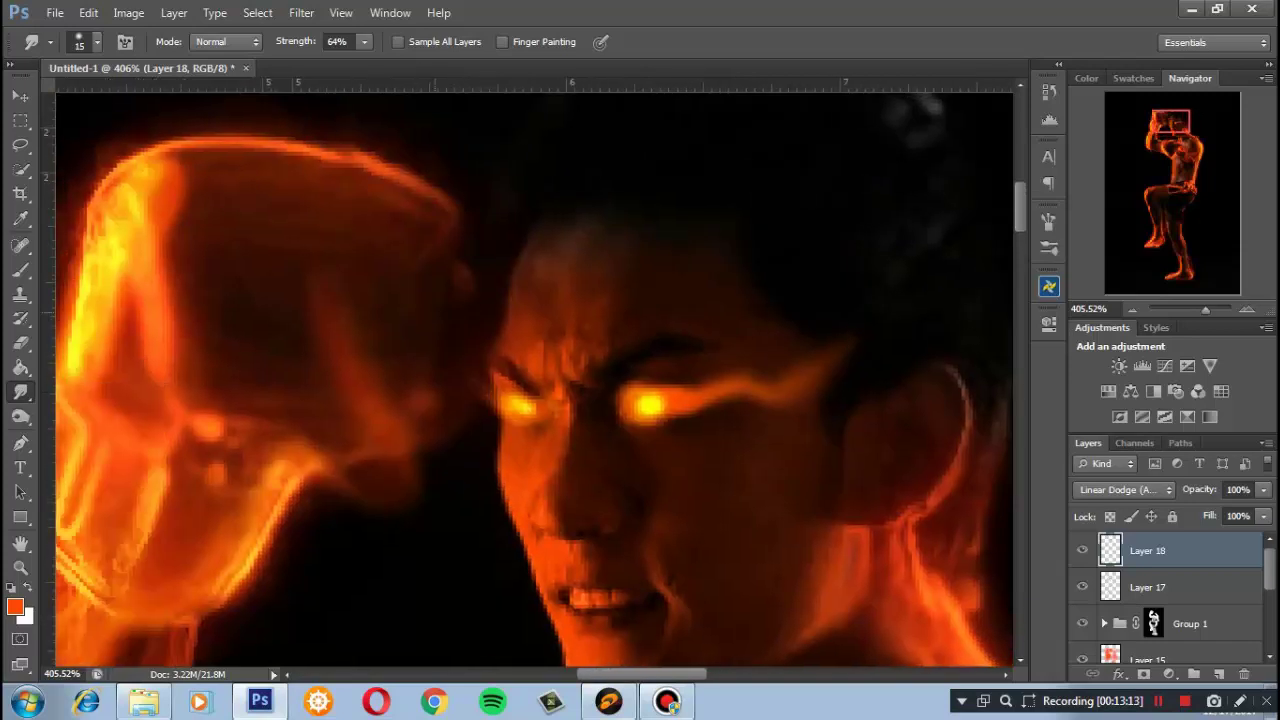
drag(515, 405, 440, 368)
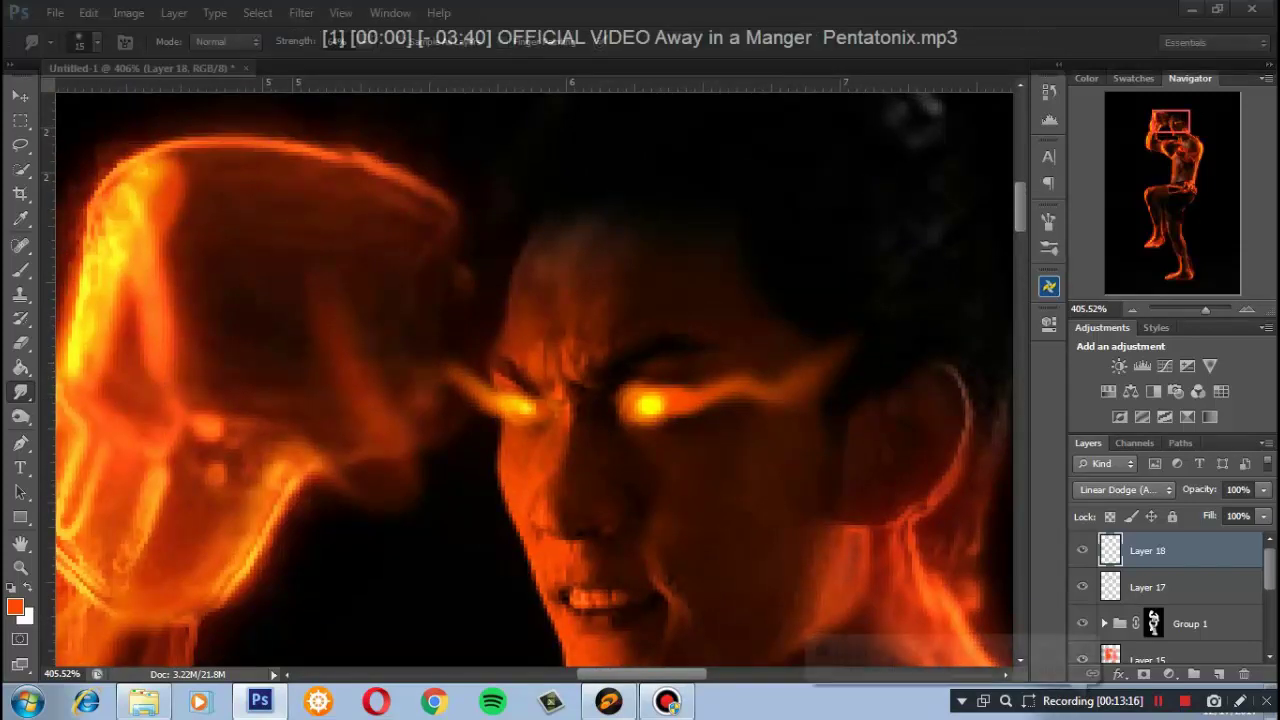
key(ctrl+1)
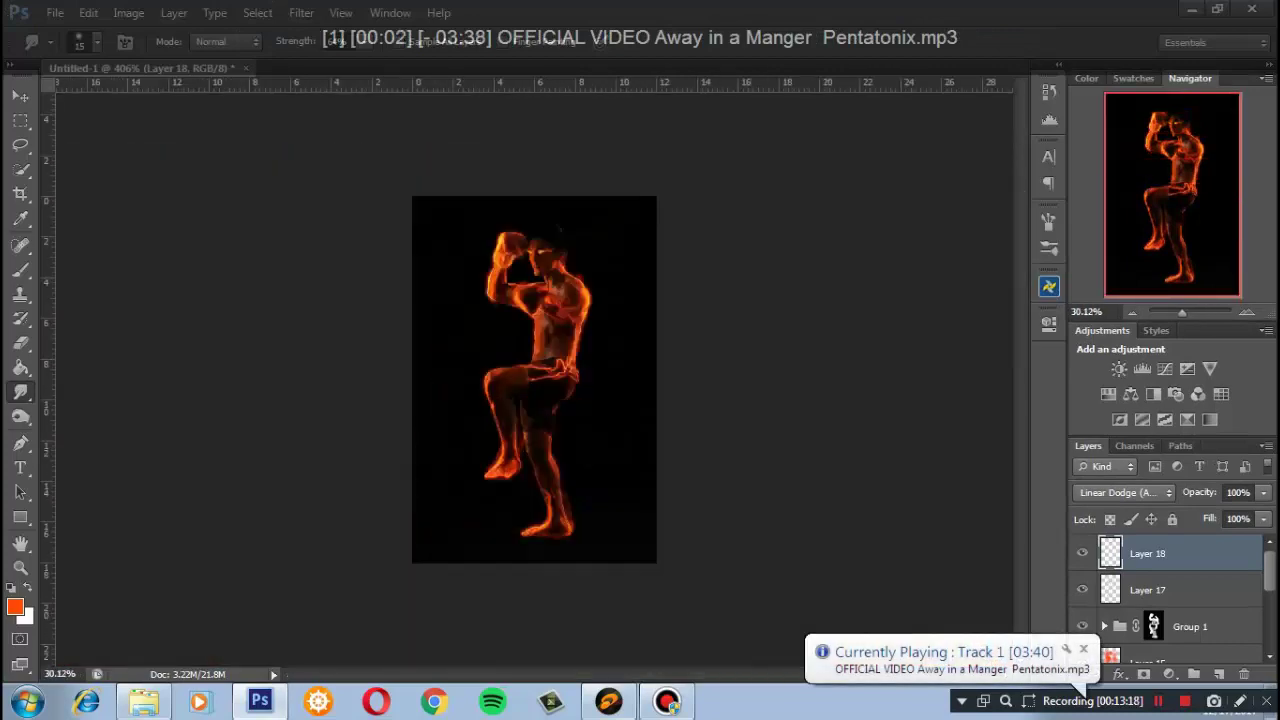
Set the eye-glow Layer 18 opacity to 100%
scroll(518, 390, up, 1)
scroll(518, 390, up, 2)
scroll(518, 390, up, 1)
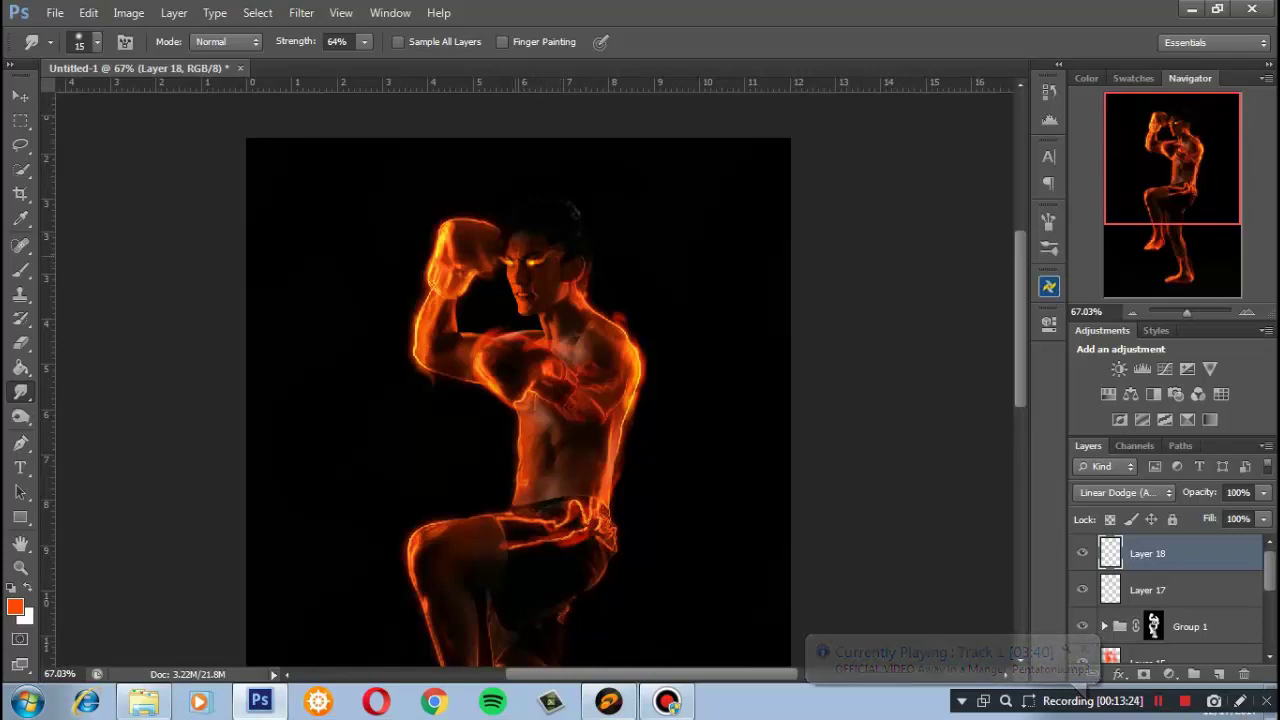
scroll(560, 400, left, 1)
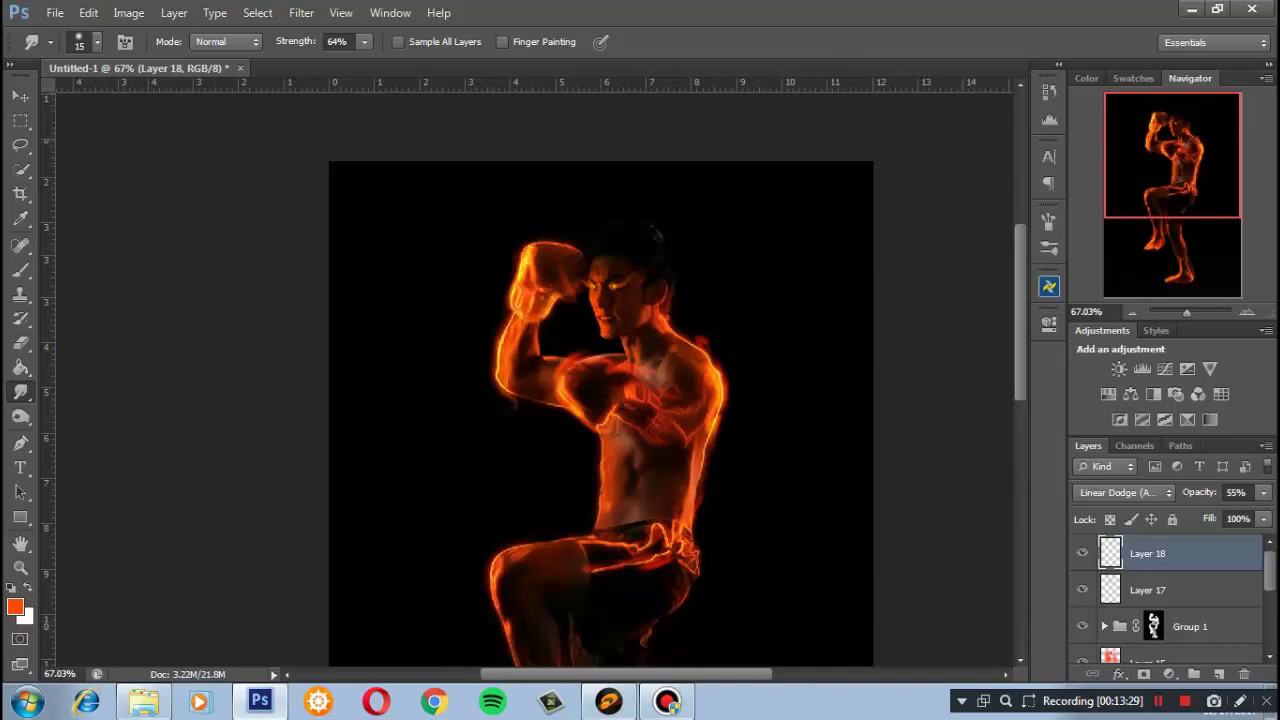
click(1236, 492)
text(100)
key(Return)
Colorize Layer 18 with Hue 17, Saturation 100 and Lightness -23
key(ctrl+u)
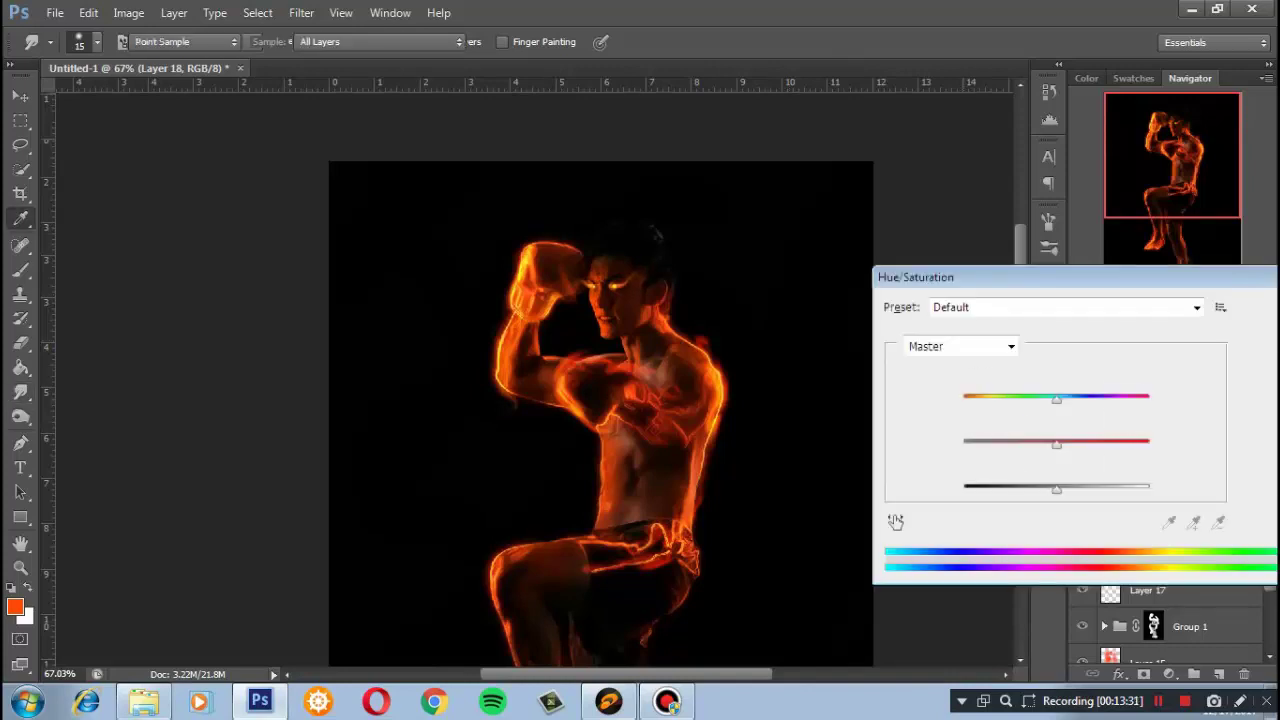
text(-37)
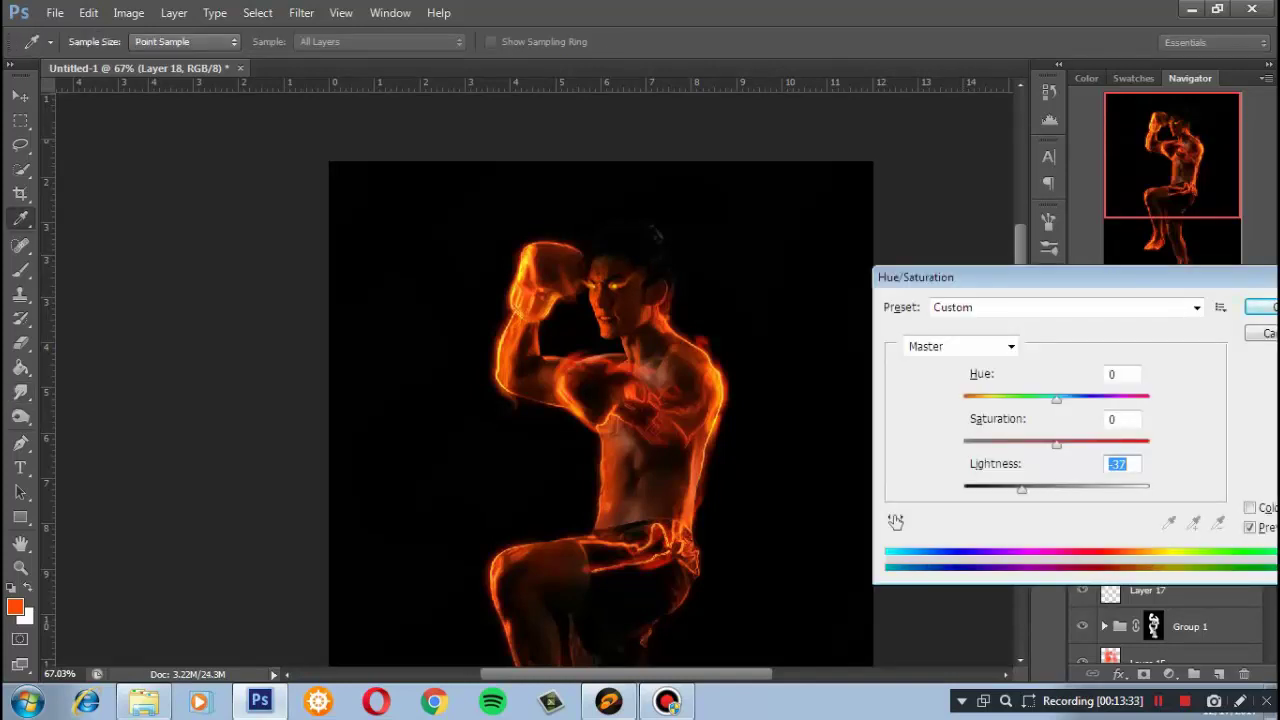
key(shift+Tab)
text(100)
key(alt+o)
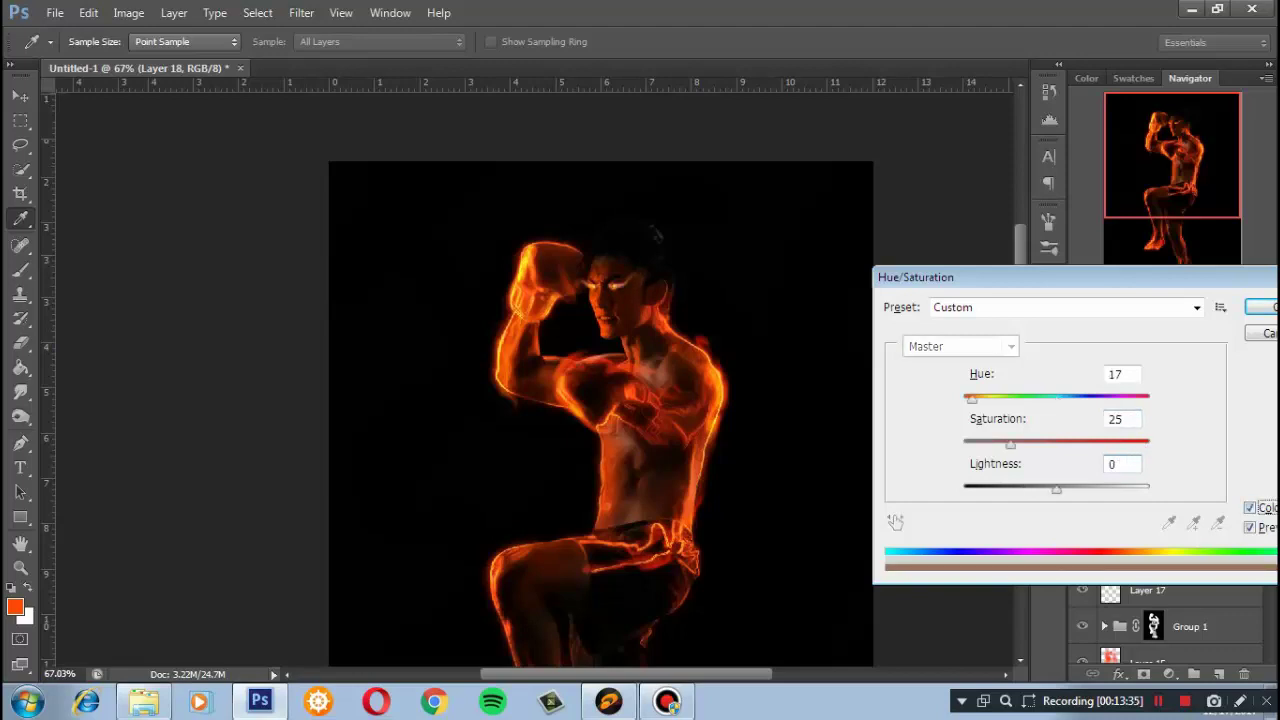
key(Tab)
text(-24)
key(shift+Tab)
text(100)
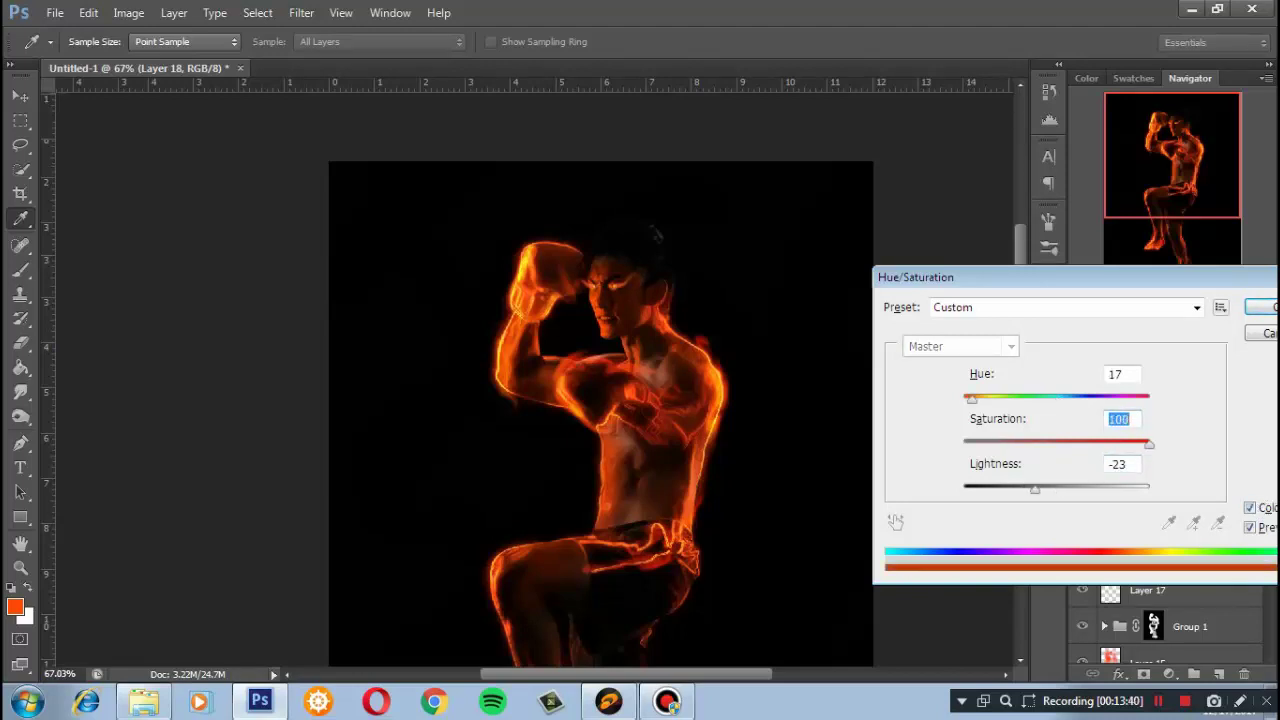
key(Return)
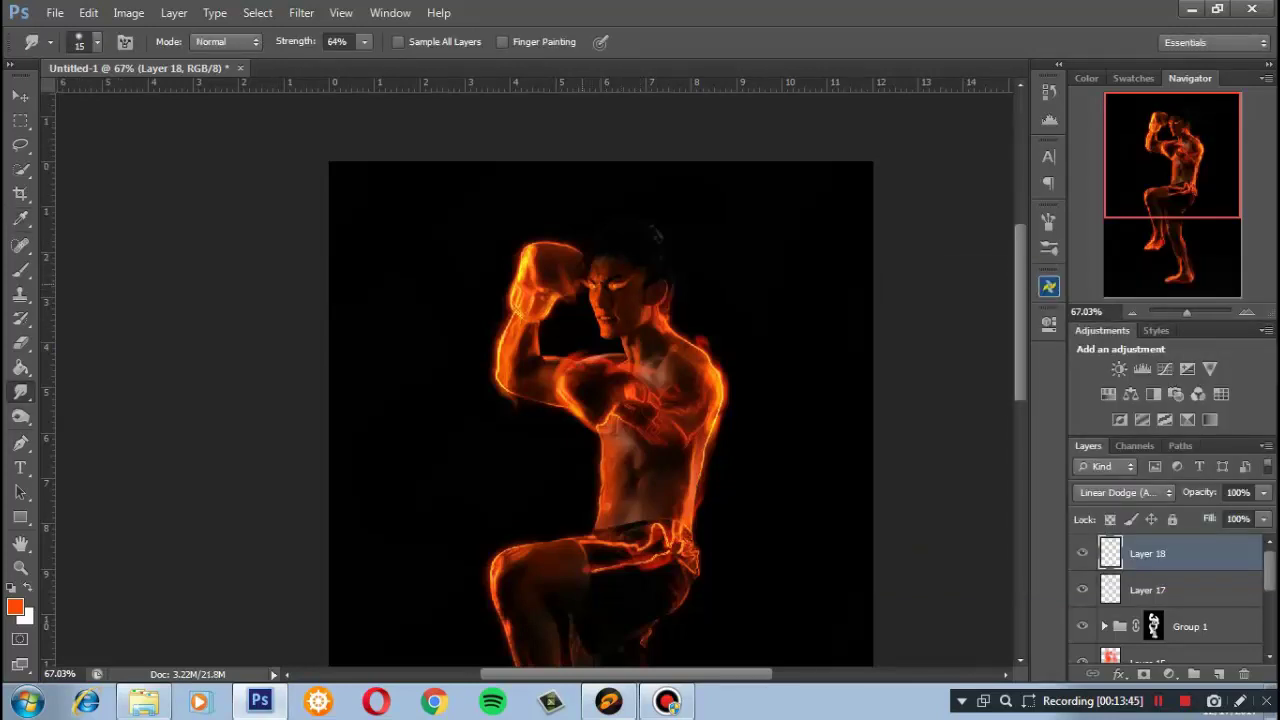
scroll(540, 370, down, 5)
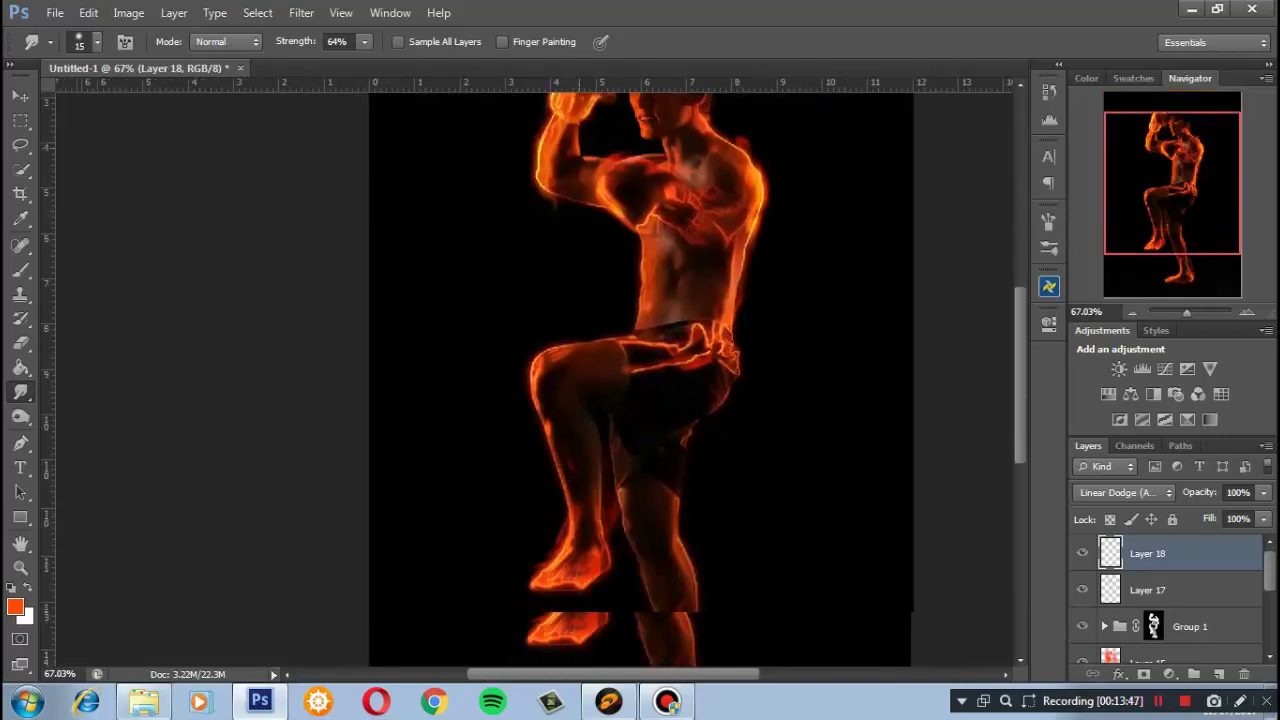
scroll(540, 370, right, 3)
On new Layer 19, paint a big soft orange glow over the torso
click(1219, 674)
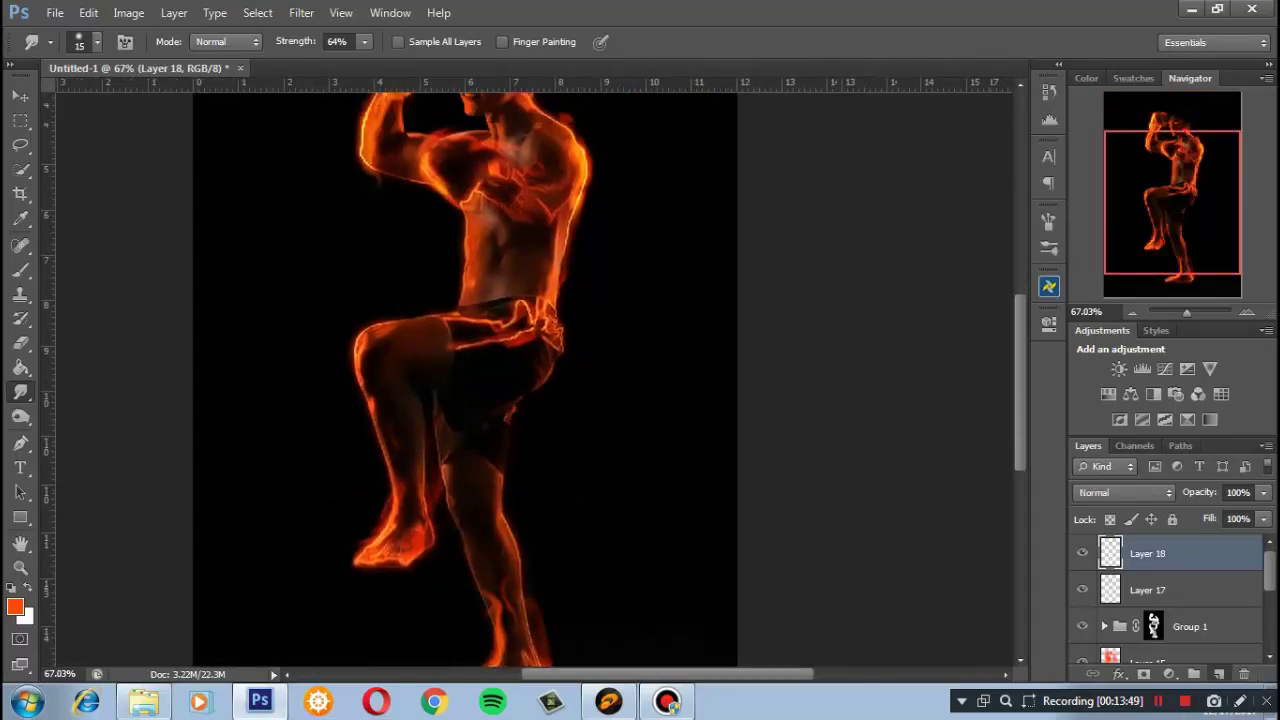
drag(1186, 312, 1184, 312)
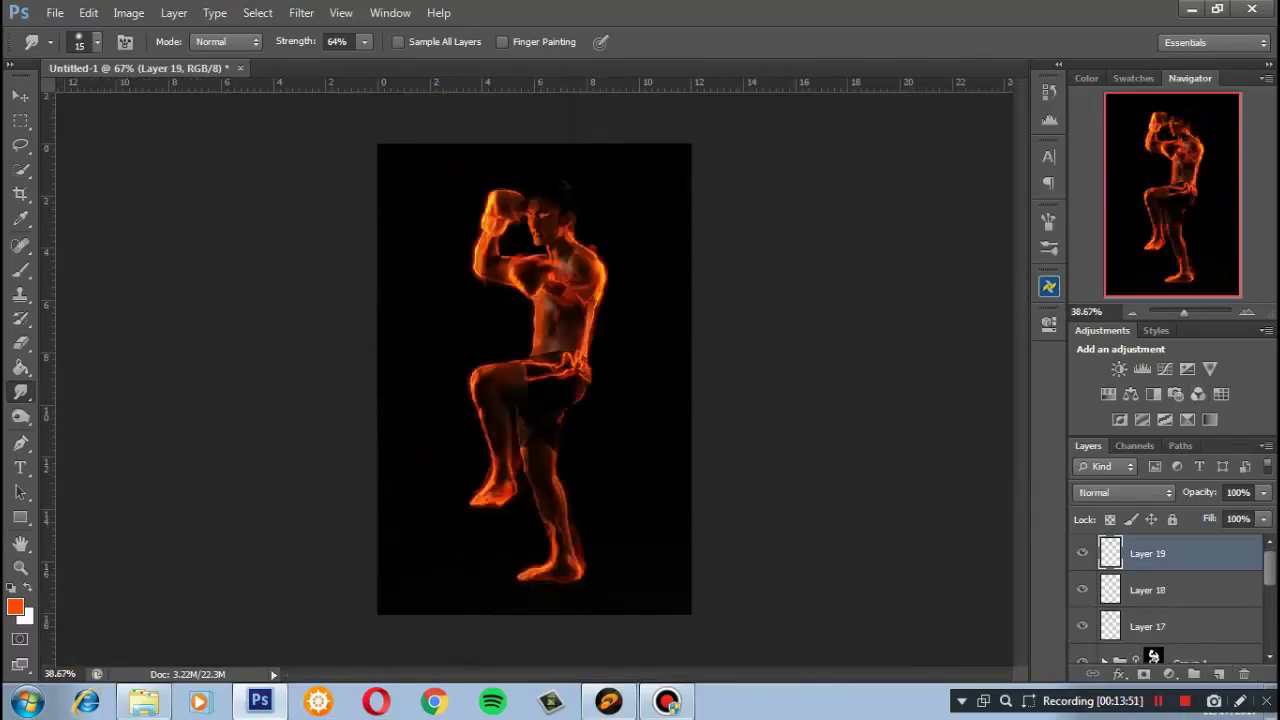
key(b)
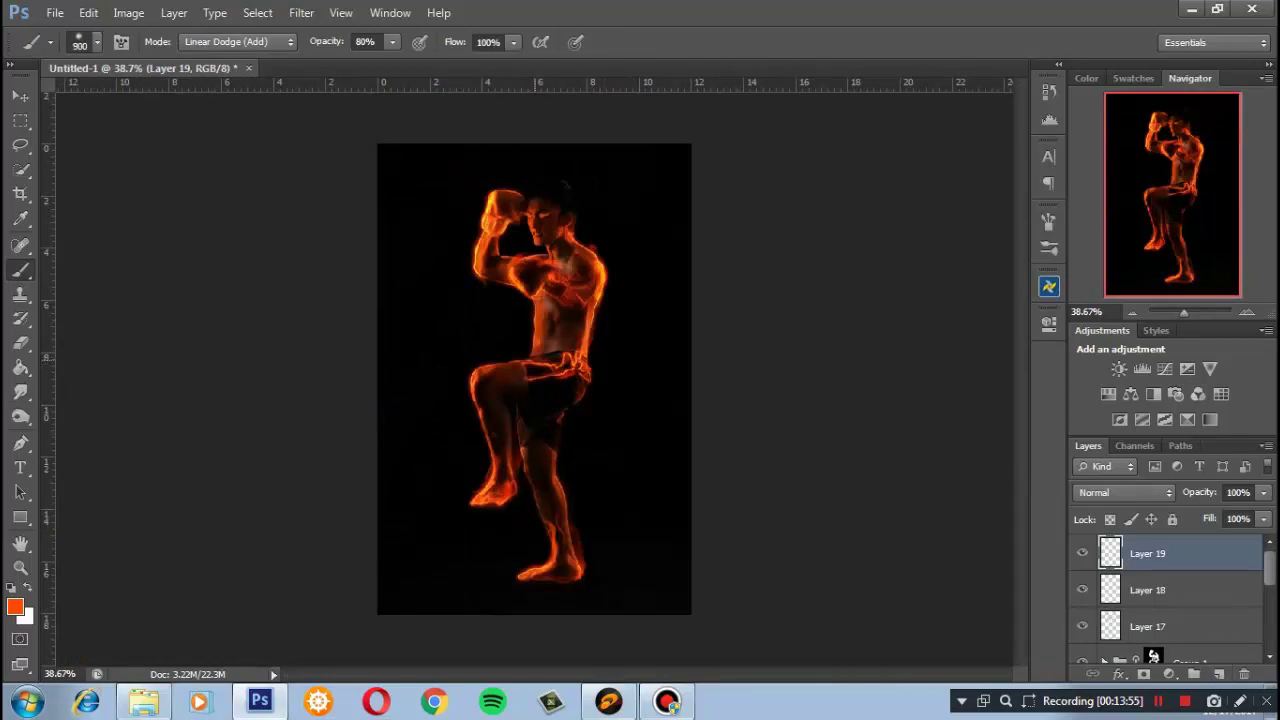
click(534, 361)
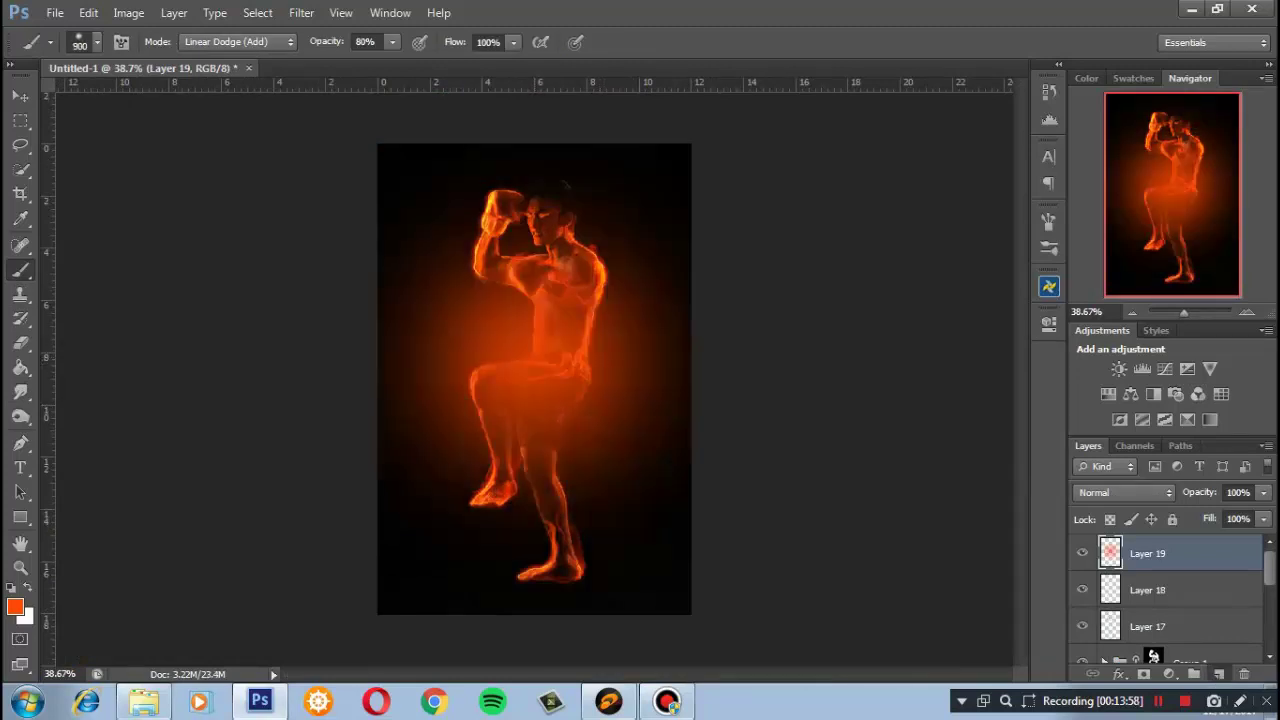
On Layer 20, paint an orange glow, squash it into a floor band, then hide it
click(1219, 674)
click(301, 12)
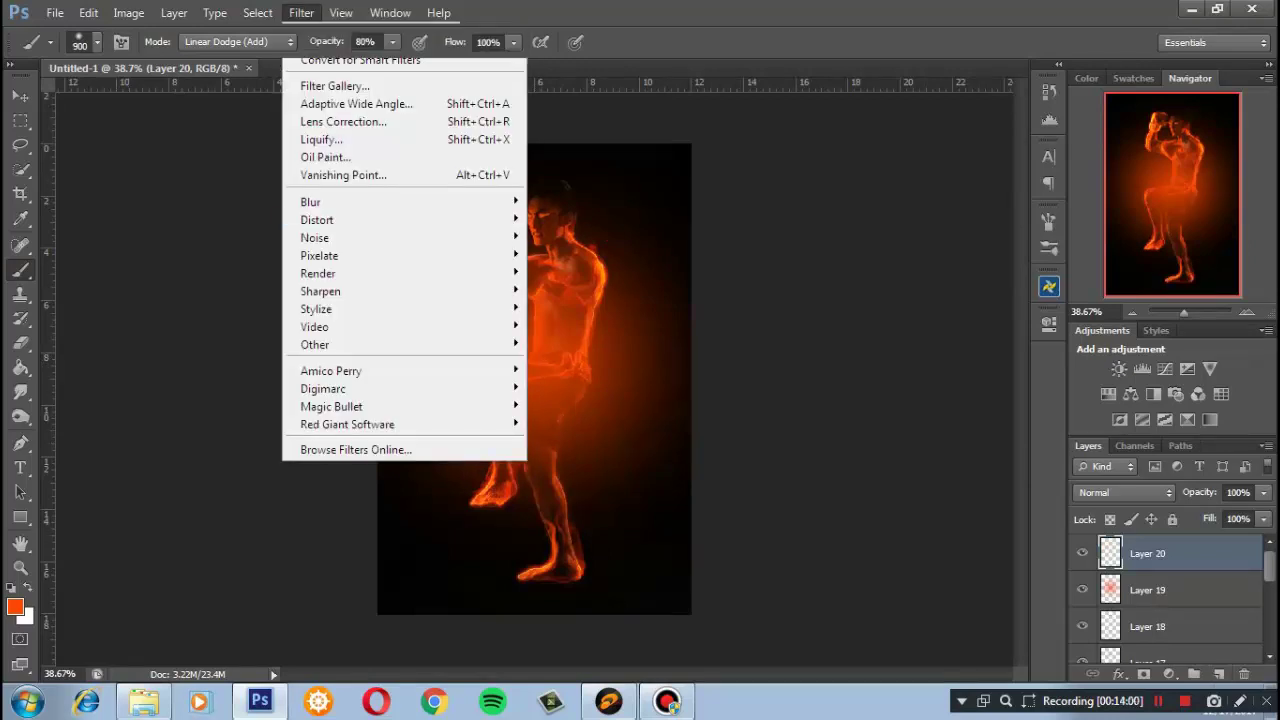
key(Escape)
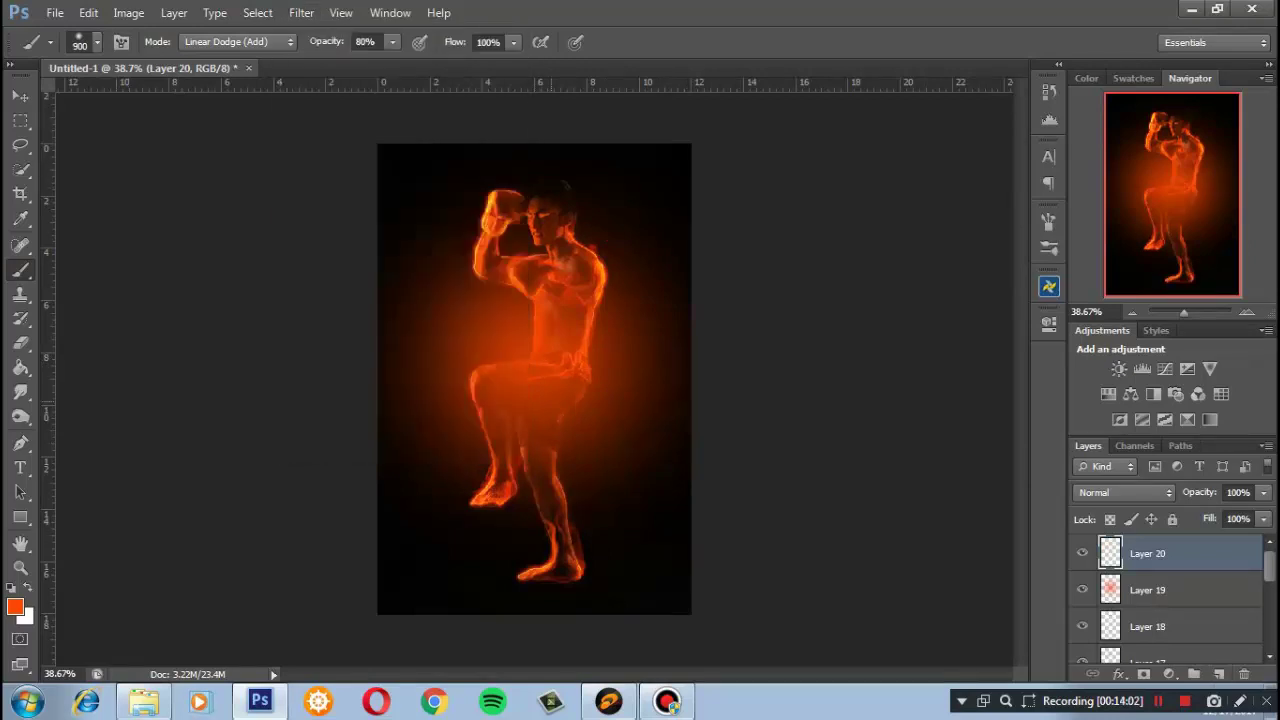
click(534, 420)
key(v)
key(ctrl+t)
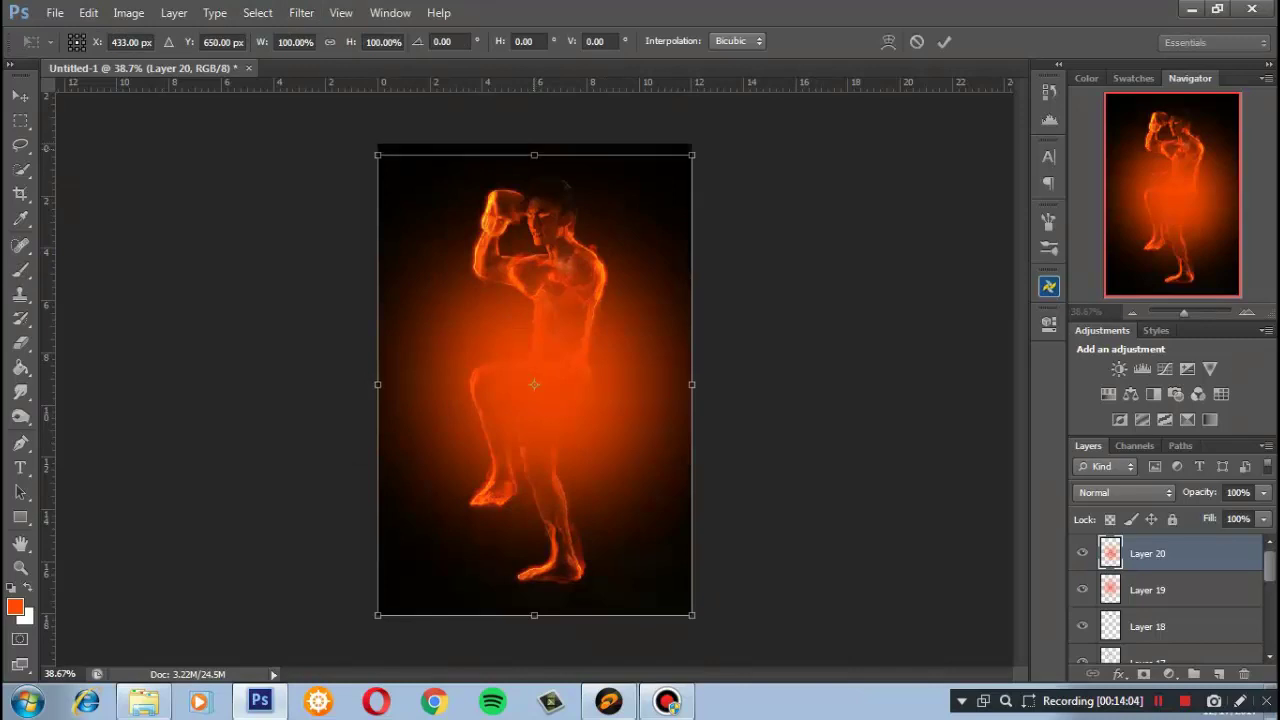
drag(534, 155, 534, 546)
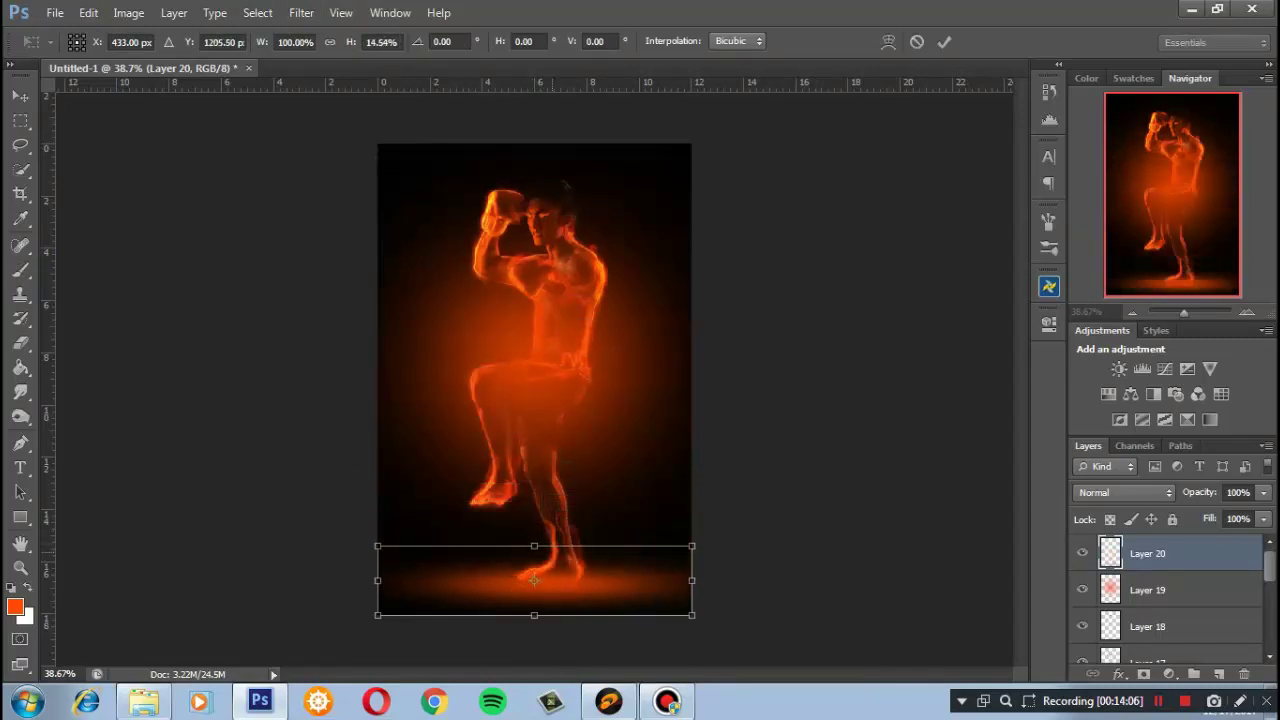
key(b)
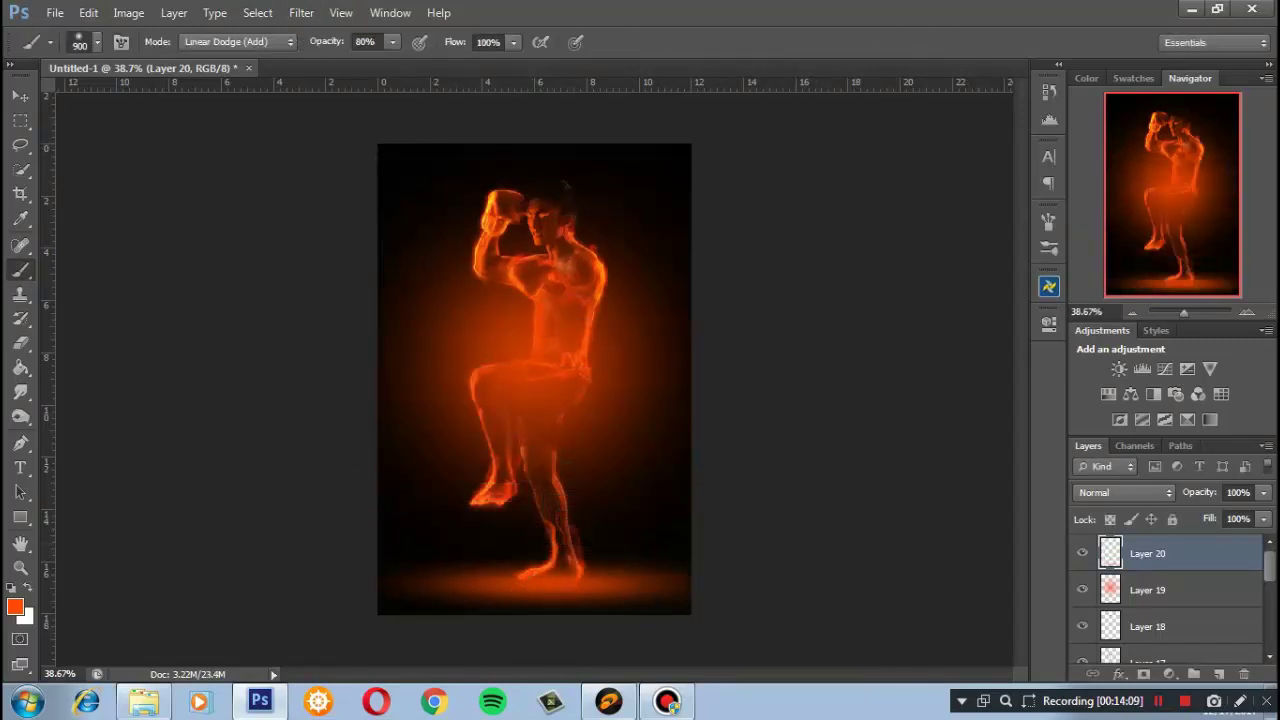
click(1082, 553)
Add a new empty Layer 21 above the torso glow layer
click(1160, 590)
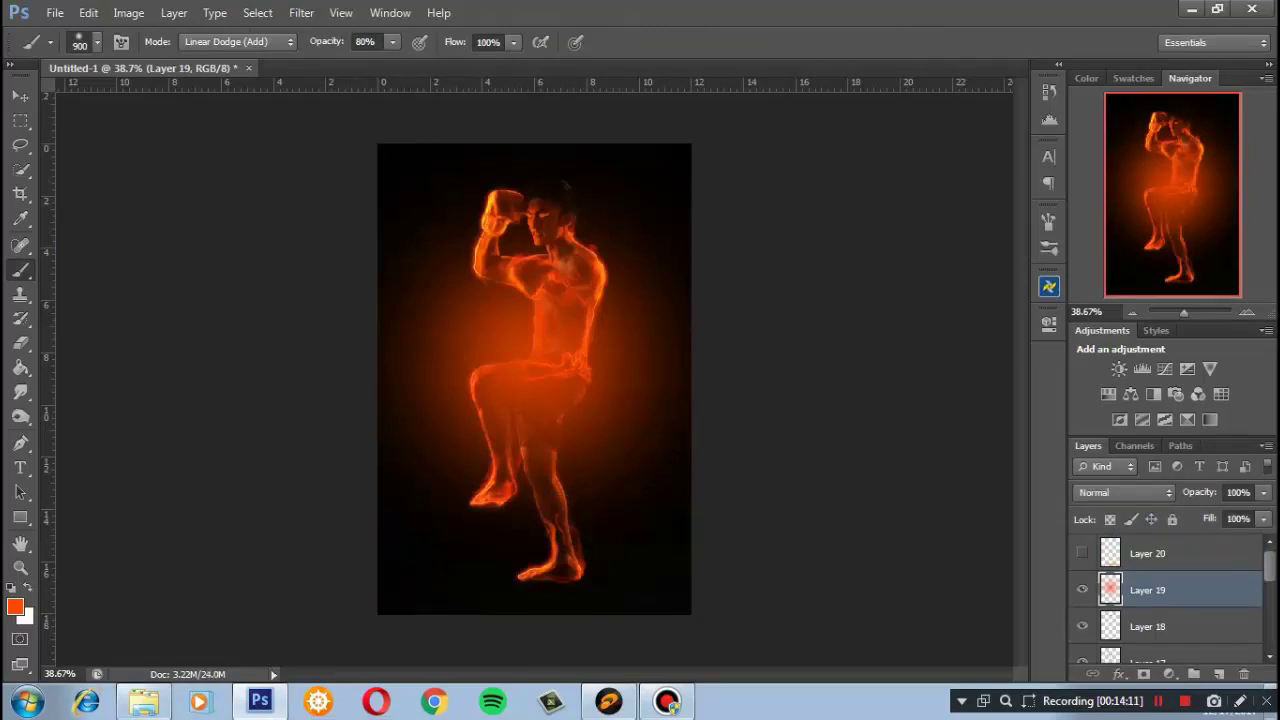
click(1219, 673)
click(301, 12)
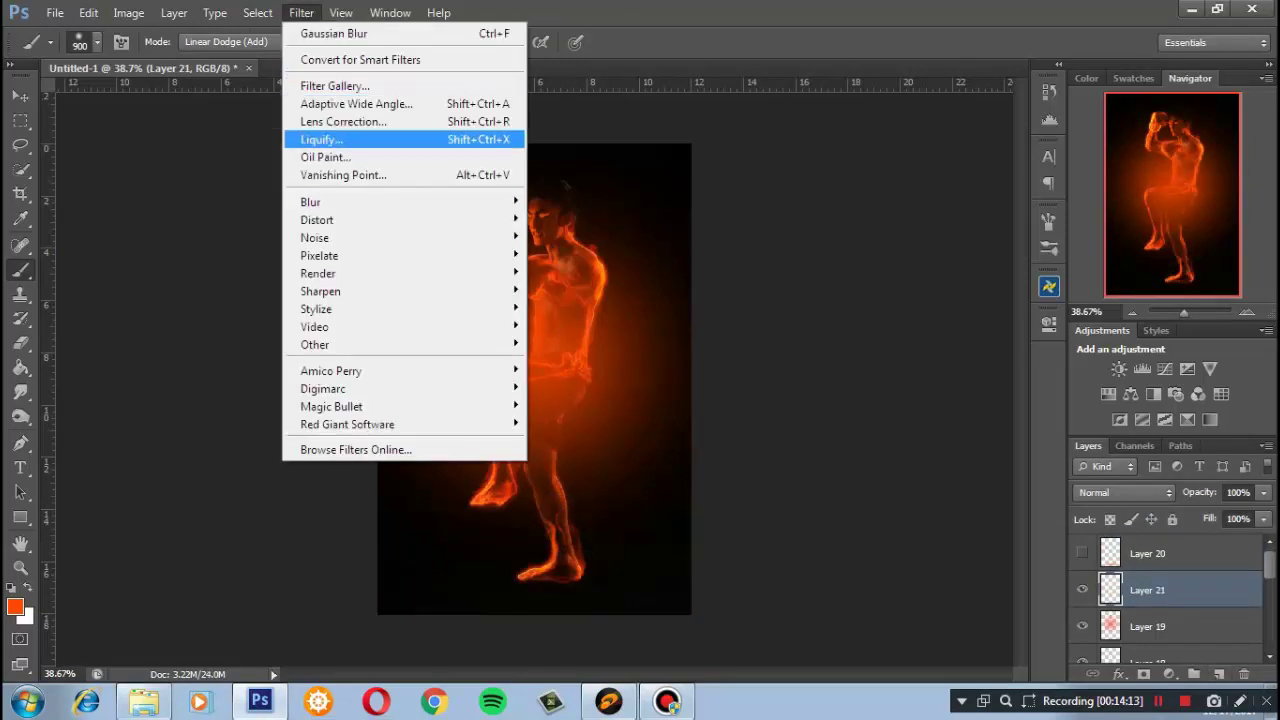
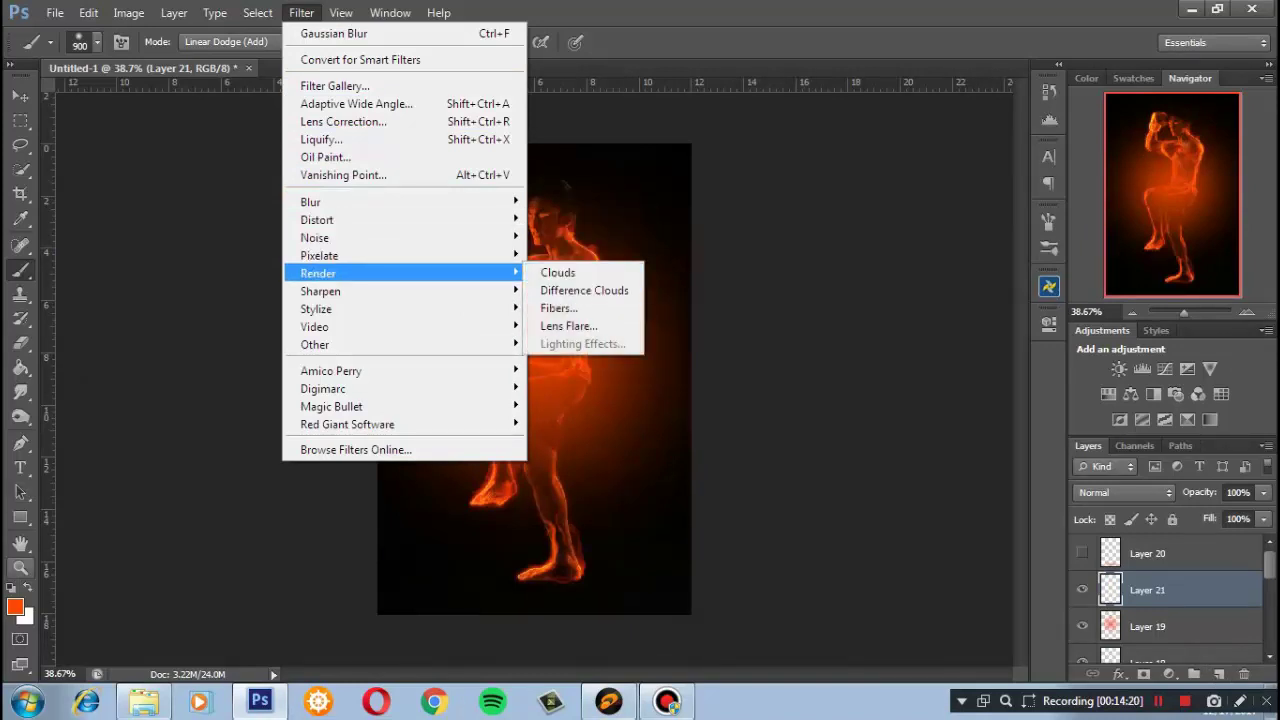
Reset colours to black and white and fill Layer 21 with Overlay-blended clouds
key(Escape)
key(d)
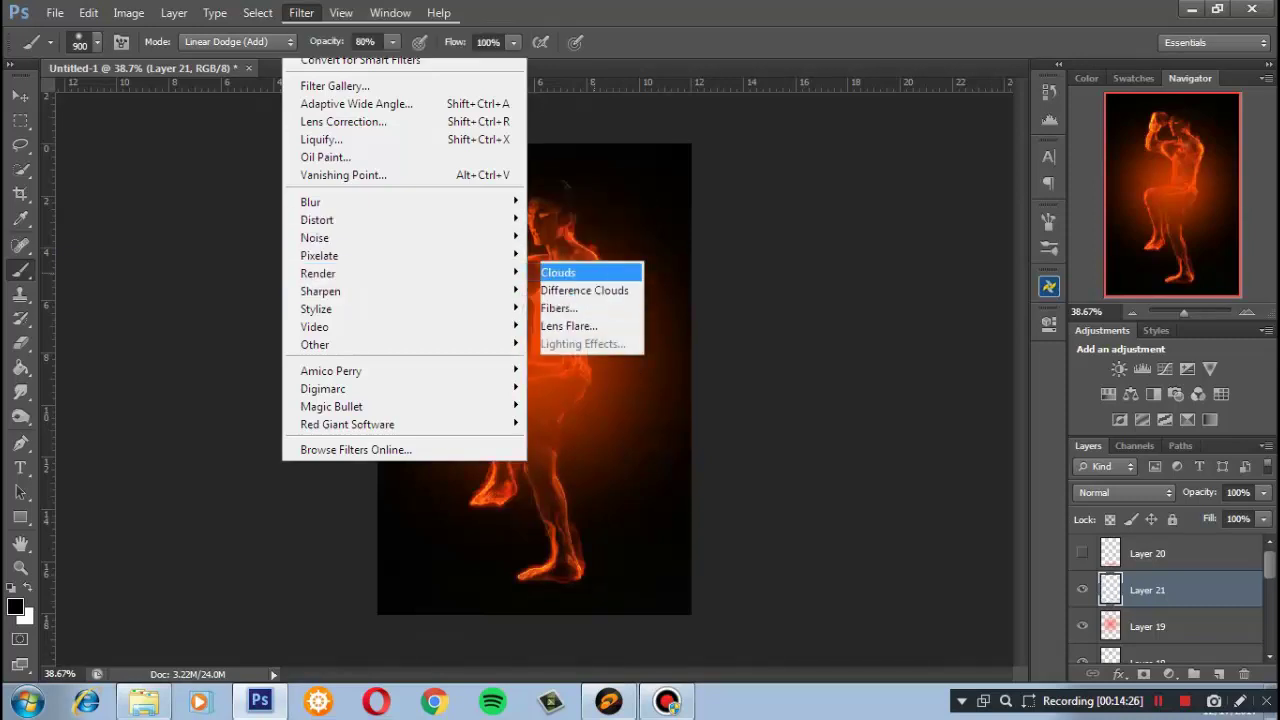
click(557, 272)
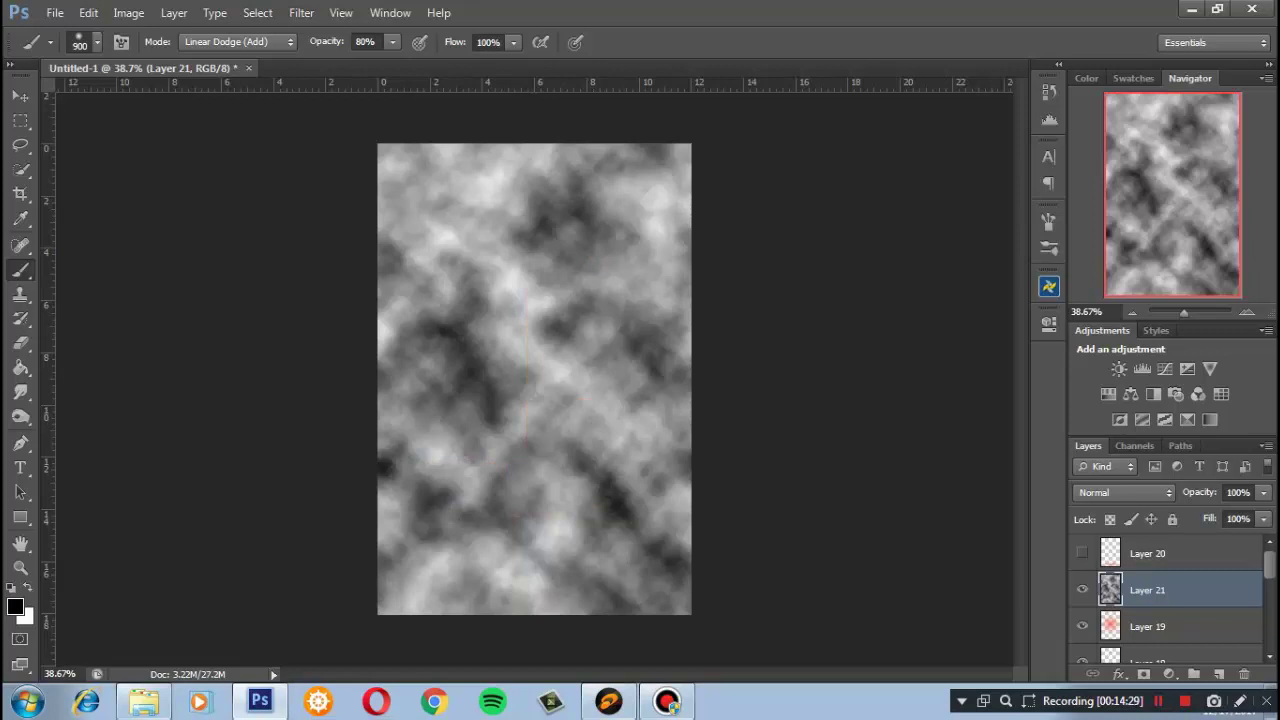
click(1124, 492)
click(1090, 237)
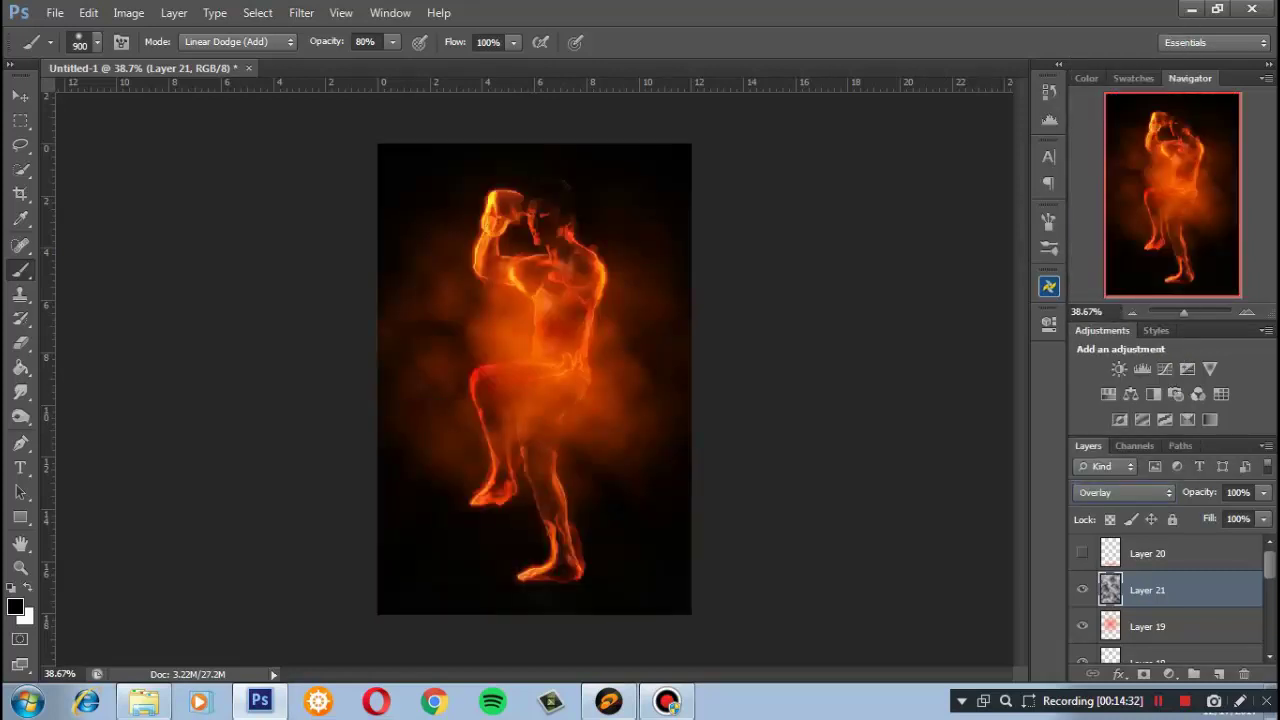
Lower Layer 19's opacity to 56%, then select both Layer 21 and Layer 19
click(1147, 626)
text(75)
key(Return)
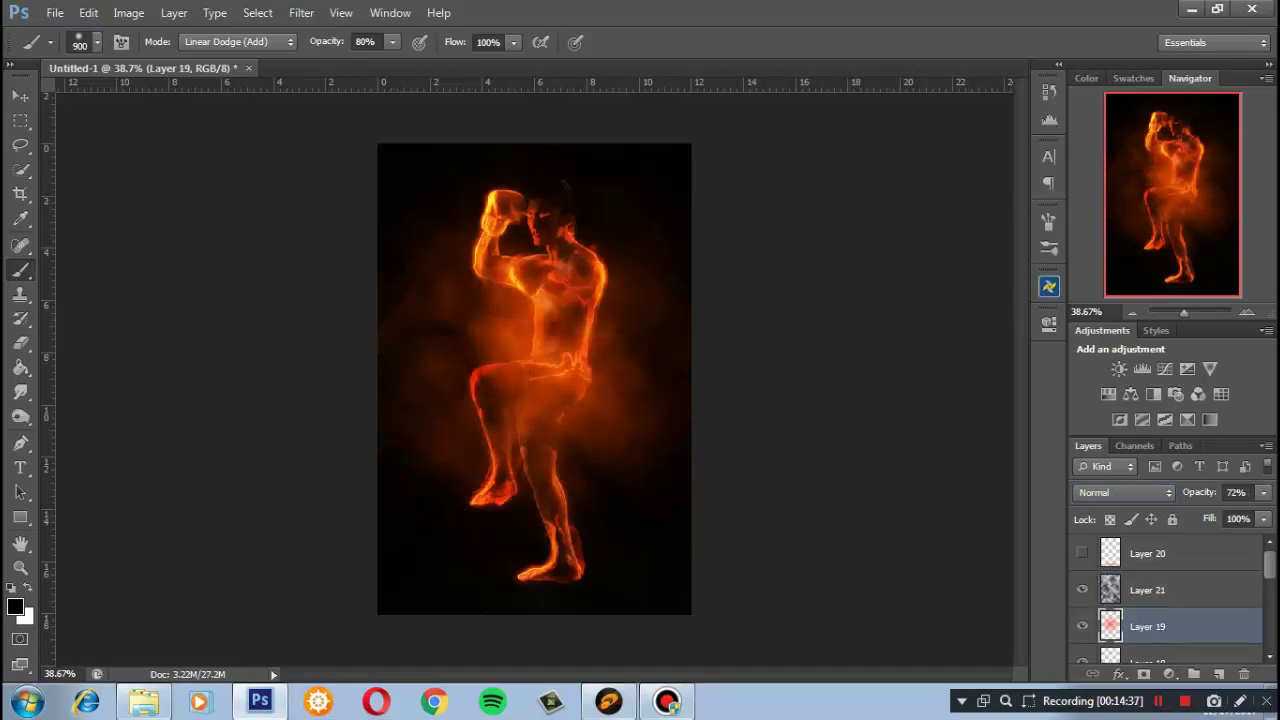
key(Return)
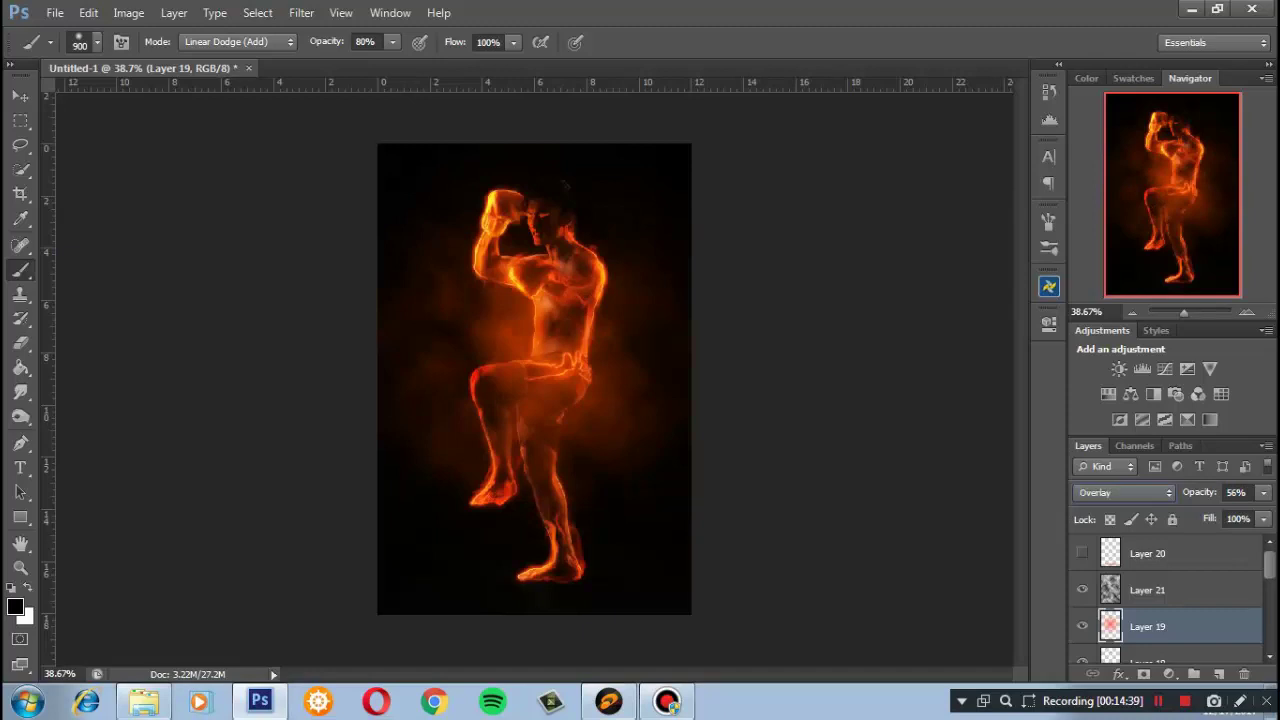
click(1147, 590)
shift+click(1147, 626)
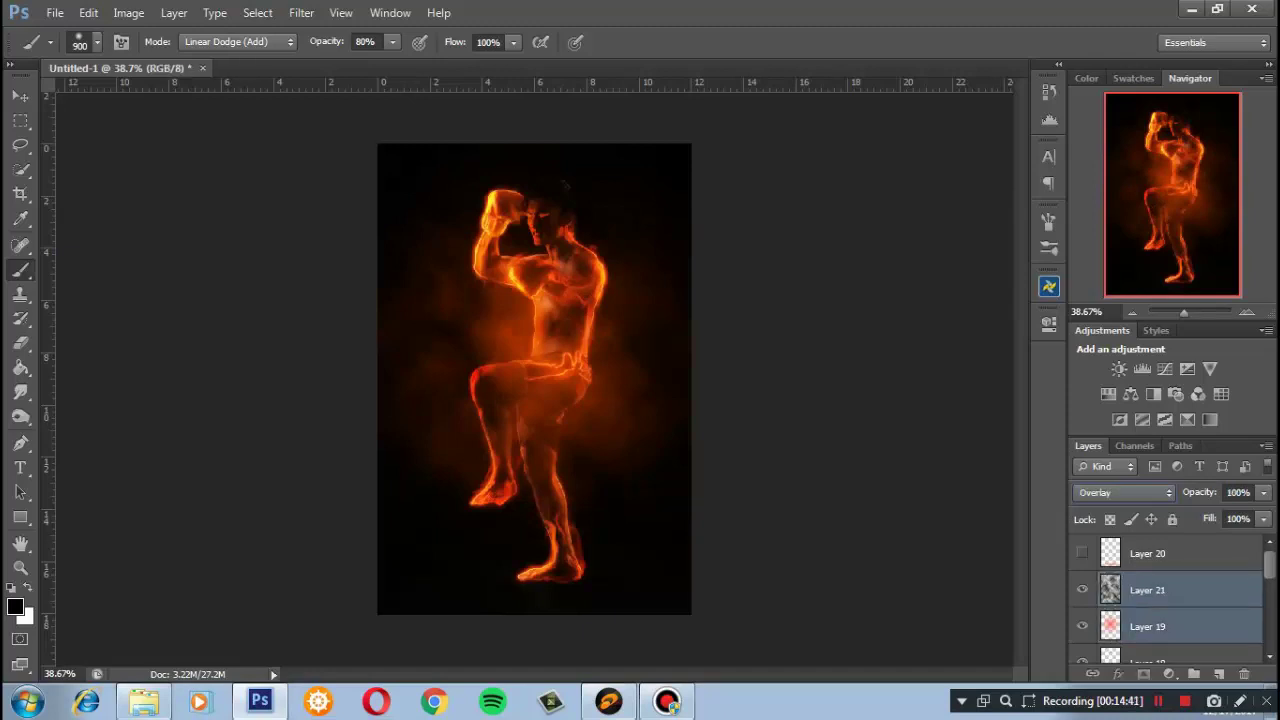
Group Layer 21 and Layer 19 into Group 2 and give it a layer mask
key(ctrl+g)
click(1143, 674)
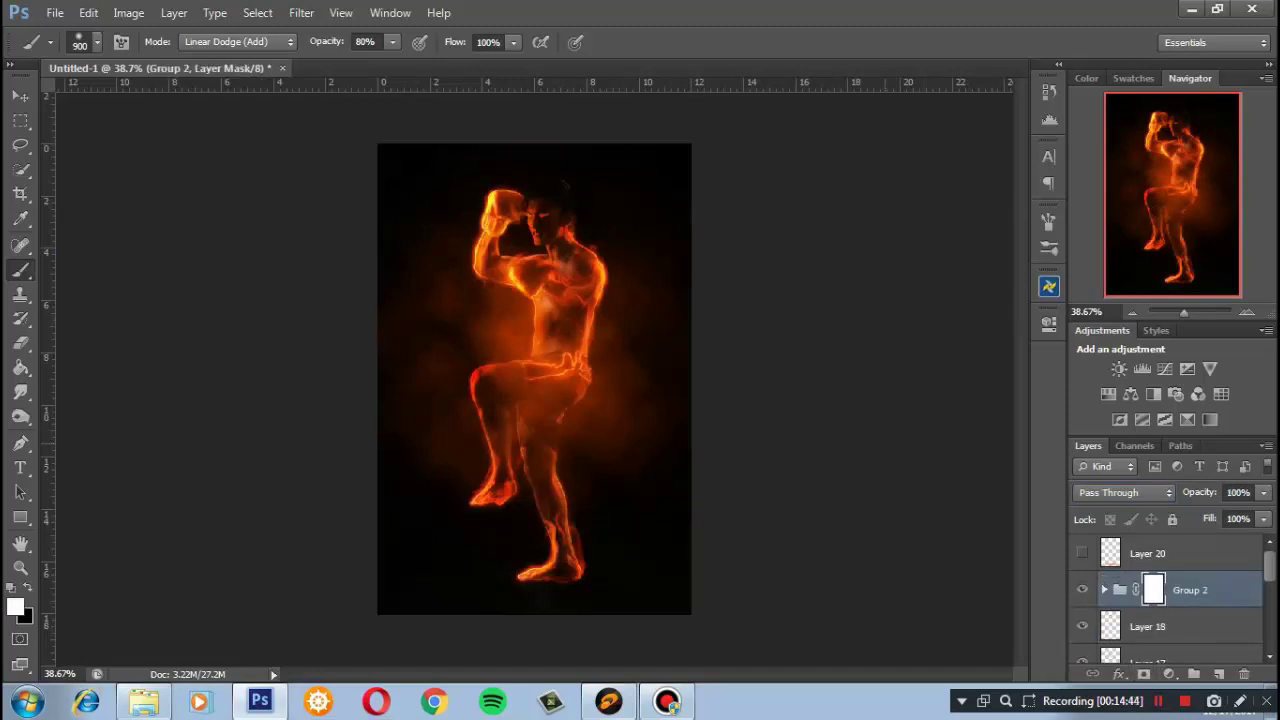
key(ctrl+i)
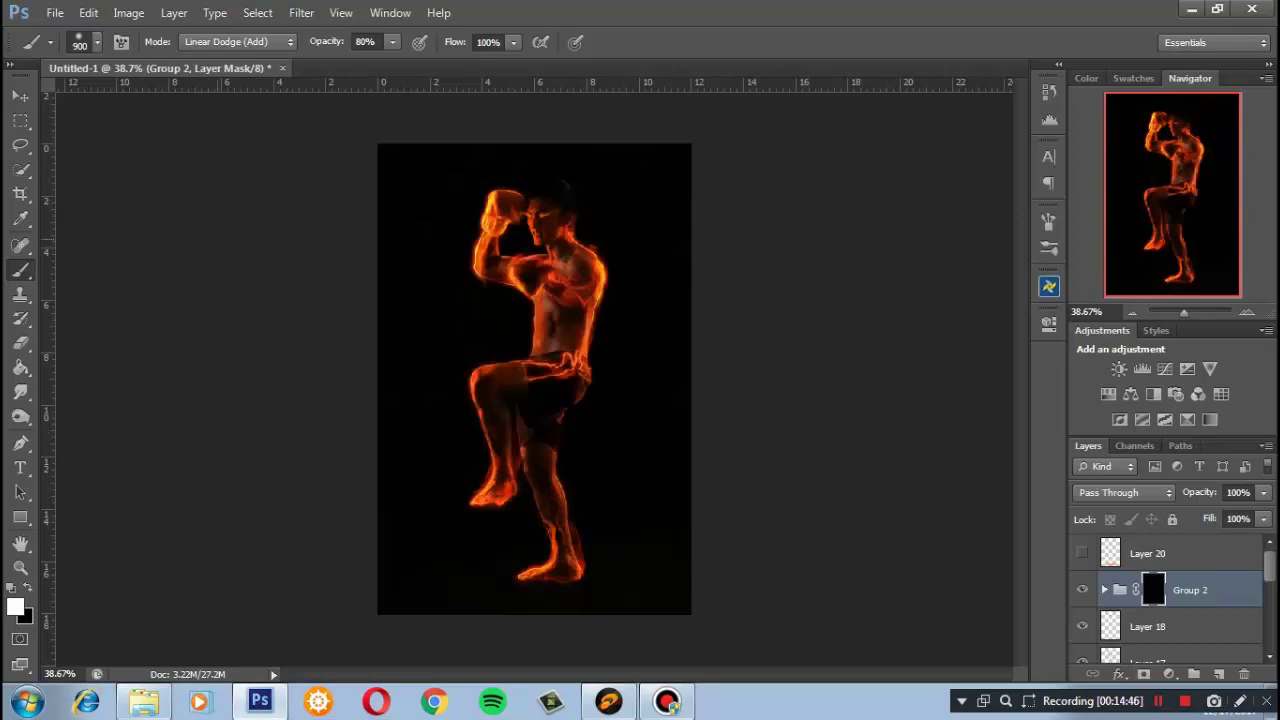
key(ctrl+i)
Mask out the glow around the neck at full eraser opacity
key(e)
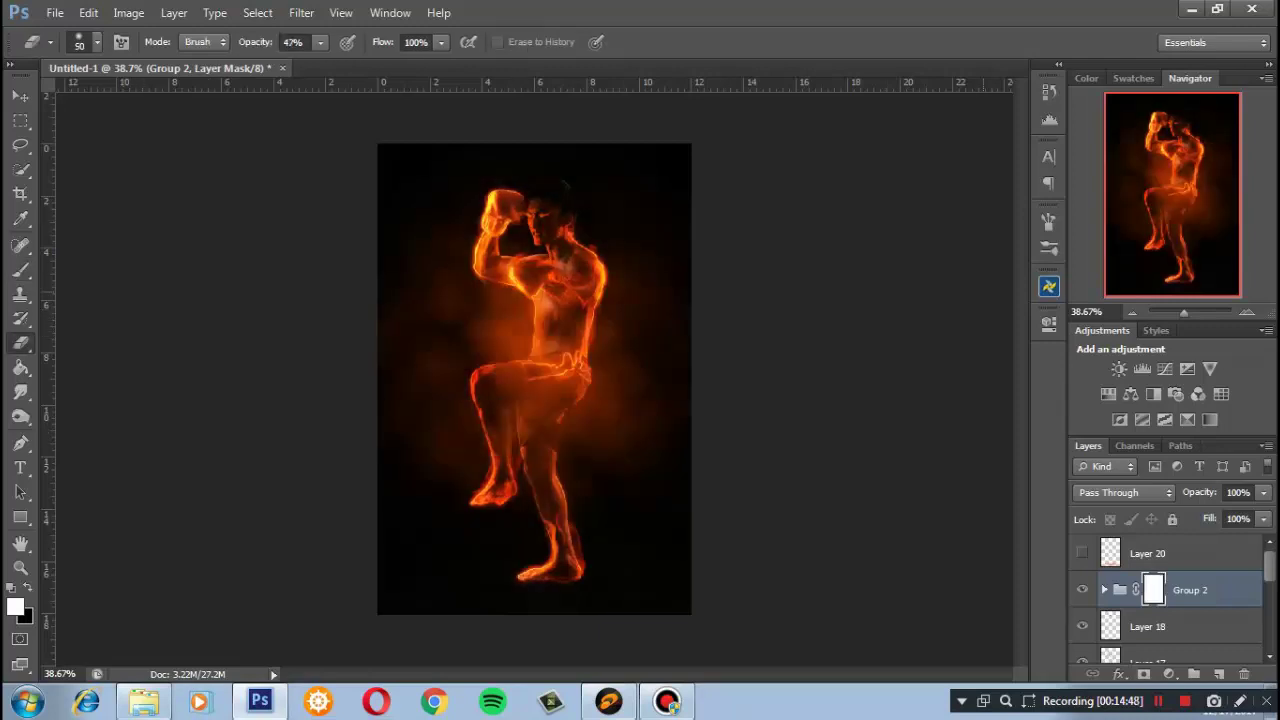
scroll(535, 380, up, 1)
scroll(535, 380, up, 1)
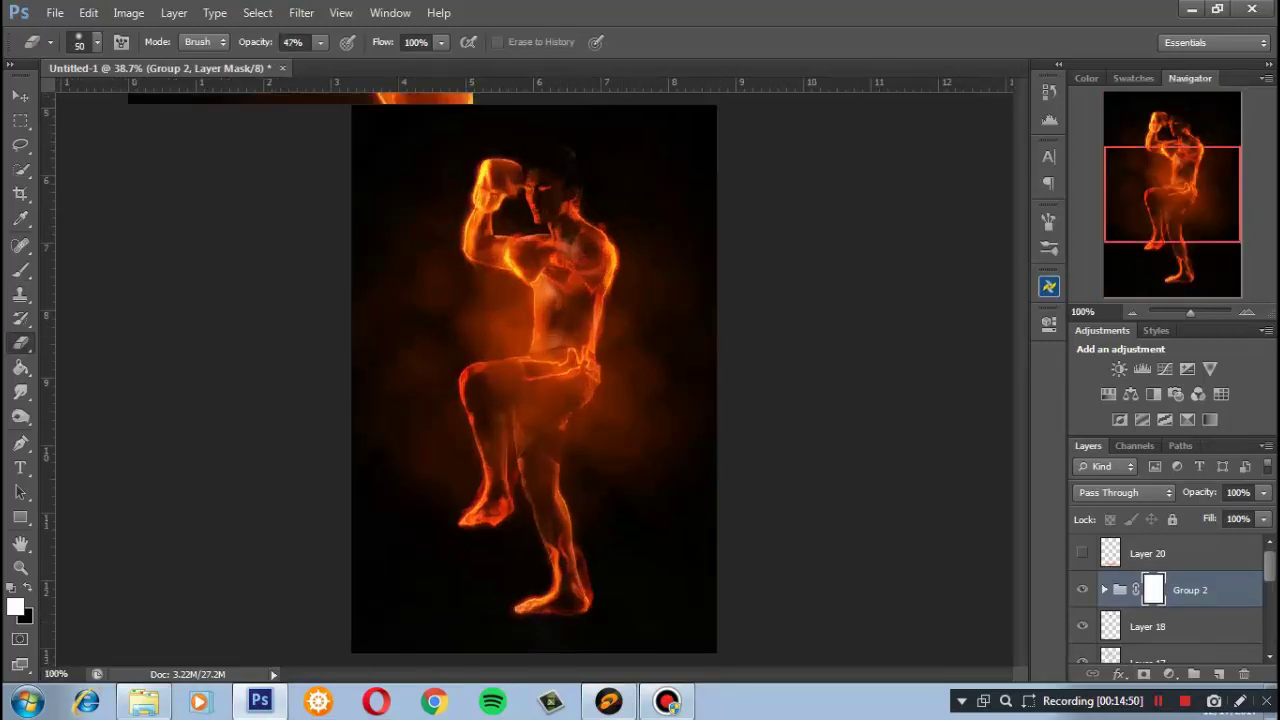
scroll(535, 380, up, 5)
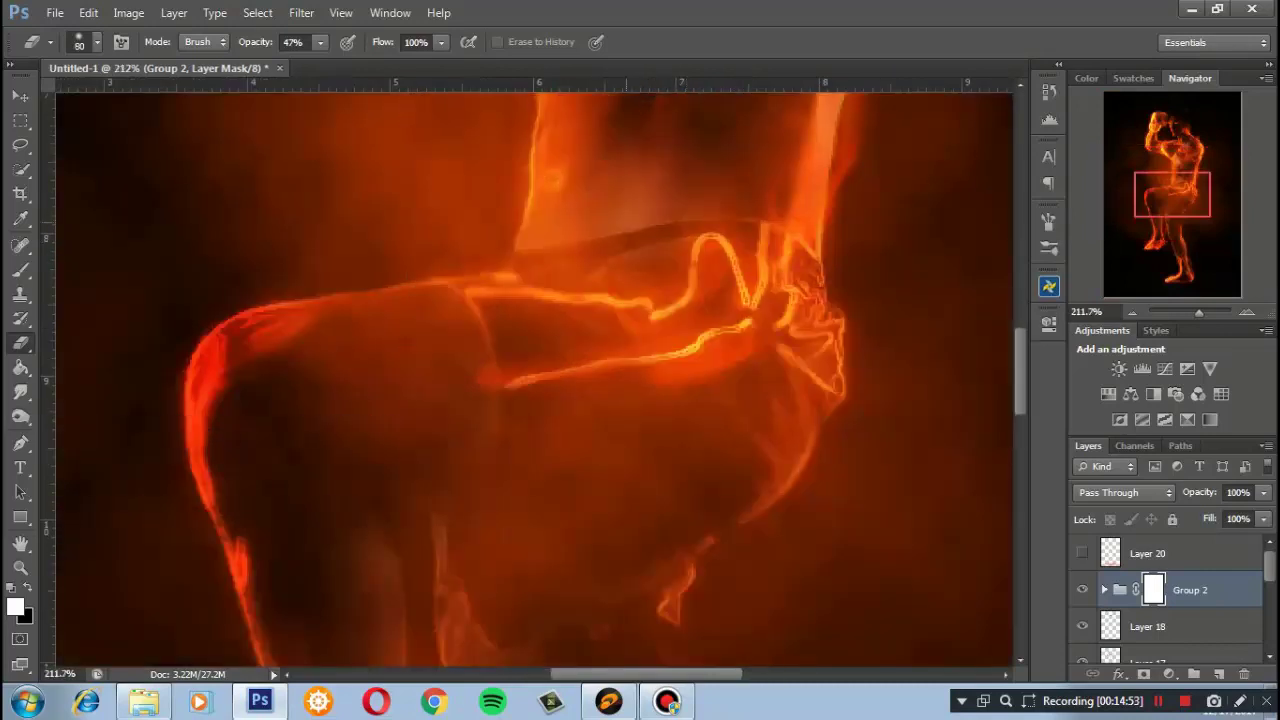
drag(1172, 194, 1175, 165)
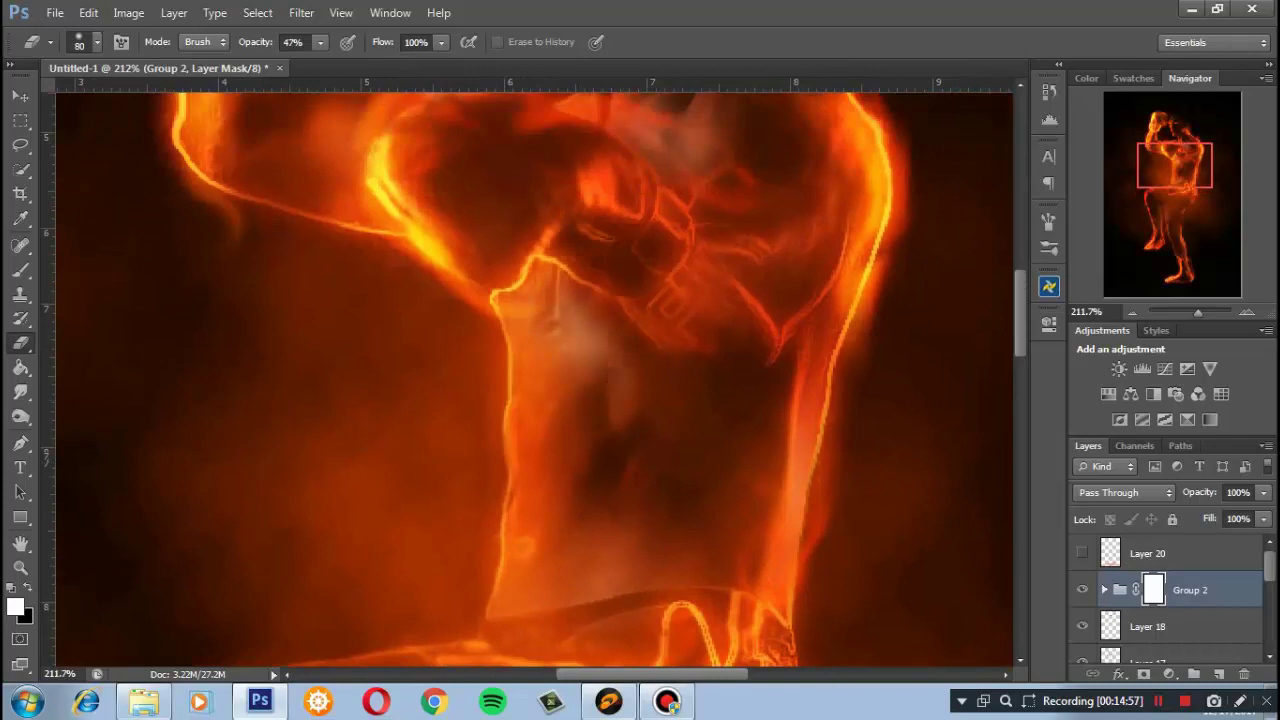
key(0)
drag(560, 200, 620, 480)
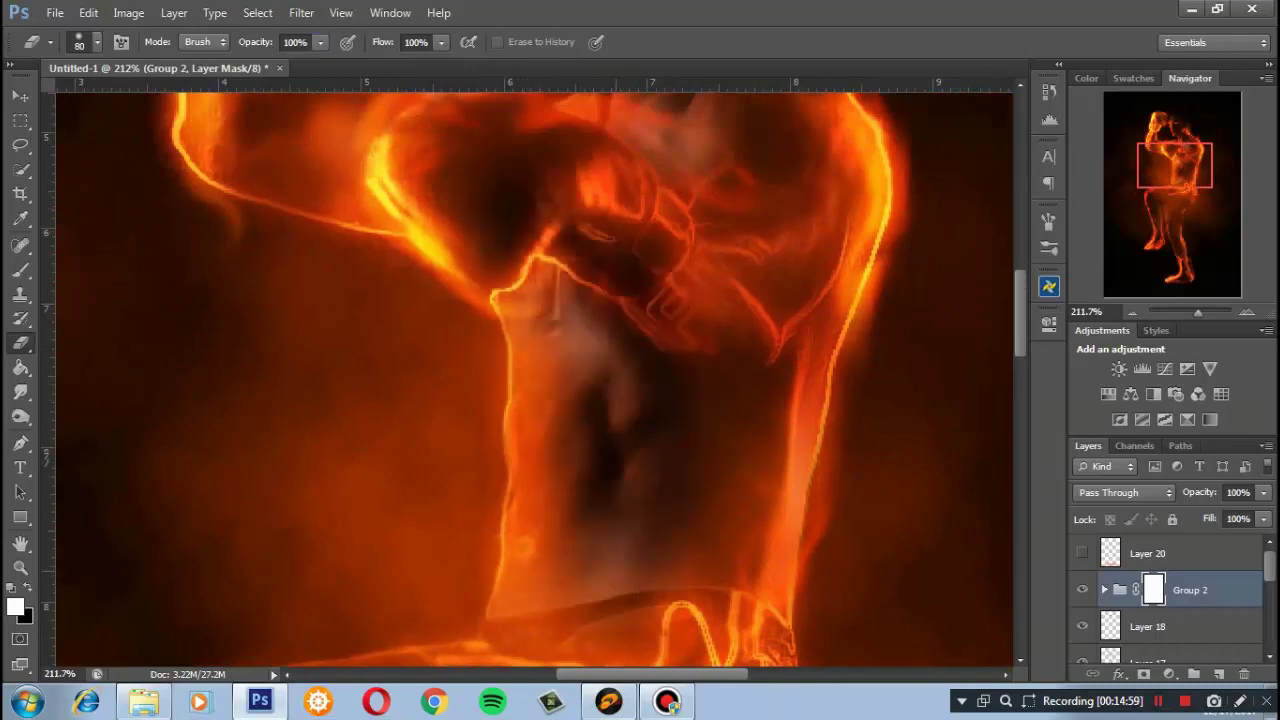
drag(600, 400, 603, 330)
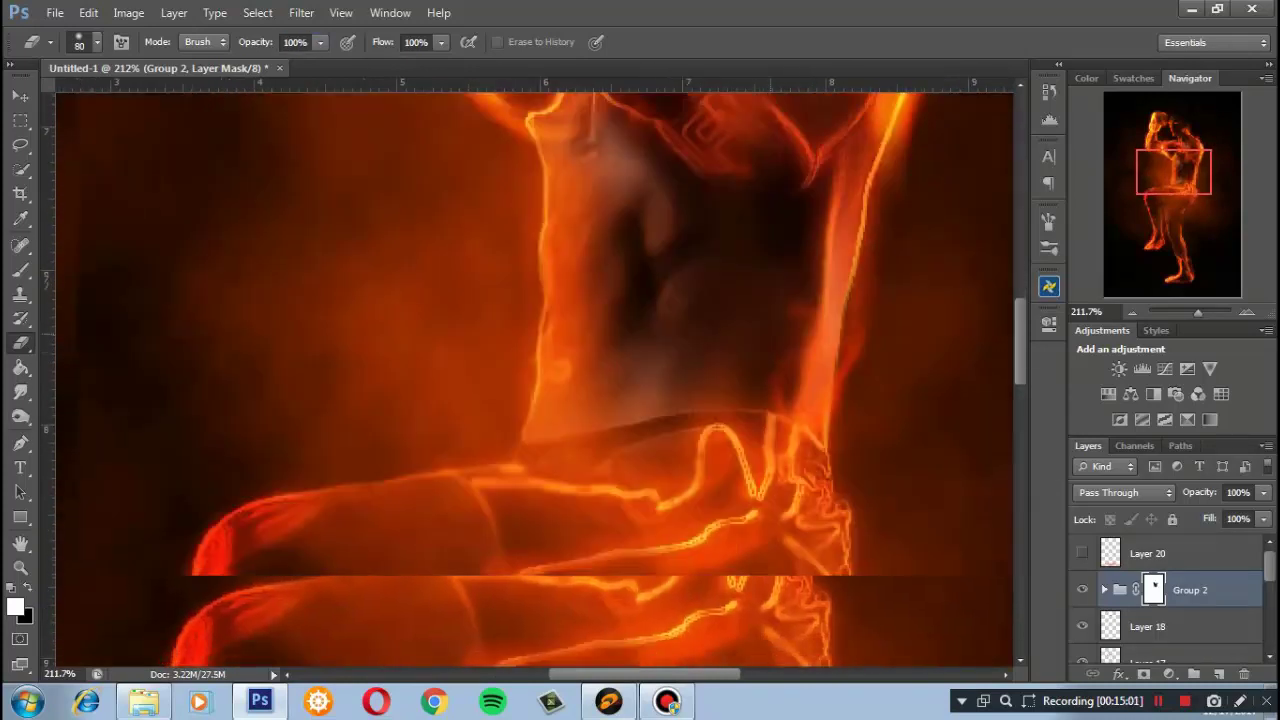
drag(600, 450, 642, 310)
drag(600, 450, 600, 350)
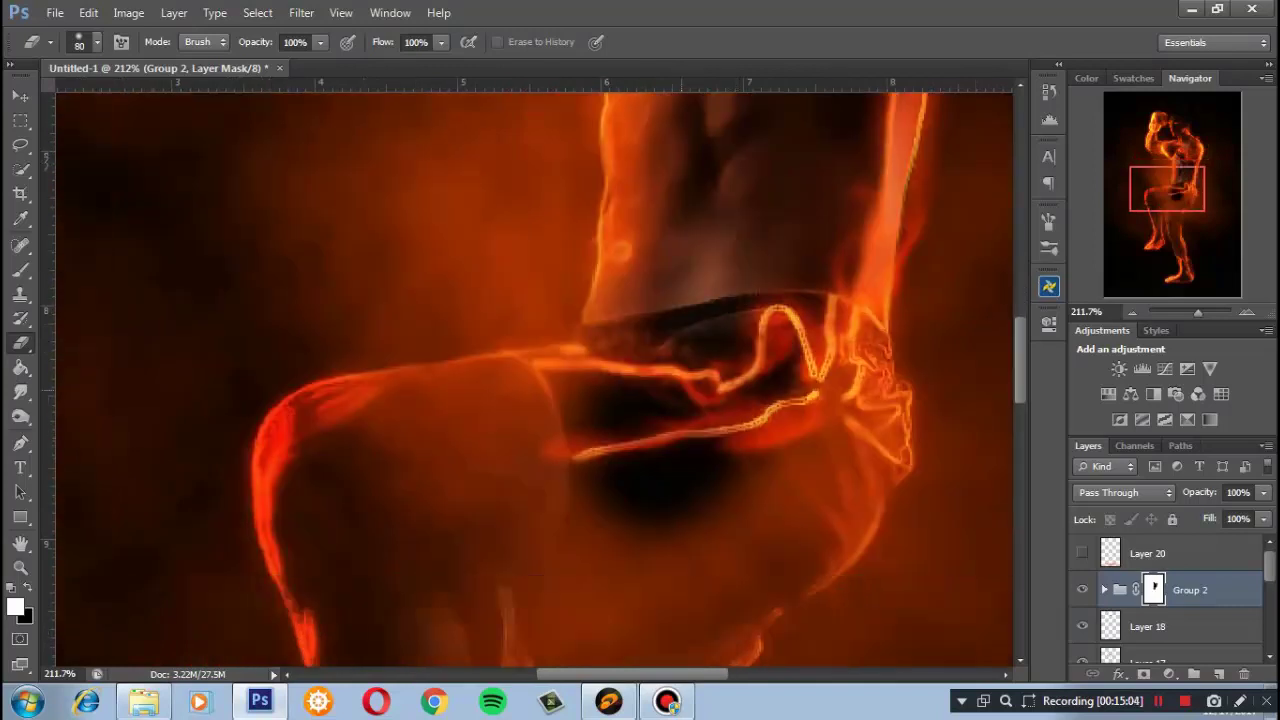
mouse_move(500, 450)
mouse_down()
mouse_move(670, 300)
mouse_move(640, 420)
mouse_move(560, 560)
mouse_up()
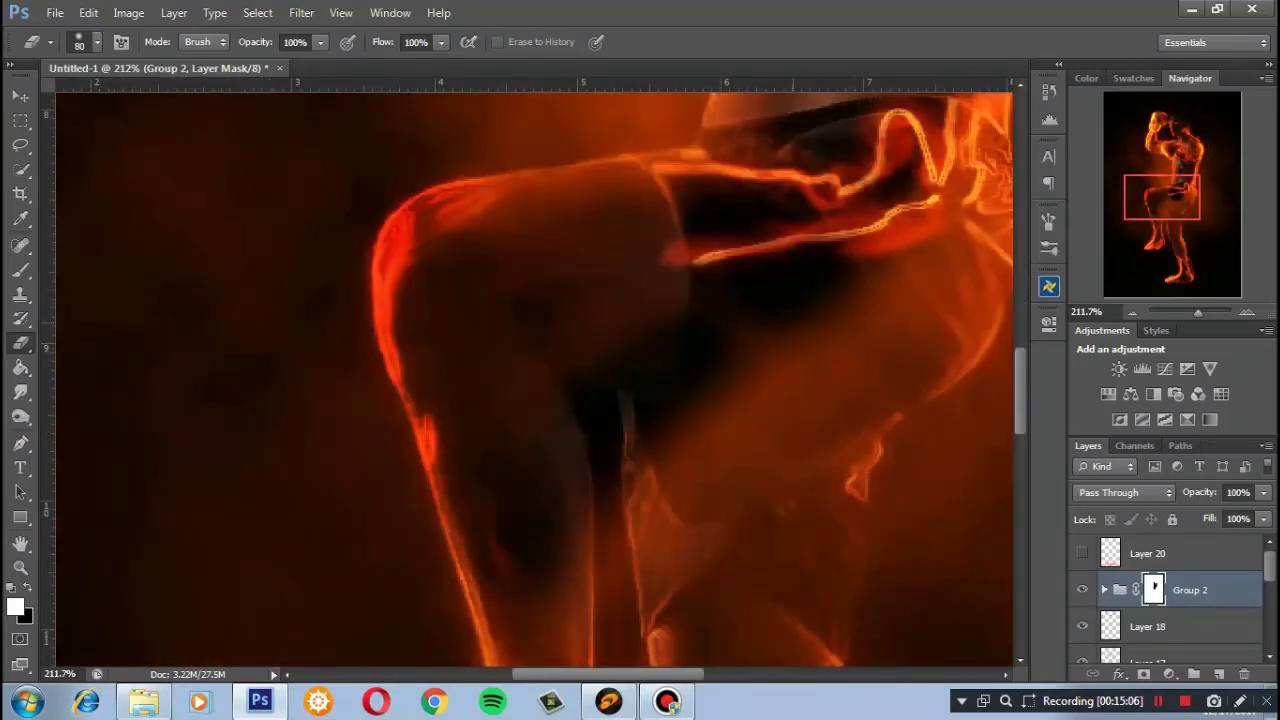
Mask out the glow over the raised thigh, raised arm and shoulder, then fit the image
mouse_move(960, 190)
mouse_down()
mouse_move(930, 260)
mouse_move(720, 430)
mouse_up()
scroll(640, 380, down, 3)
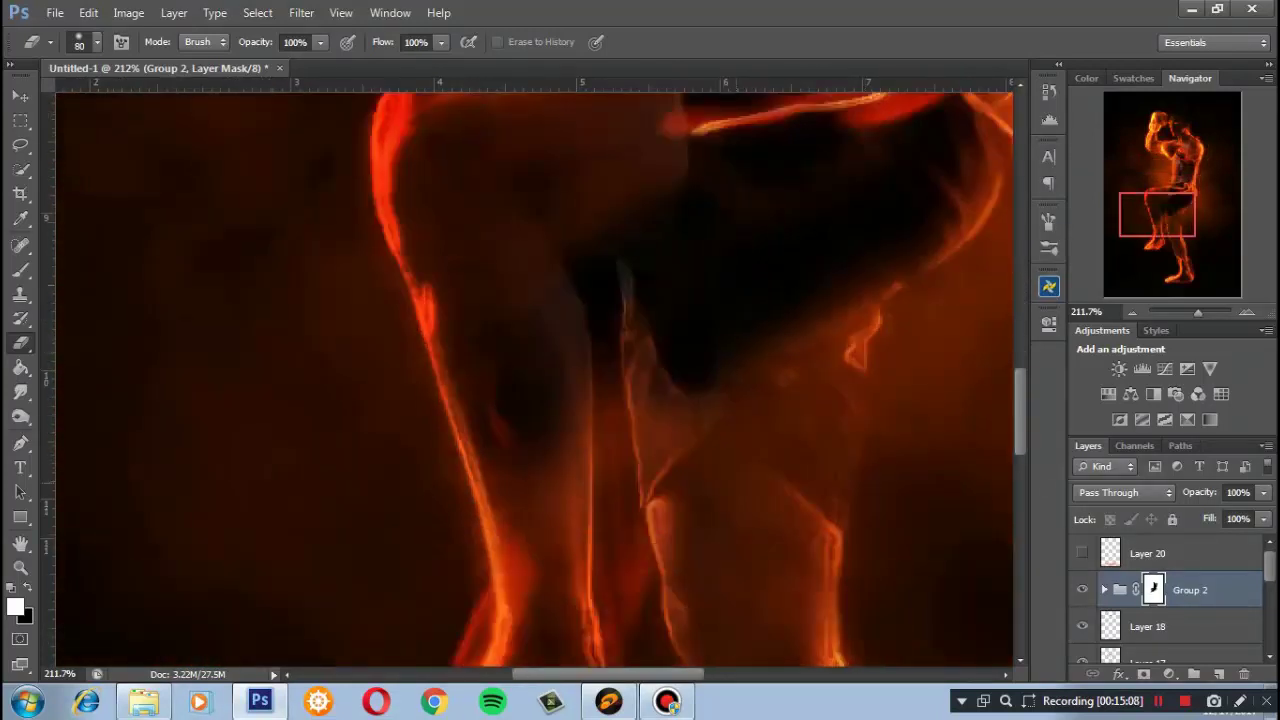
mouse_move(820, 320)
mouse_down()
mouse_move(700, 590)
mouse_move(800, 500)
mouse_up()
scroll(535, 380, down, 5)
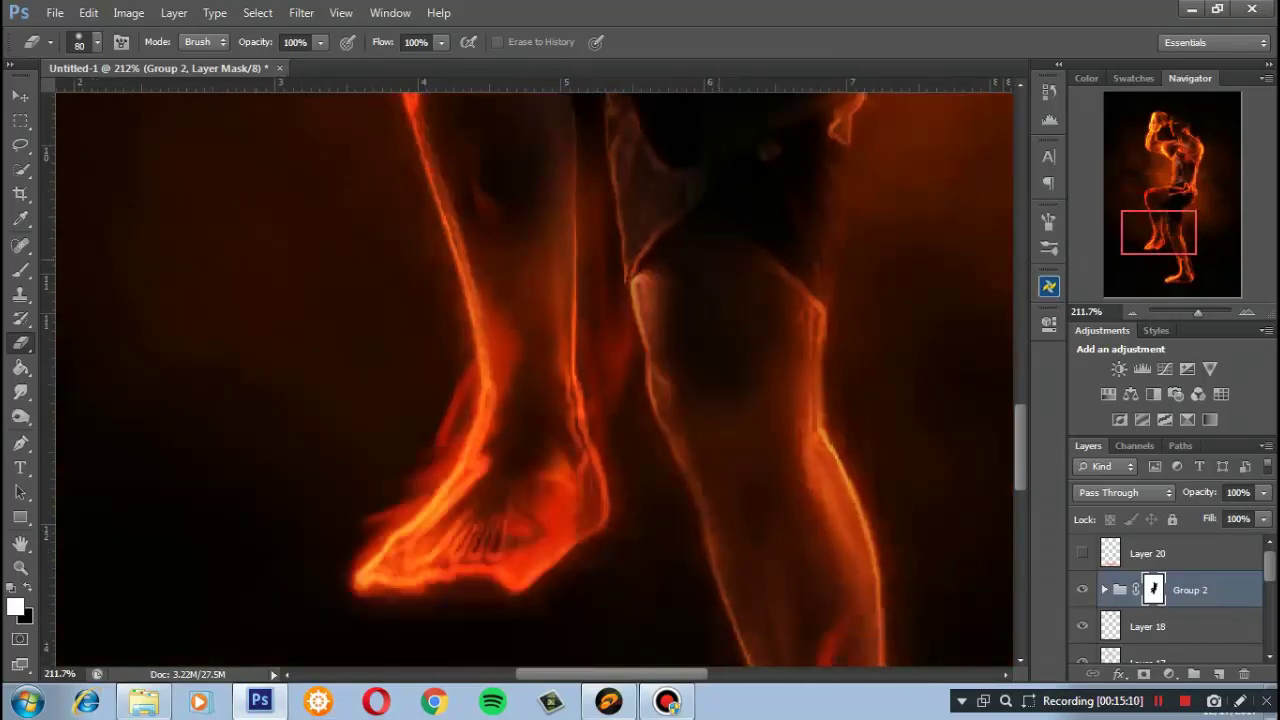
scroll(535, 380, up, 4)
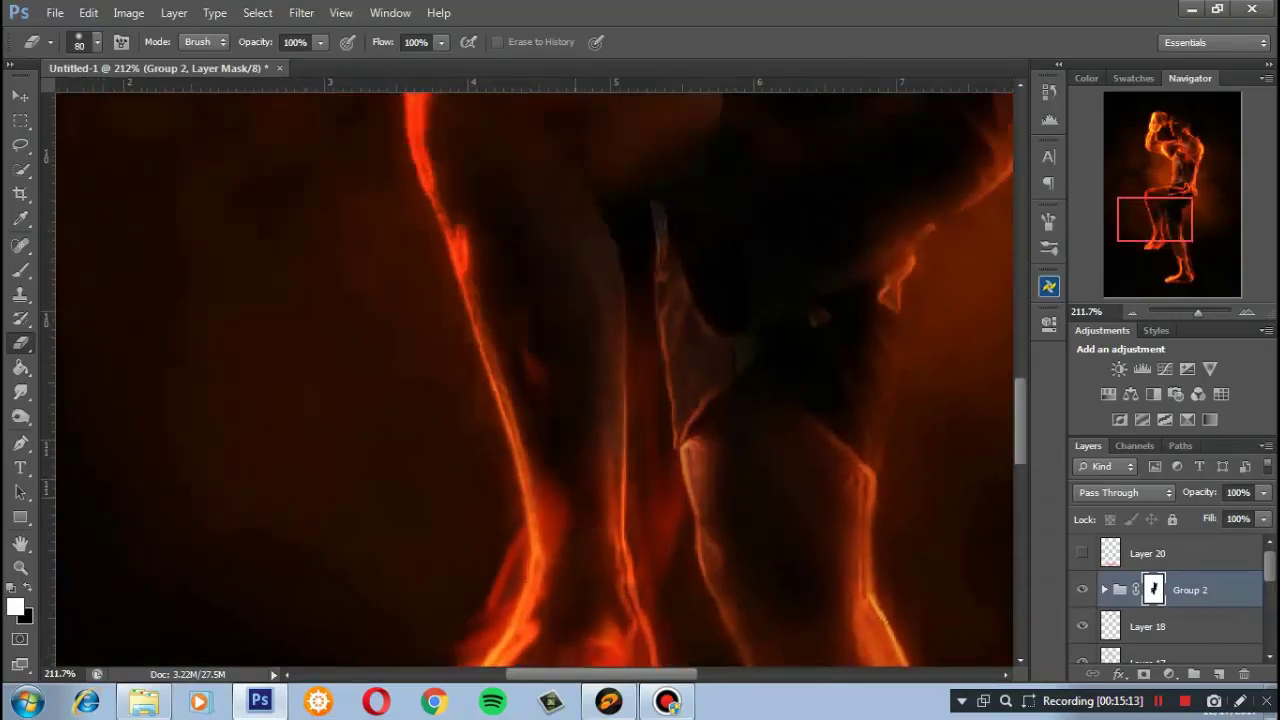
scroll(535, 380, up, 3)
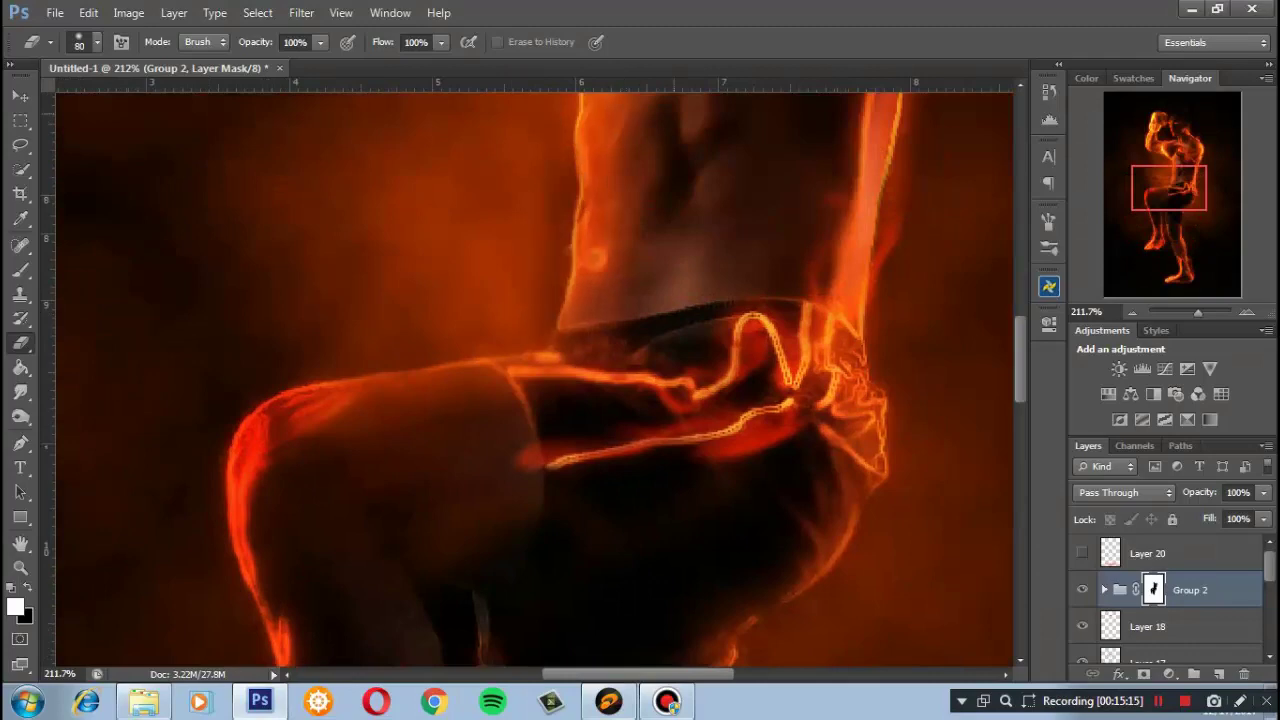
scroll(535, 380, up, 5)
scroll(535, 380, up, 2)
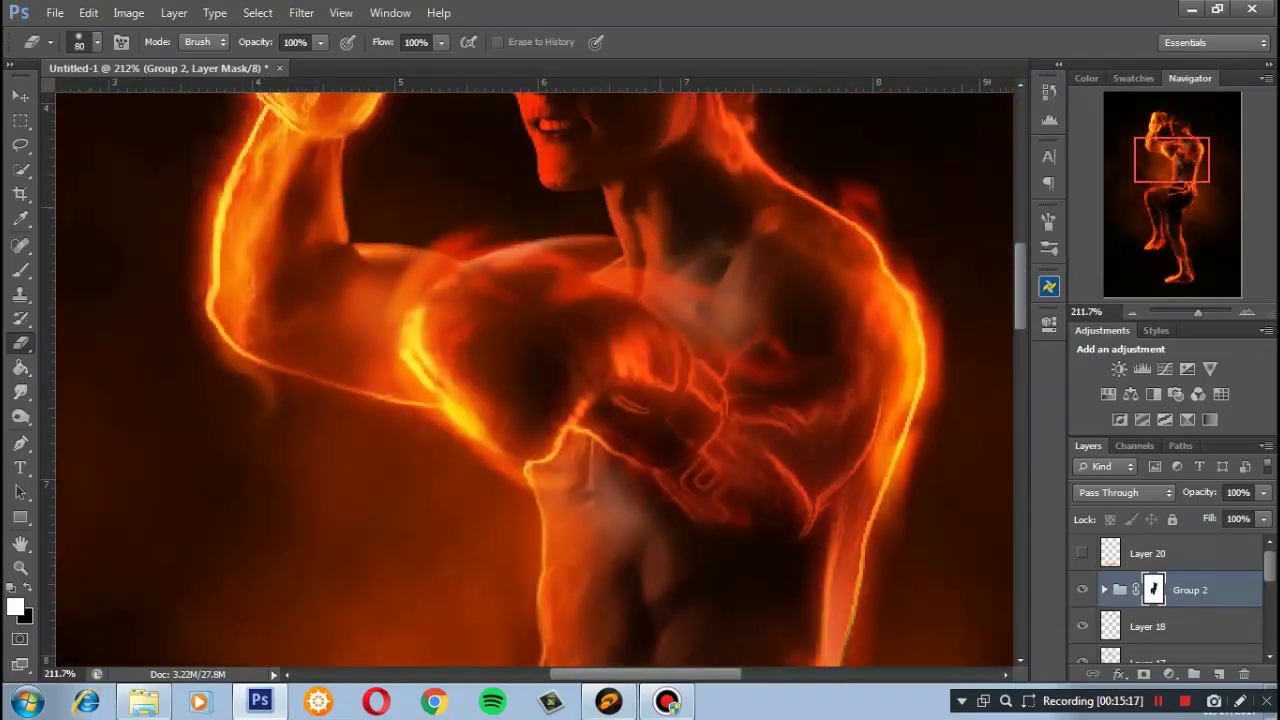
mouse_move(690, 360)
mouse_down()
mouse_move(380, 300)
mouse_move(270, 250)
mouse_move(235, 150)
mouse_move(250, 105)
mouse_up()
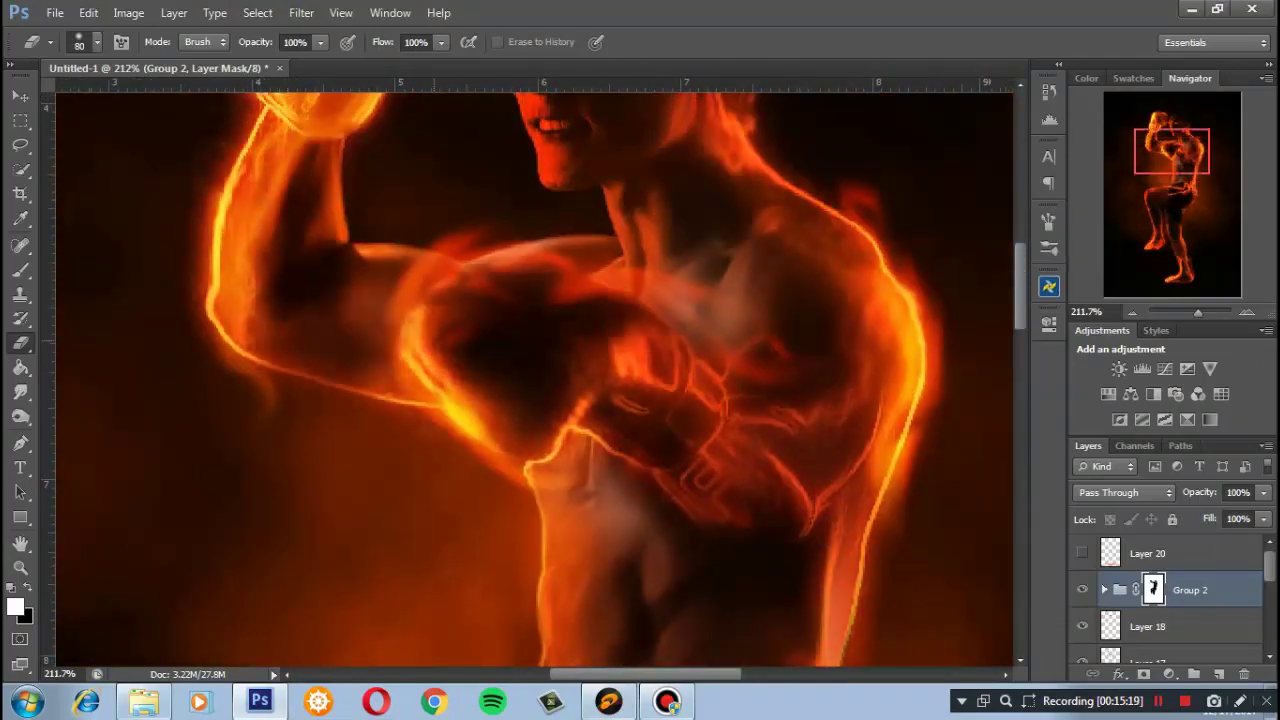
drag(525, 370, 420, 435)
key(ctrl+0)
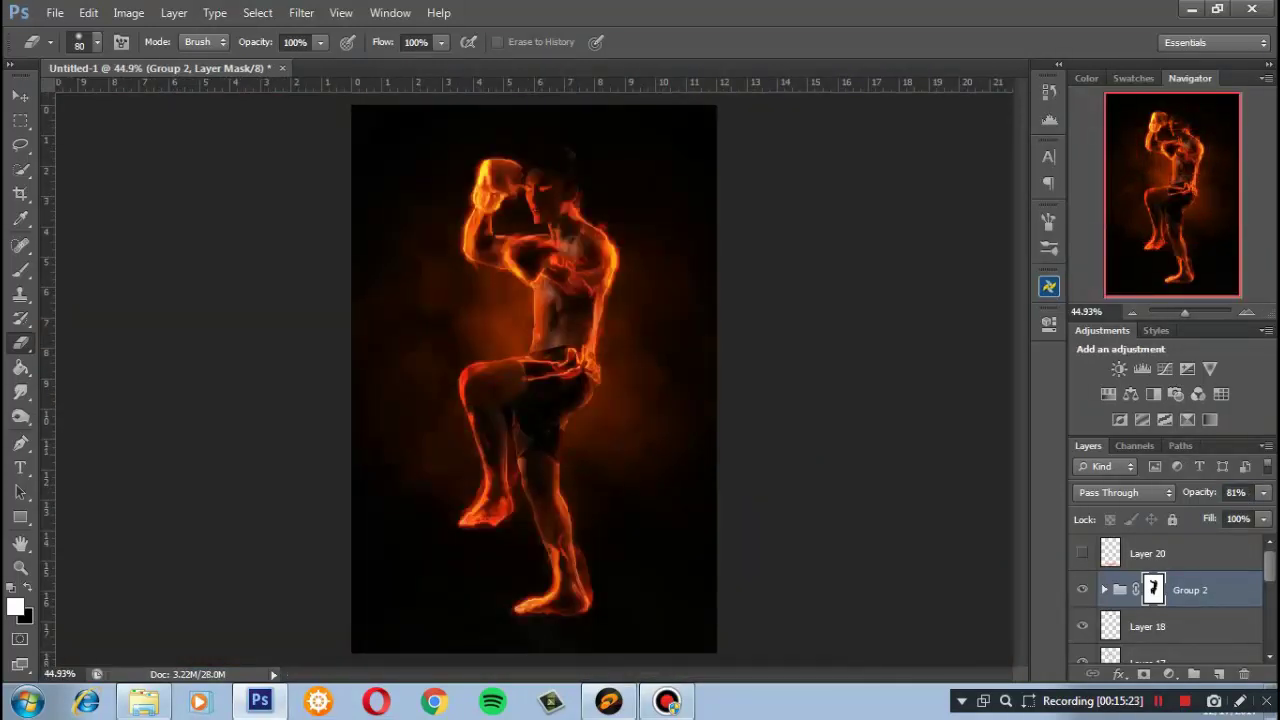
Show and select the Layer 20 floor glow, nudge it under the feet, and stretch it slightly taller
click(1147, 553)
click(1082, 553)
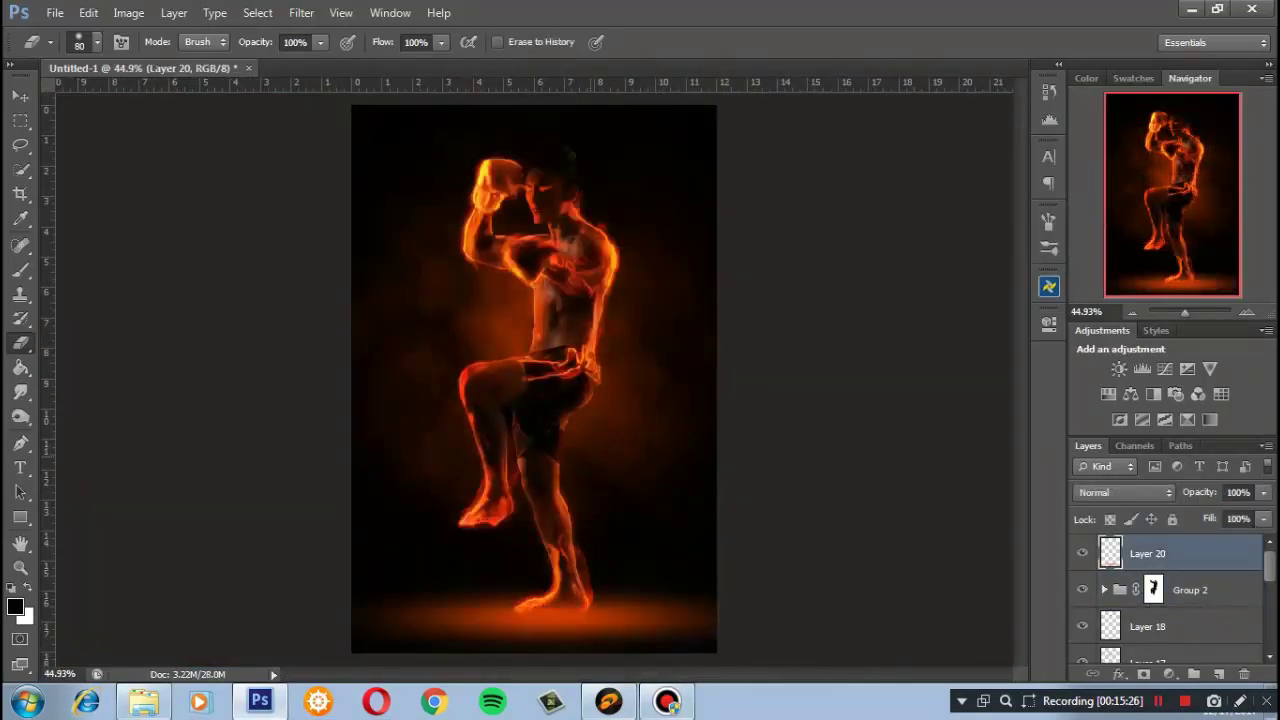
drag(575, 445, 578, 440)
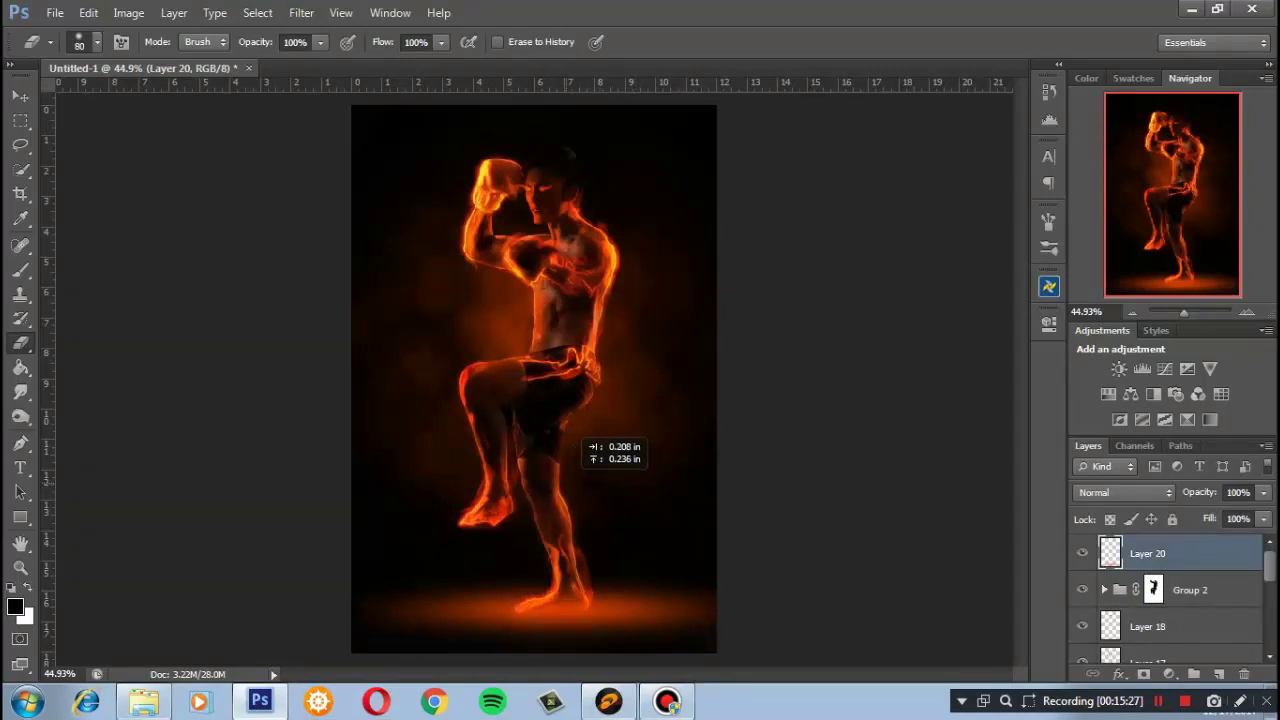
key(ctrl+t)
drag(541, 565, 541, 556)
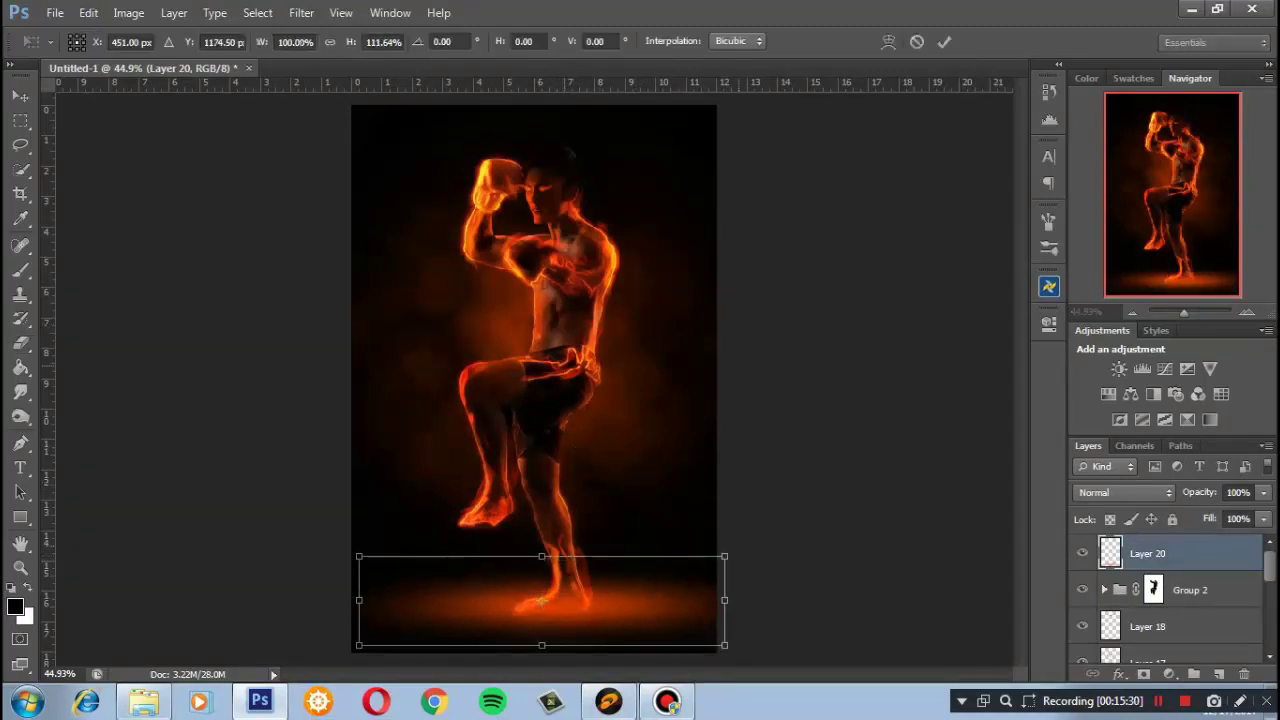
key(Return)
Set the floor glow layer's opacity to 78%
key(e)
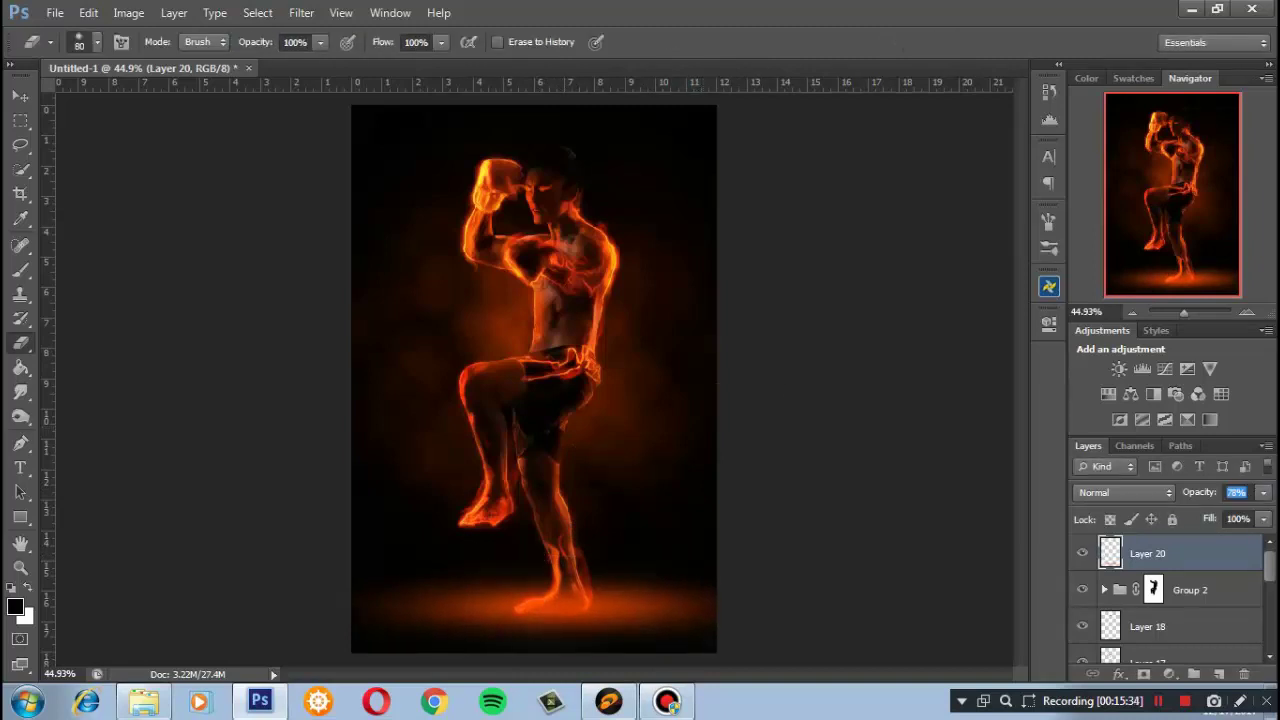
key(Return)
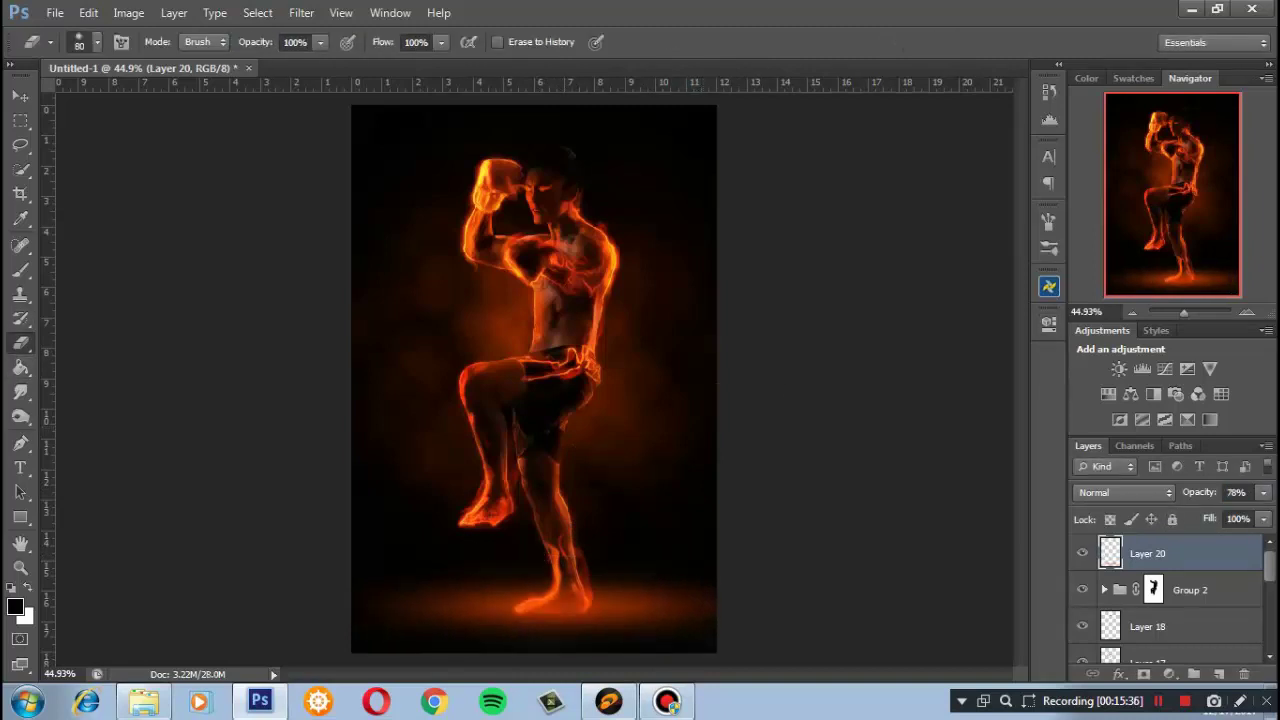
scroll(456, 380, up, 3)
scroll(590, 380, down, 5)
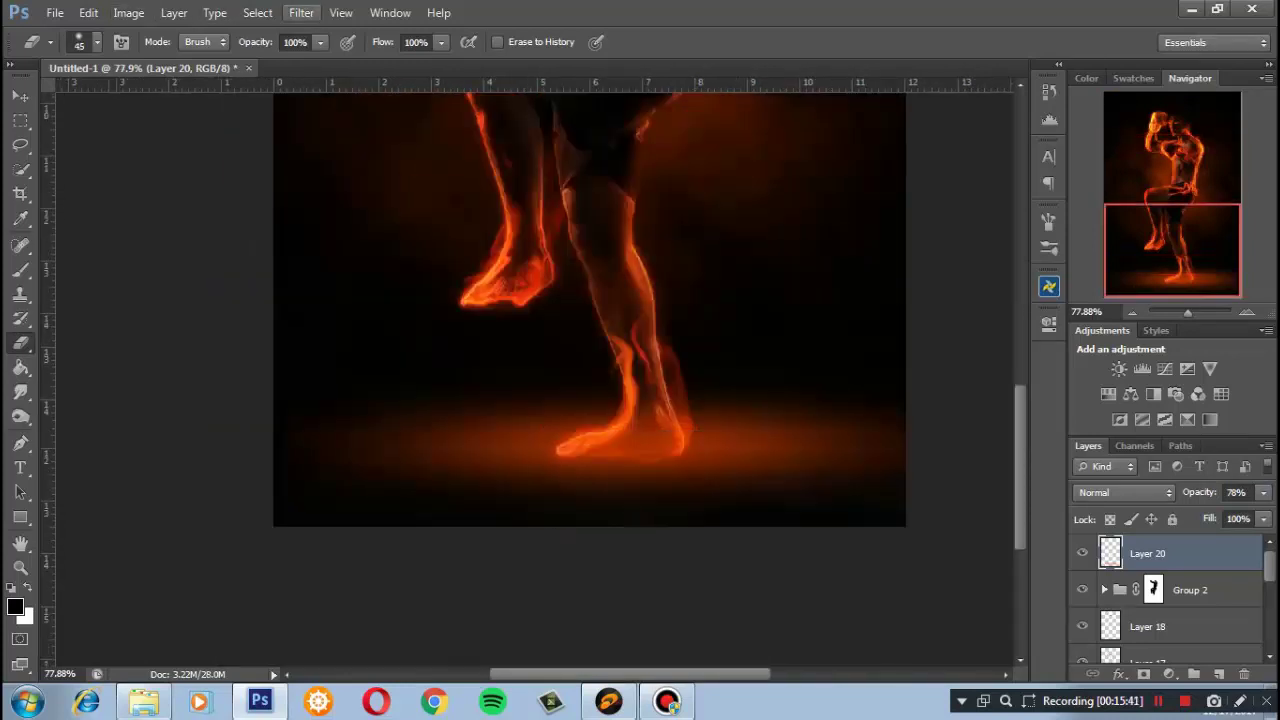
Erase the glow over the standing foot and fade Layer 20 to 47% opacity
key(bracketleft)
drag(645, 408, 615, 448)
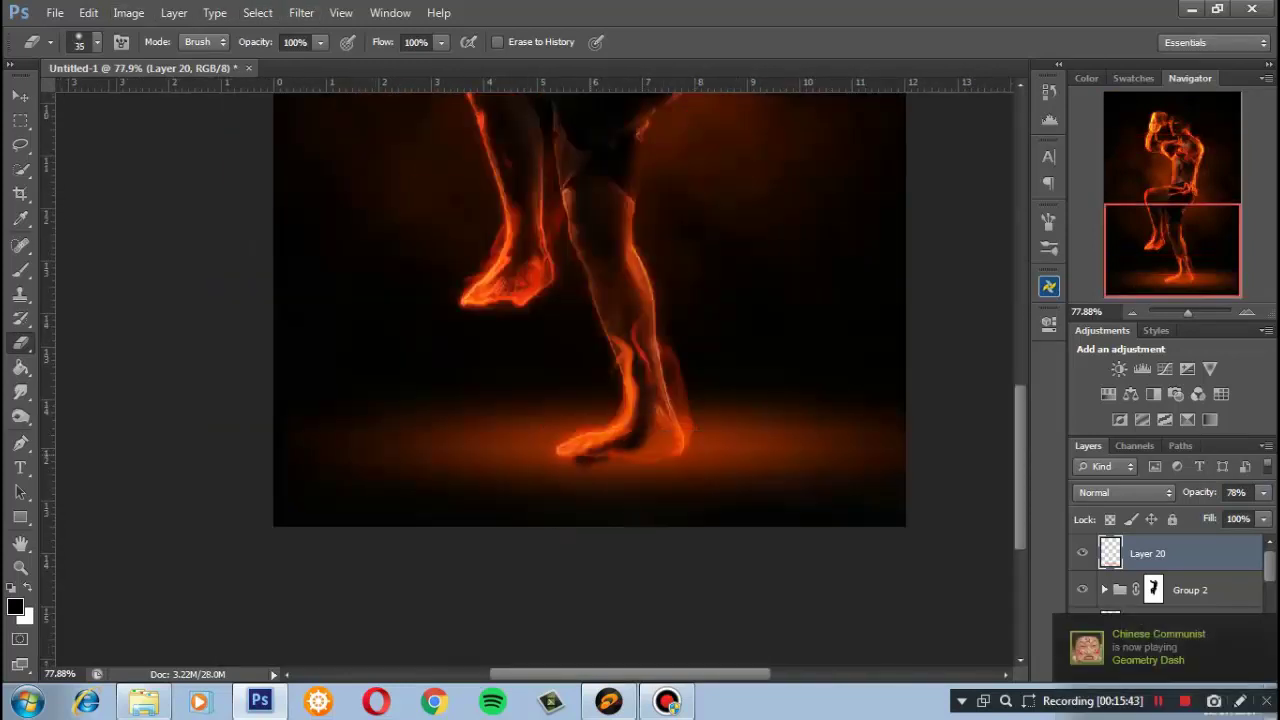
scroll(540, 377, up, 3)
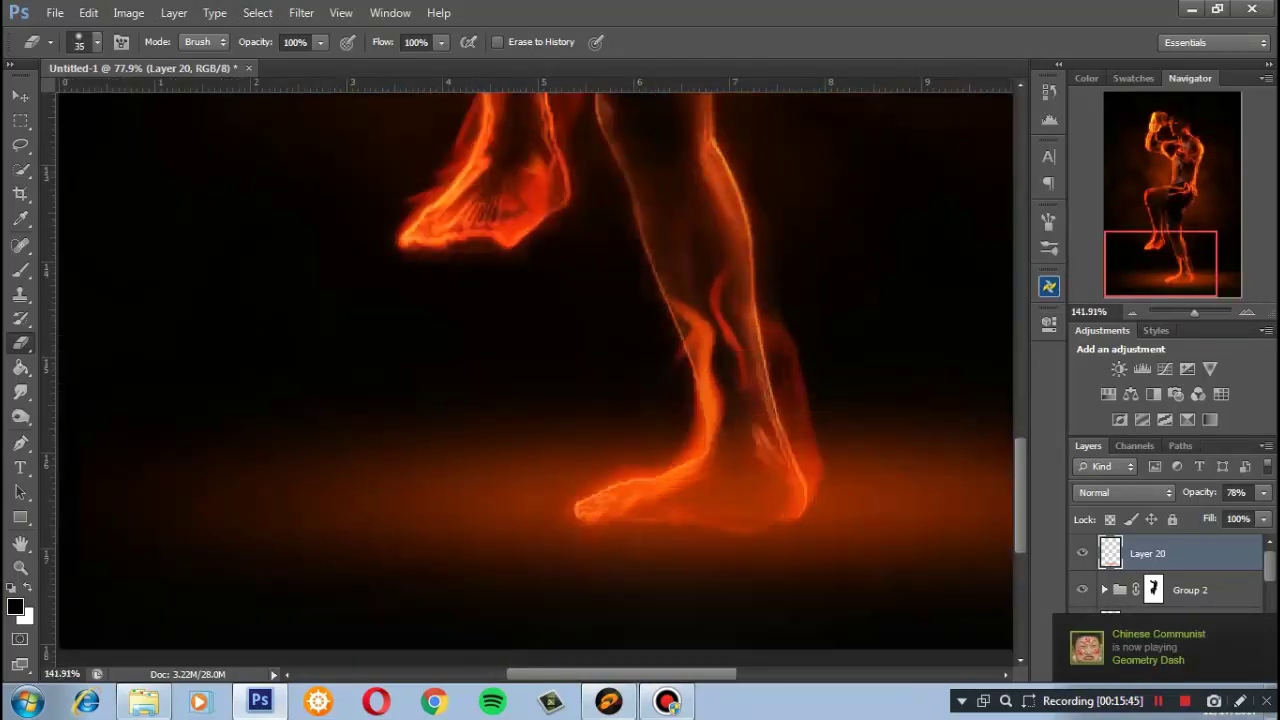
mouse_move(766, 440)
mouse_down()
mouse_move(774, 492)
mouse_move(598, 490)
mouse_move(715, 466)
mouse_up()
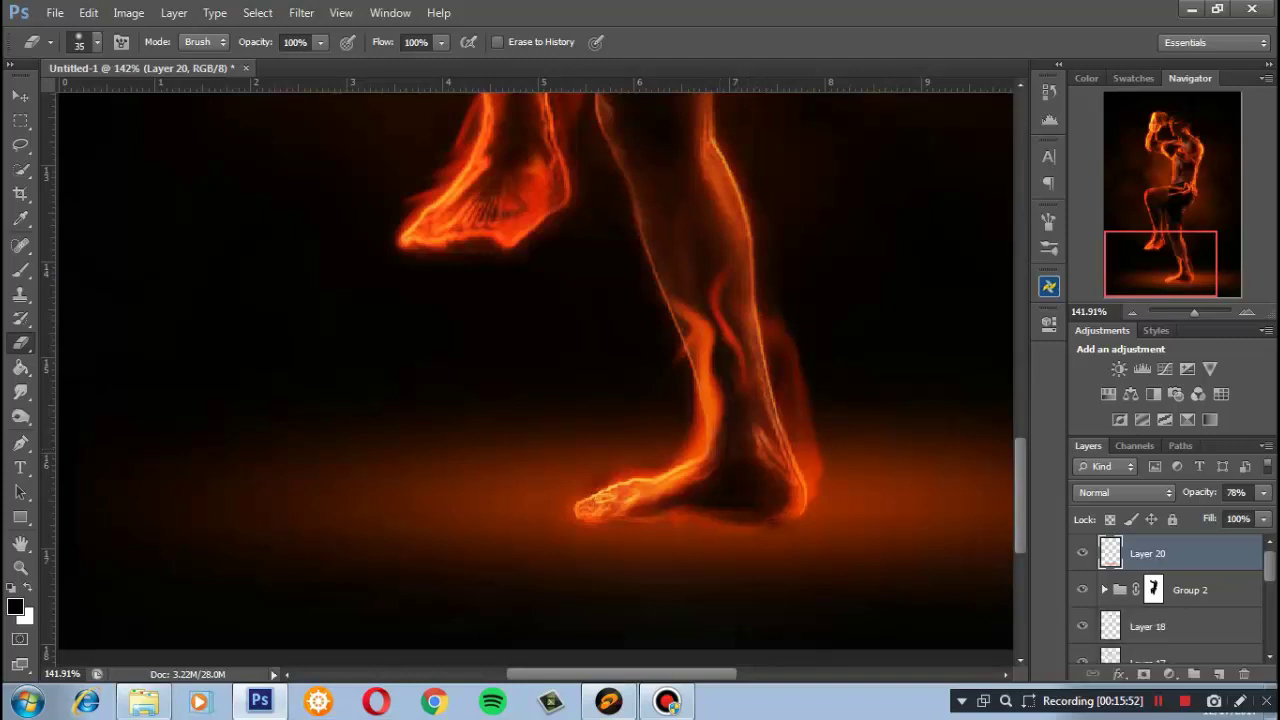
text(47)
key(Return)
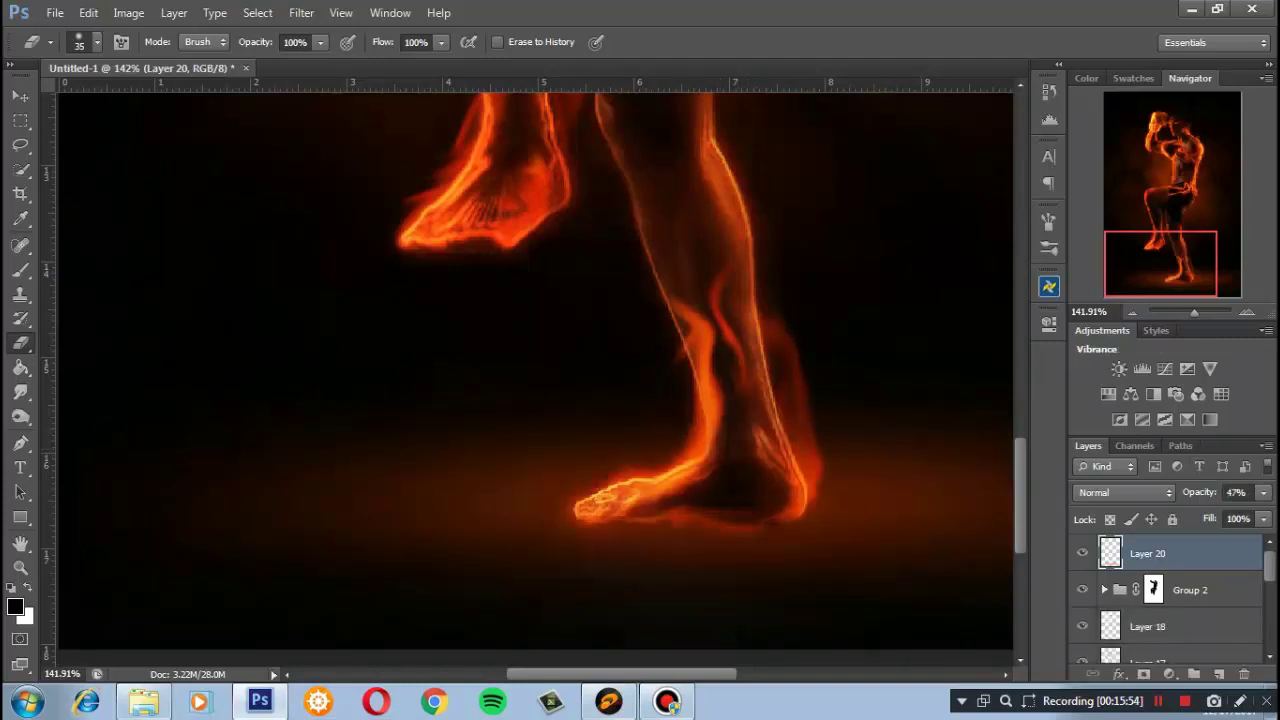
drag(1194, 312, 1181, 312)
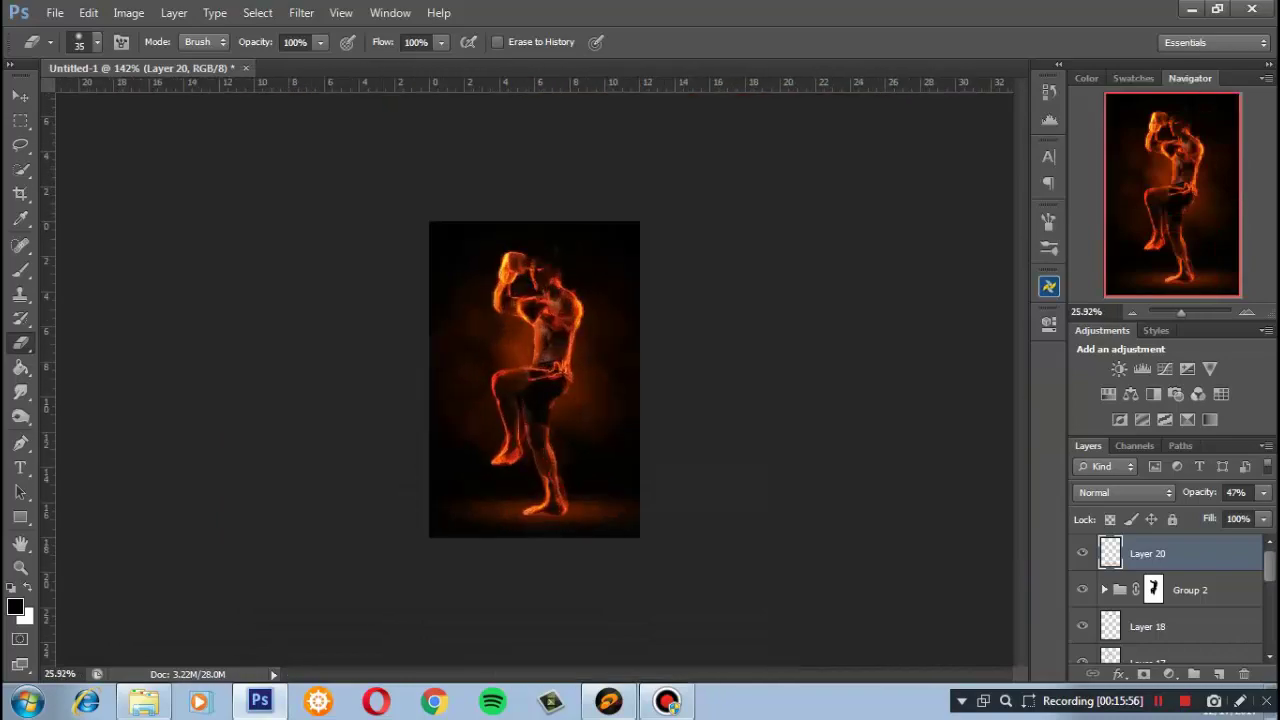